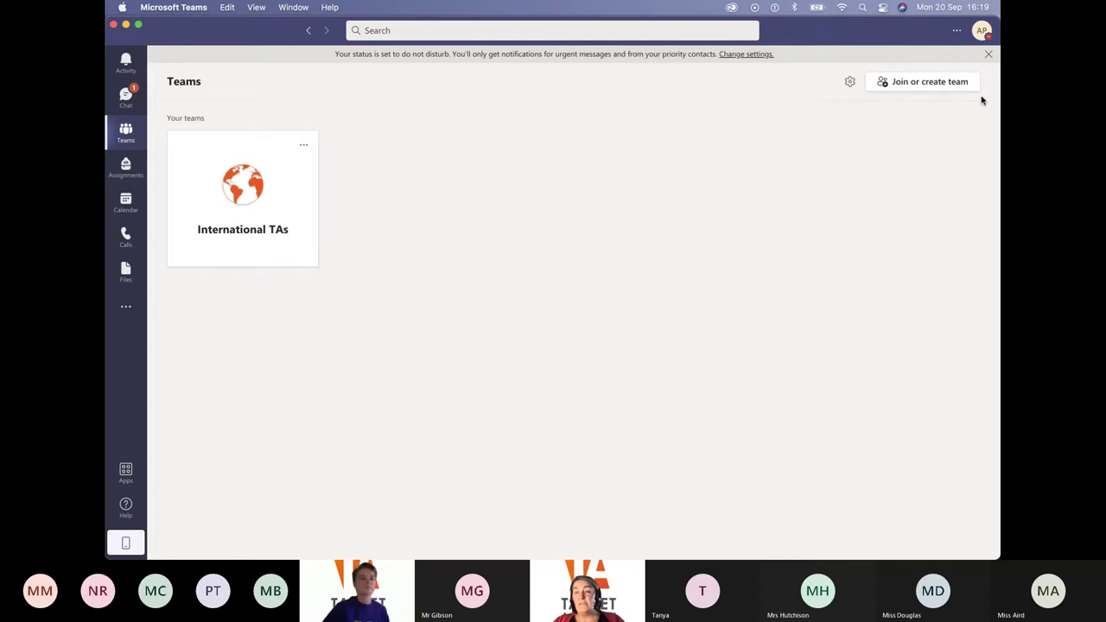
Create a new Class type team named 'TA - OneNote Class Notebook'
{"action": "left_click", "coordinate": [940, 82]}
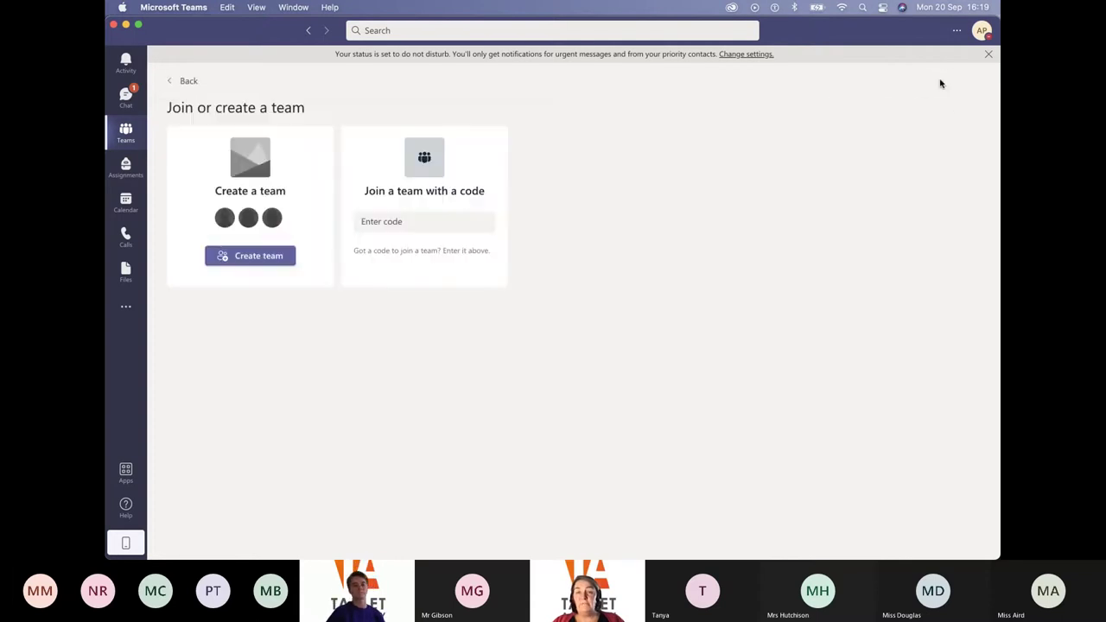
{"action": "left_click", "coordinate": [262, 258]}
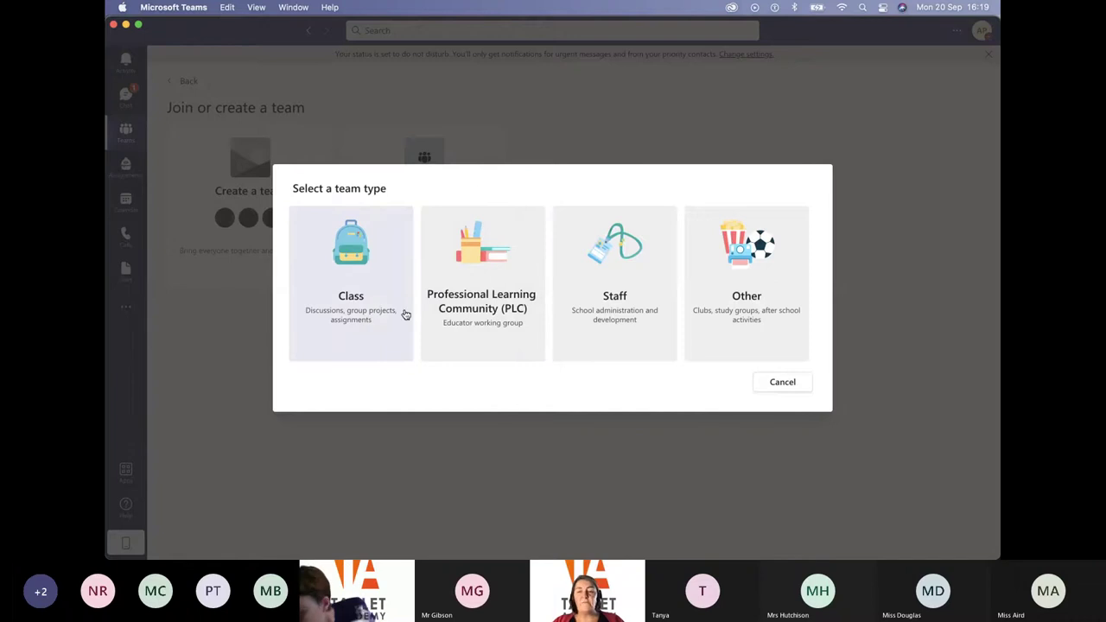
{"action": "left_click", "coordinate": [349, 296]}
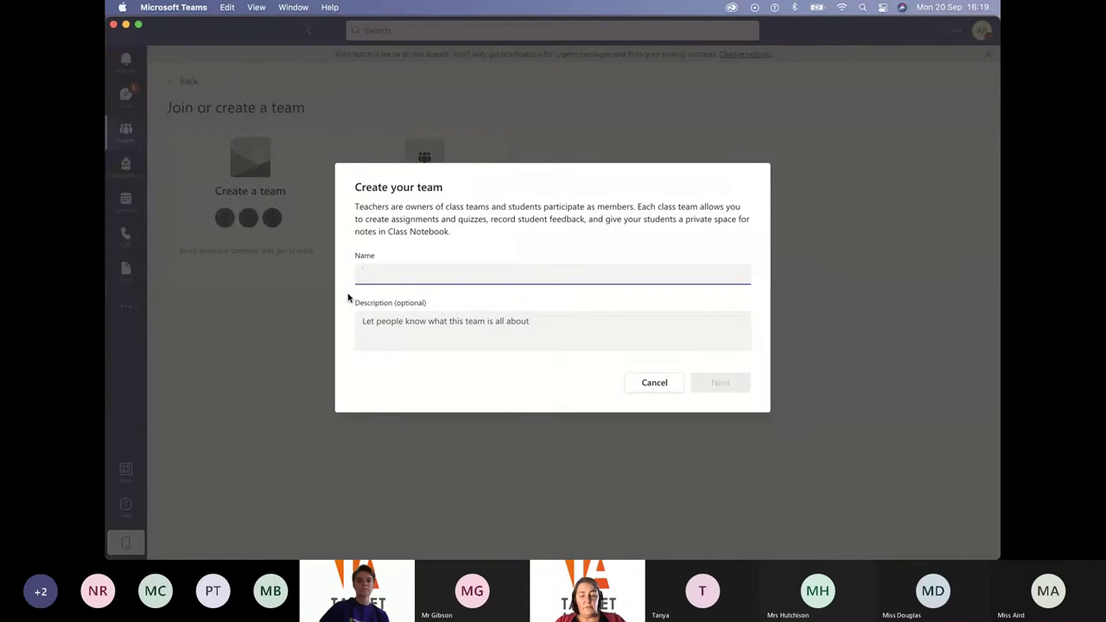
{"action": "type", "text": "TA - OneNote Class"}
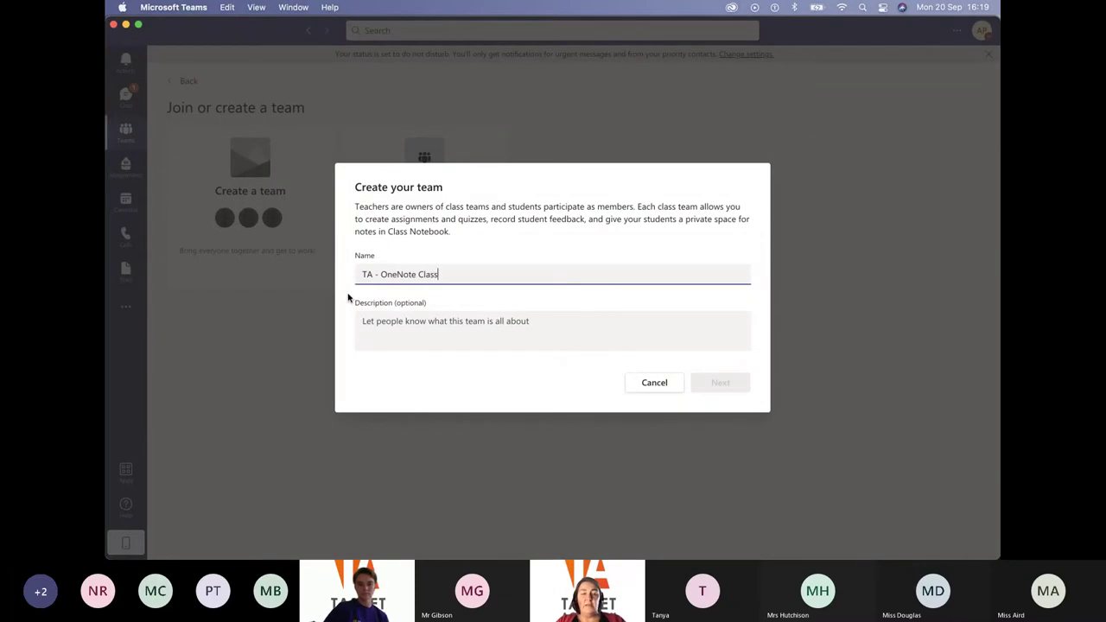
{"action": "type", "text": " Notebook"}
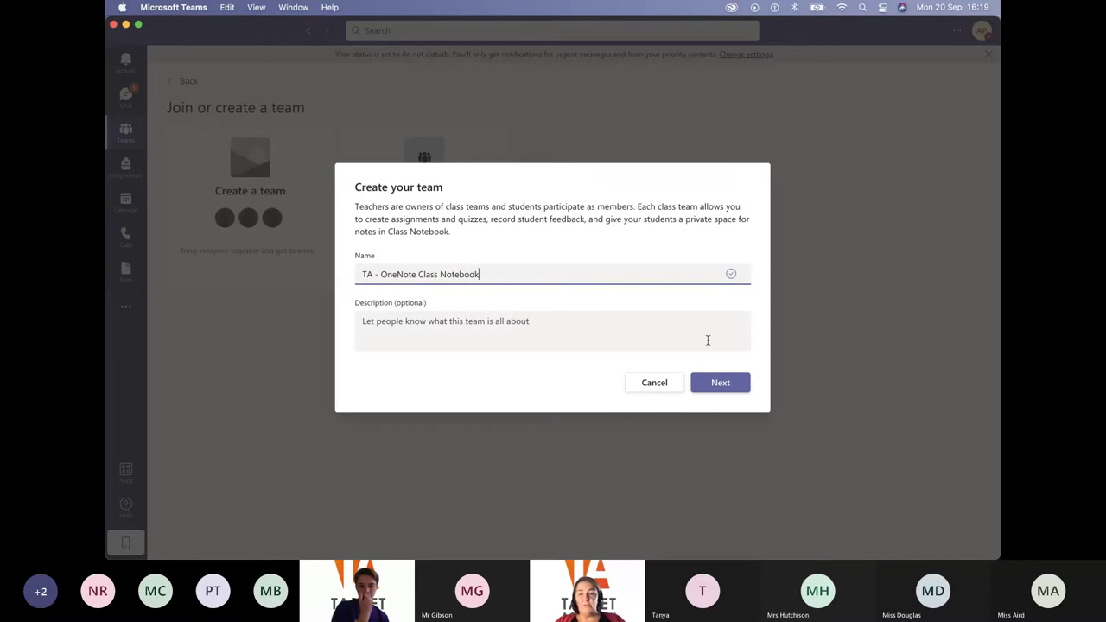
{"action": "left_click", "coordinate": [722, 382]}
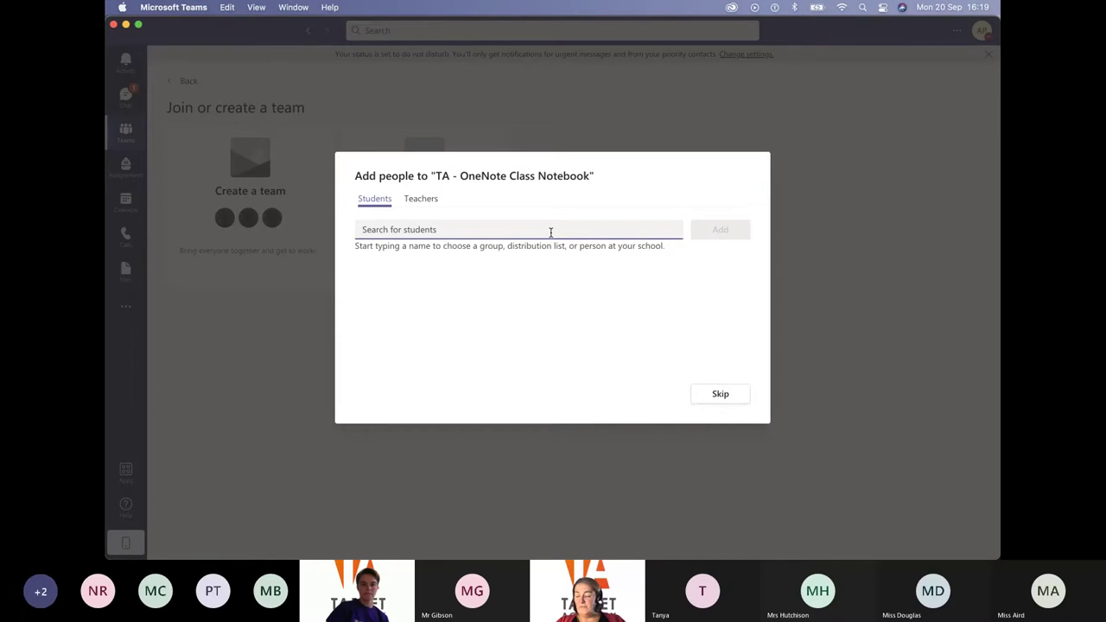
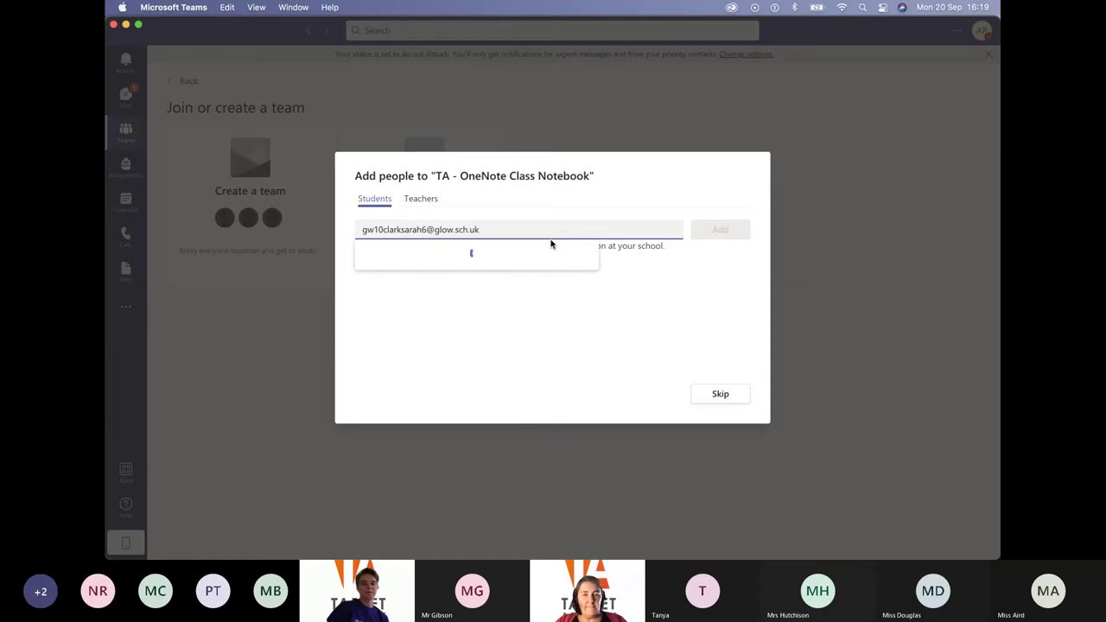
Add two students as guests by their school glow.sch.uk e-mail addresses, then close the dialog
{"action": "left_click", "coordinate": [497, 270]}
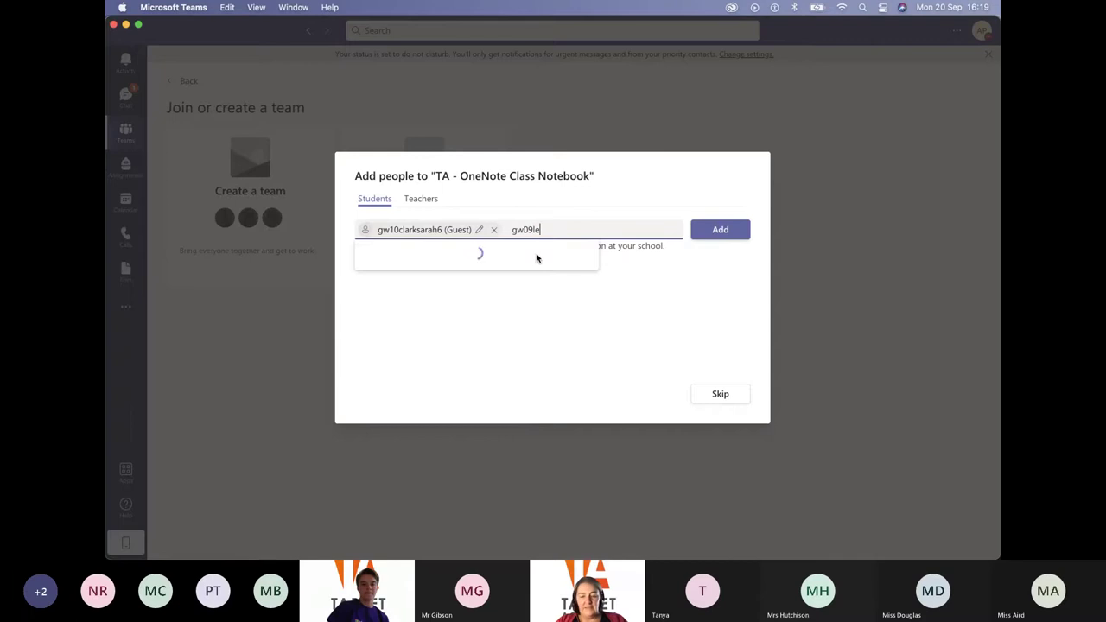
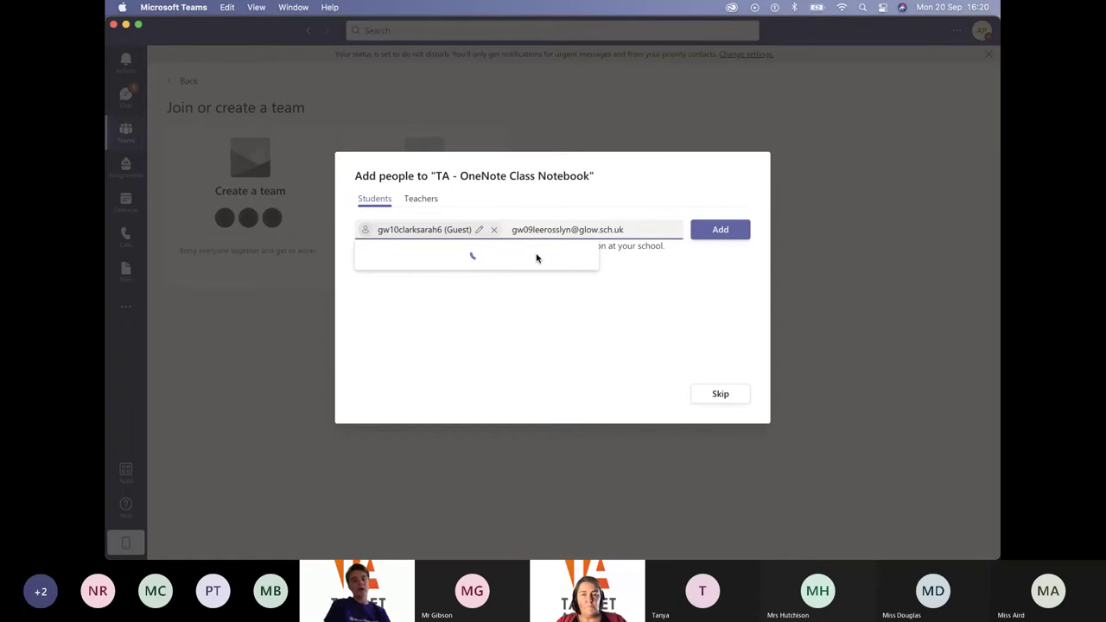
{"action": "left_click", "coordinate": [500, 268]}
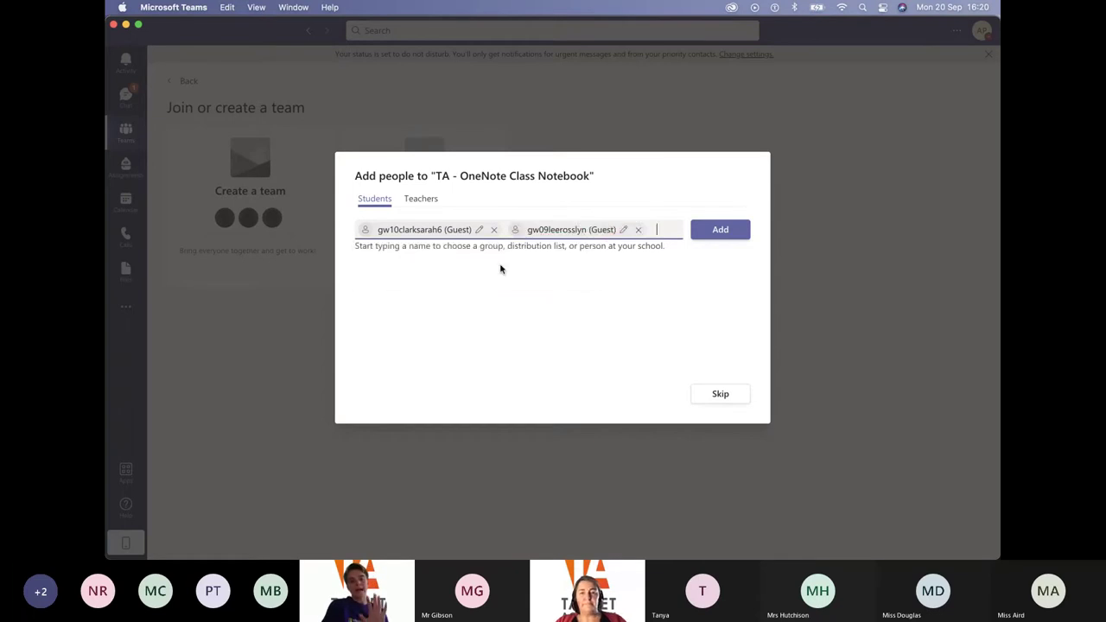
{"action": "left_click", "coordinate": [723, 231]}
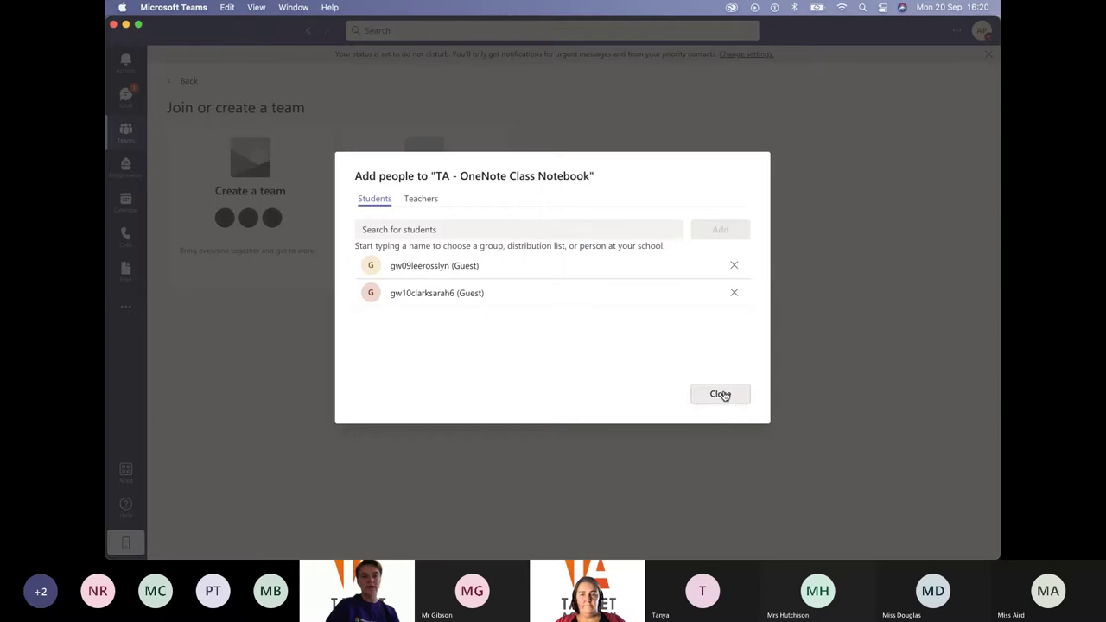
{"action": "left_click", "coordinate": [722, 394]}
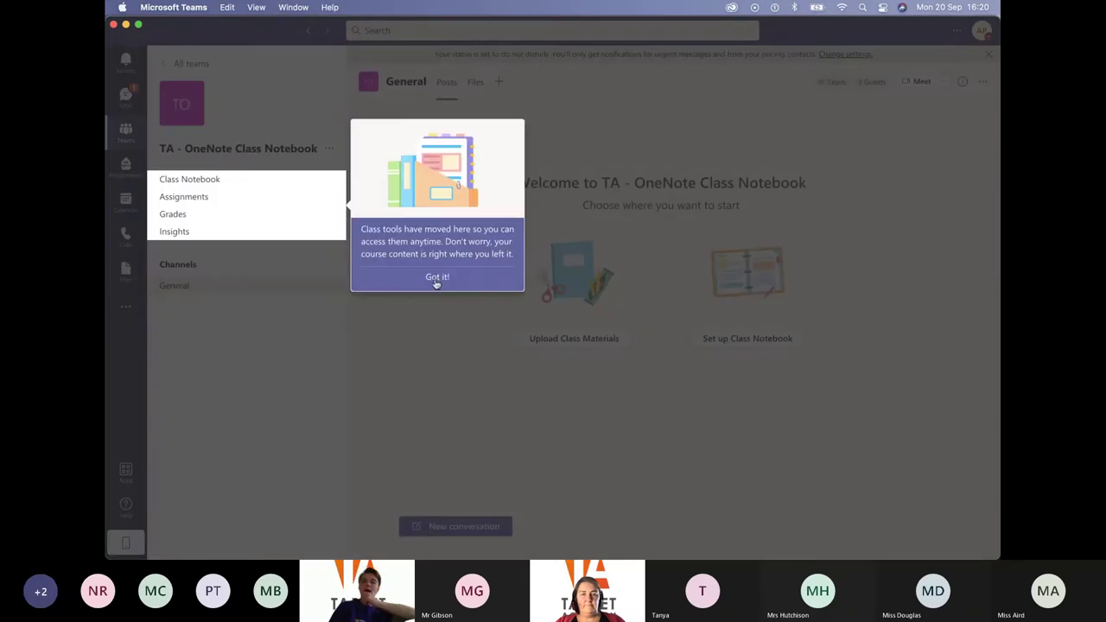
Dismiss the Class tools tip and begin setting up the team's Class Notebook
{"action": "left_click", "coordinate": [436, 277]}
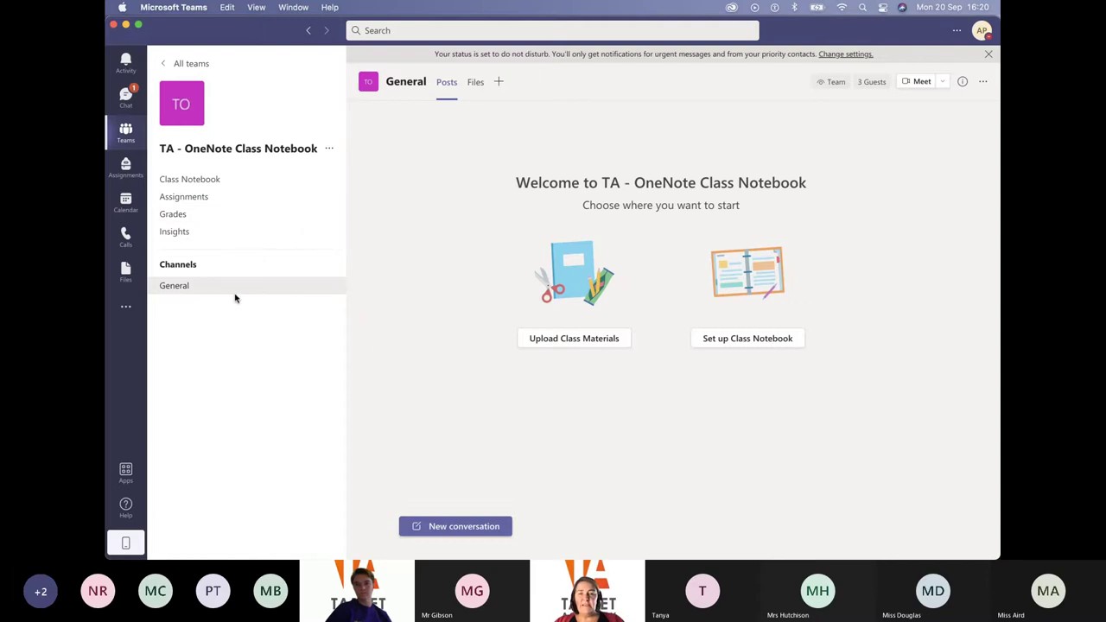
{"action": "mouse_move", "coordinate": [183, 118]}
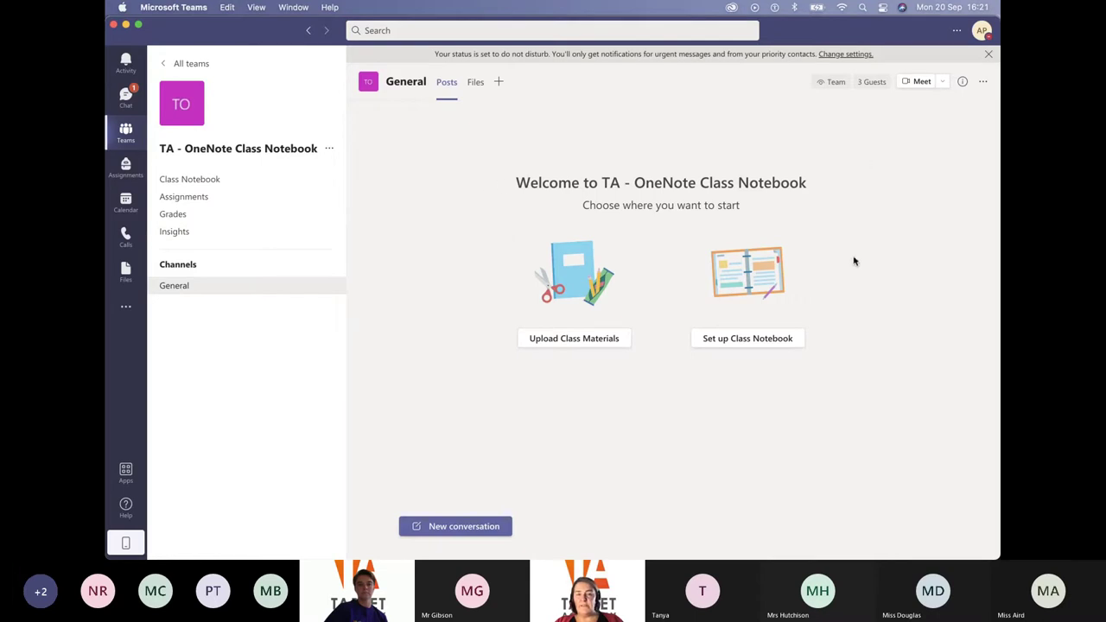
{"action": "left_click", "coordinate": [747, 338]}
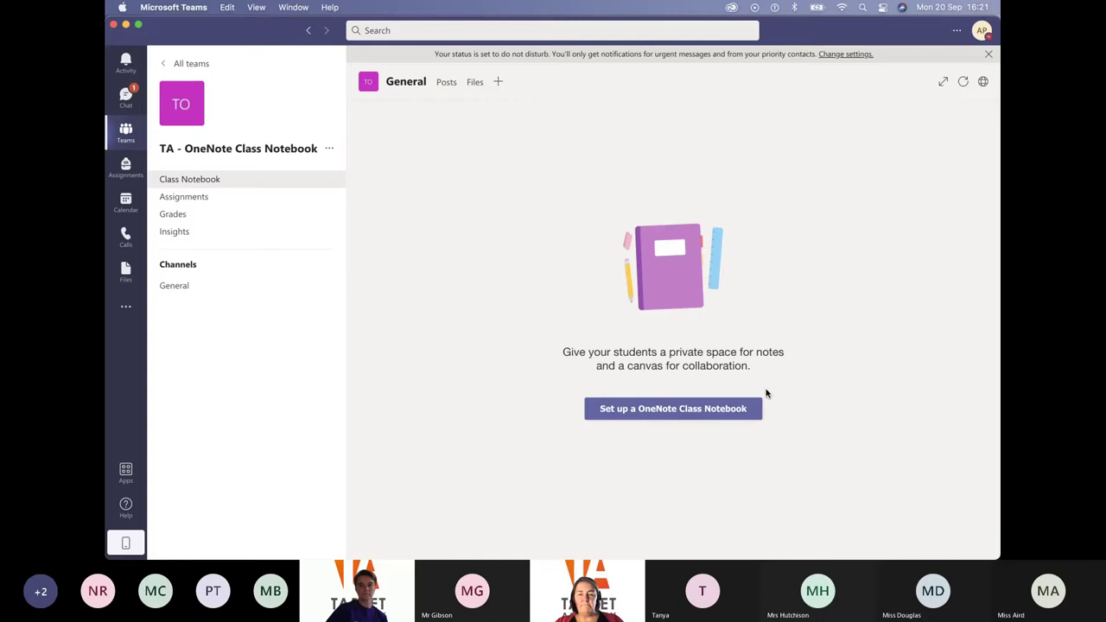
Choose to build the OneNote Class Notebook from a blank notebook
{"action": "left_click", "coordinate": [662, 412]}
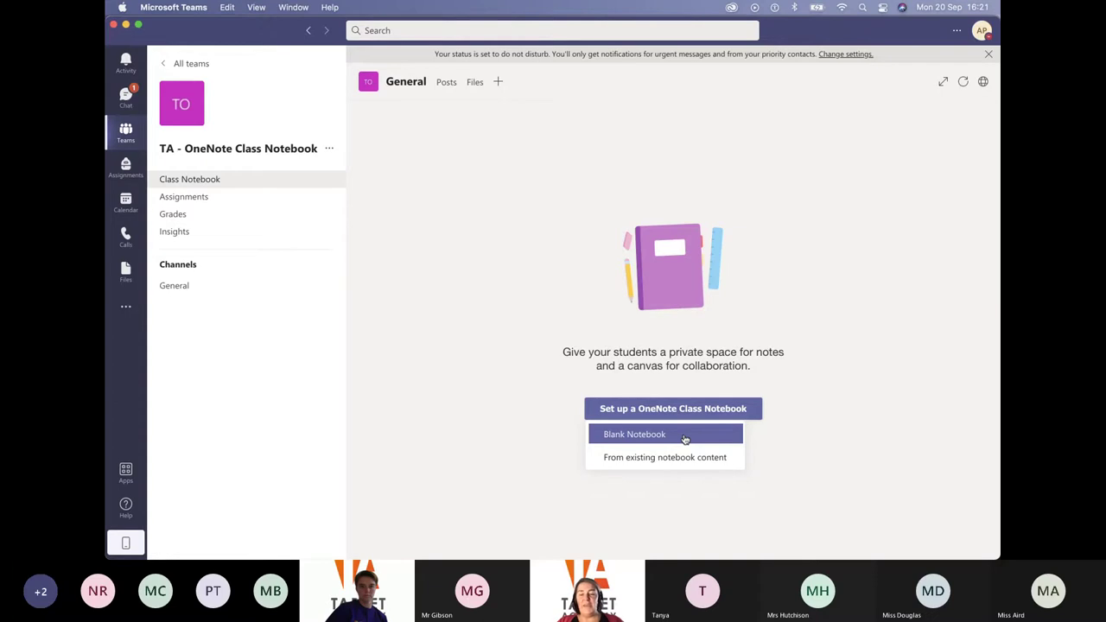
{"action": "left_click", "coordinate": [661, 435]}
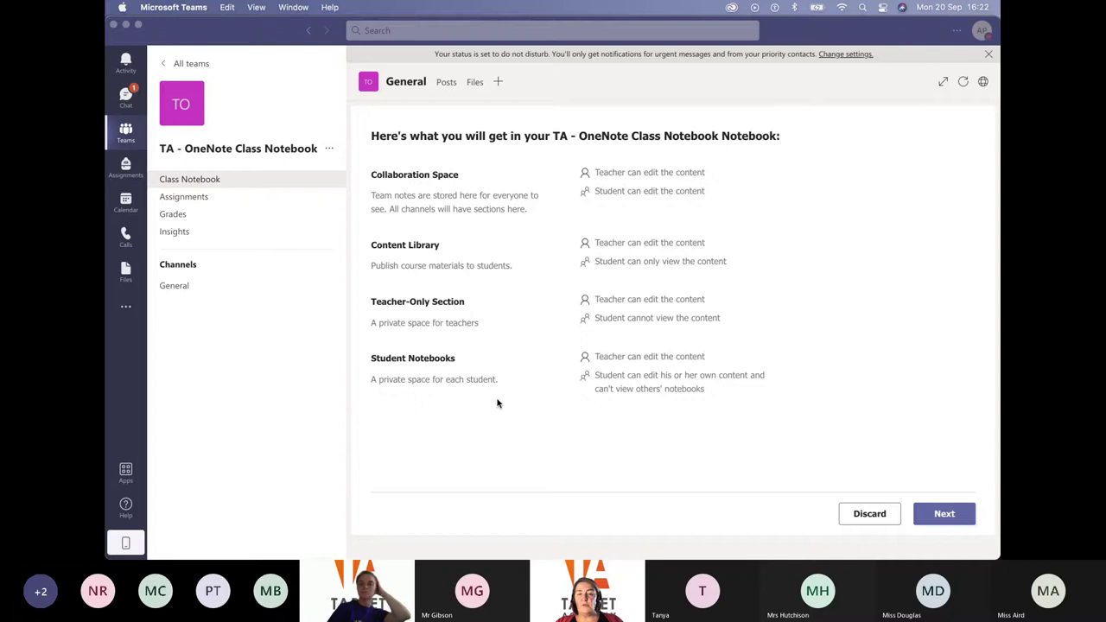
{"action": "left_click", "coordinate": [948, 515]}
Delete the Handouts section, rename Class Notes to Science, and add a Topics section
{"action": "left_click", "coordinate": [949, 515]}
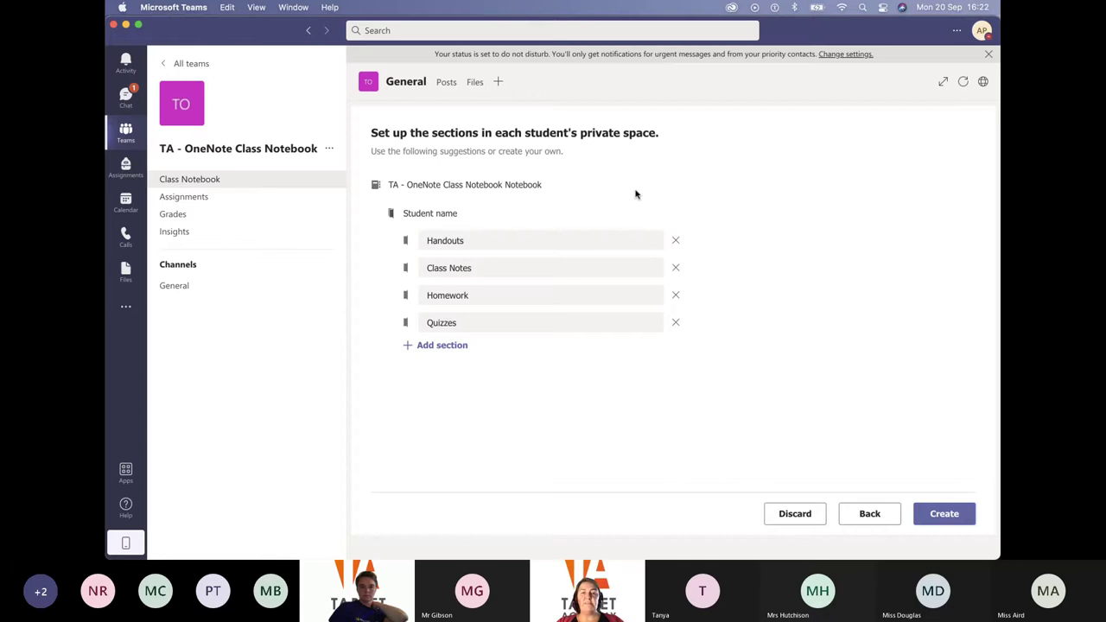
{"action": "left_click", "coordinate": [676, 242]}
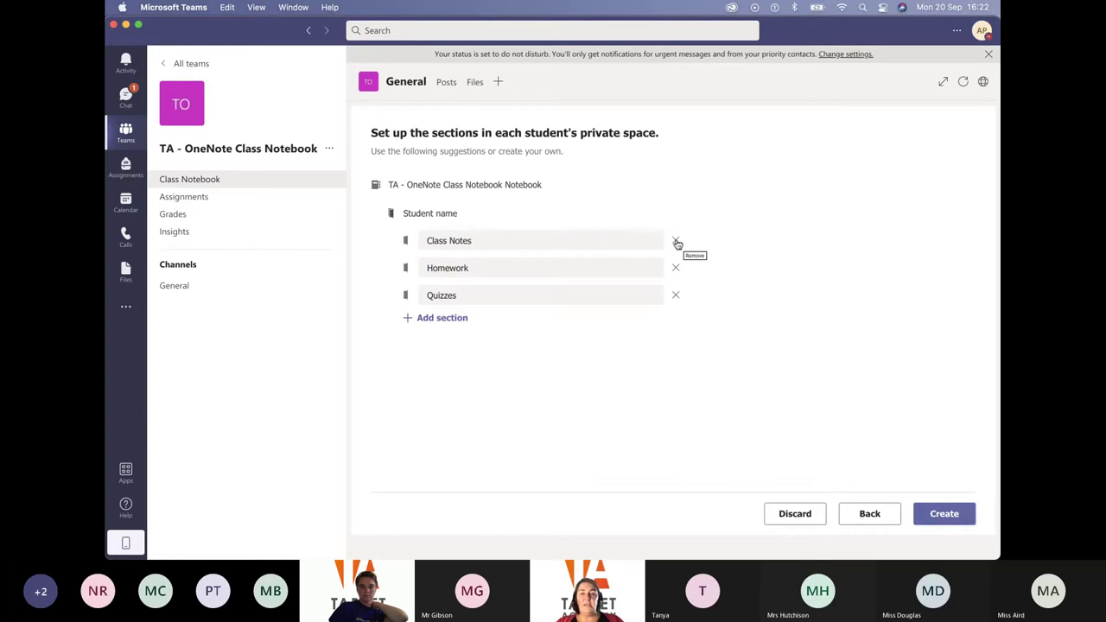
{"action": "left_click_drag", "start_coordinate": [508, 243], "coordinate": [414, 246]}
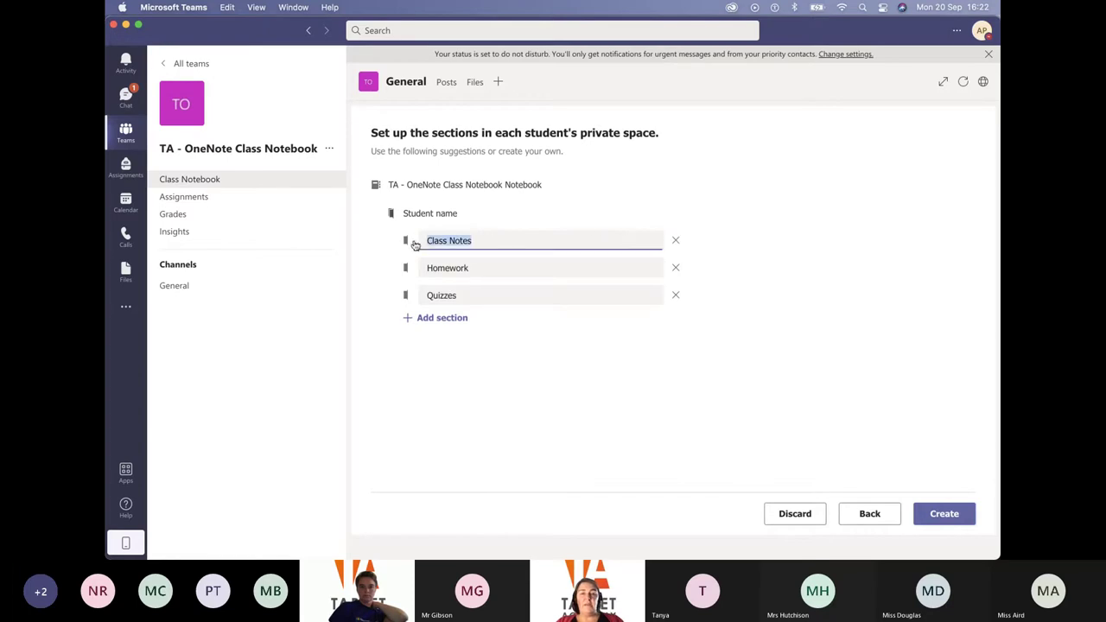
{"action": "type", "text": "Science"}
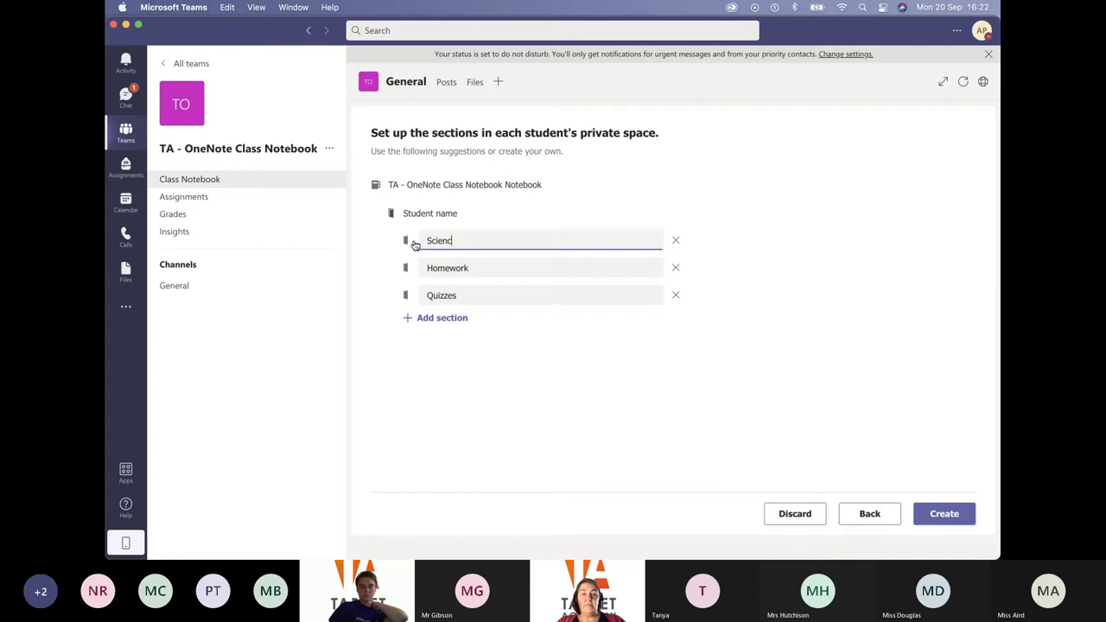
{"action": "left_click", "coordinate": [452, 319]}
{"action": "type", "text": "To"}
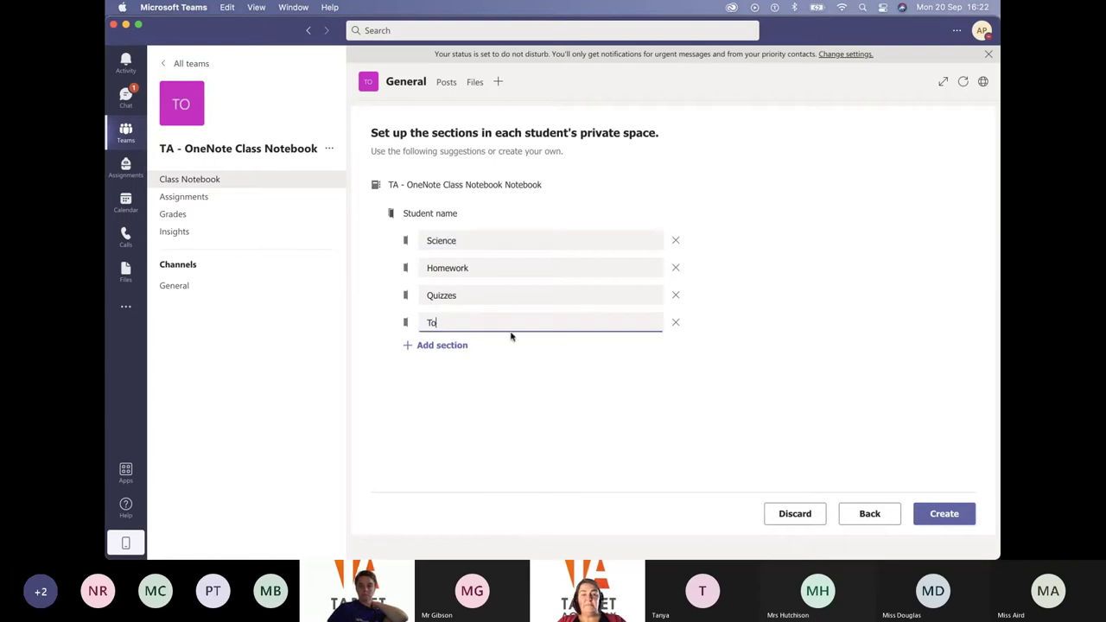
{"action": "type", "text": "pics"}
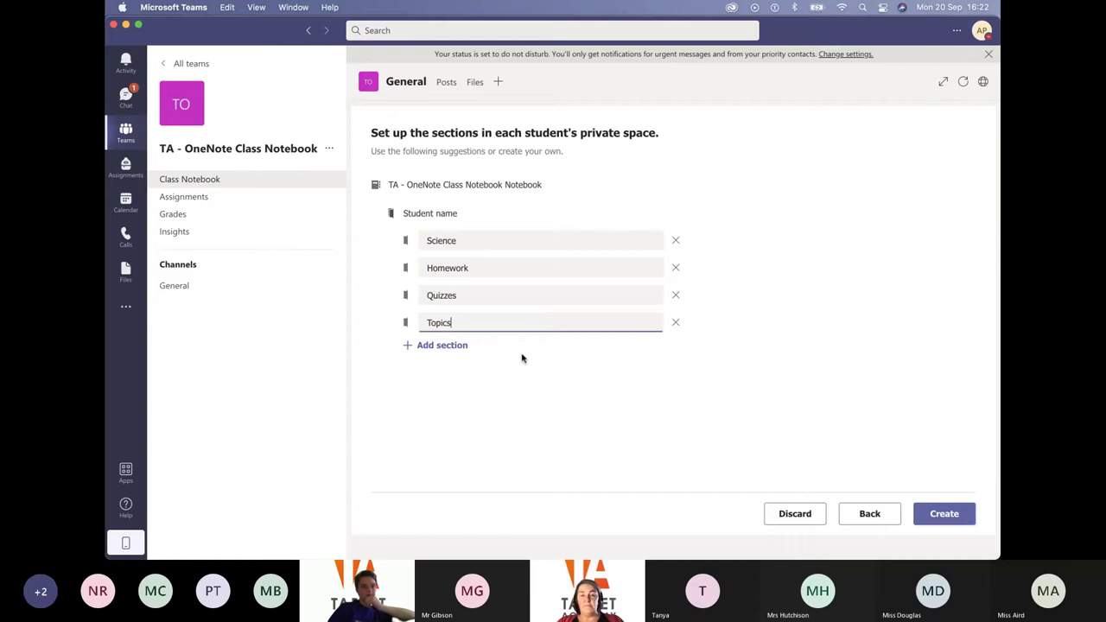
Create the Class Notebook, reload the tab, and close the privacy notice
{"action": "left_click", "coordinate": [940, 514]}
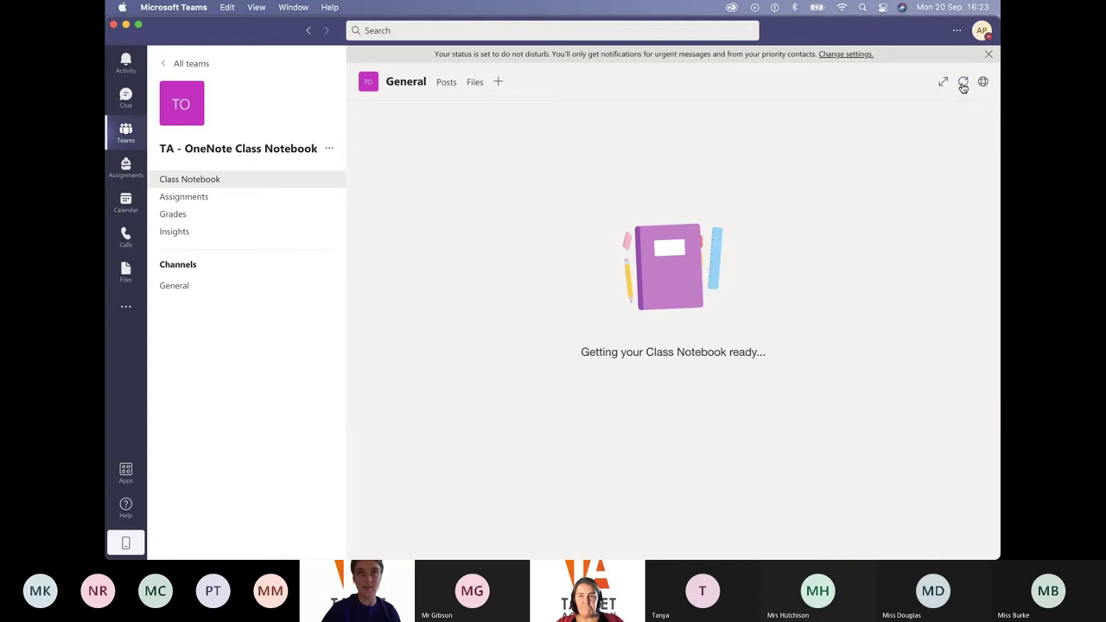
{"action": "left_click", "coordinate": [963, 84]}
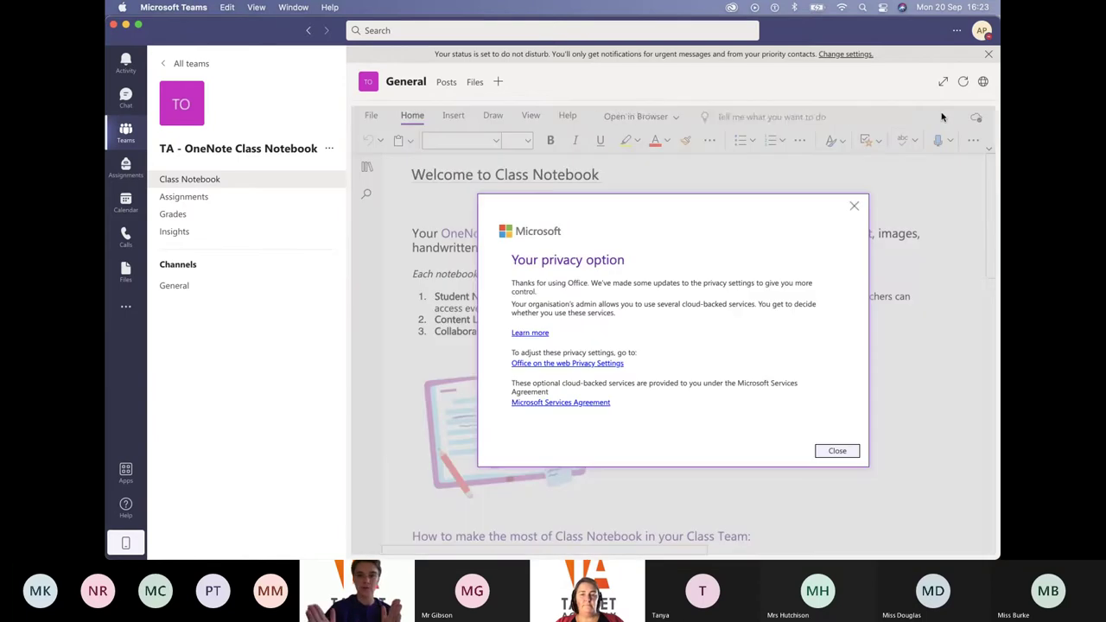
{"action": "left_click", "coordinate": [837, 452]}
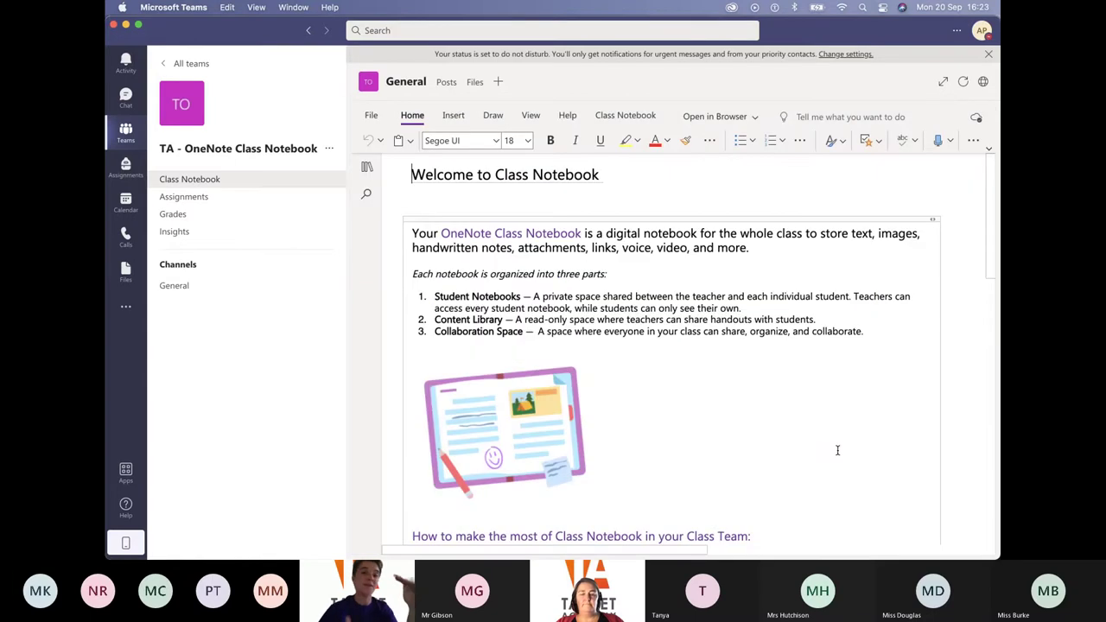
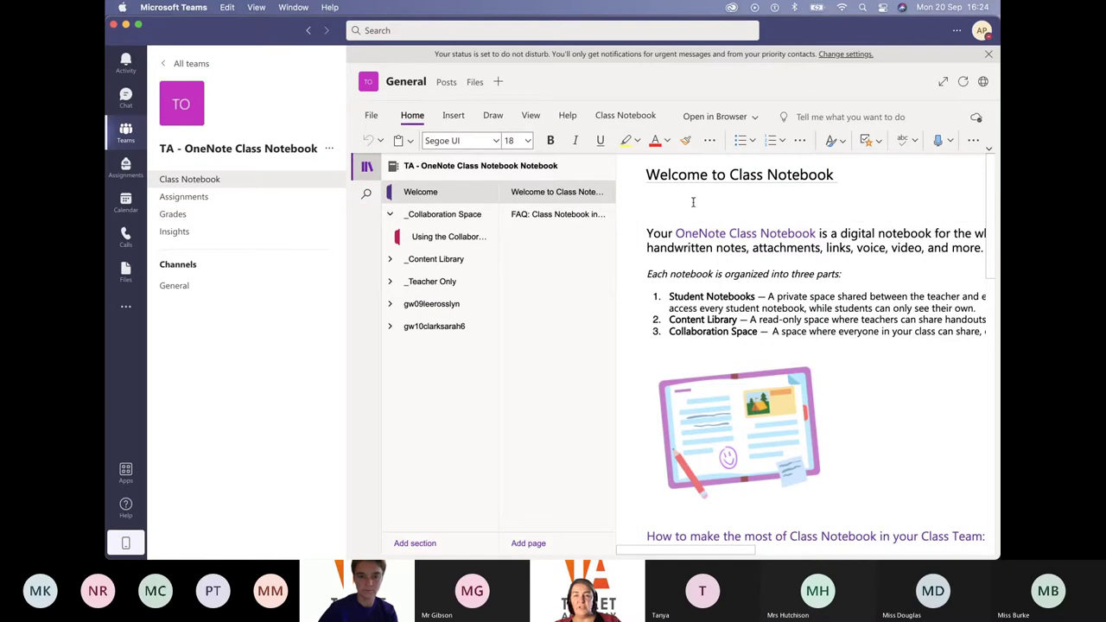
Retitle the welcome page 'Welcome to our Class', delete its body text, and show the notebook navigation
{"action": "left_click_drag", "start_coordinate": [838, 174], "coordinate": [713, 174]}
{"action": "type", "text": "to our Class"}
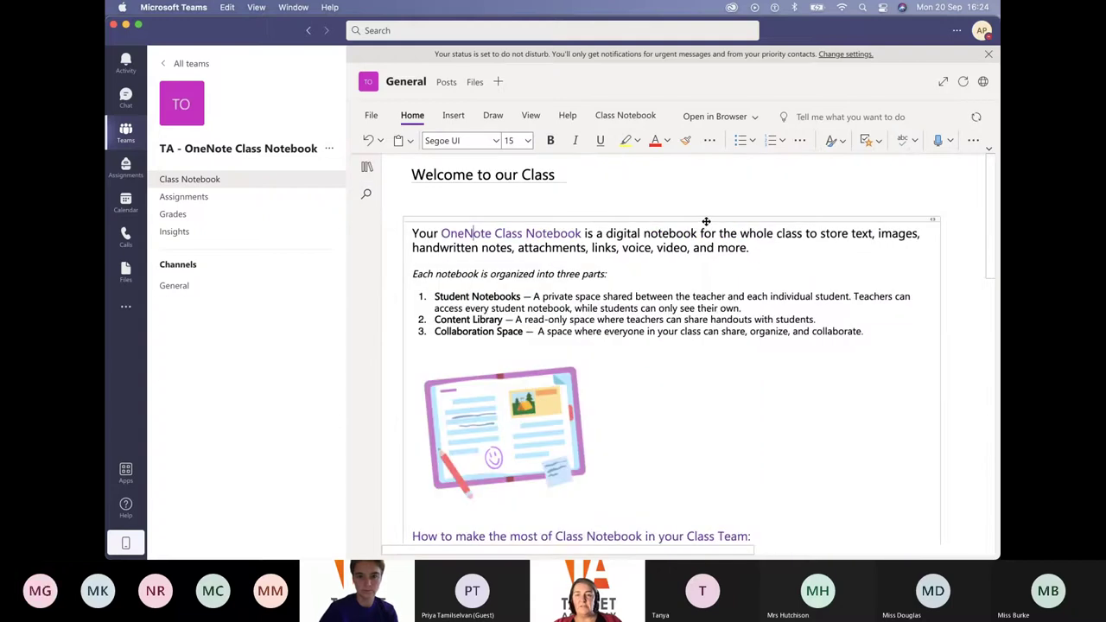
{"action": "key", "text": "super+a"}
{"action": "key", "text": "BackSpace"}
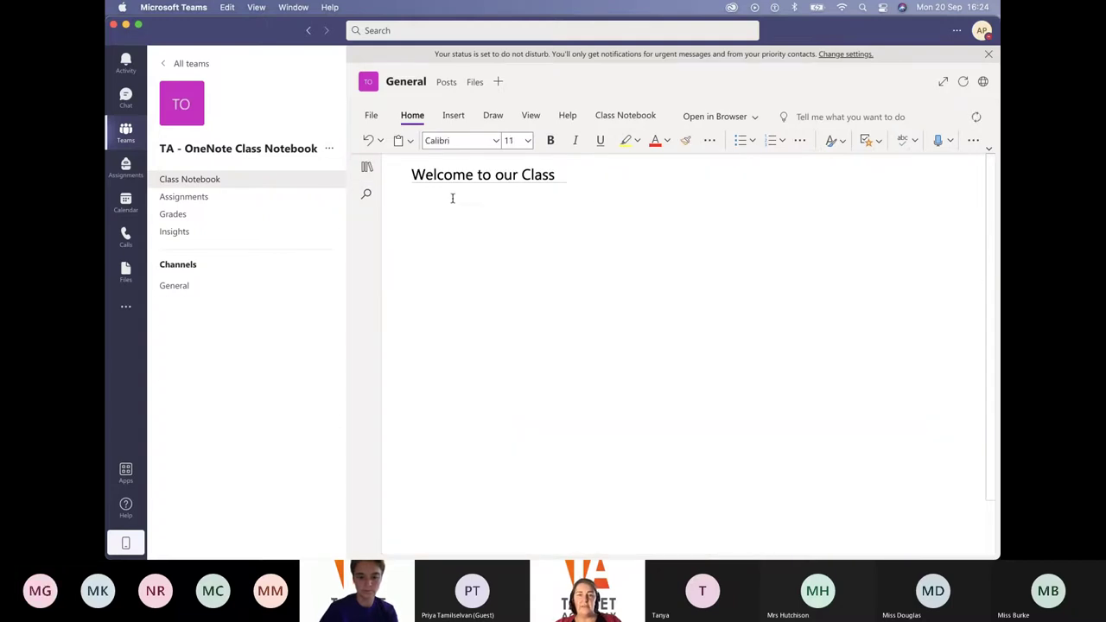
{"action": "left_click", "coordinate": [367, 166]}
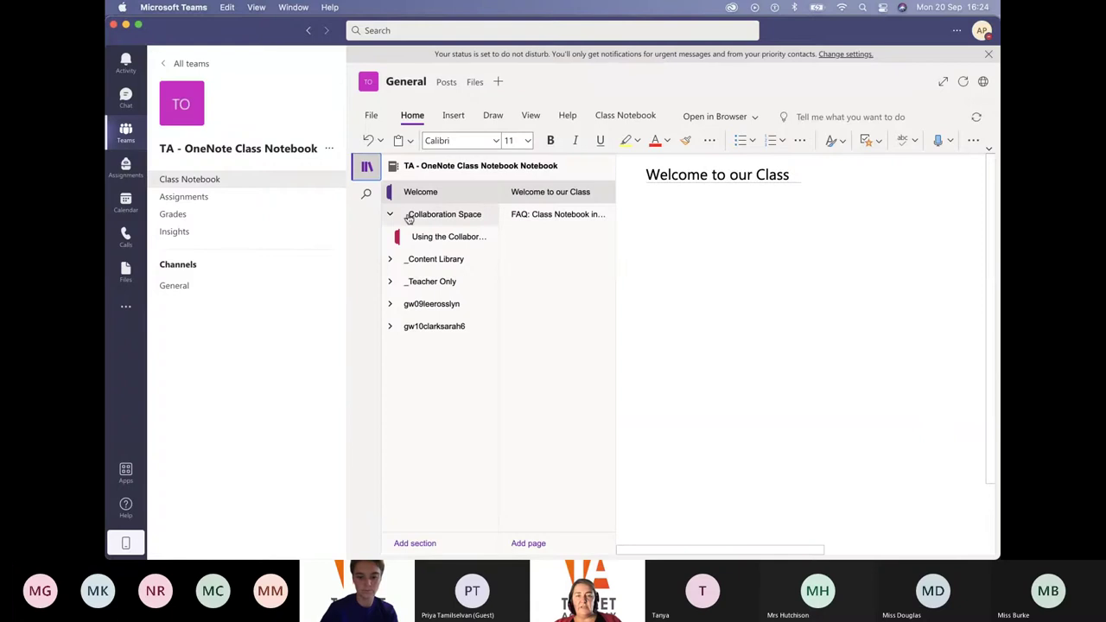
Open the Content Library's getting started section and expand _Teacher Only and both student section groups
{"action": "left_click", "coordinate": [427, 237]}
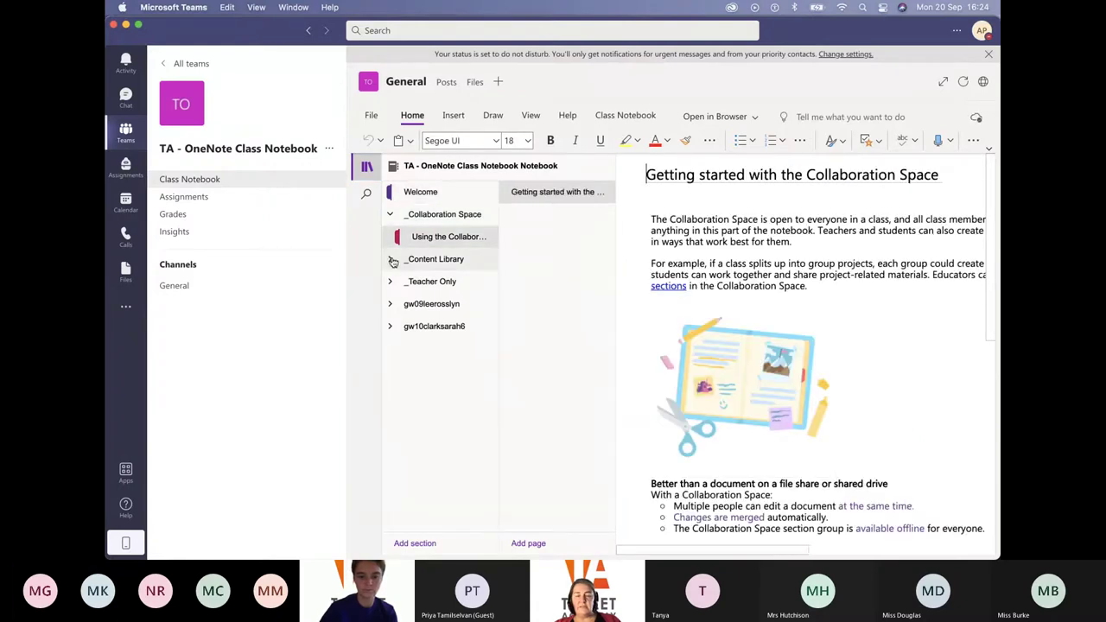
{"action": "left_click", "coordinate": [443, 266]}
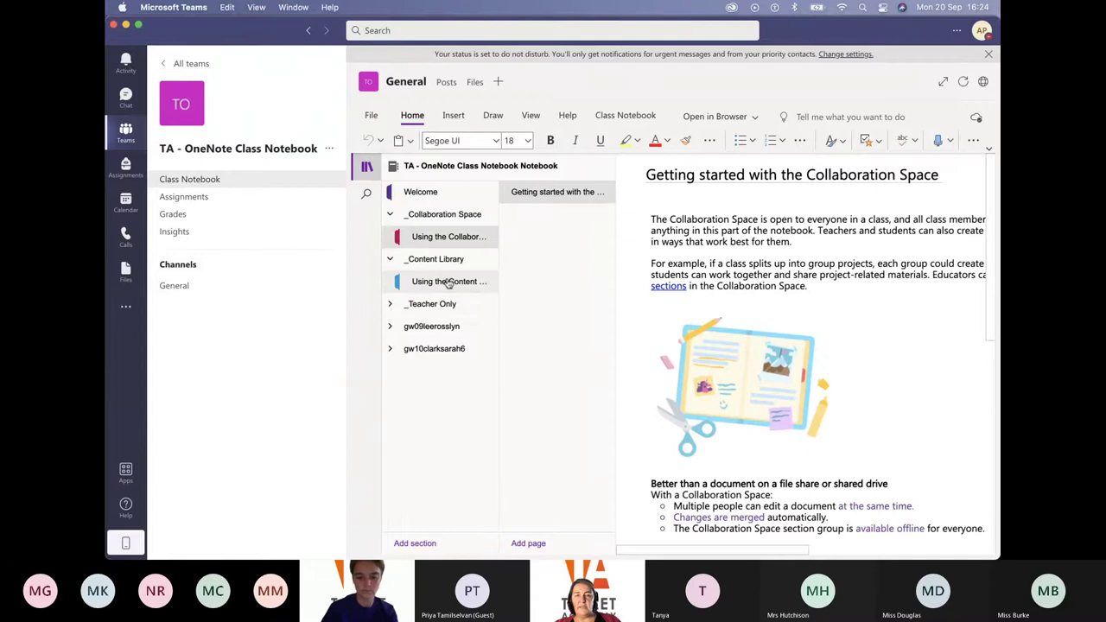
{"action": "left_click", "coordinate": [447, 283]}
{"action": "left_click", "coordinate": [391, 304]}
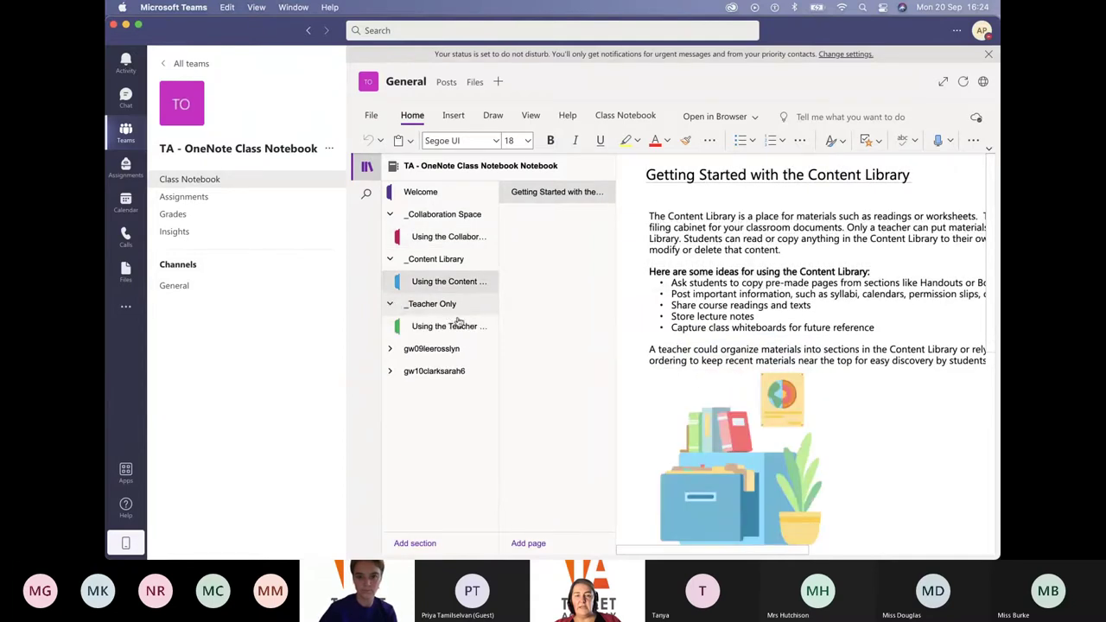
{"action": "left_click", "coordinate": [393, 349]}
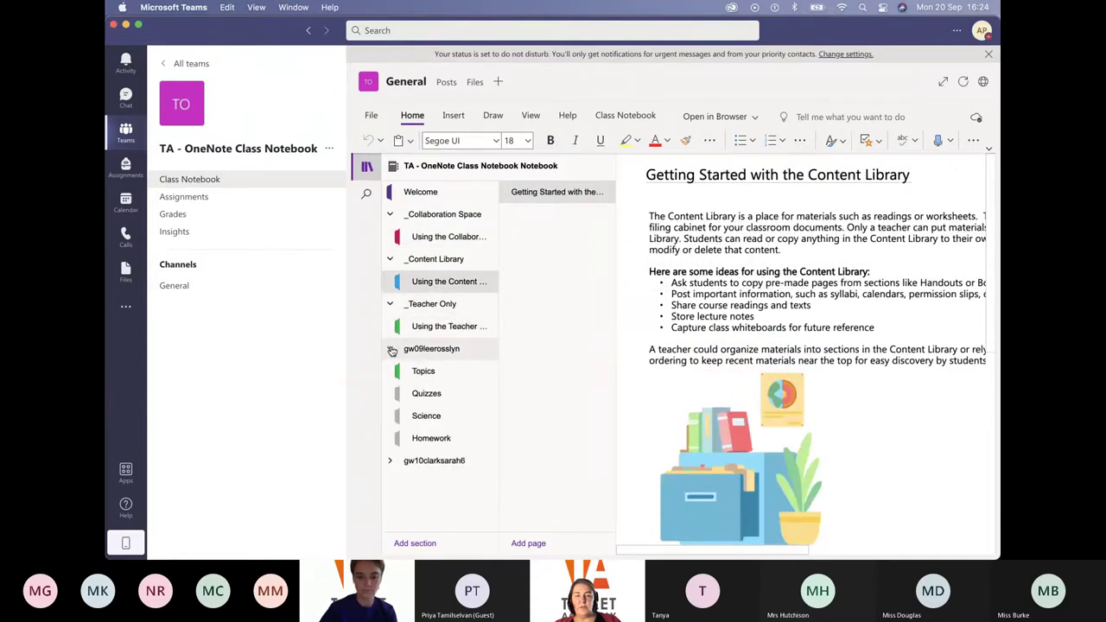
{"action": "left_click", "coordinate": [390, 461]}
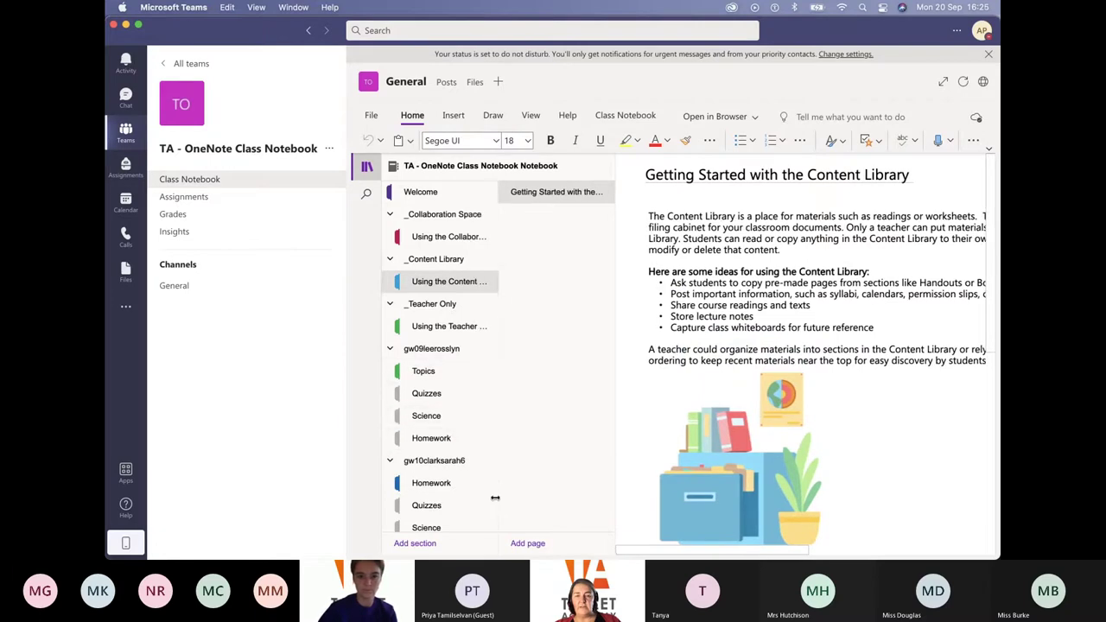
{"action": "scroll", "coordinate": [492, 484], "scroll_direction": "down", "scroll_amount": 2}
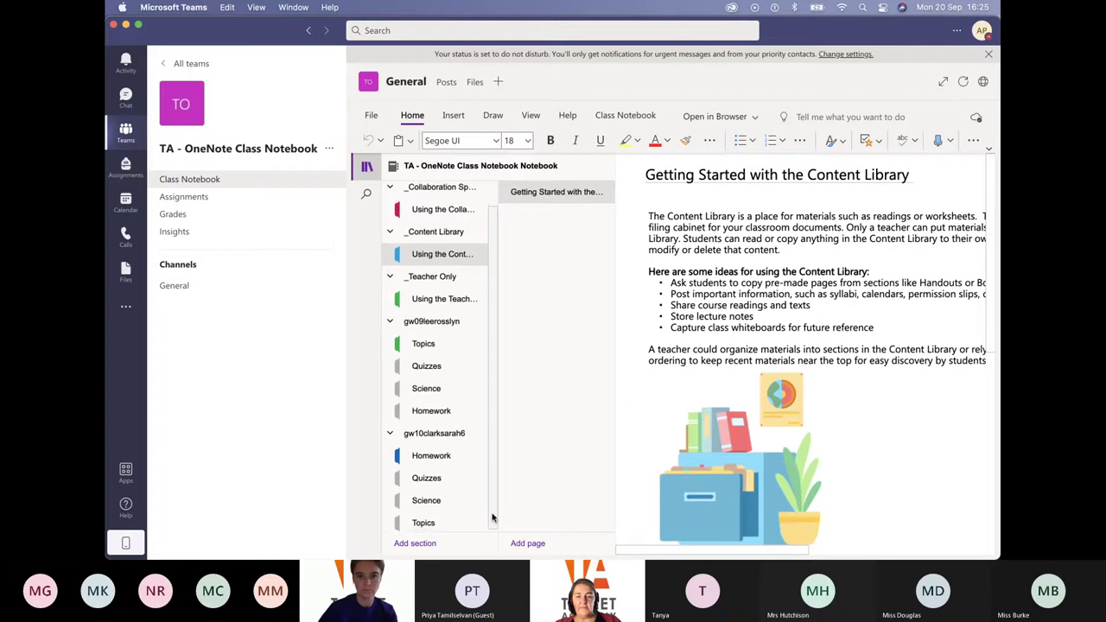
{"action": "scroll", "coordinate": [498, 430], "scroll_direction": "up", "scroll_amount": 2}
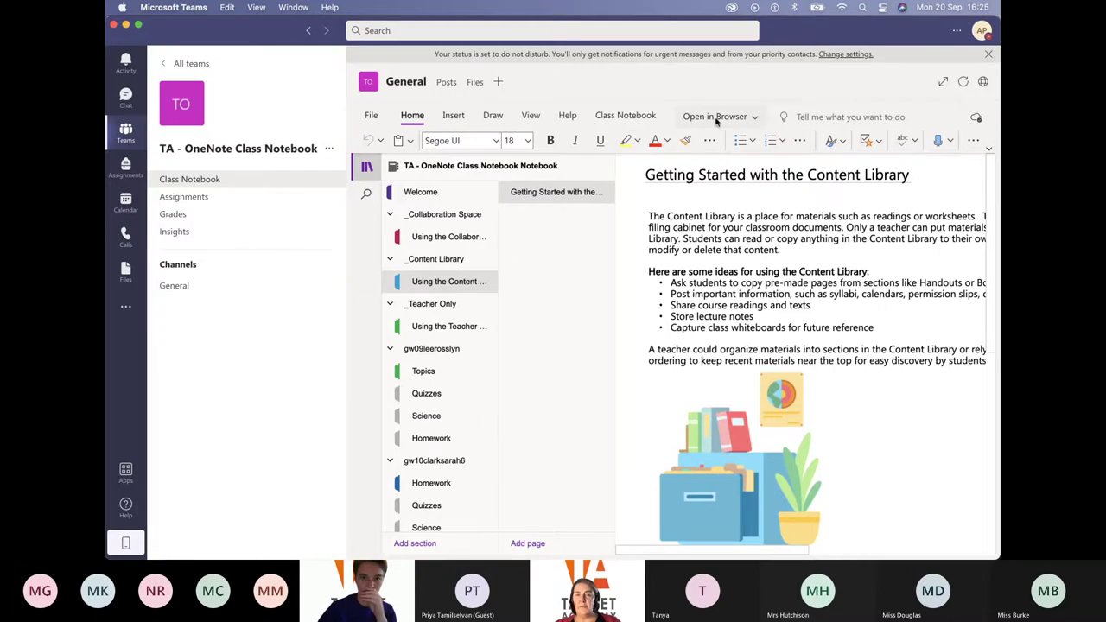
Open the class notebook in the OneNote desktop app via the Open in Browser dropdown
{"action": "left_click", "coordinate": [754, 118]}
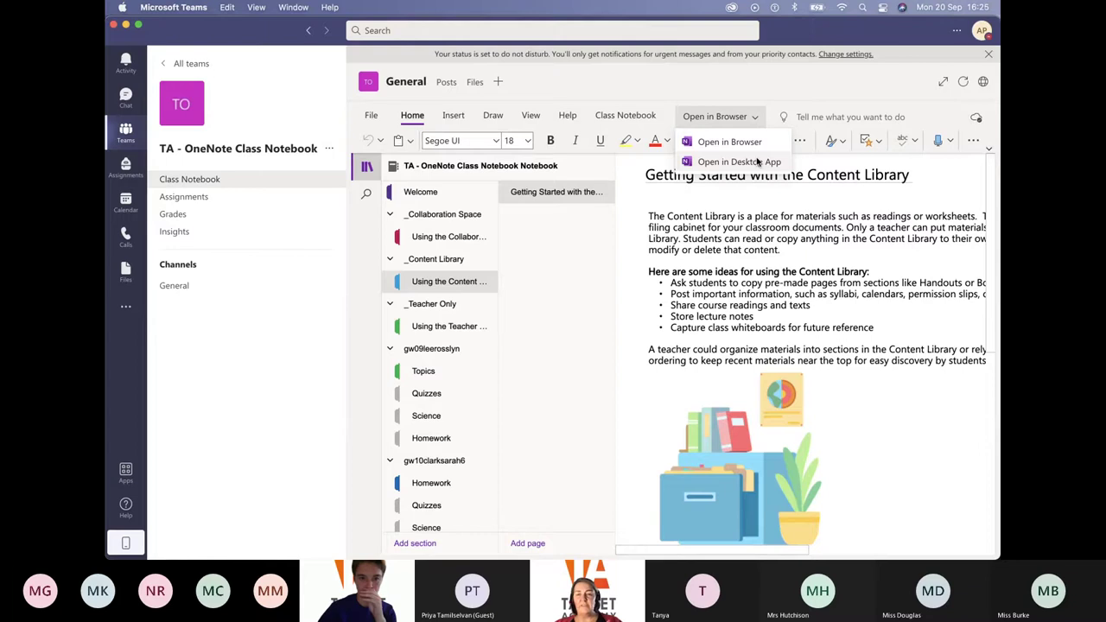
{"action": "left_click", "coordinate": [579, 255]}
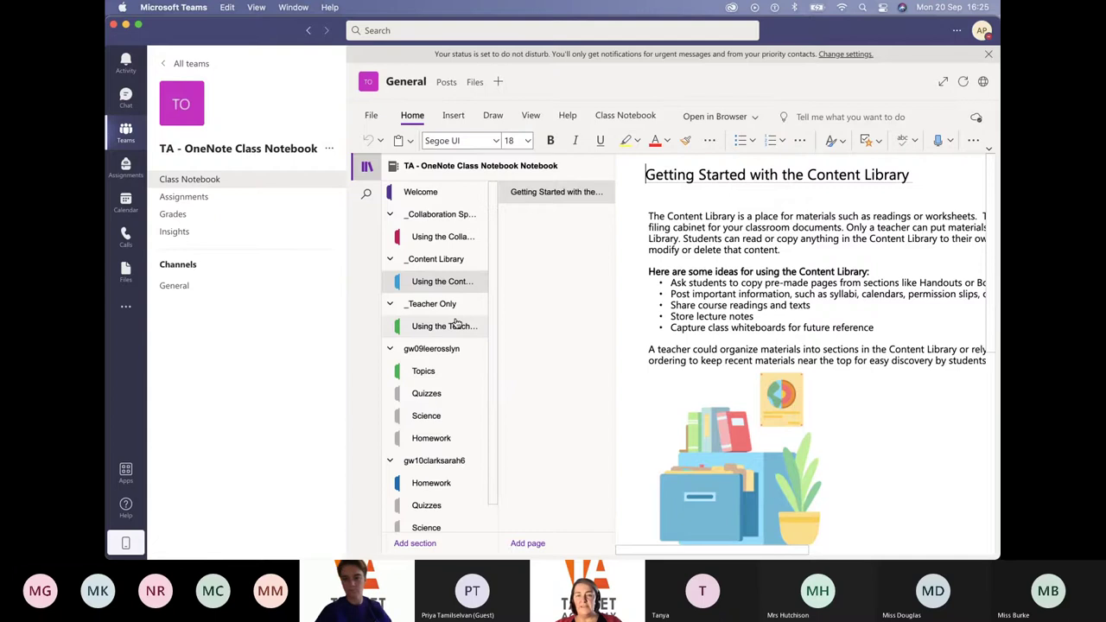
{"action": "left_click", "coordinate": [753, 120]}
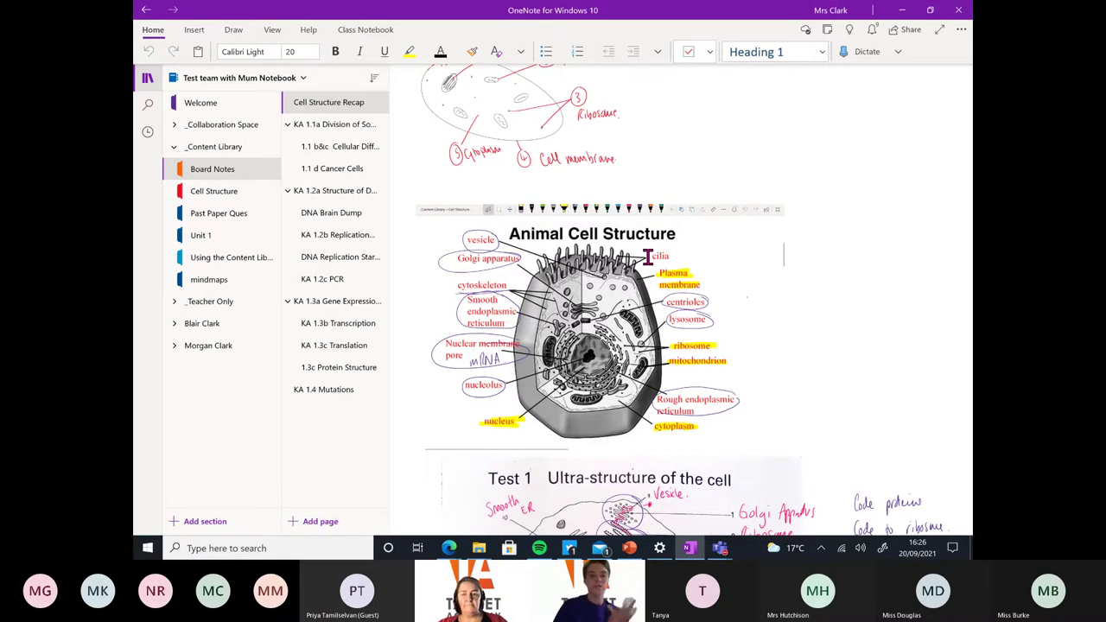
Collapse the _Content Library group and bring up the list of all notebooks
{"action": "left_click", "coordinate": [176, 150]}
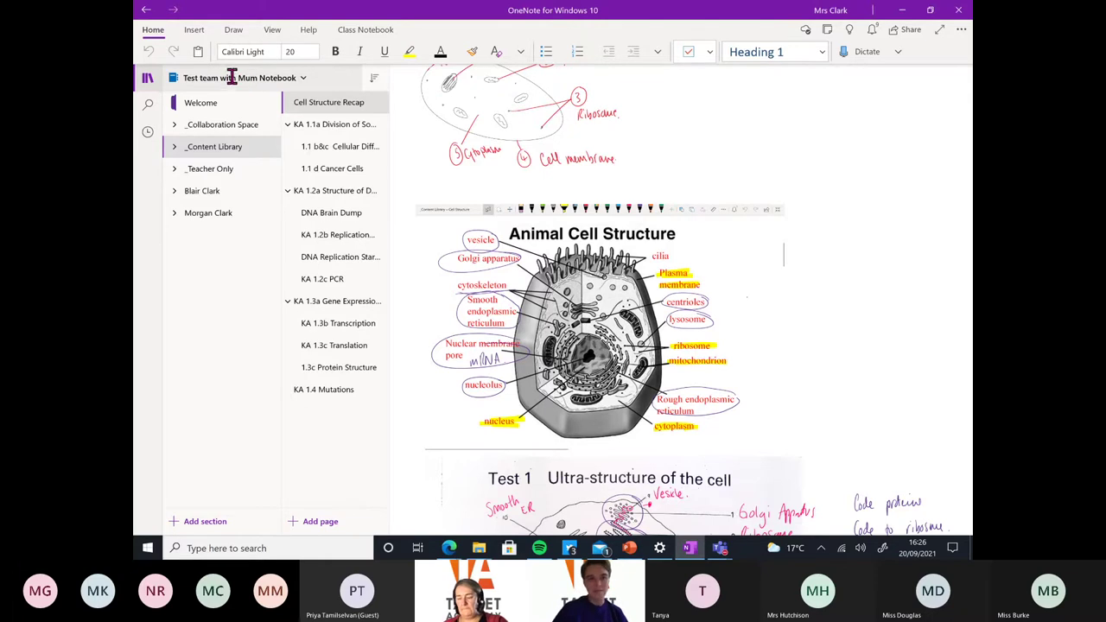
{"action": "left_click", "coordinate": [304, 77]}
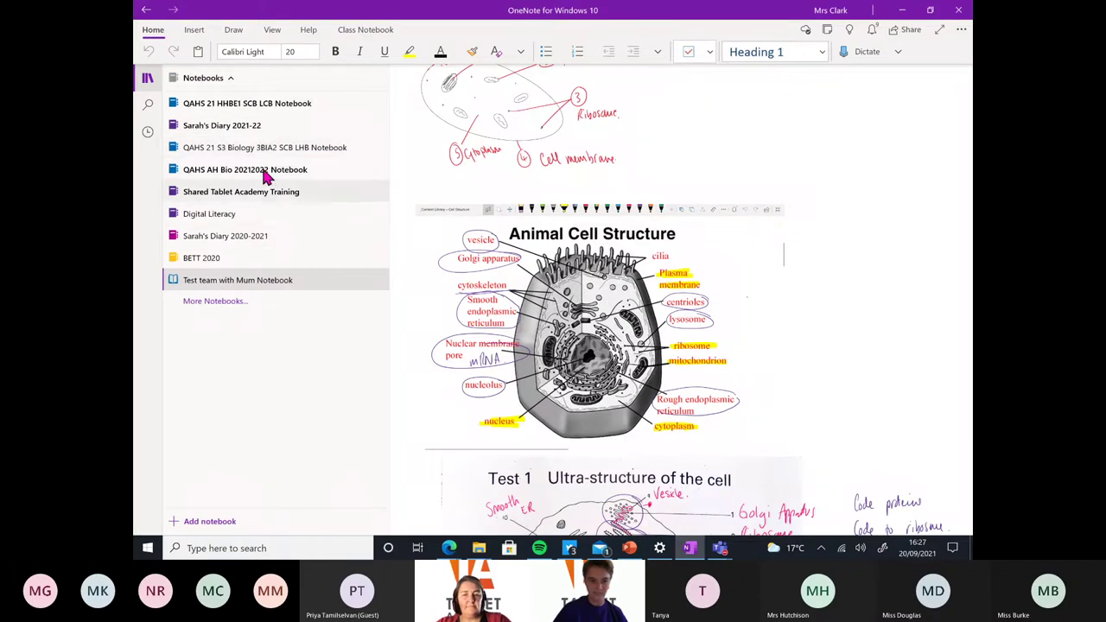
Sync all notebooks, then go back to Test team with Mum Notebook's sections
{"action": "right_click", "coordinate": [239, 290]}
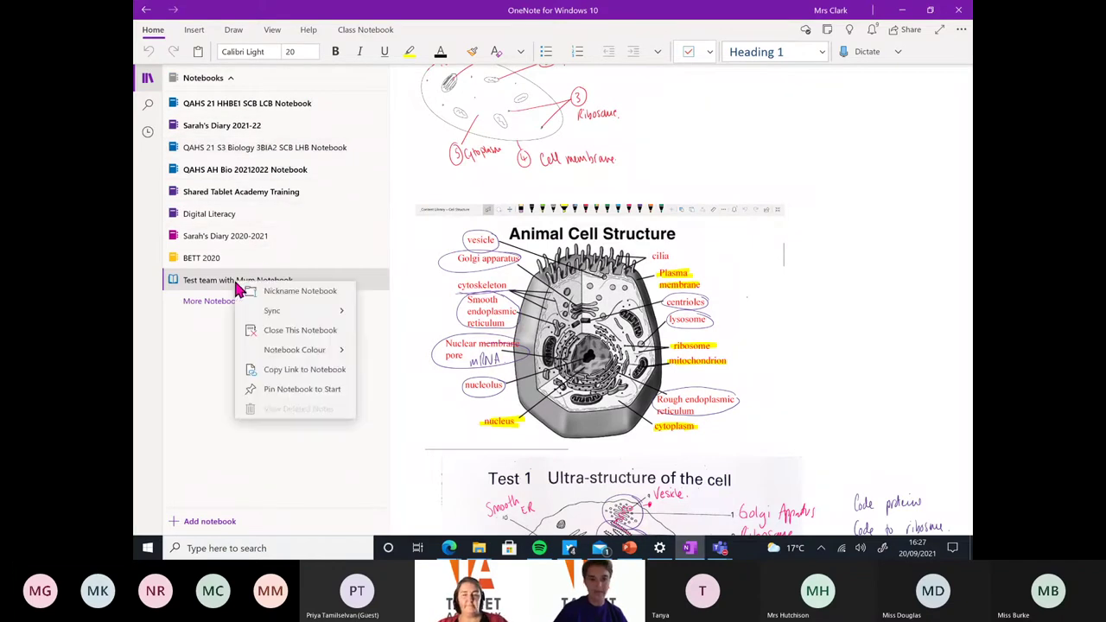
{"action": "left_click", "coordinate": [297, 316]}
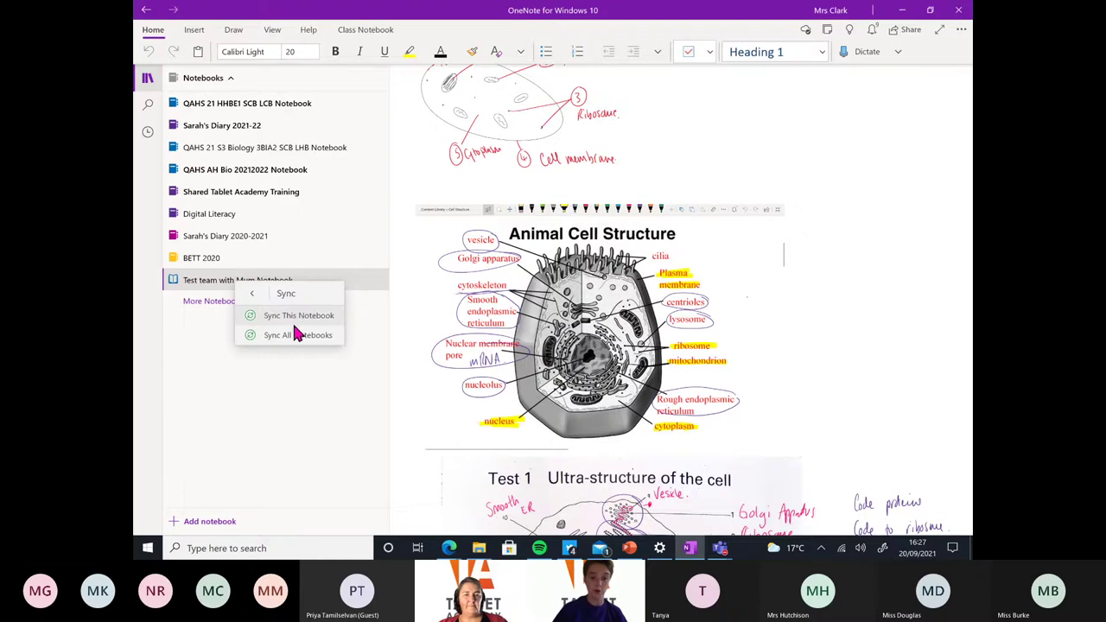
{"action": "left_click", "coordinate": [297, 336]}
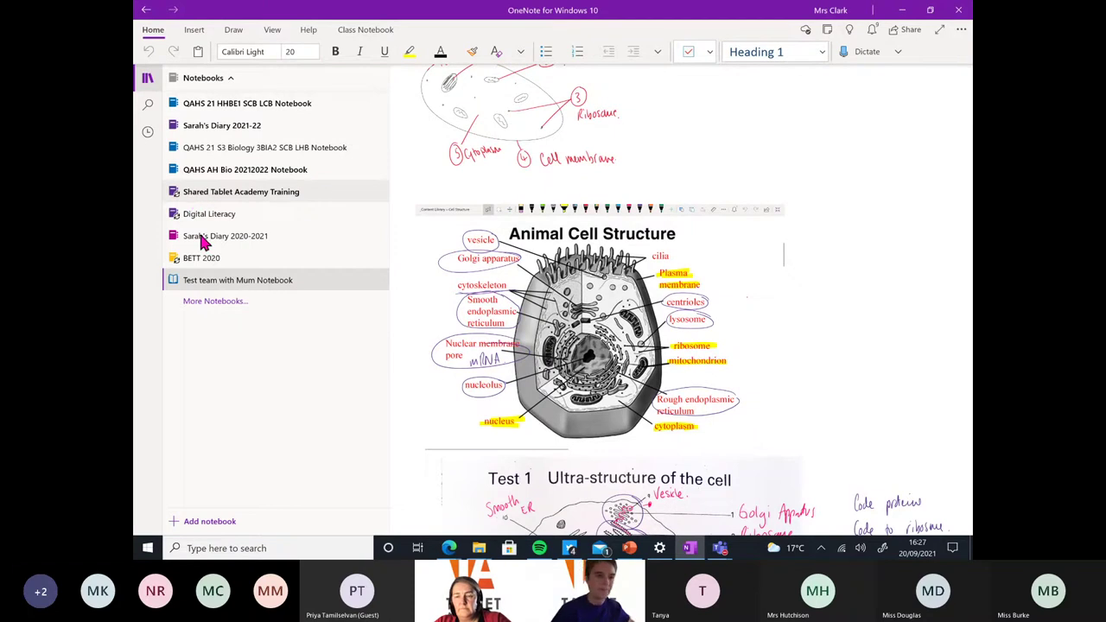
{"action": "left_click", "coordinate": [203, 283]}
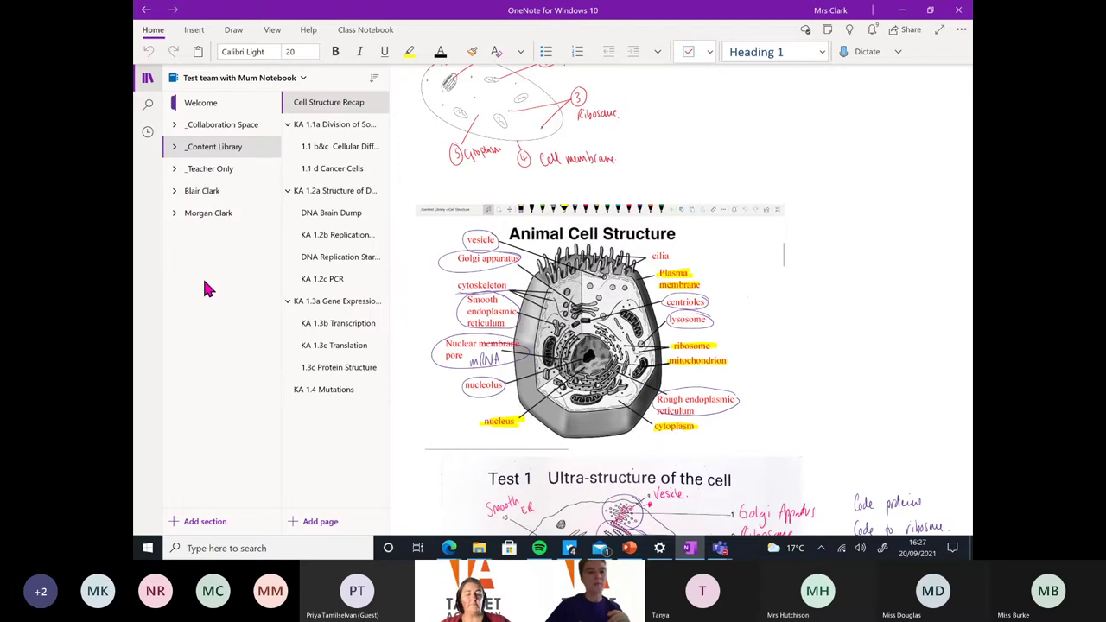
Expand _Collaboration Space, open its Using the Collaboration Space section, and expand _Content Library
{"action": "left_click", "coordinate": [175, 127]}
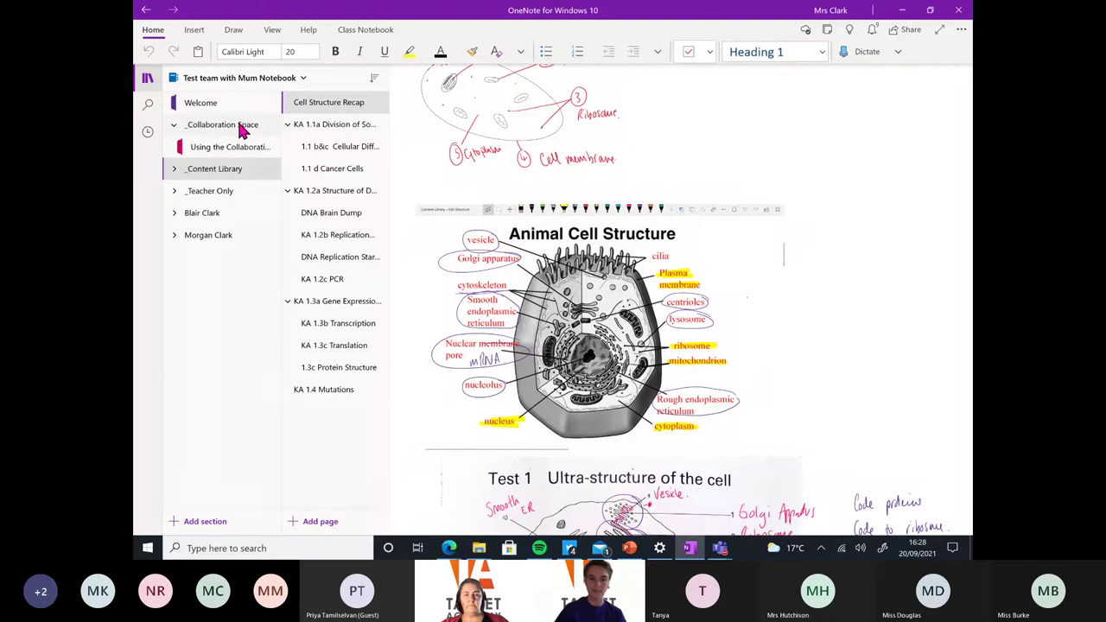
{"action": "left_click", "coordinate": [230, 152]}
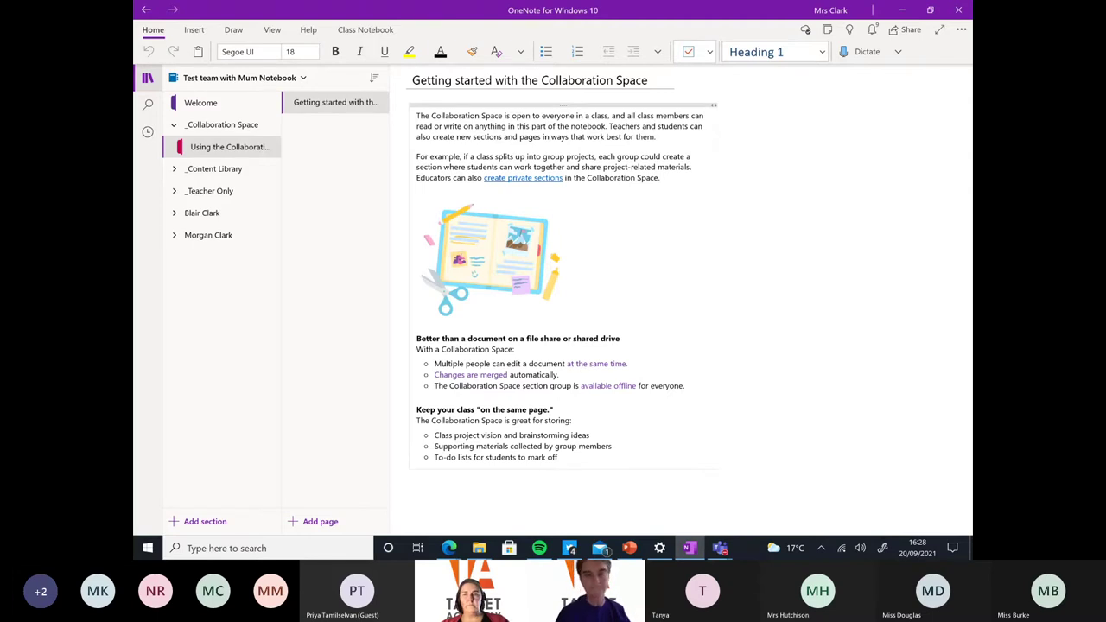
{"action": "left_click", "coordinate": [175, 170]}
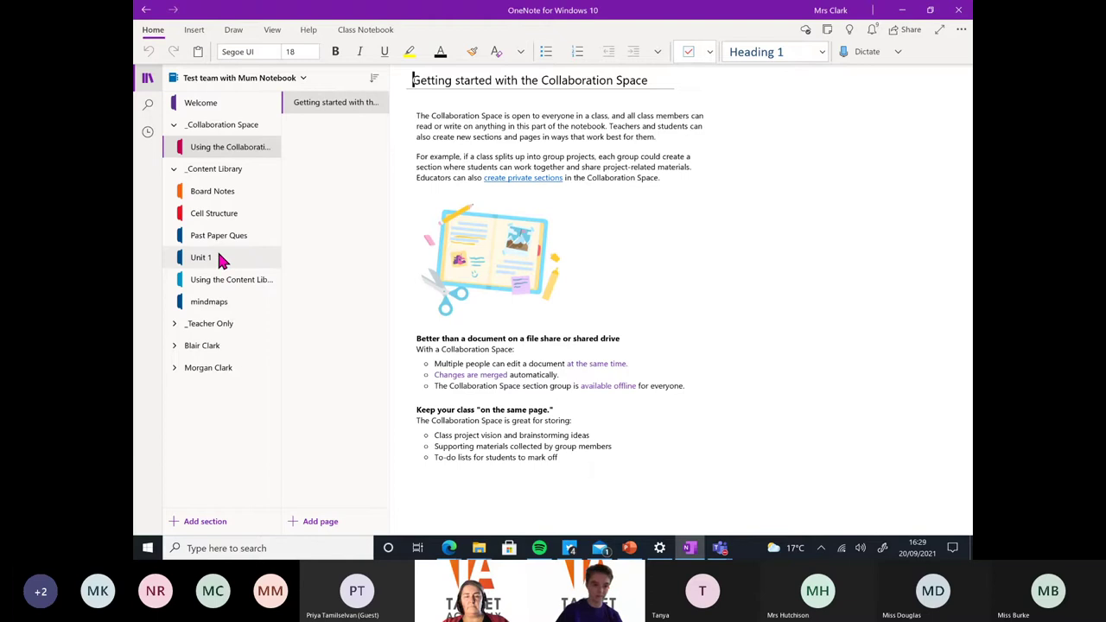
Collapse _Content Library and _Collaboration Space, and expand _Teacher Only to list its six sections
{"action": "left_click", "coordinate": [185, 169]}
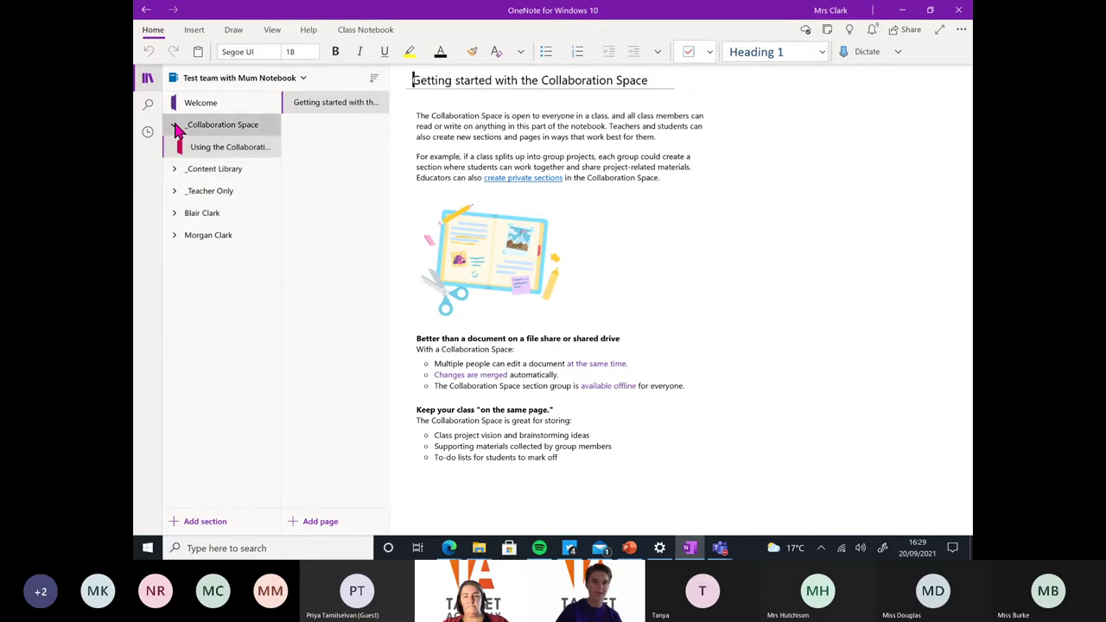
{"action": "left_click", "coordinate": [174, 124]}
{"action": "left_click", "coordinate": [173, 170]}
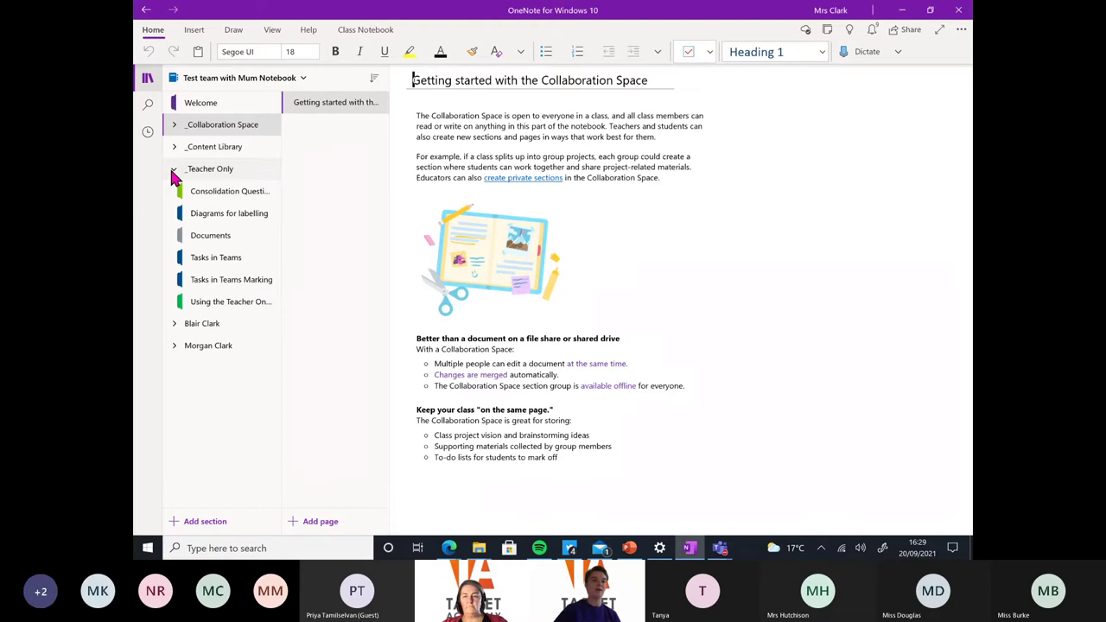
Open the Task 3 1.1 Cancer Cells page in Tasks in Teams, then collapse _Teacher Only
{"action": "left_click", "coordinate": [226, 262]}
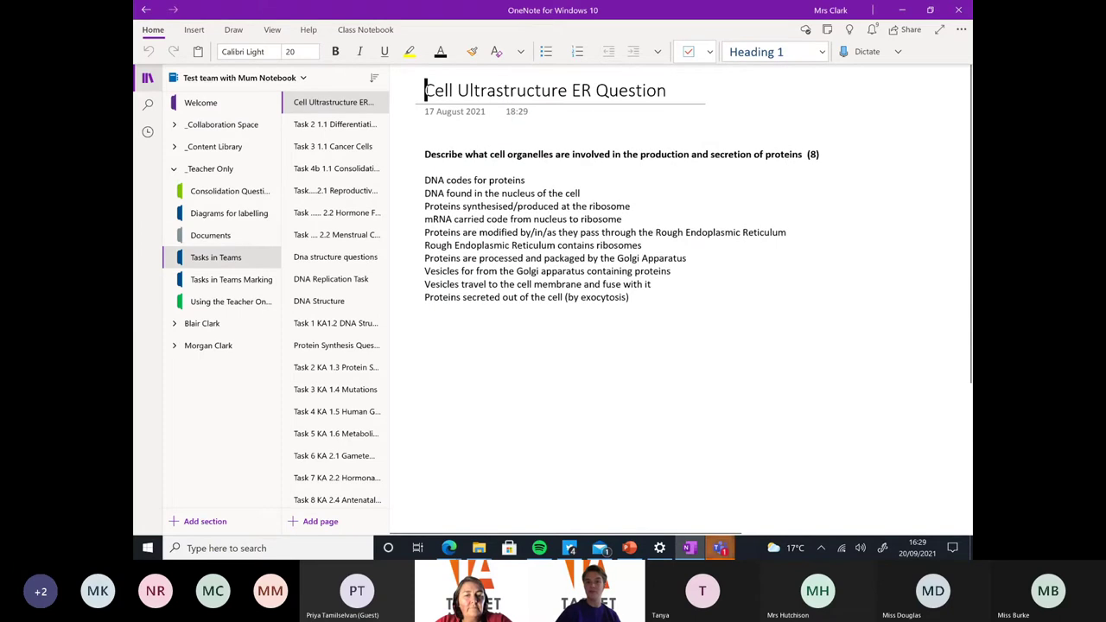
{"action": "left_click", "coordinate": [335, 146]}
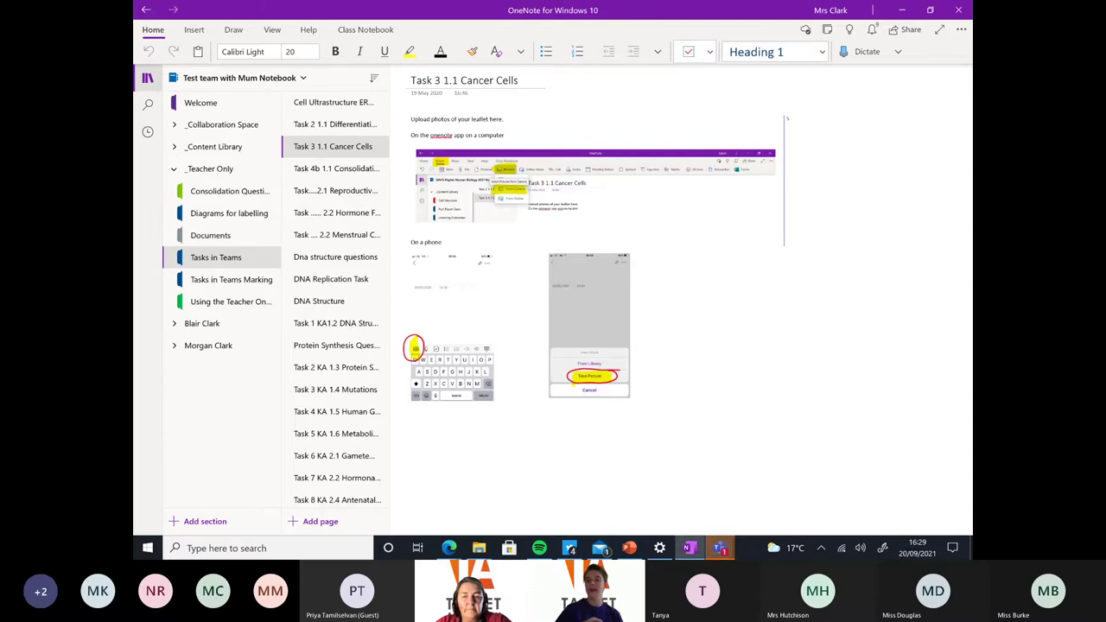
{"action": "left_click", "coordinate": [174, 170]}
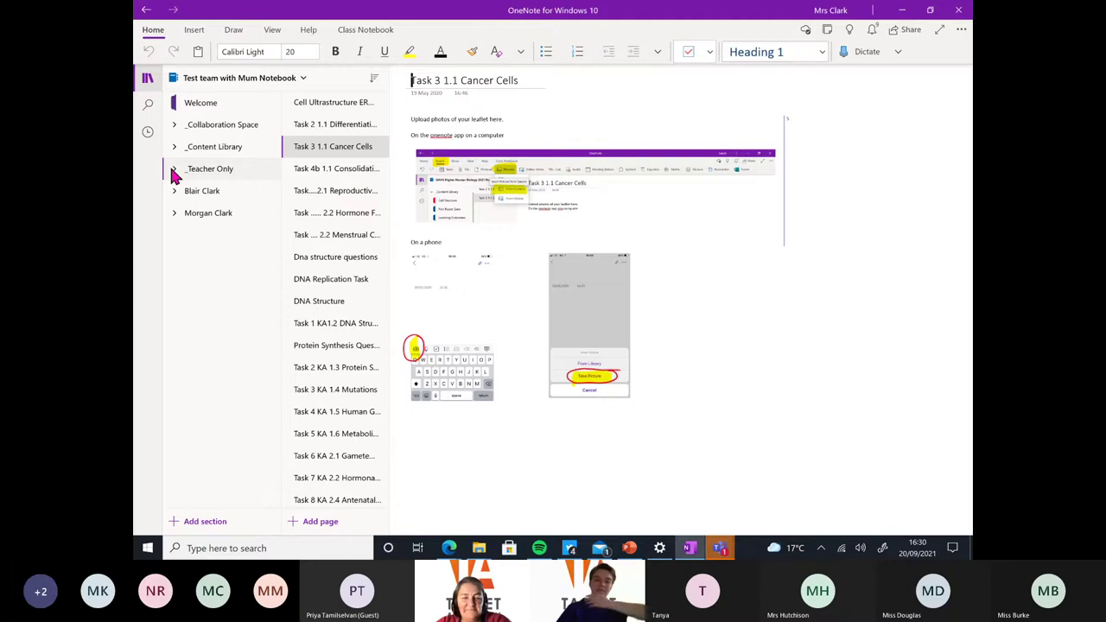
Expand the first student's group to list Assessments, Class Notes, Handouts, Homework, Quizzes and Teams Tasks
{"action": "left_click", "coordinate": [173, 175]}
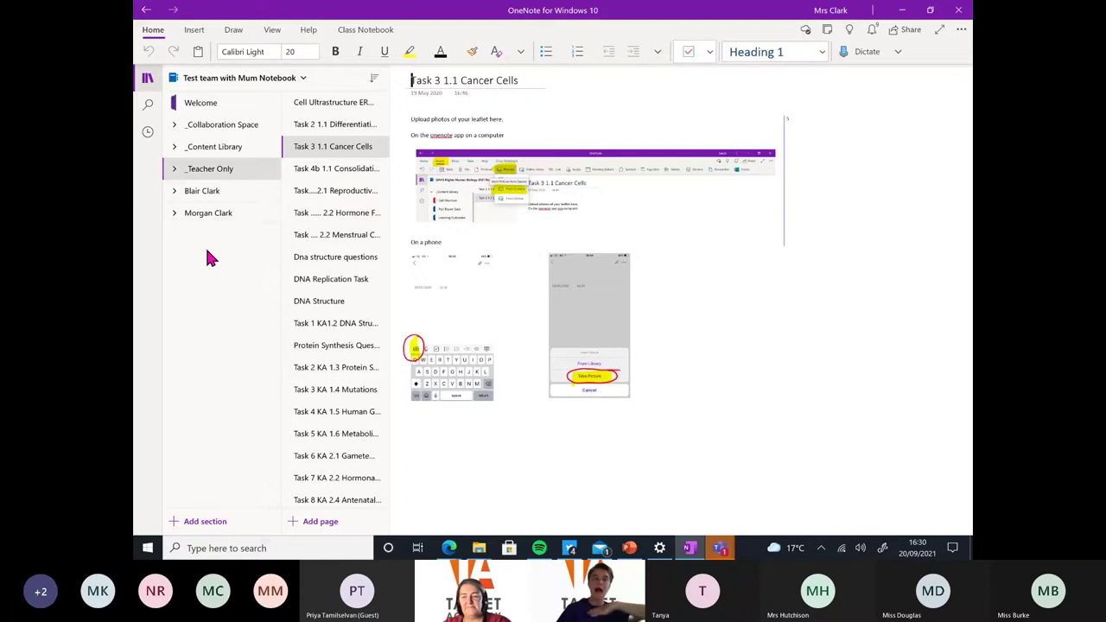
{"action": "left_click", "coordinate": [175, 193]}
{"action": "left_click", "coordinate": [175, 196]}
{"action": "left_click", "coordinate": [175, 195]}
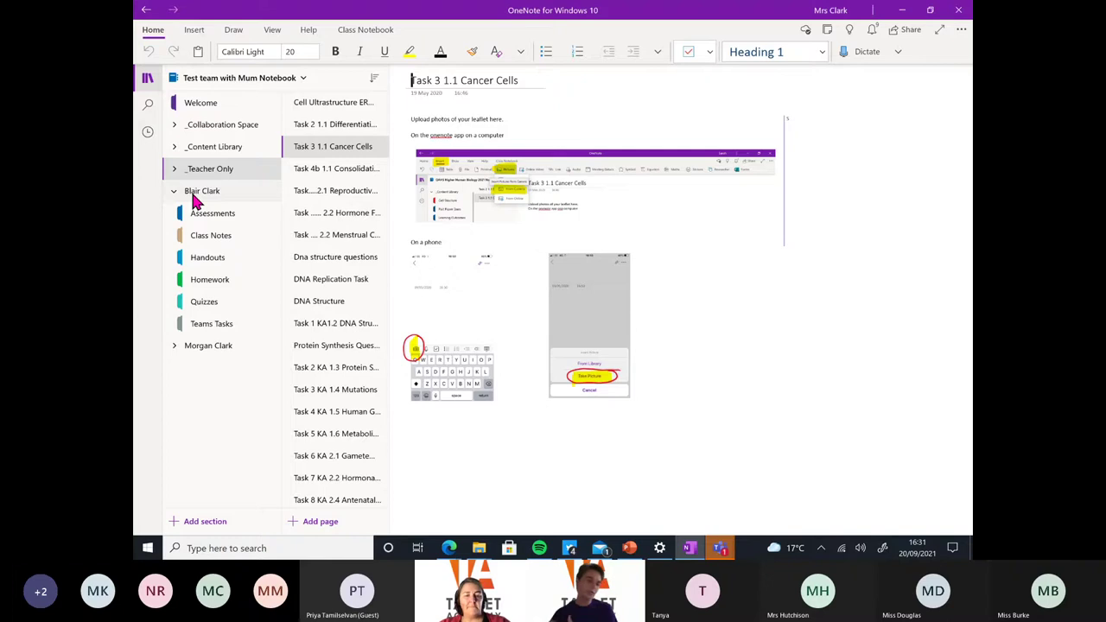
Expand _Content Library and open its Unit 1 section on the Scholar notes page
{"action": "left_click", "coordinate": [176, 148]}
{"action": "left_click", "coordinate": [206, 236]}
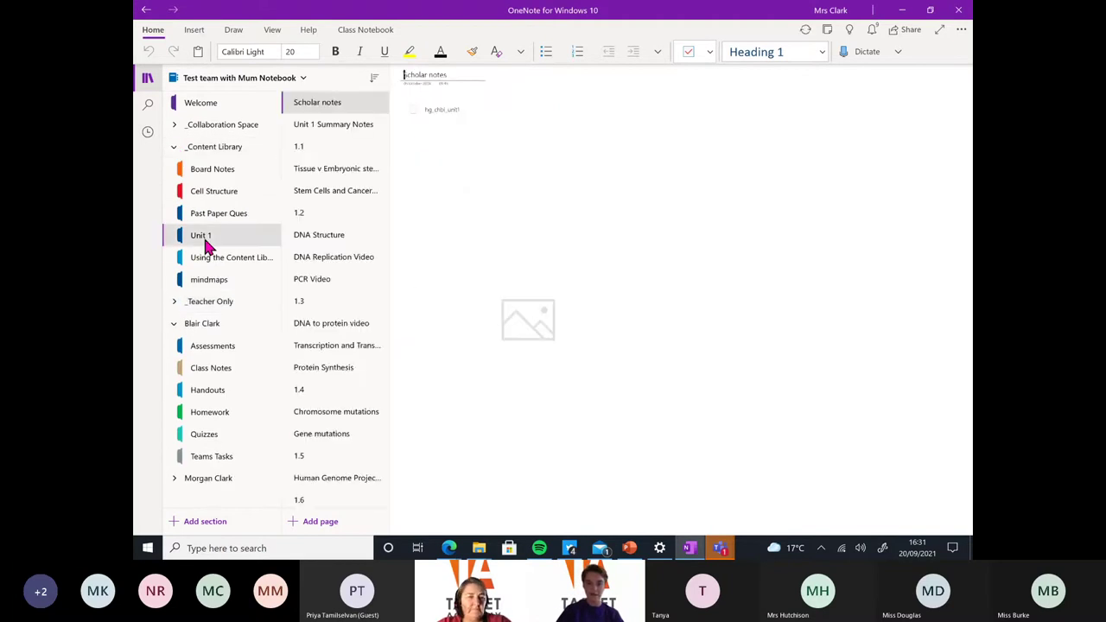
{"action": "right_click", "coordinate": [317, 105]}
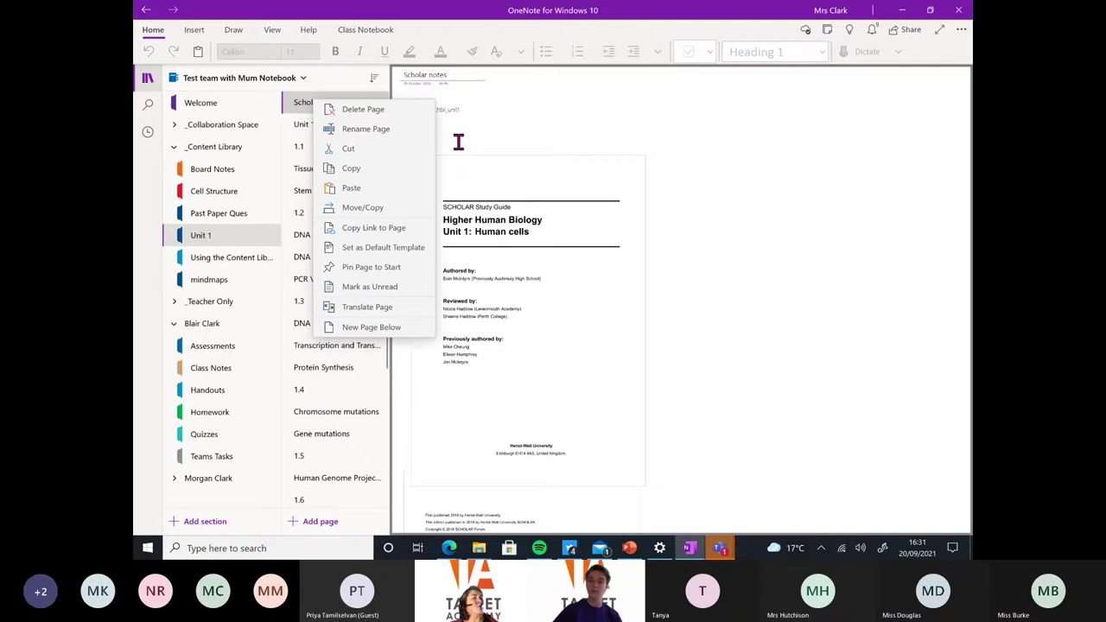
{"action": "key", "text": "Escape"}
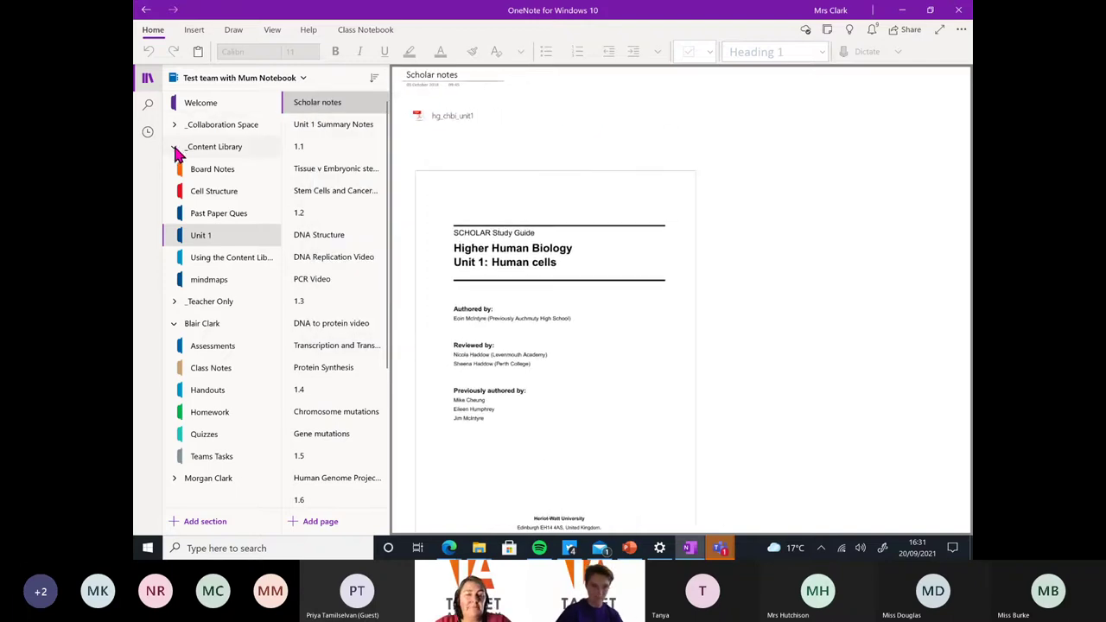
{"action": "left_click", "coordinate": [174, 147]}
{"action": "left_click", "coordinate": [173, 197]}
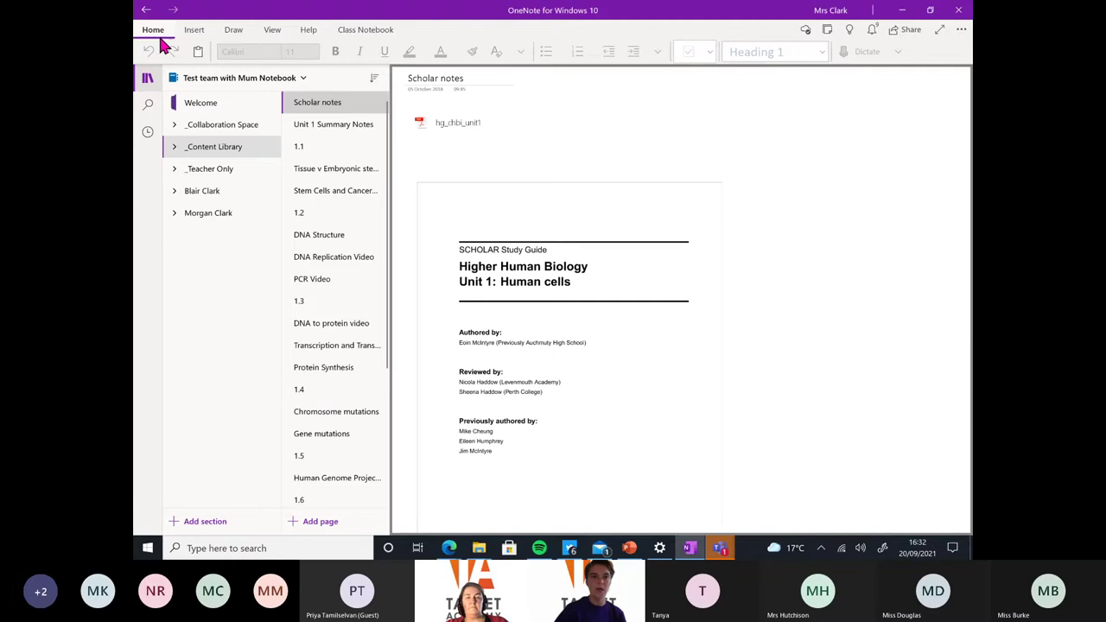
{"action": "left_click", "coordinate": [146, 38]}
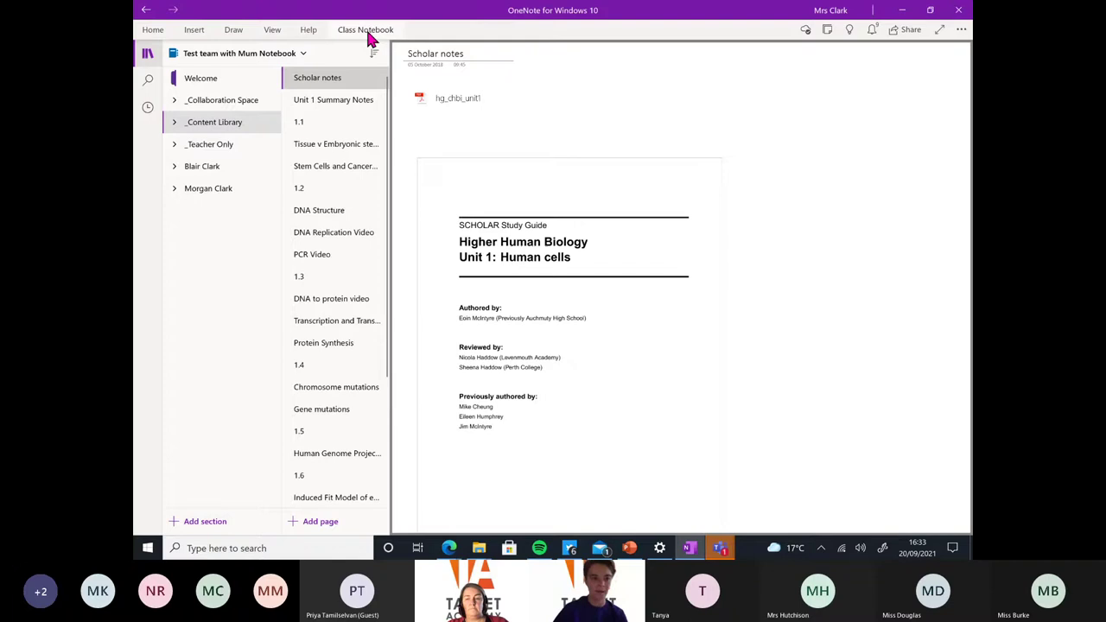
Expand _Collaboration Space, open its section and add a new Untitled page
{"action": "left_click", "coordinate": [181, 126]}
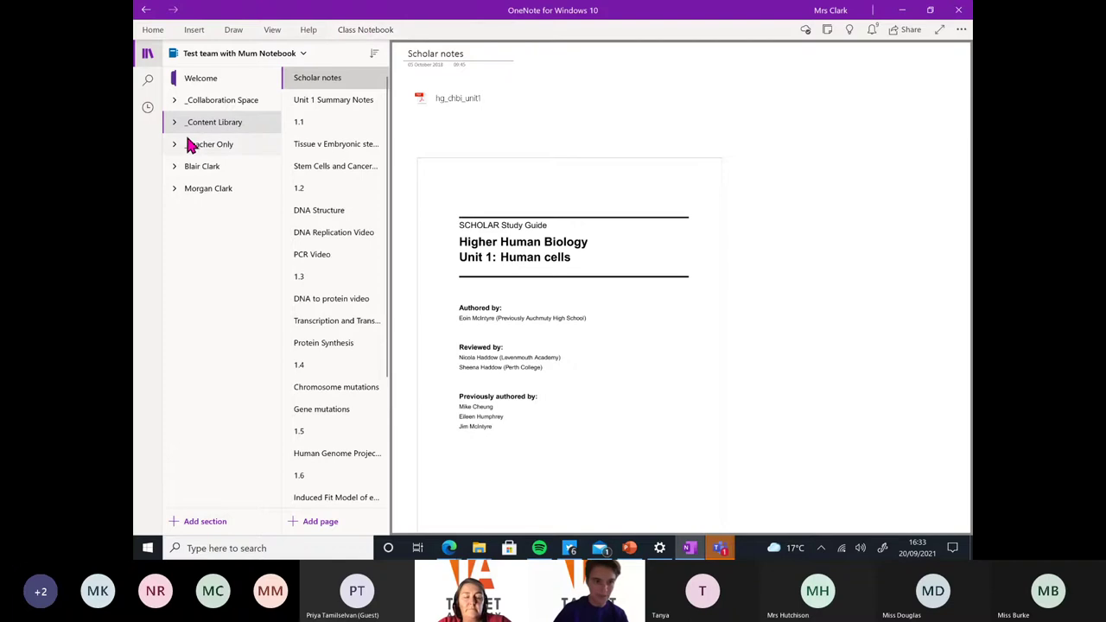
{"action": "left_click", "coordinate": [181, 103]}
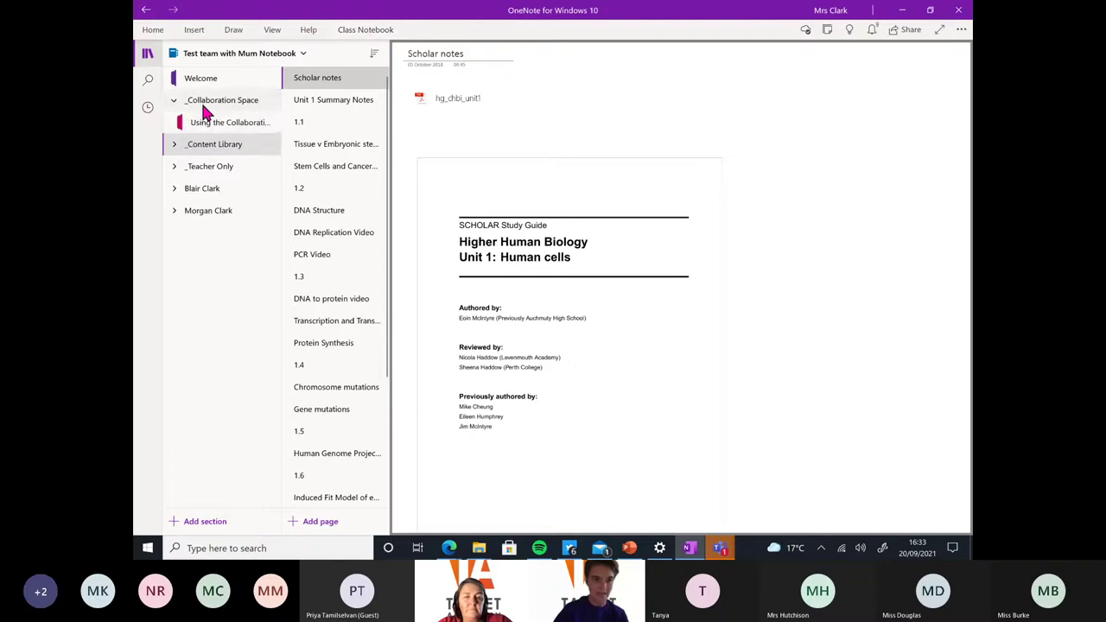
{"action": "left_click", "coordinate": [205, 122]}
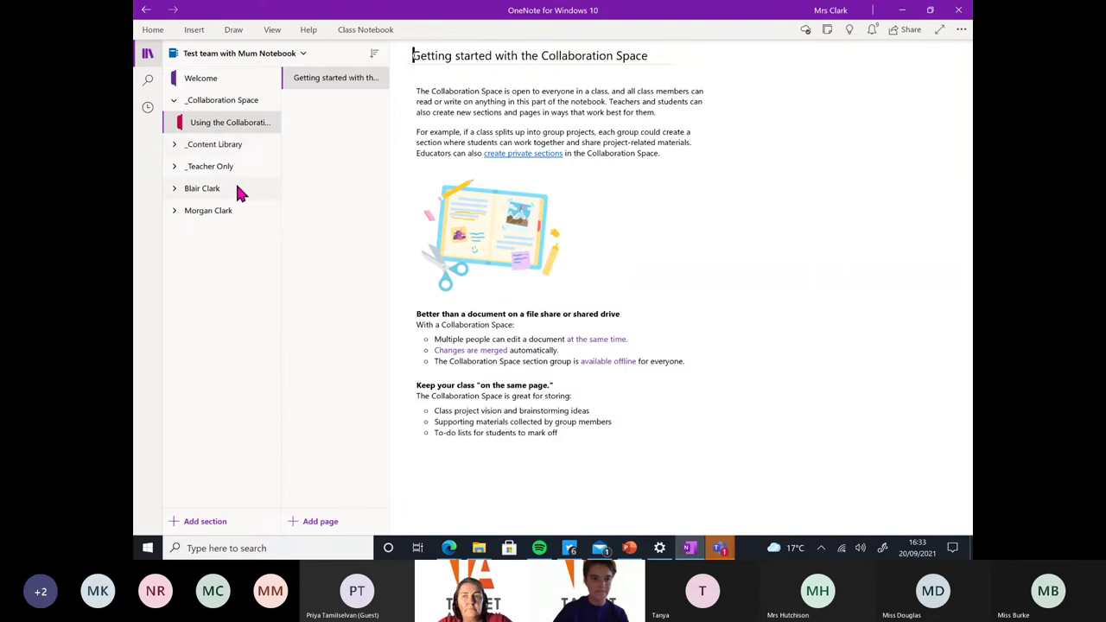
{"action": "left_click", "coordinate": [323, 529]}
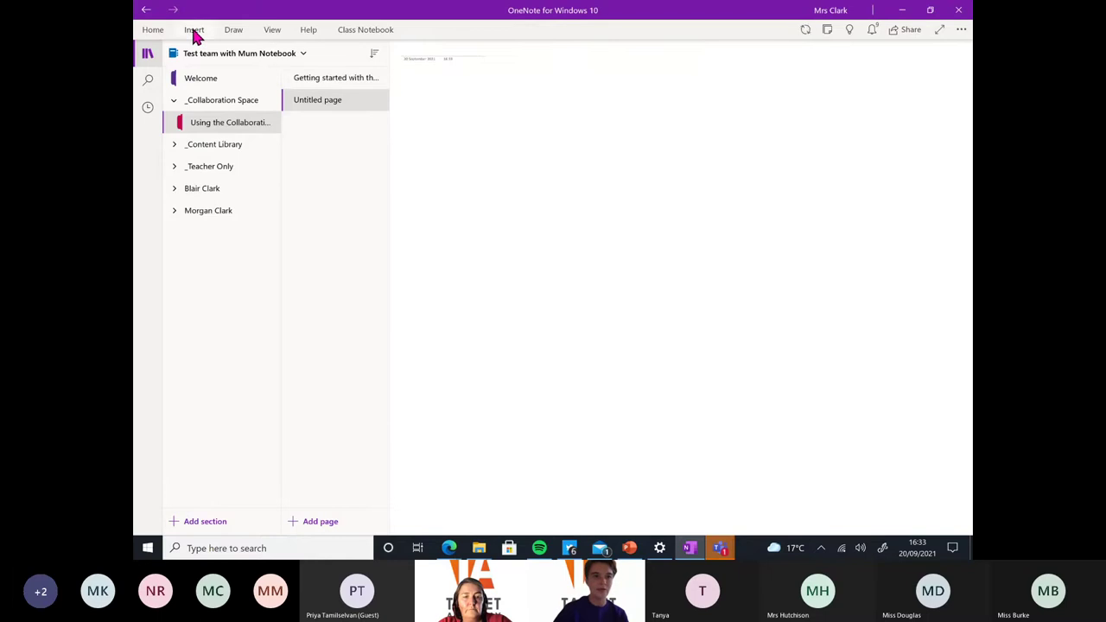
Restore the ribbon commands and switch to the BETT 2020 notebook
{"action": "left_click", "coordinate": [156, 31]}
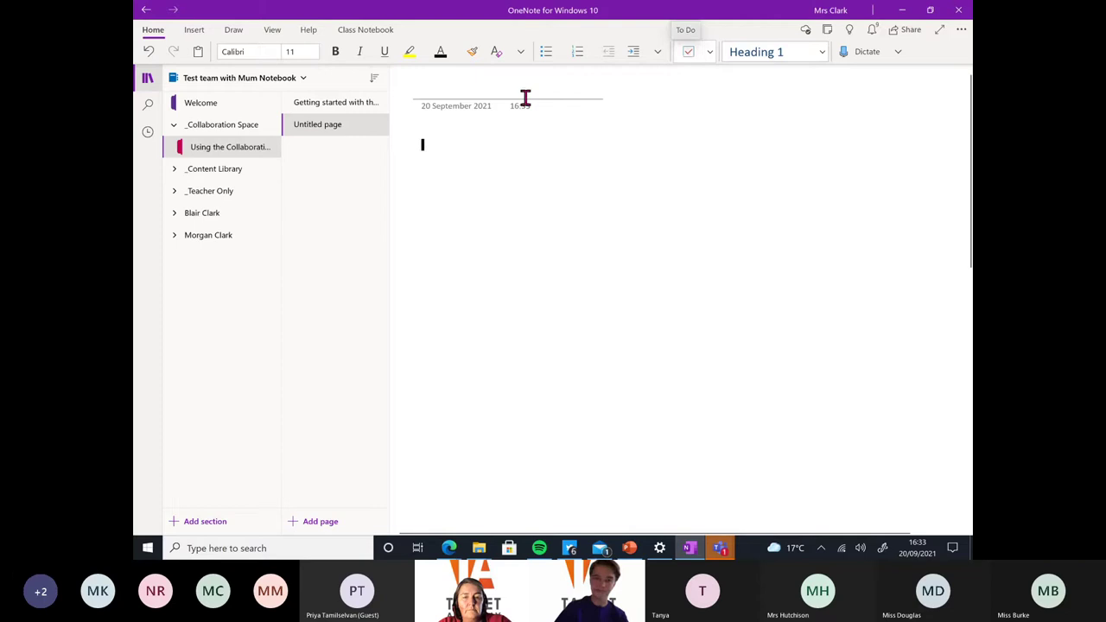
{"action": "left_click", "coordinate": [498, 86]}
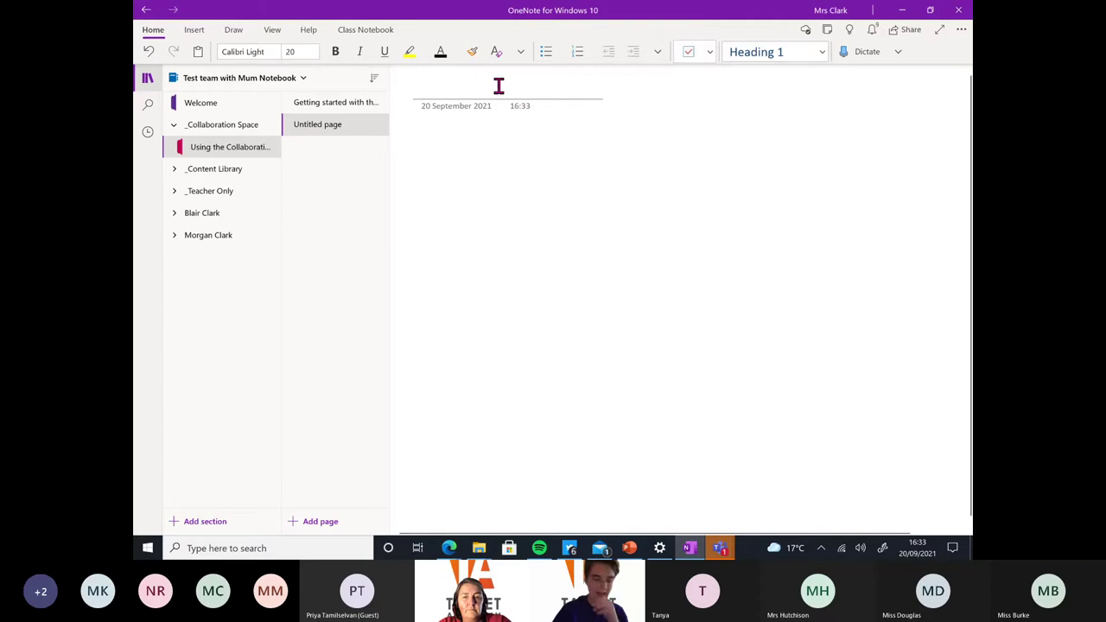
{"action": "left_click", "coordinate": [305, 79]}
{"action": "left_click", "coordinate": [226, 260]}
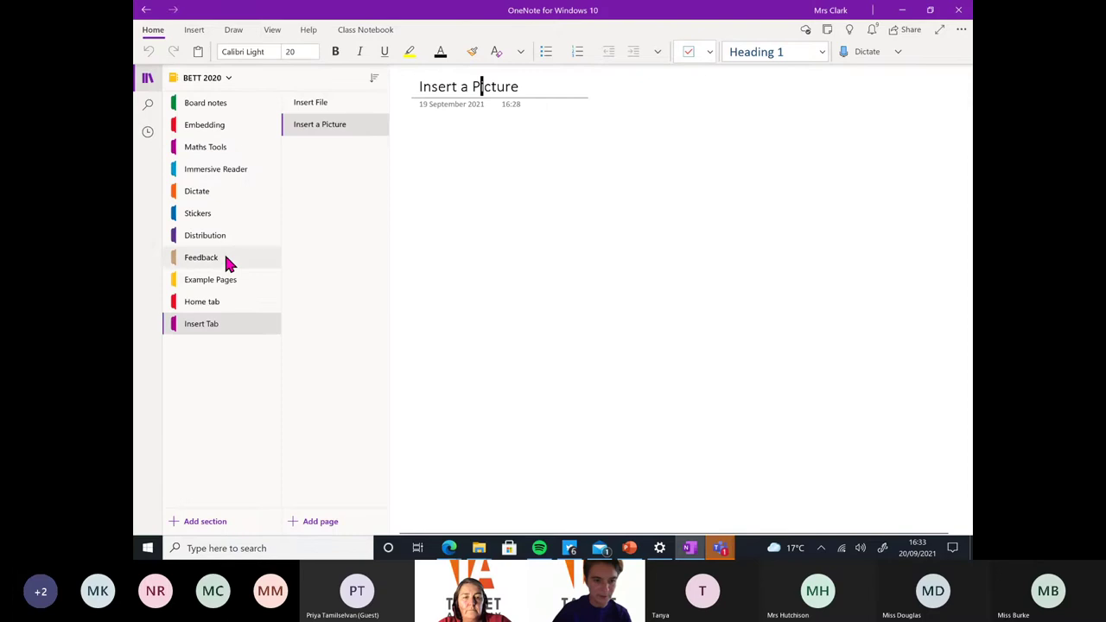
On the Home tab section's To do list page, add a 'Shopping' checklist item
{"action": "left_click", "coordinate": [216, 304]}
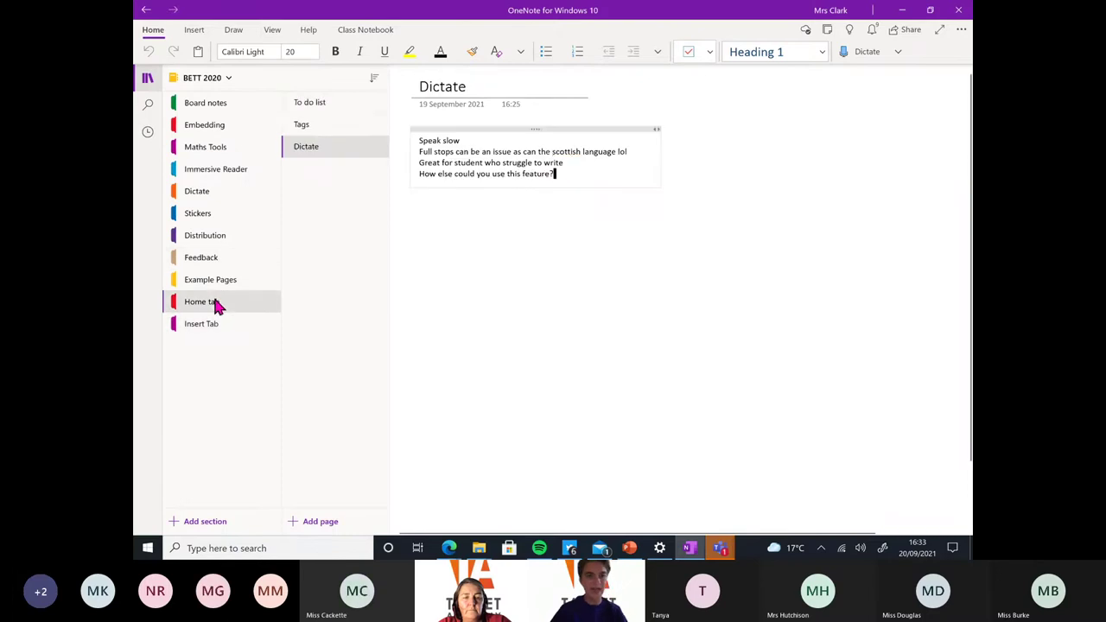
{"action": "left_click", "coordinate": [317, 111]}
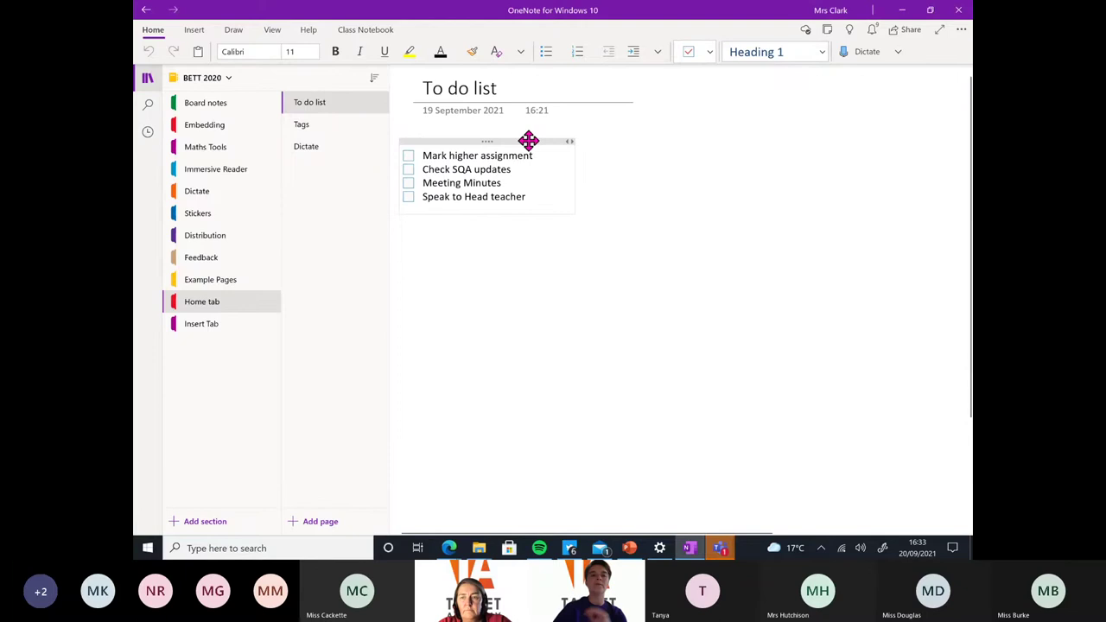
{"action": "left_click", "coordinate": [550, 197]}
{"action": "key", "text": "Return"}
{"action": "type", "text": "Shopp"}
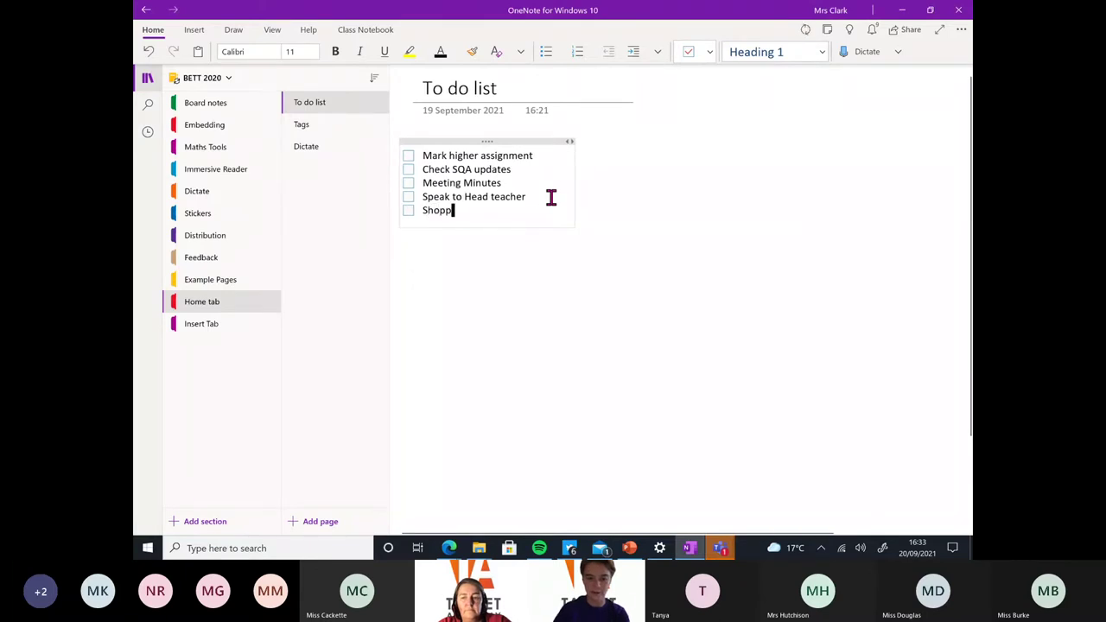
{"action": "type", "text": "ing"}
Type a call reminder and 'Speak to tablet academy' below the checklist, then select both lines
{"action": "left_click", "coordinate": [409, 268]}
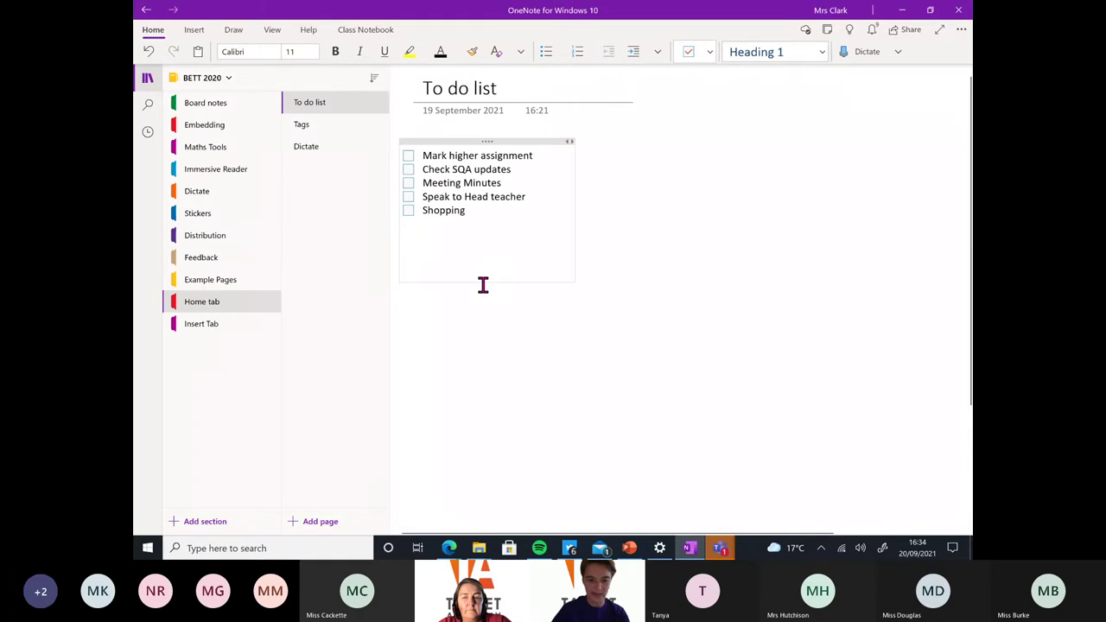
{"action": "type", "text": "Call amanda"}
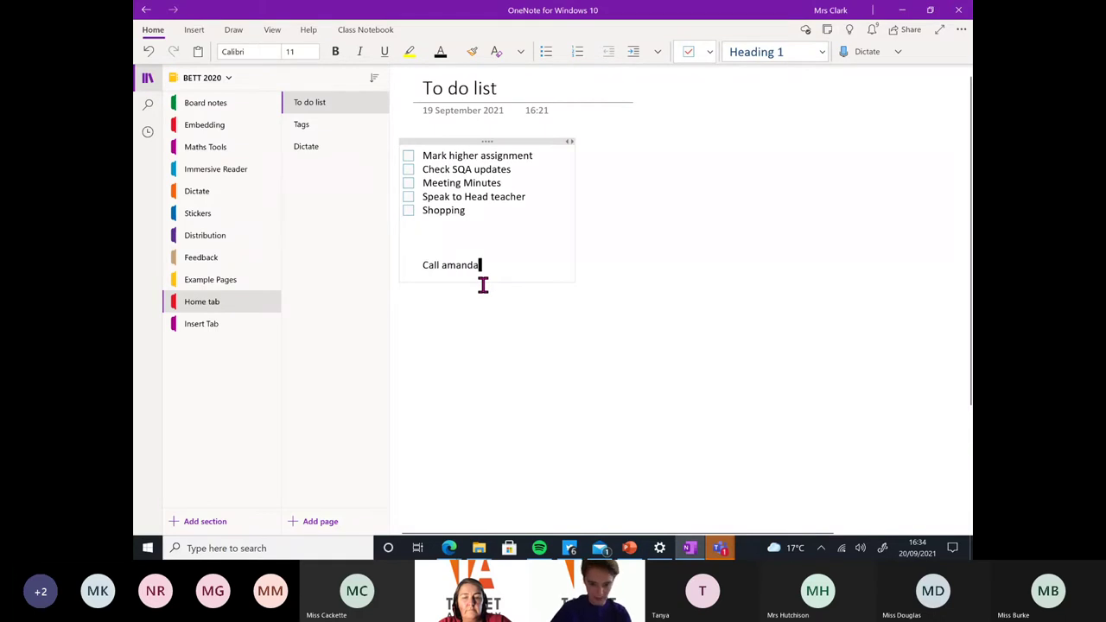
{"action": "key", "text": "Return"}
{"action": "type", "text": "c"}
{"action": "key", "text": "BackSpace"}
{"action": "type", "text": "Speak t"}
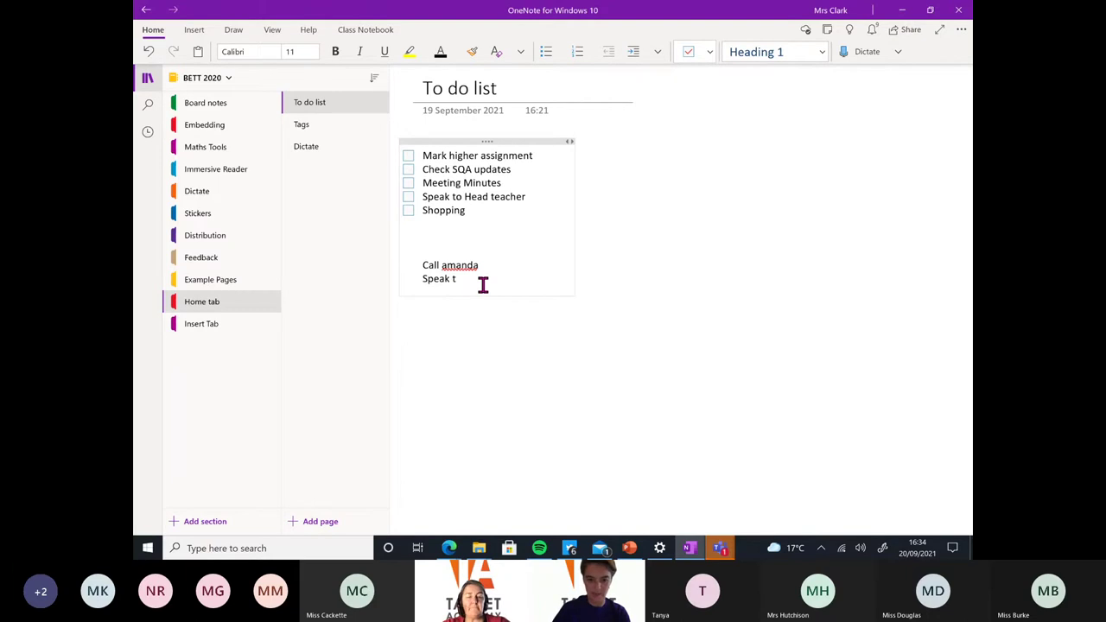
{"action": "type", "text": "o tablet acaemy"}
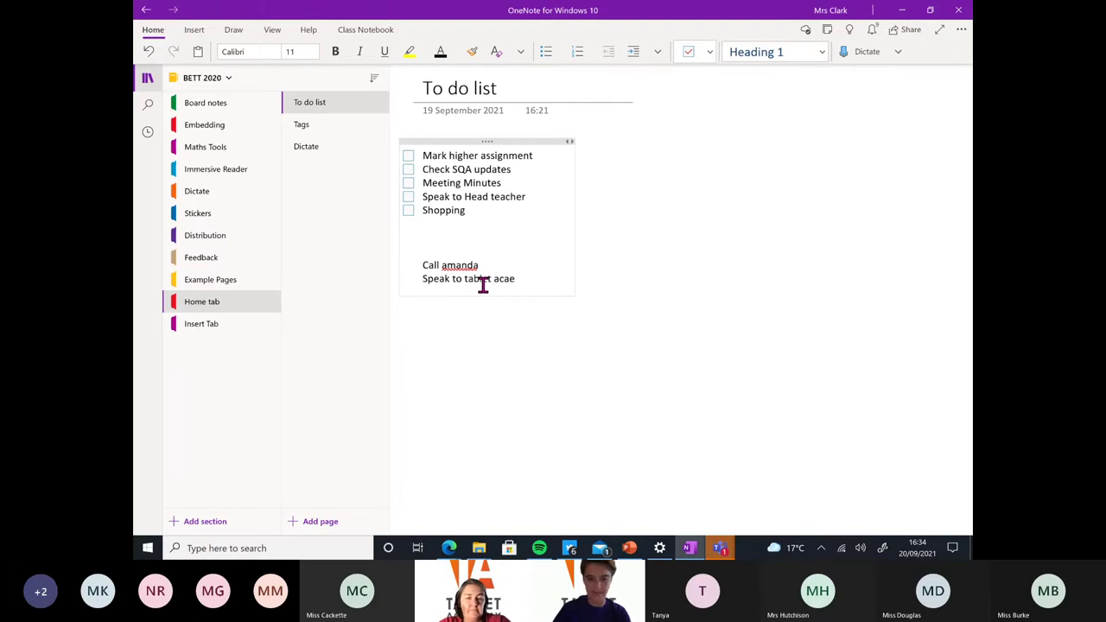
{"action": "key", "text": "BackSpace"}
{"action": "key", "text": "BackSpace"}
{"action": "key", "text": "BackSpace"}
{"action": "type", "text": "demy"}
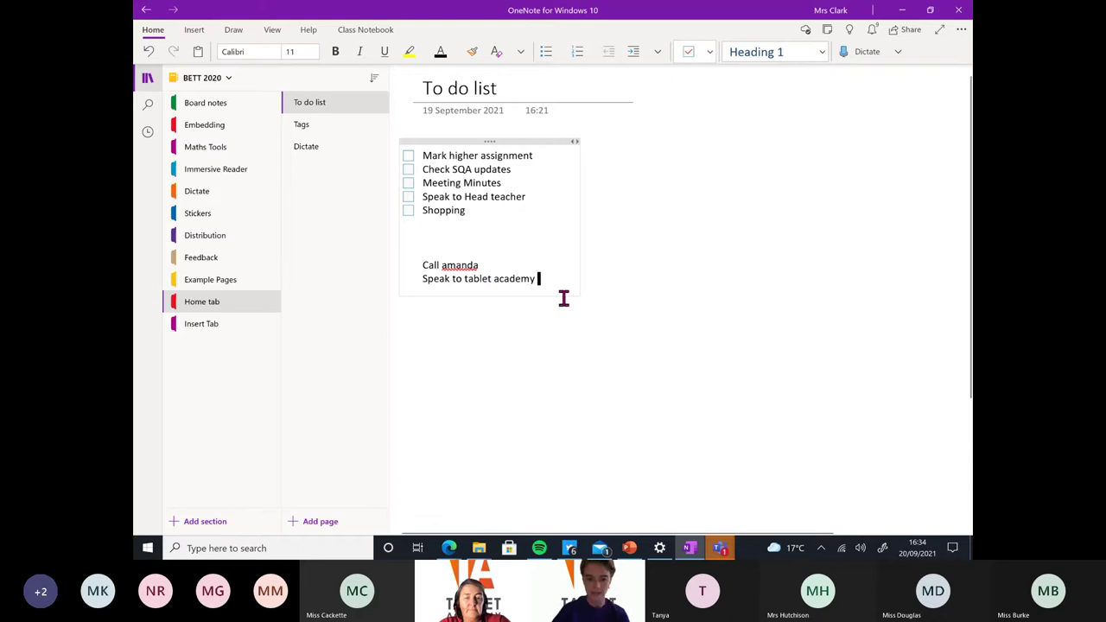
{"action": "left_click_drag", "start_coordinate": [535, 280], "coordinate": [421, 266]}
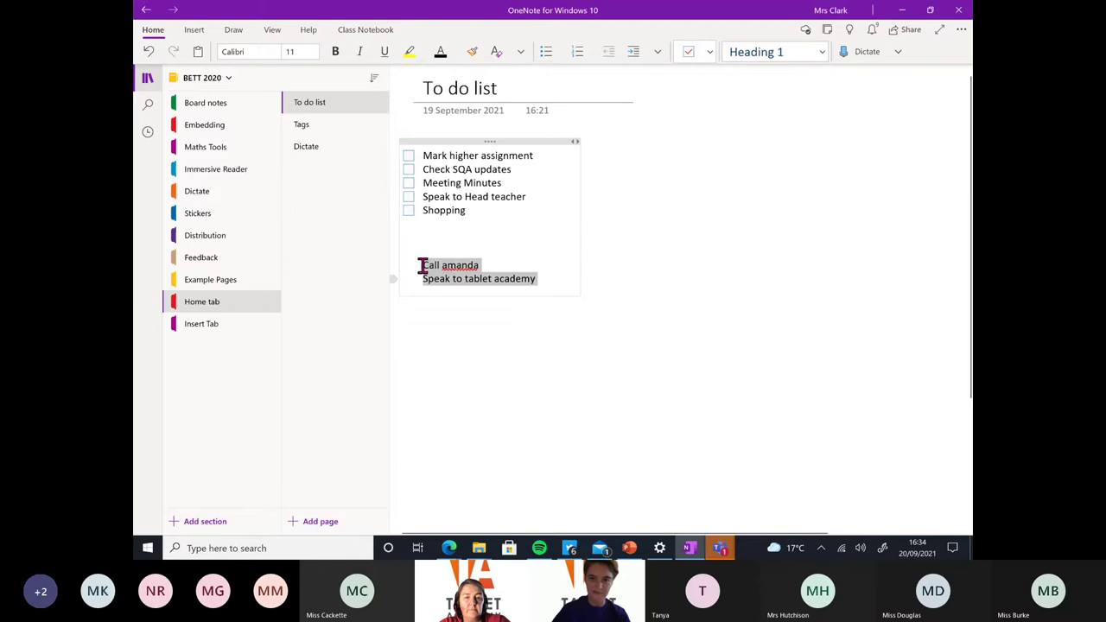
Make the two lines to-do items and tick Mark higher assignment through Speak to Head teacher
{"action": "left_click", "coordinate": [689, 54]}
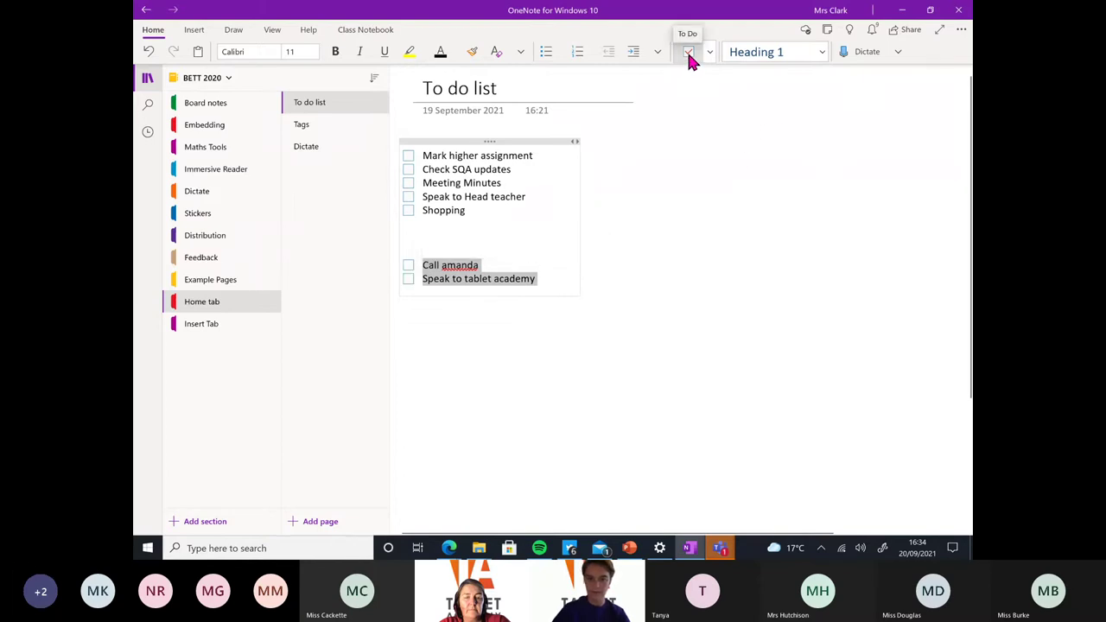
{"action": "left_click", "coordinate": [409, 156]}
{"action": "left_click", "coordinate": [408, 169]}
{"action": "left_click", "coordinate": [409, 183]}
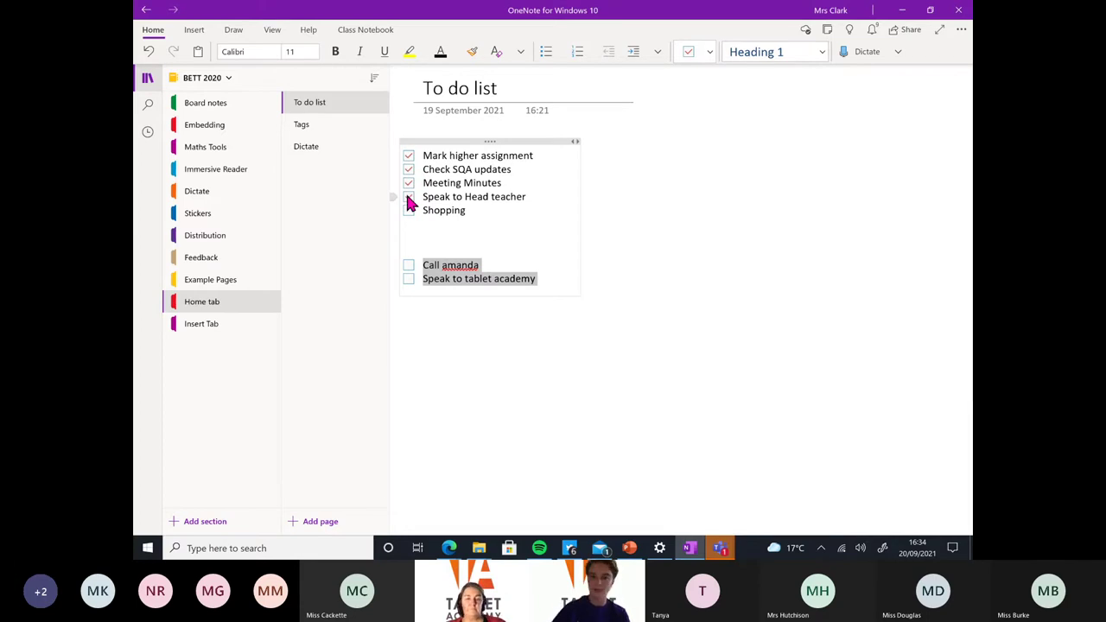
{"action": "left_click", "coordinate": [408, 198]}
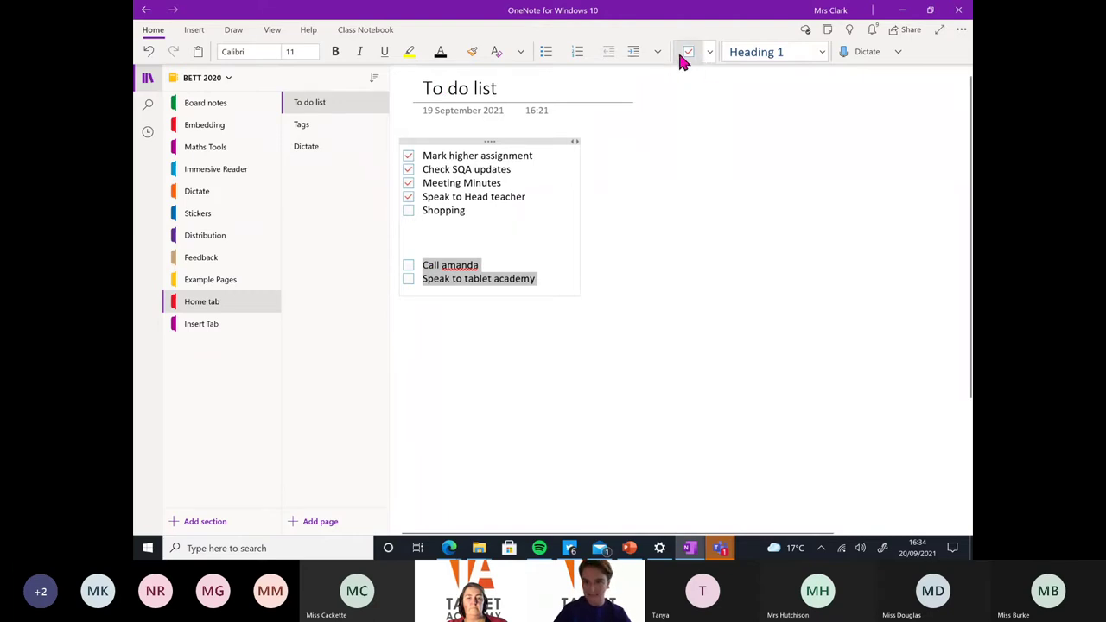
On the Tags page, add the line 'S3 today we are labelling the heart'
{"action": "left_click", "coordinate": [710, 53]}
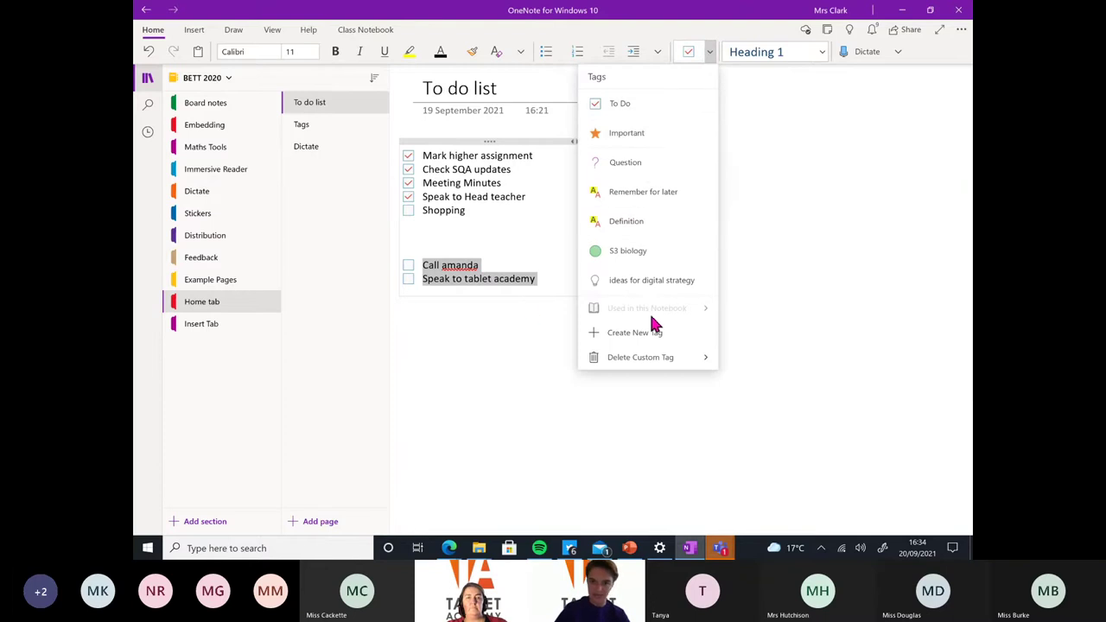
{"action": "left_click", "coordinate": [326, 132]}
{"action": "left_click", "coordinate": [311, 129]}
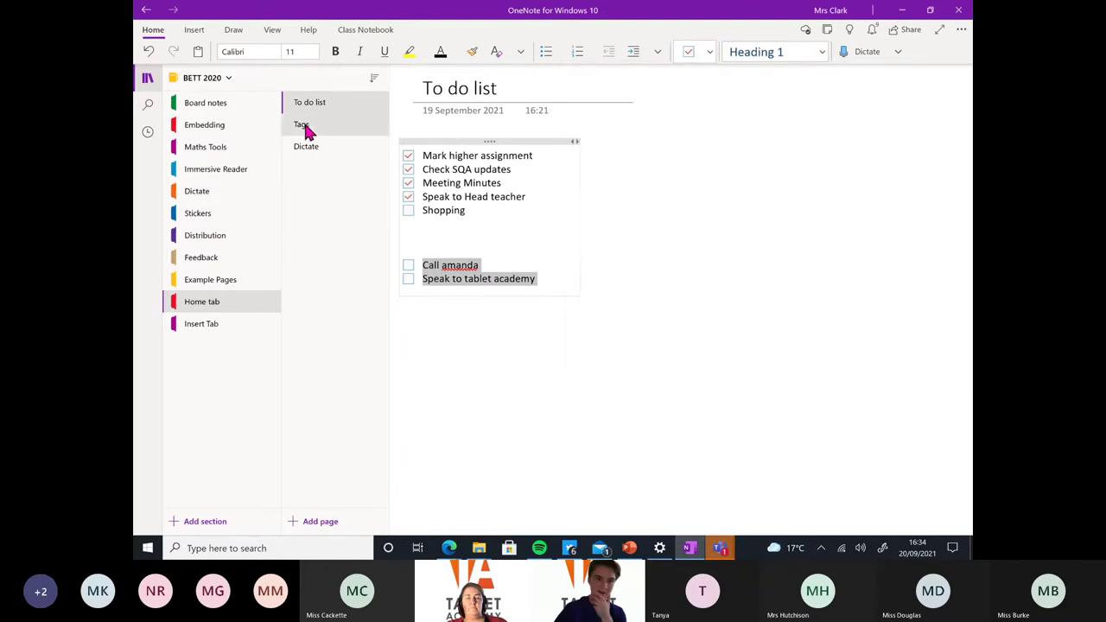
{"action": "left_click", "coordinate": [604, 187]}
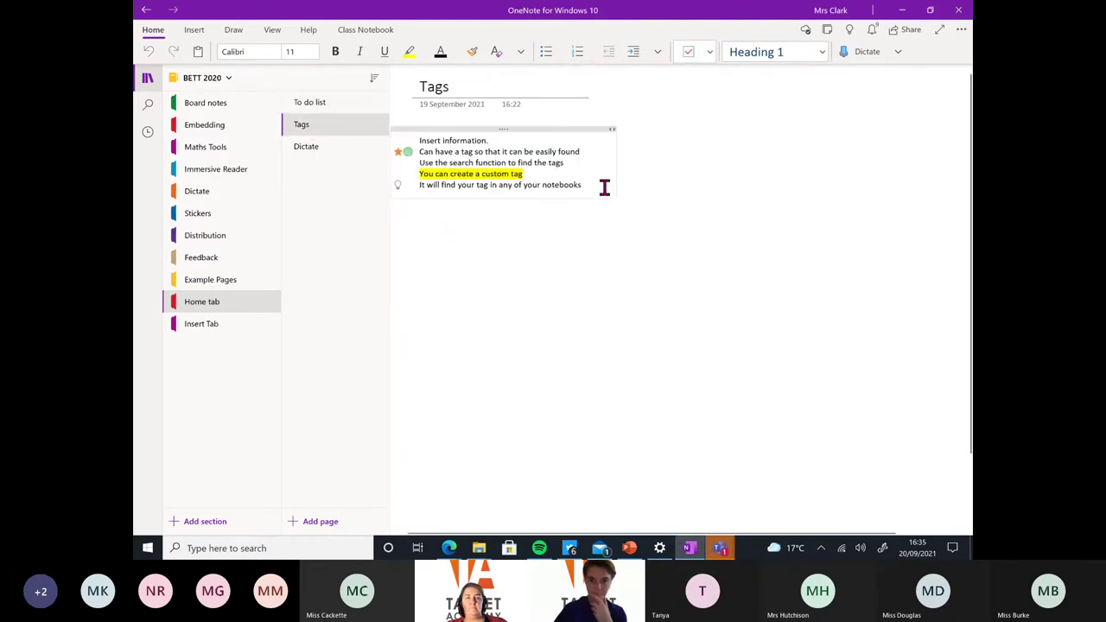
{"action": "key", "text": "Return"}
{"action": "key", "text": "Return"}
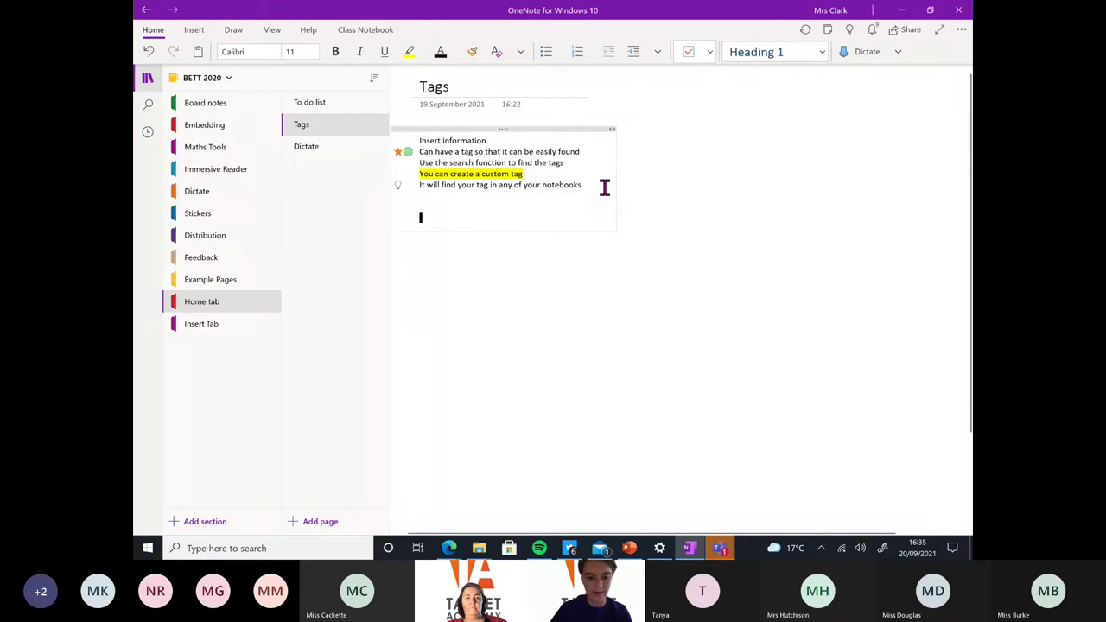
{"action": "type", "text": "s3 today we are l"}
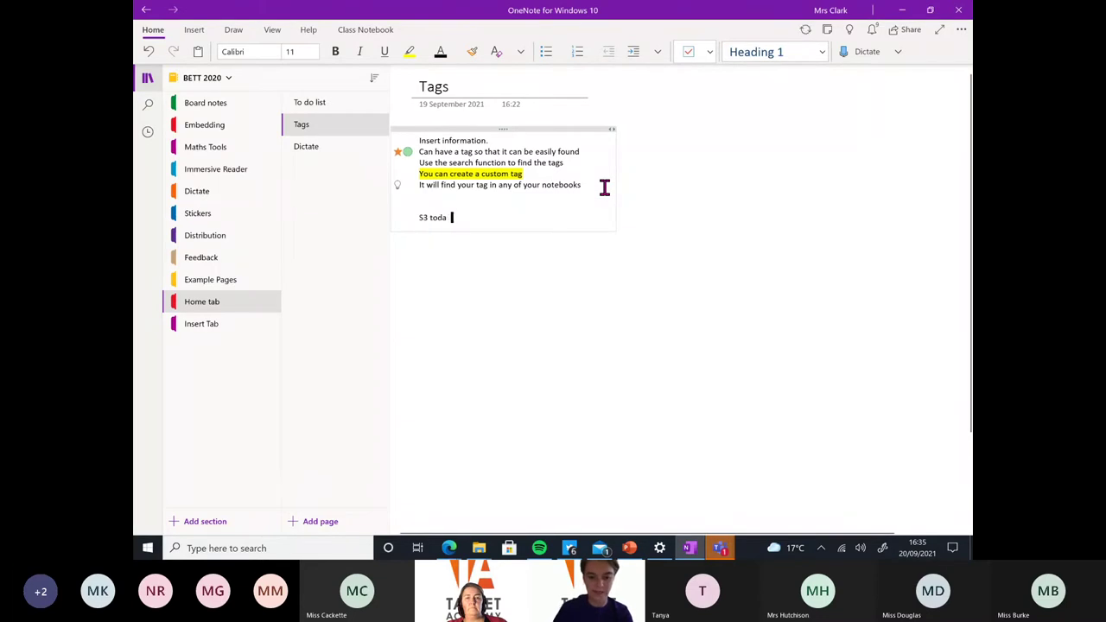
{"action": "type", "text": "abeliing the"}
{"action": "key", "text": "BackSpace"}
{"action": "key", "text": "BackSpace"}
{"action": "type", "text": "ling the he"}
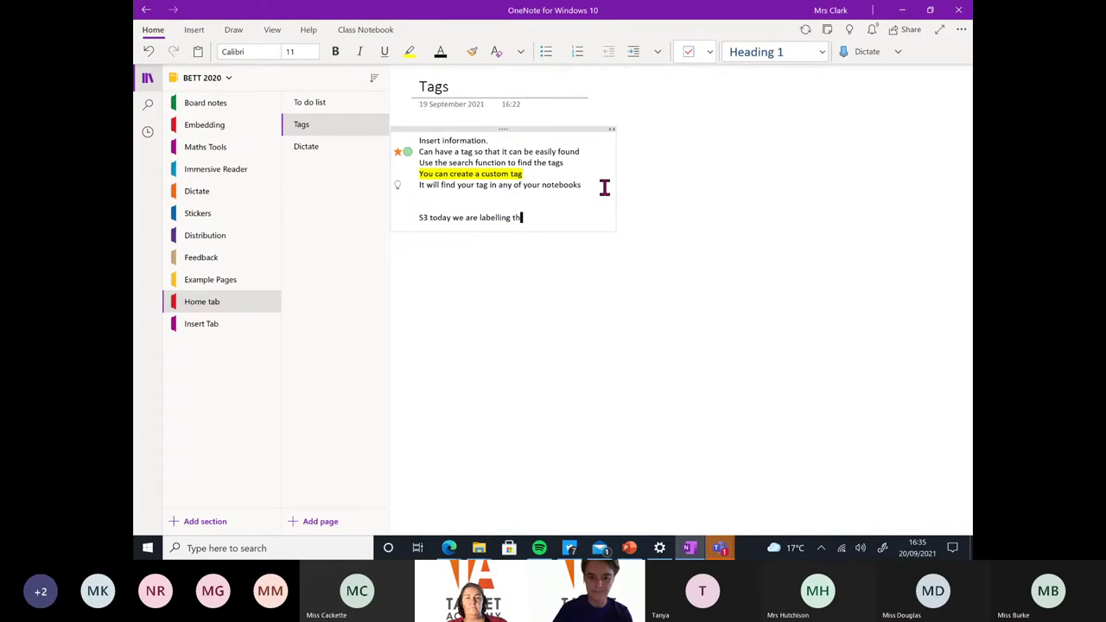
Mark the heart line with the Important star tag and reopen the tags list
{"action": "left_click_drag", "start_coordinate": [552, 217], "coordinate": [418, 220]}
{"action": "left_click", "coordinate": [558, 220]}
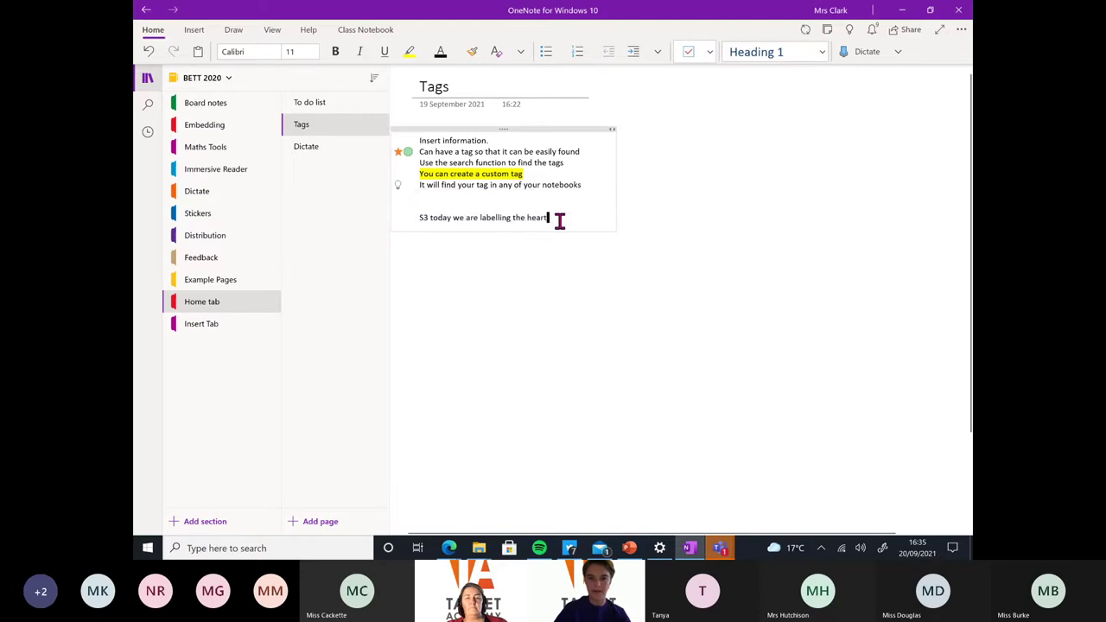
{"action": "left_click", "coordinate": [709, 52]}
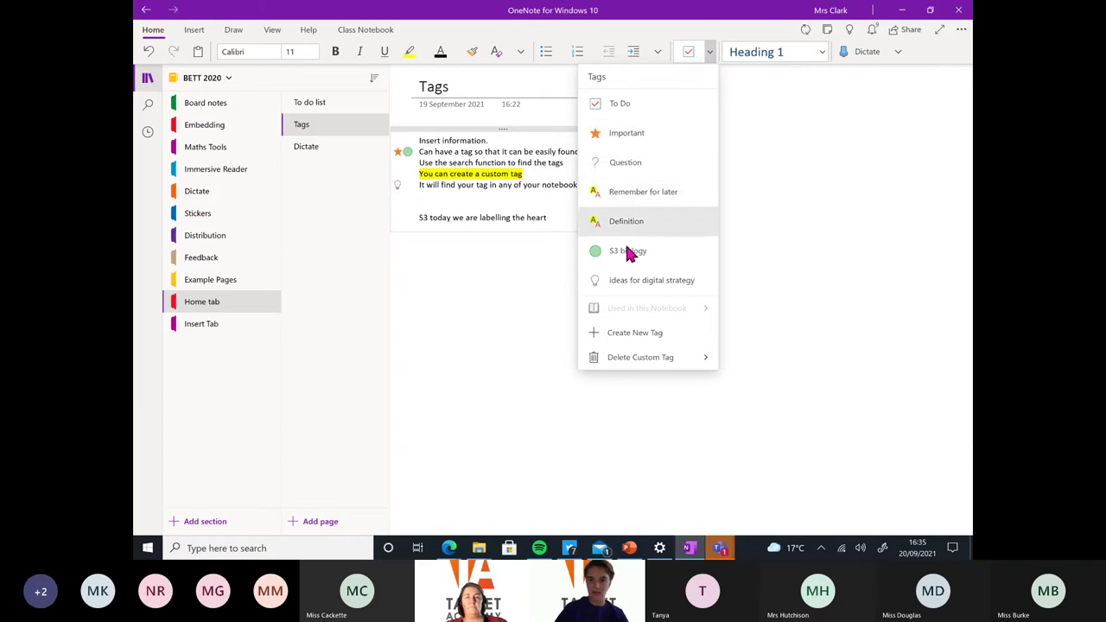
{"action": "left_click", "coordinate": [618, 141]}
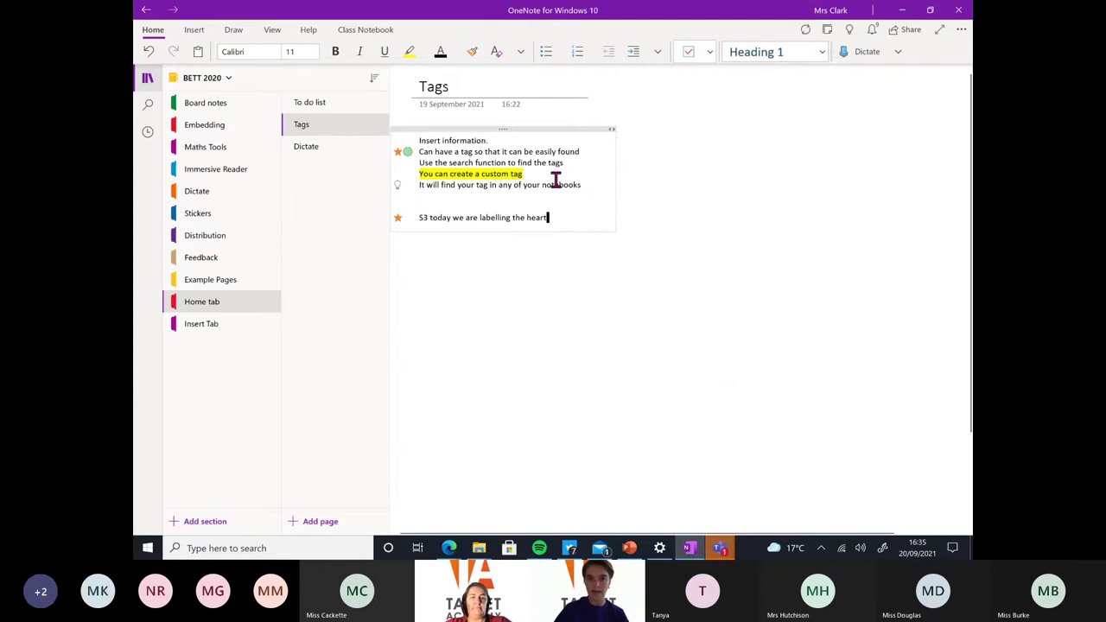
{"action": "left_click", "coordinate": [709, 51]}
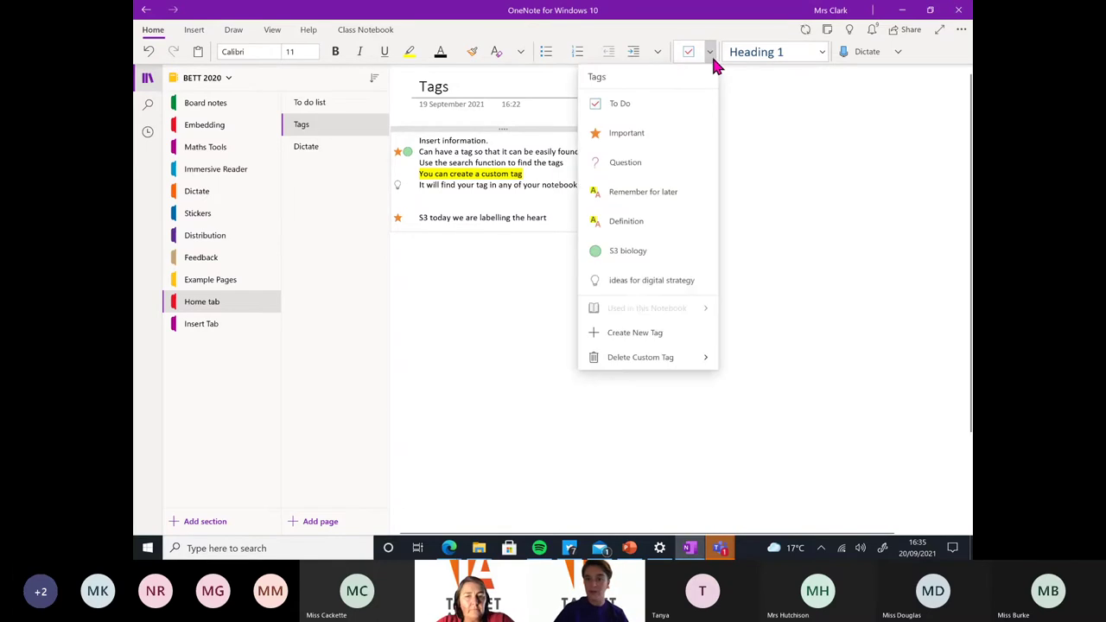
Create a custom tag named 'september 2021' with a clock icon
{"action": "left_click", "coordinate": [649, 343]}
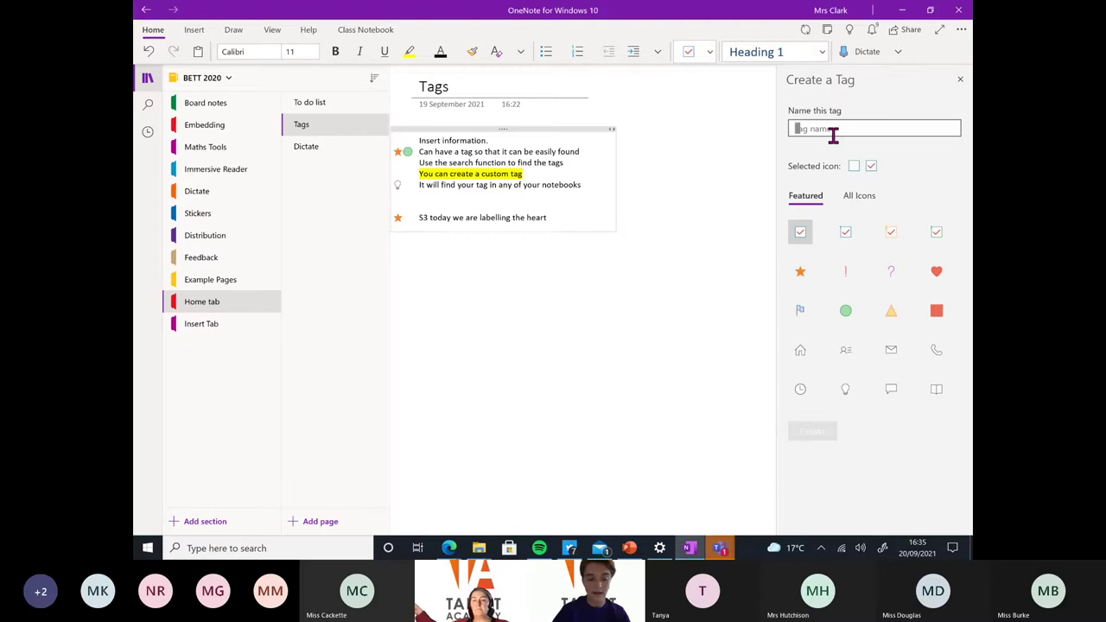
{"action": "type", "text": "septemb"}
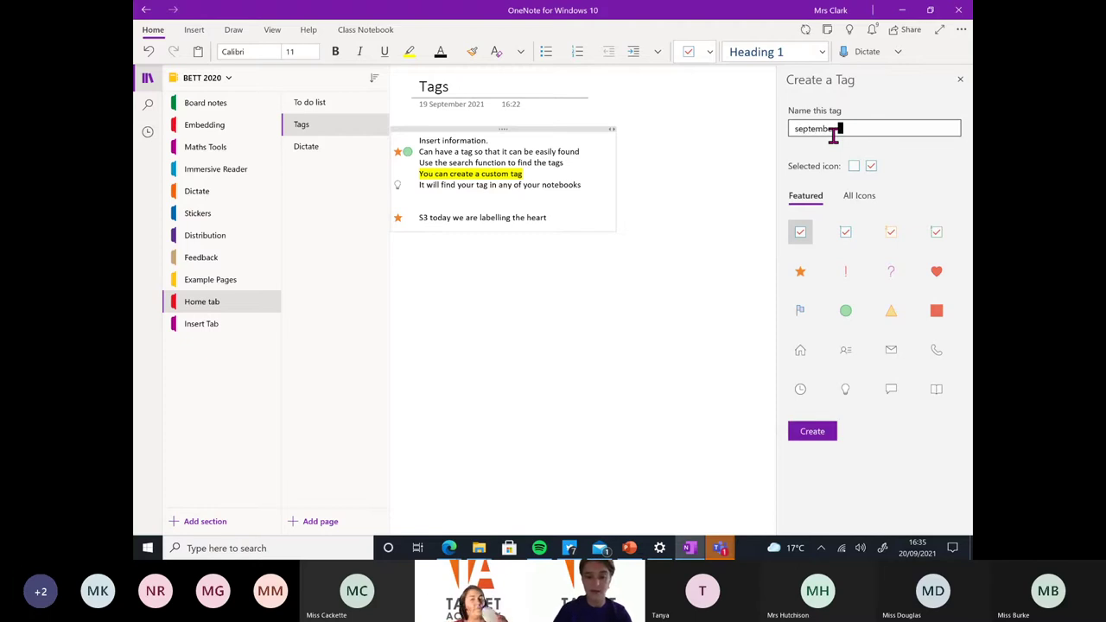
{"action": "type", "text": "er 2021"}
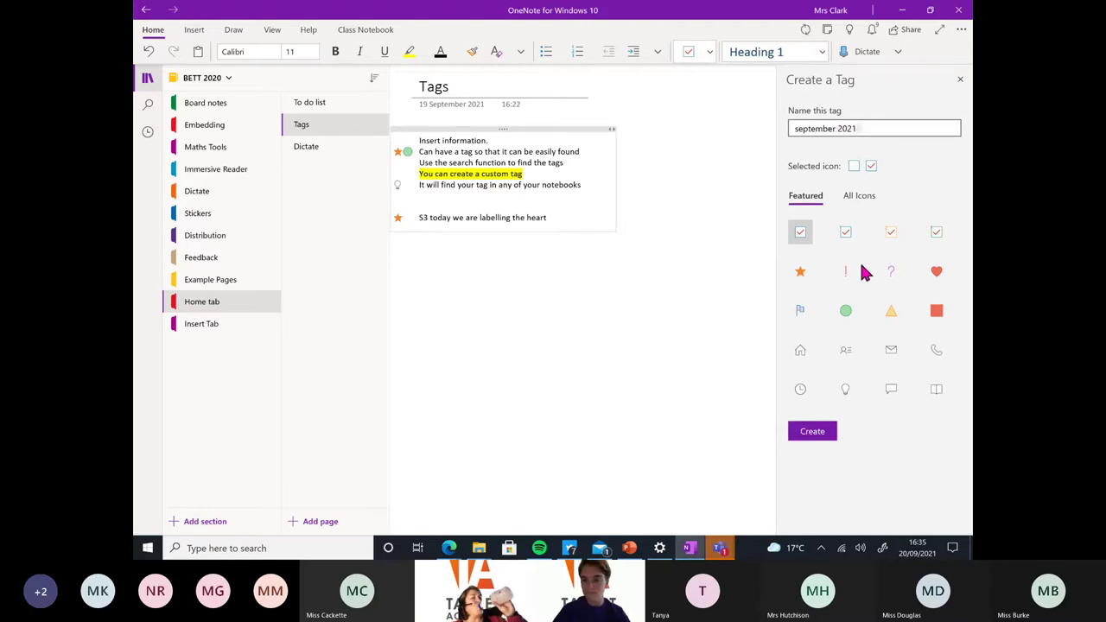
{"action": "left_click", "coordinate": [802, 393]}
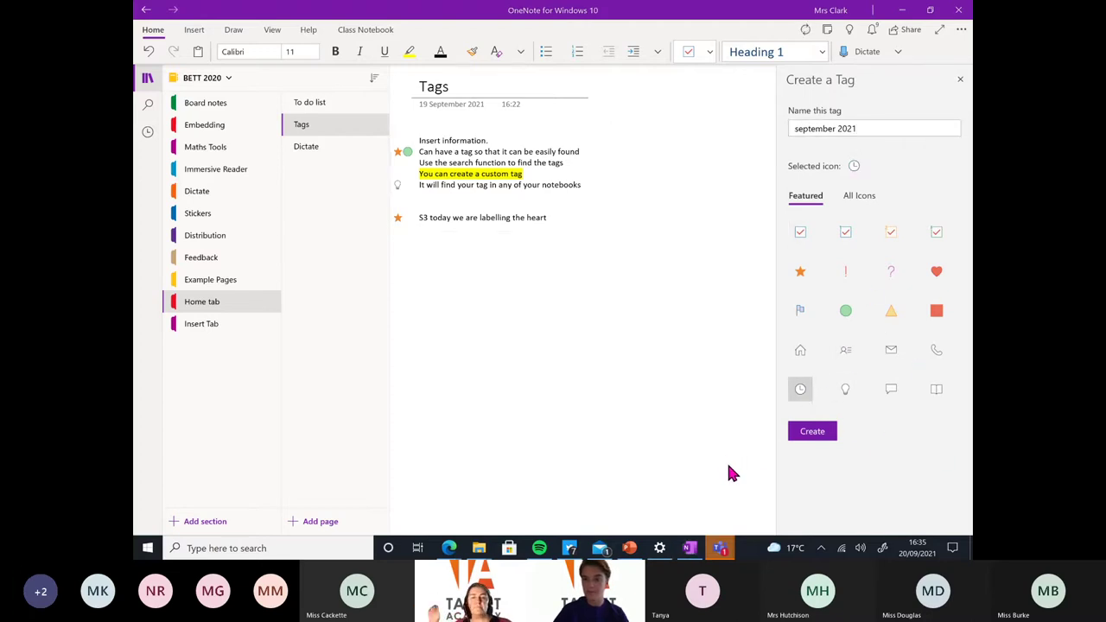
{"action": "left_click", "coordinate": [812, 431]}
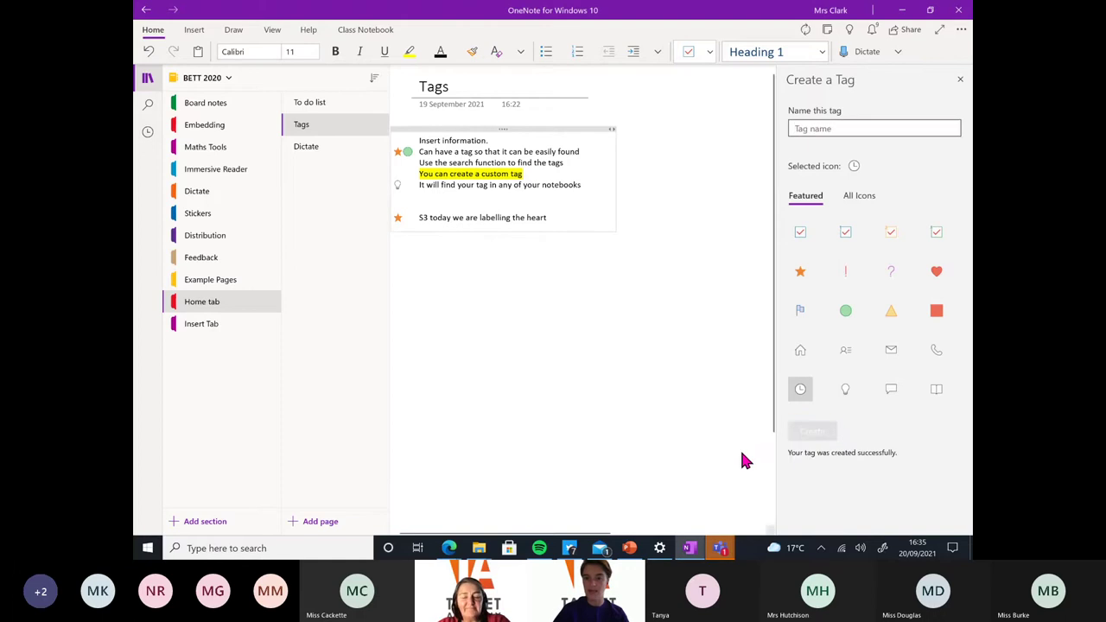
Add the line 'Tasks for this month' and tag it september 2021
{"action": "left_click", "coordinate": [568, 219]}
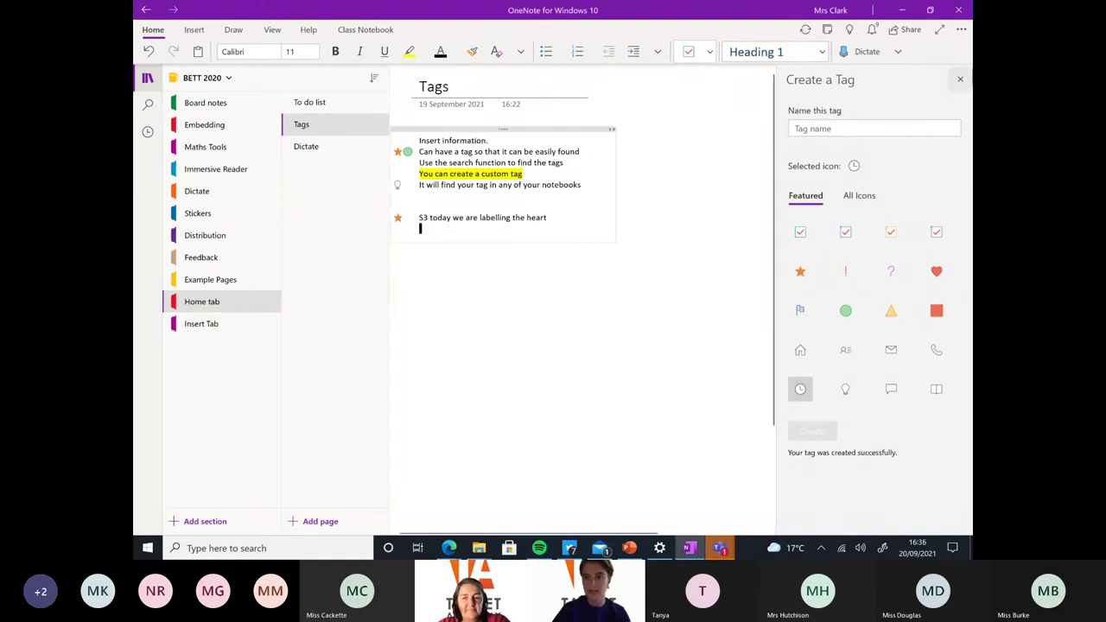
{"action": "left_click", "coordinate": [959, 79]}
{"action": "key", "text": "Return"}
{"action": "type", "text": "Tasks for this"}
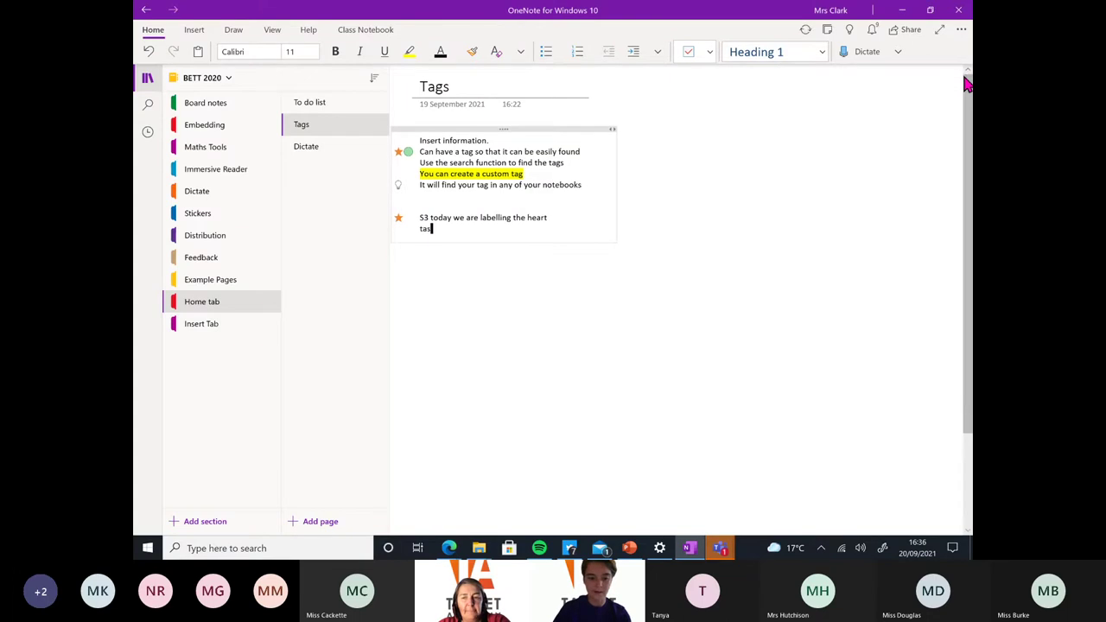
{"action": "type", "text": " month"}
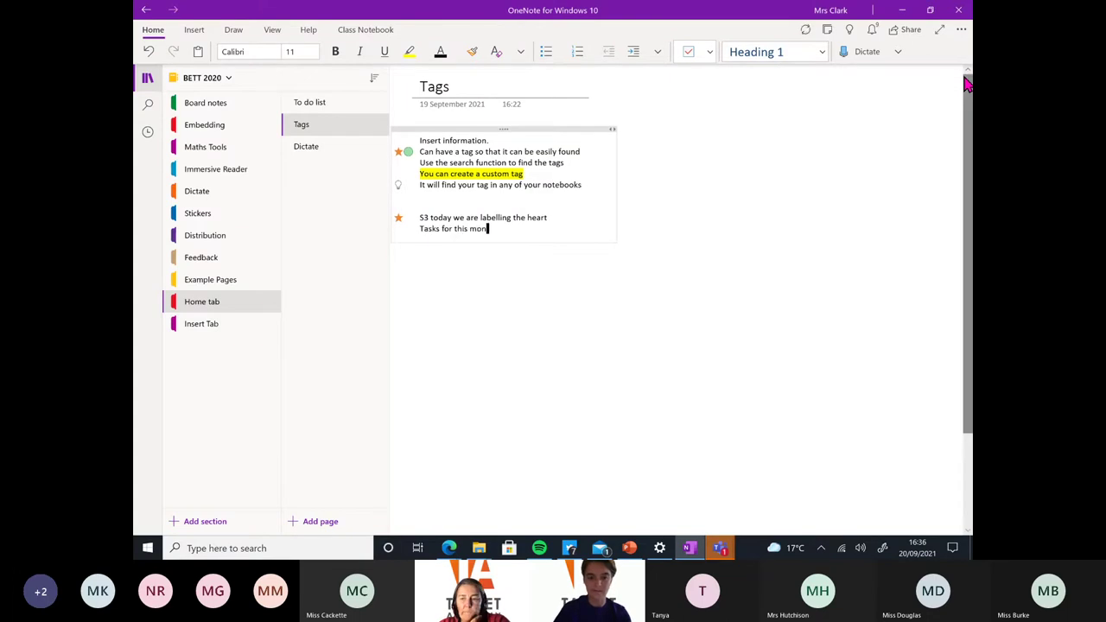
{"action": "left_click", "coordinate": [709, 51]}
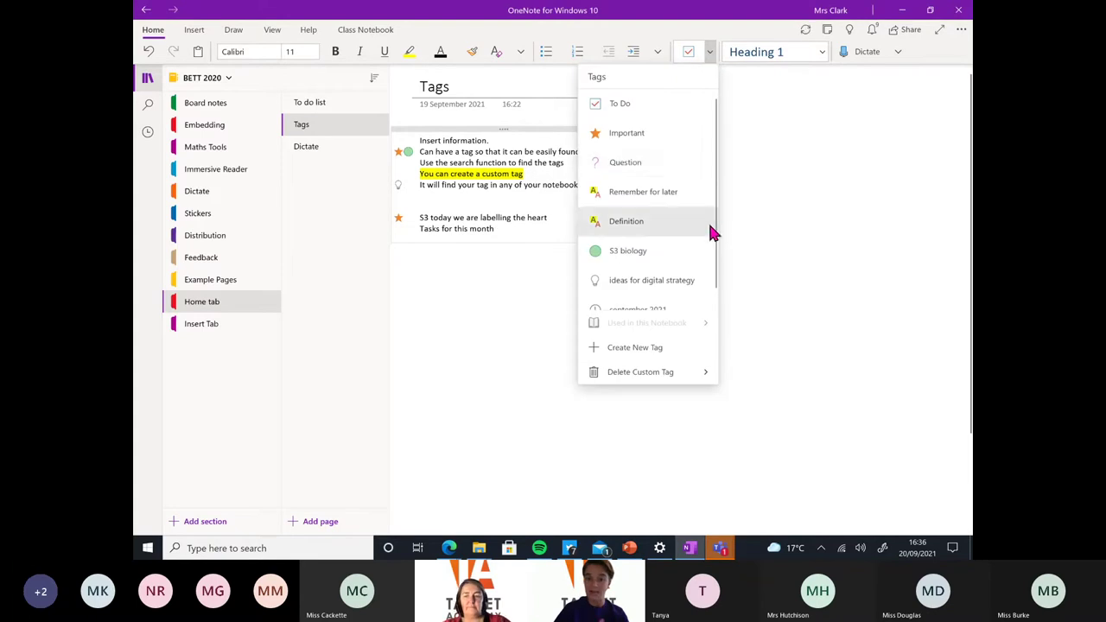
{"action": "scroll", "coordinate": [715, 251], "scroll_direction": "down", "scroll_amount": 1}
{"action": "left_click", "coordinate": [638, 296]}
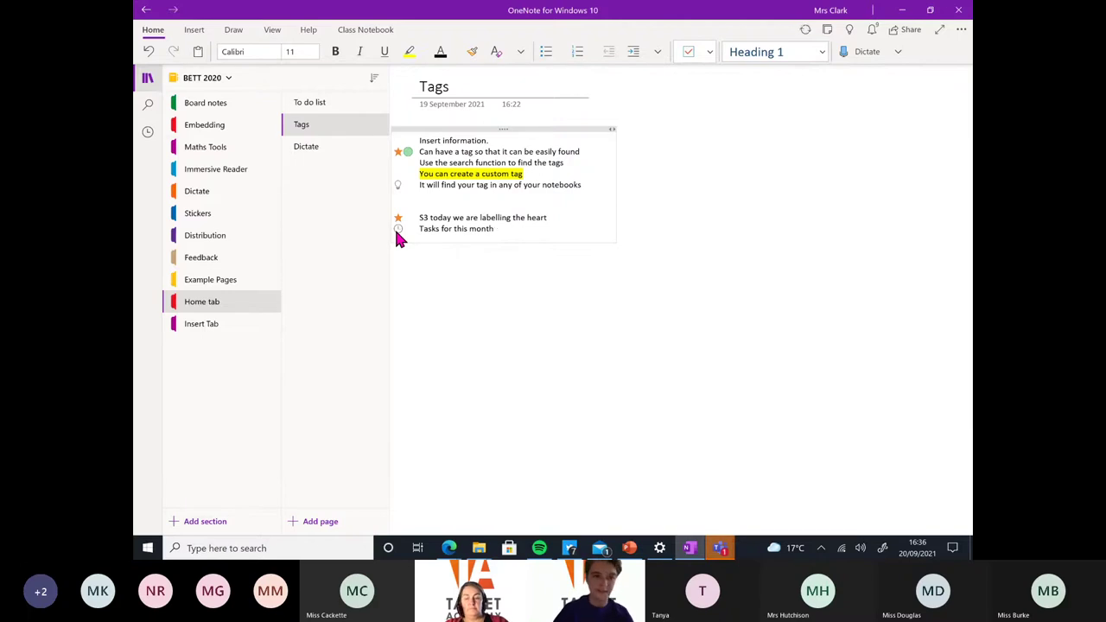
Search the notebooks for 'important'
{"action": "left_click", "coordinate": [151, 108]}
{"action": "left_click", "coordinate": [208, 81]}
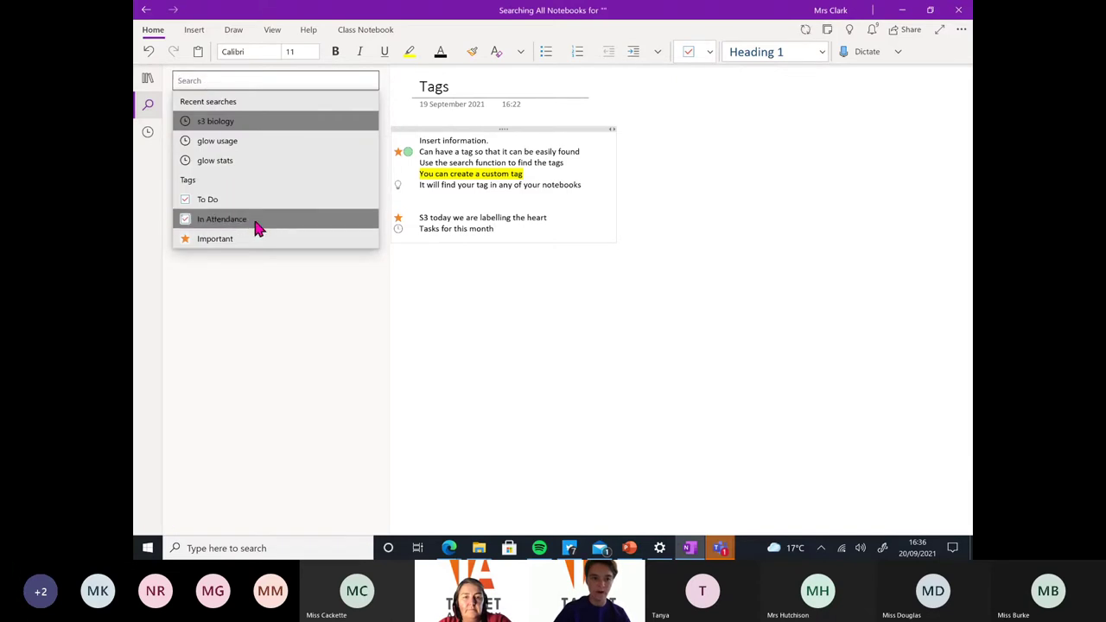
{"action": "type", "text": "important"}
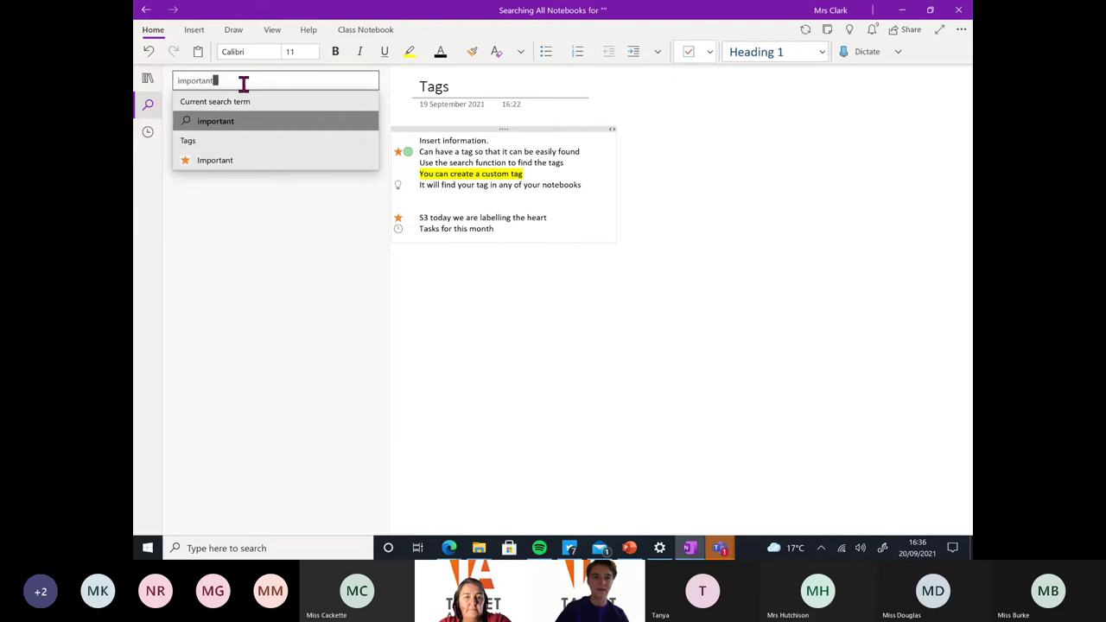
{"action": "key", "text": "Return"}
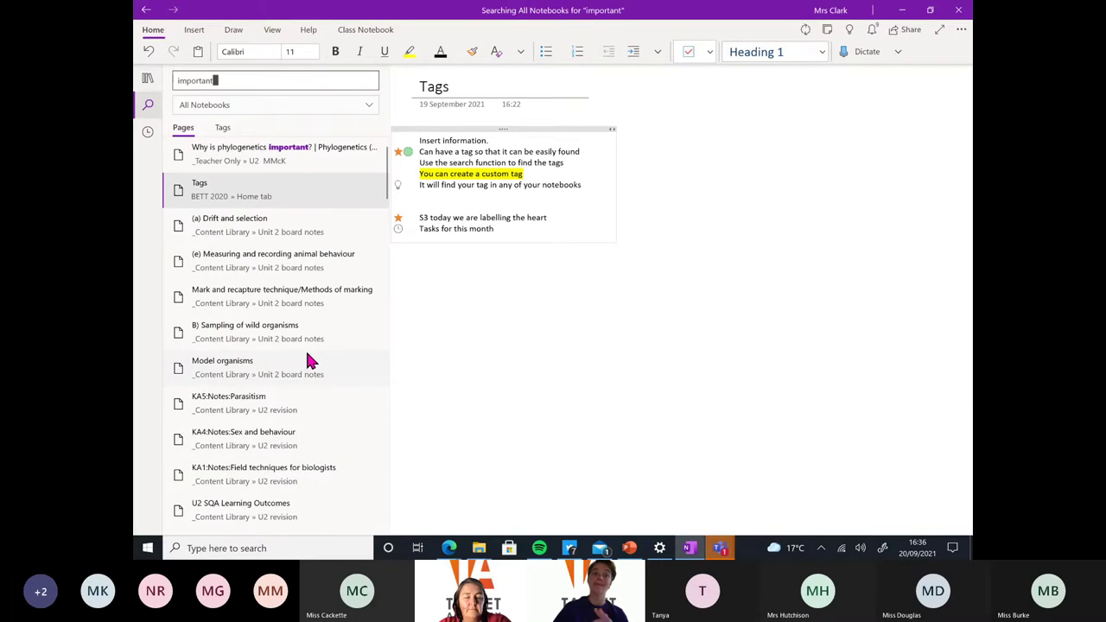
Search for 'september', then return to the notebook's sections and pages
{"action": "key", "text": "BackSpace"}
{"action": "key", "text": "BackSpace"}
{"action": "key", "text": "BackSpace"}
{"action": "key", "text": "BackSpace"}
{"action": "key", "text": "BackSpace"}
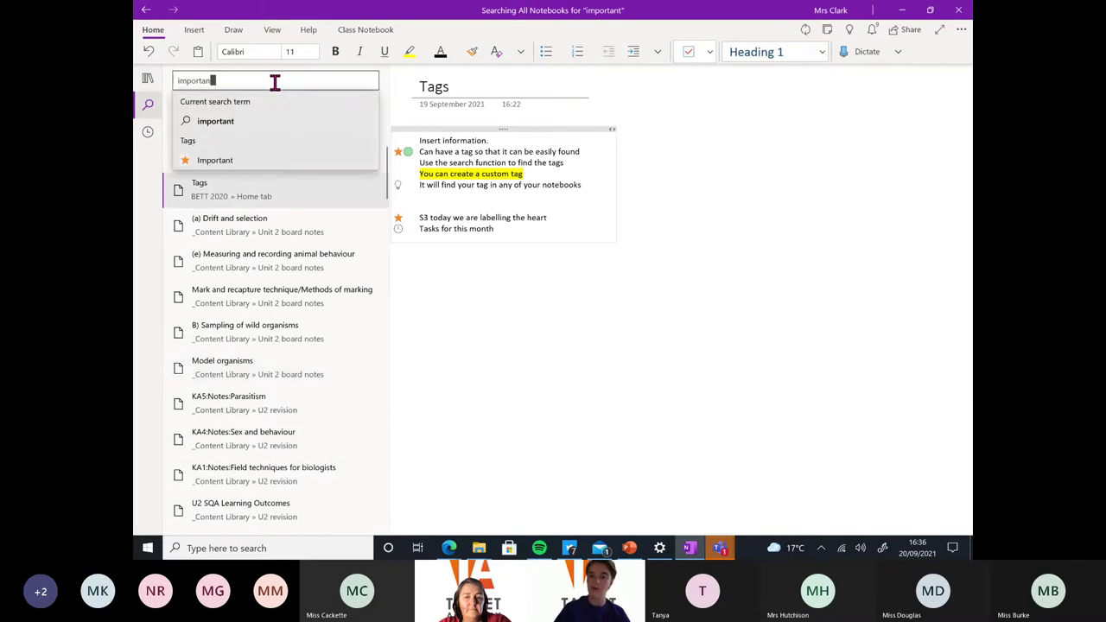
{"action": "key", "text": "BackSpace"}
{"action": "key", "text": "BackSpace"}
{"action": "key", "text": "BackSpace"}
{"action": "key", "text": "BackSpace"}
{"action": "type", "text": "se"}
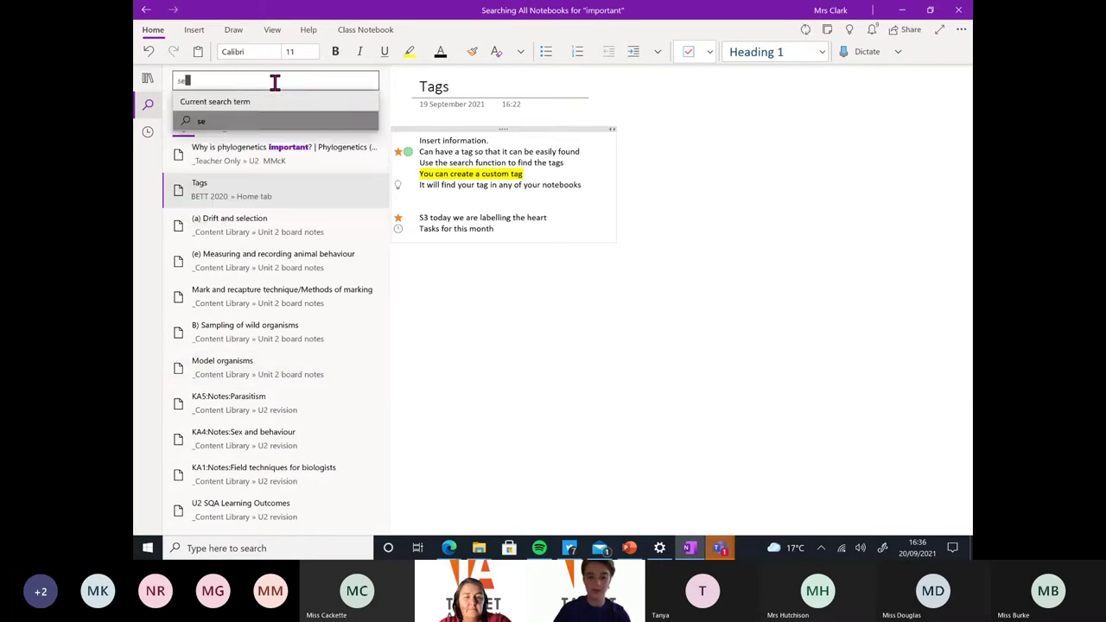
{"action": "type", "text": "ptember"}
{"action": "key", "text": "Return"}
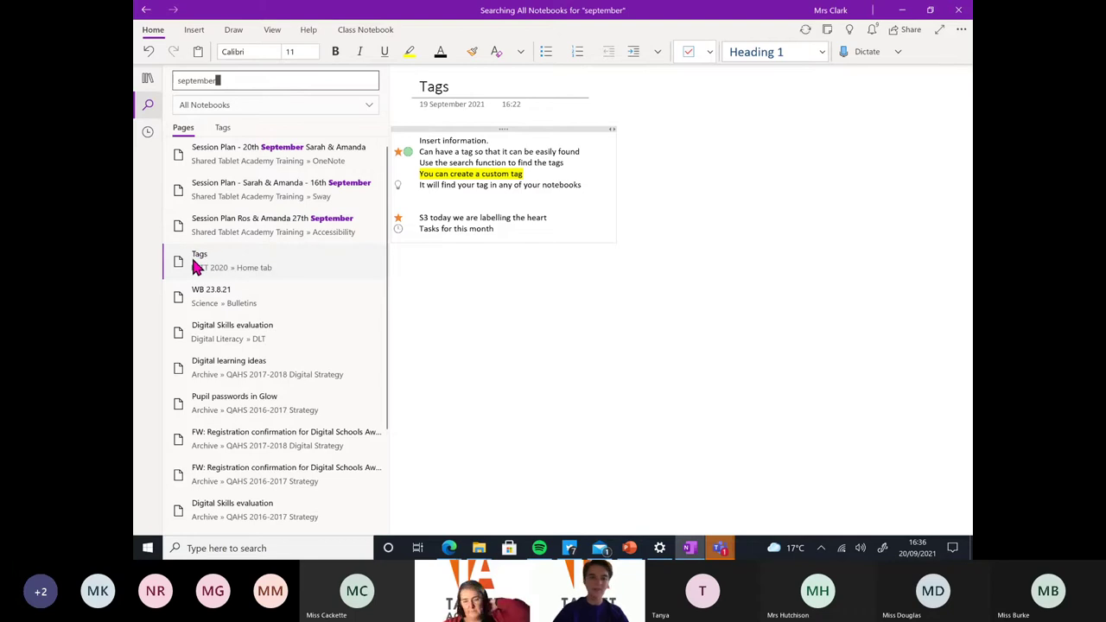
{"action": "left_click", "coordinate": [523, 298]}
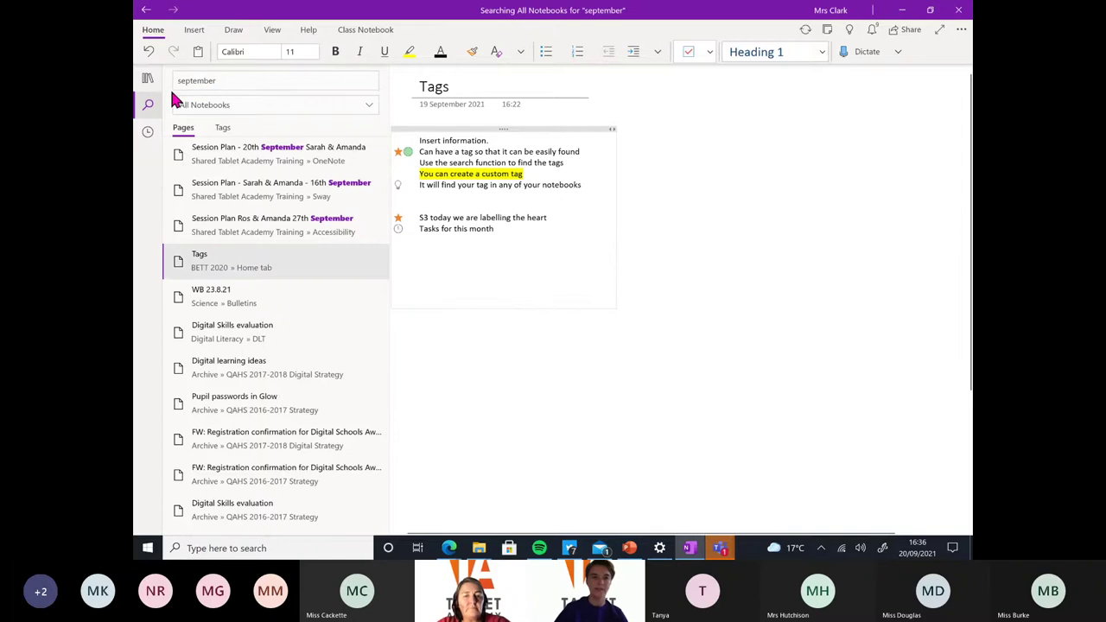
{"action": "left_click", "coordinate": [149, 80]}
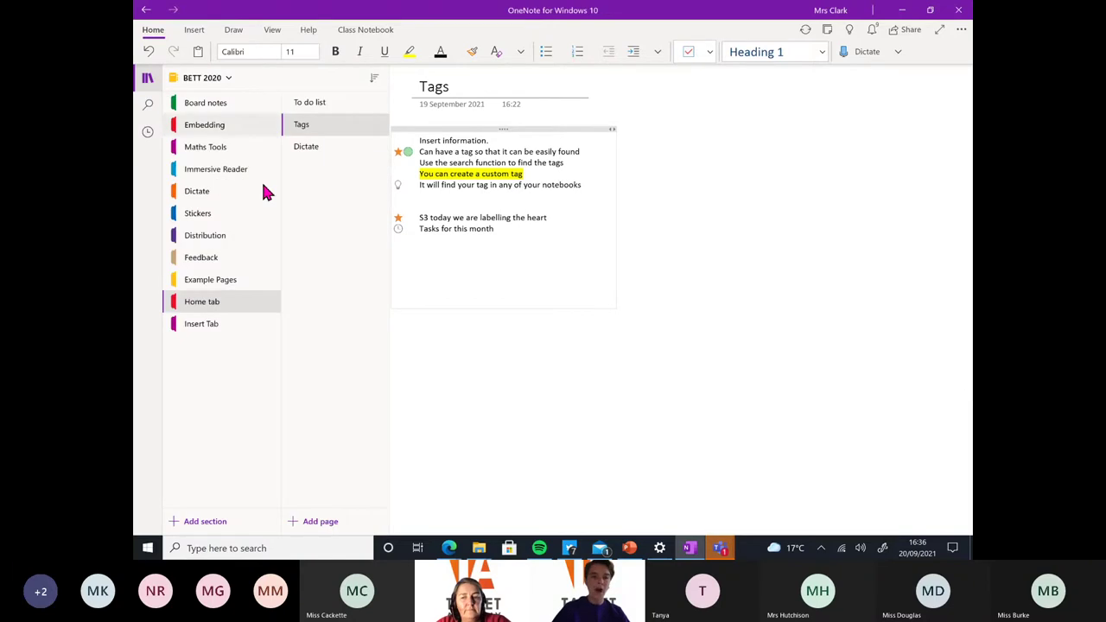
Open the Dictate page, add empty lines below the last question and start dictation
{"action": "left_click", "coordinate": [329, 154]}
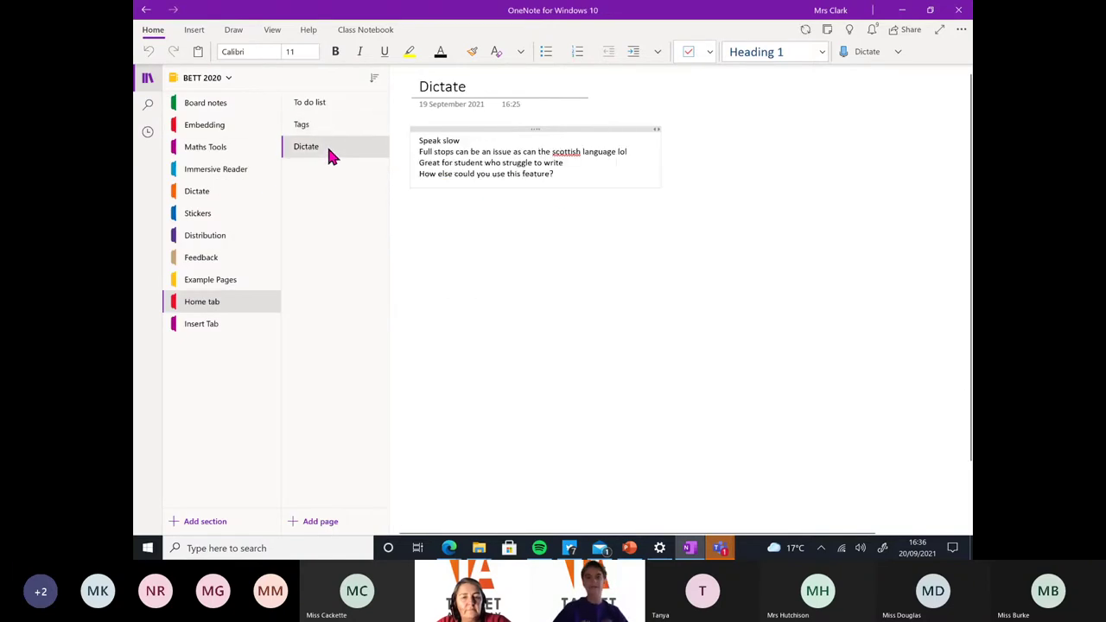
{"action": "key", "text": "Return"}
{"action": "key", "text": "Return"}
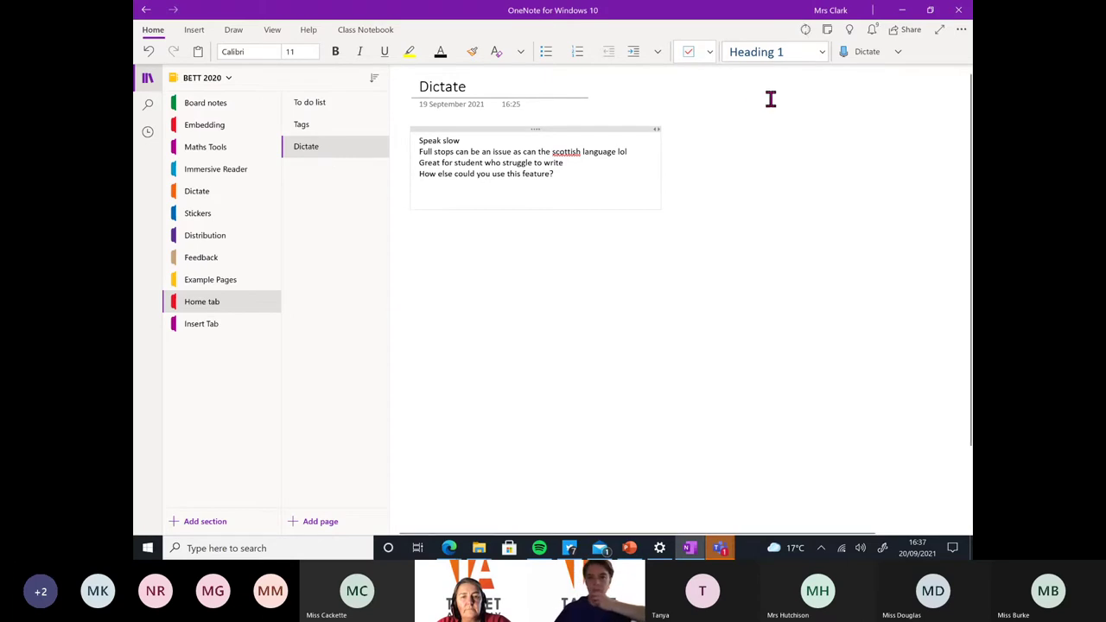
{"action": "left_click", "coordinate": [870, 58]}
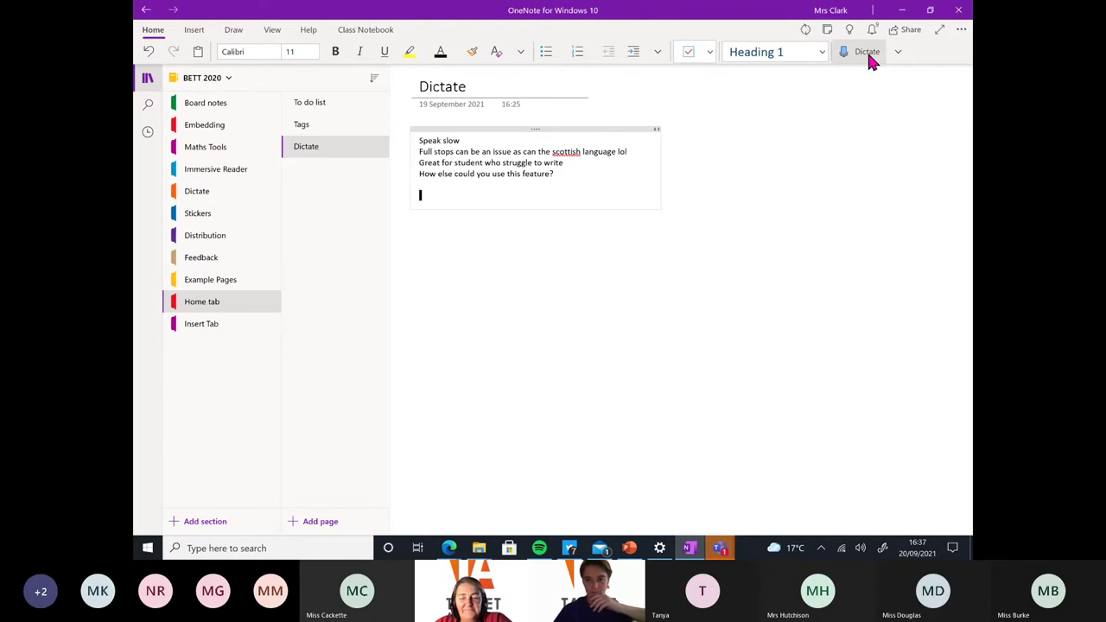
Dismiss the dictation privacy notice, retry Dictate and allow OneNote to use the microphone
{"action": "left_click", "coordinate": [868, 53]}
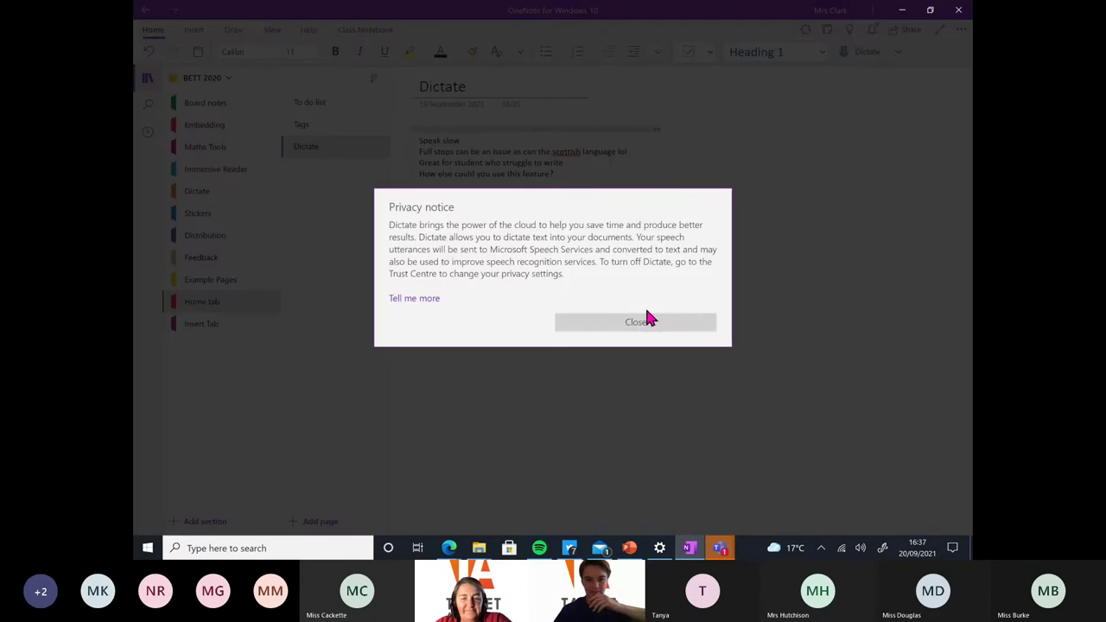
{"action": "left_click", "coordinate": [647, 322]}
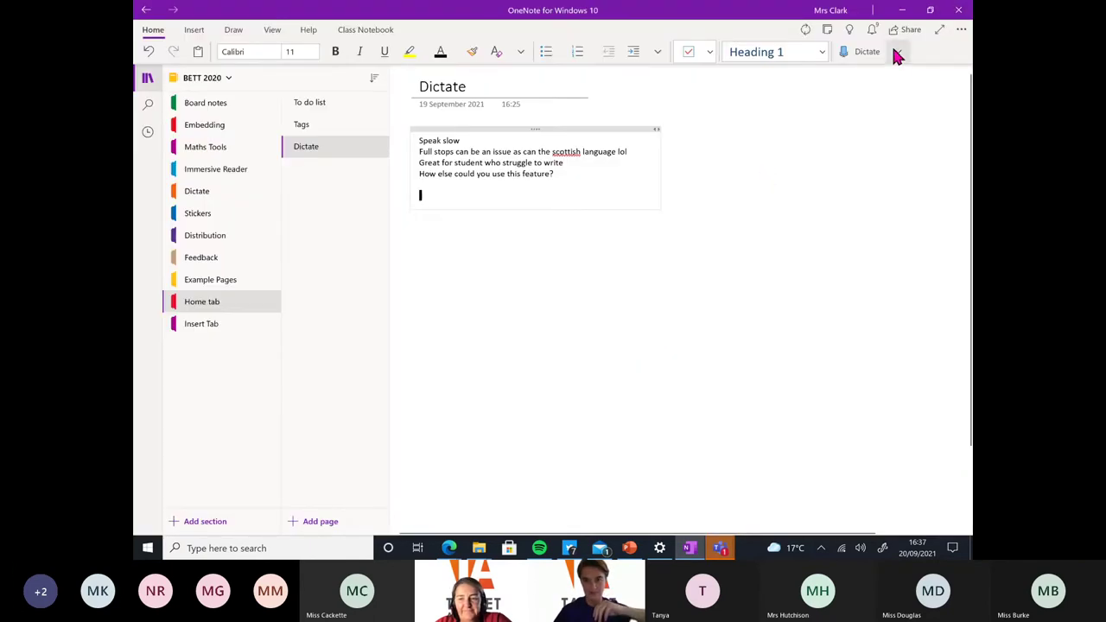
{"action": "left_click", "coordinate": [871, 54]}
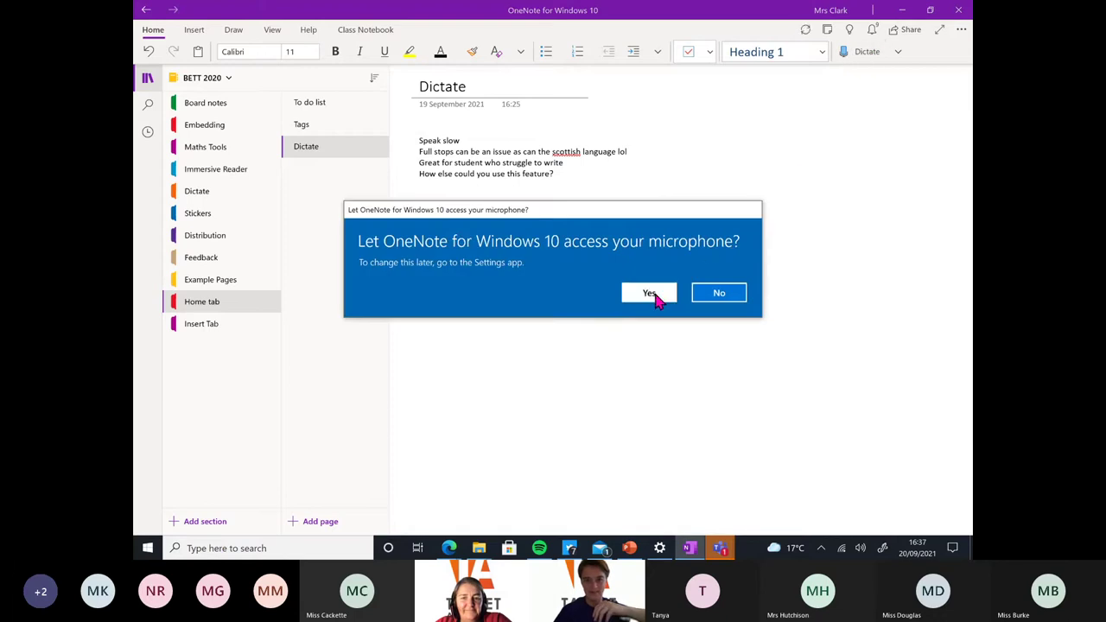
{"action": "left_click", "coordinate": [649, 293]}
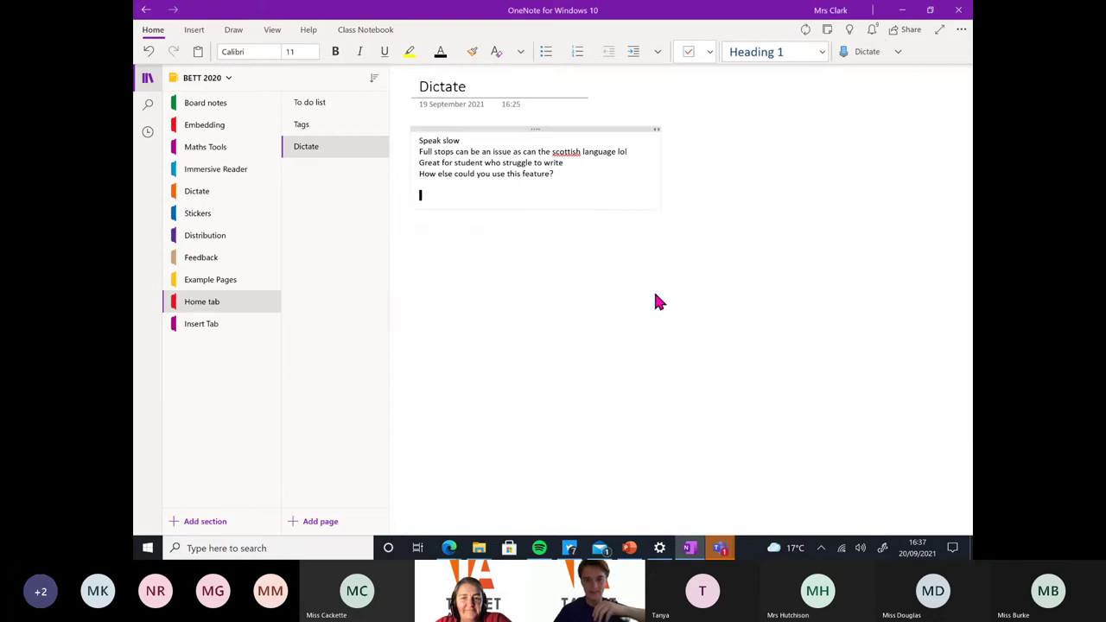
Dictate a paragraph on speaking slowly and using dictation for report cards, then stop dictating
{"action": "left_click", "coordinate": [862, 55]}
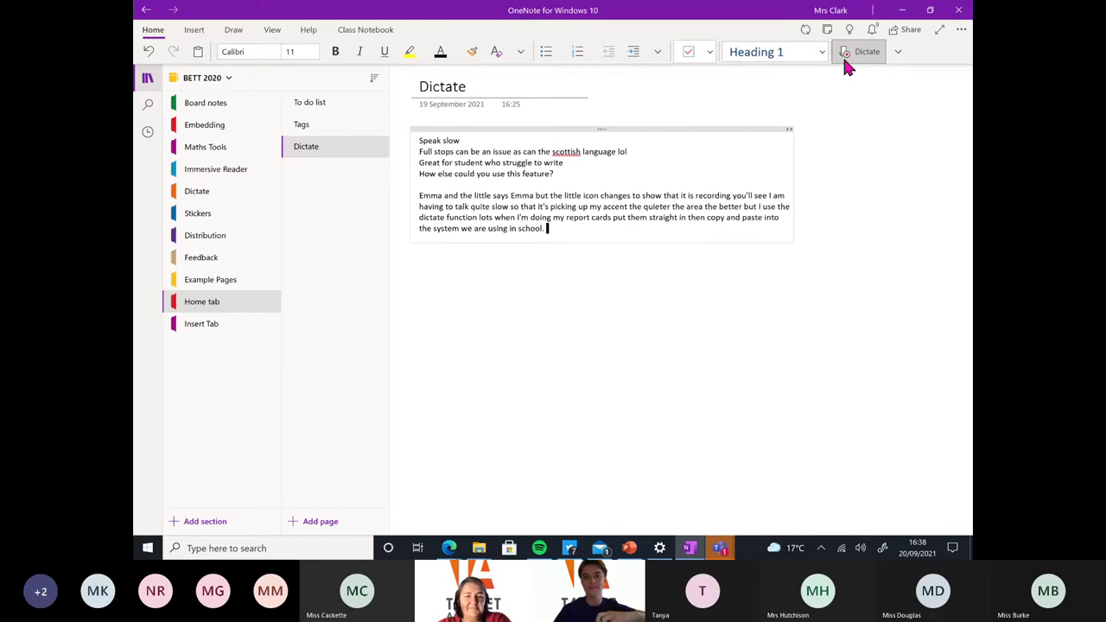
{"action": "left_click", "coordinate": [865, 55]}
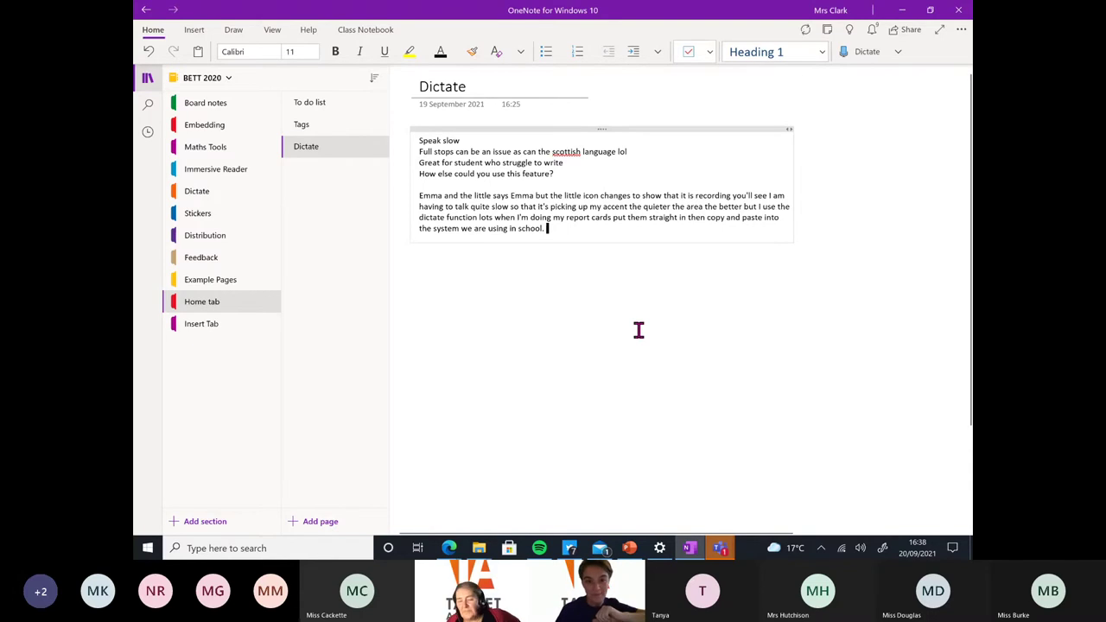
{"action": "scroll", "coordinate": [638, 330], "scroll_direction": "up", "scroll_amount": 2}
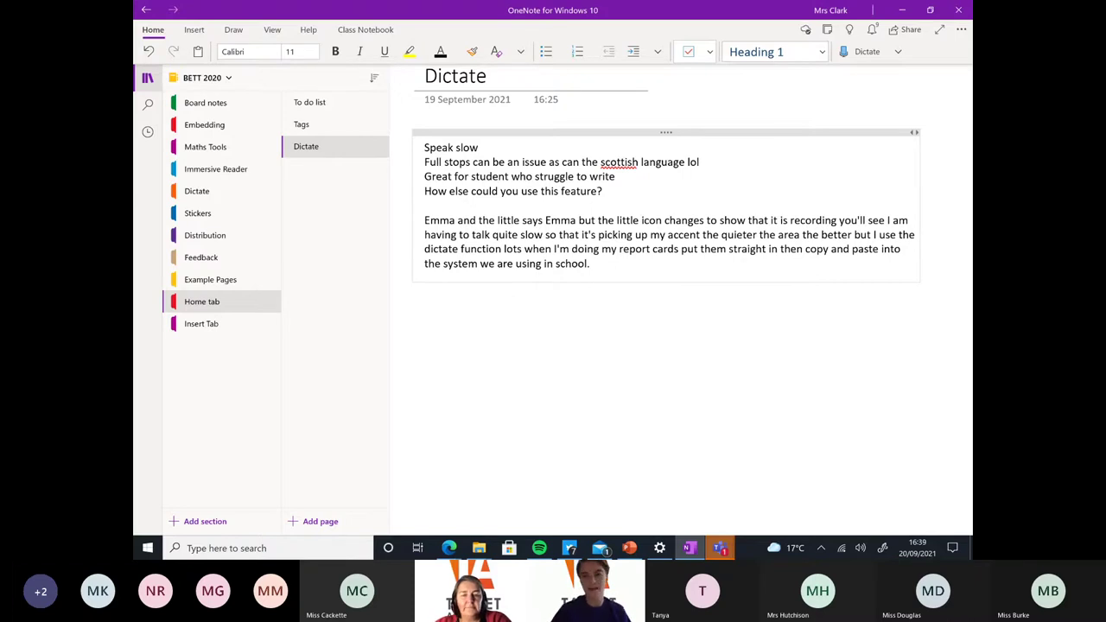
{"action": "scroll", "coordinate": [682, 302], "scroll_direction": "up", "scroll_amount": 1}
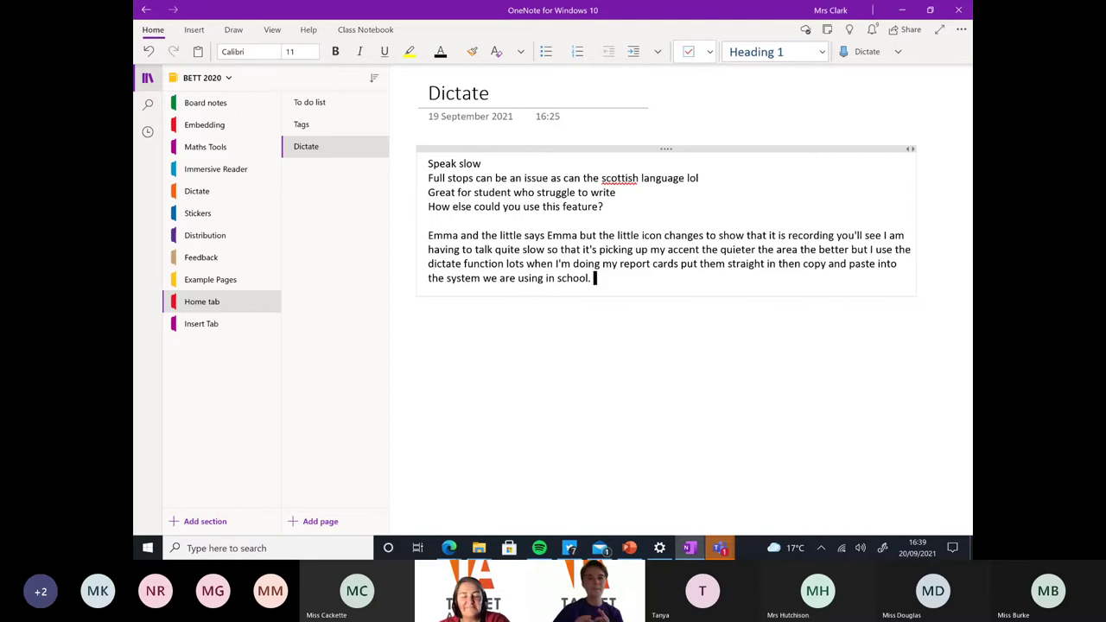
{"action": "left_click", "coordinate": [205, 330]}
{"action": "left_click", "coordinate": [196, 31]}
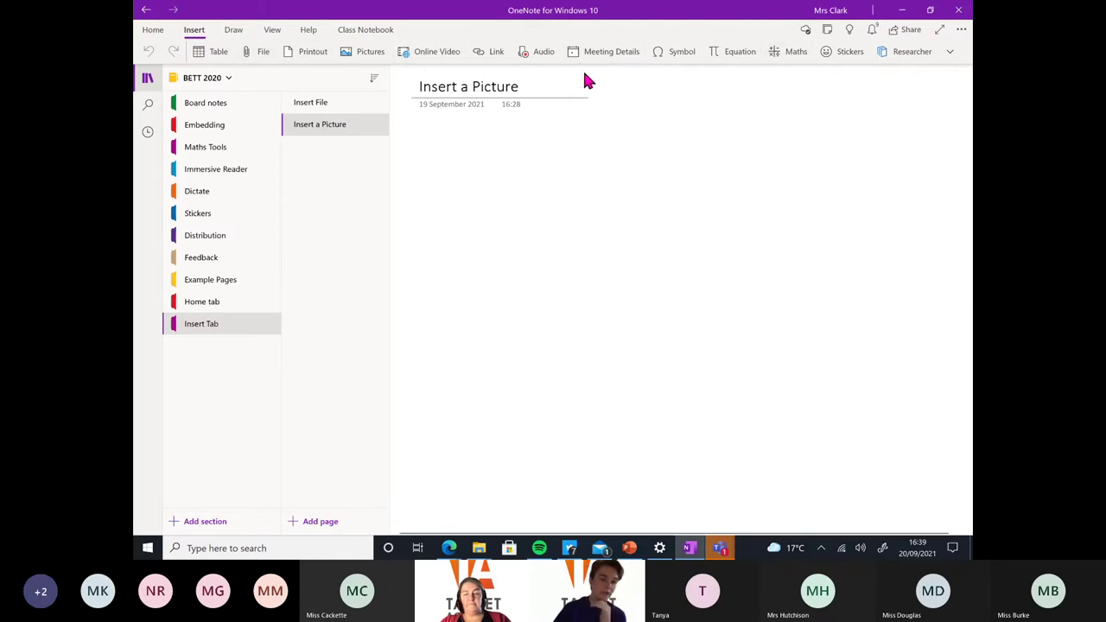
{"action": "left_click", "coordinate": [426, 138]}
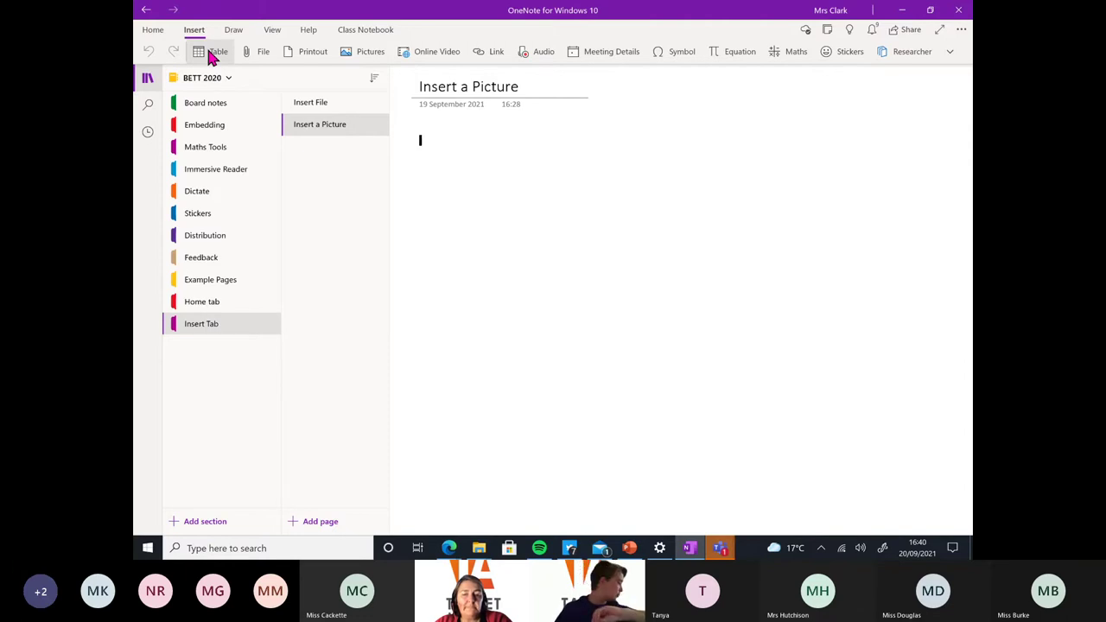
Switch to the Insert File page and cancel the Insert File picker without choosing a file
{"action": "left_click", "coordinate": [330, 106]}
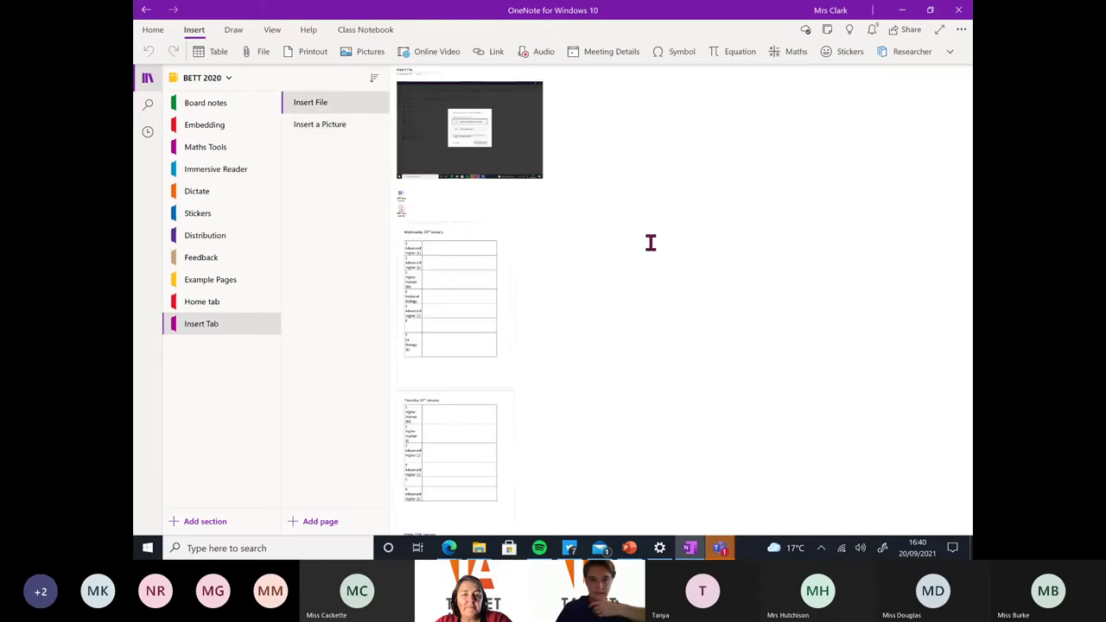
{"action": "scroll", "coordinate": [673, 279], "scroll_direction": "up", "scroll_amount": 3}
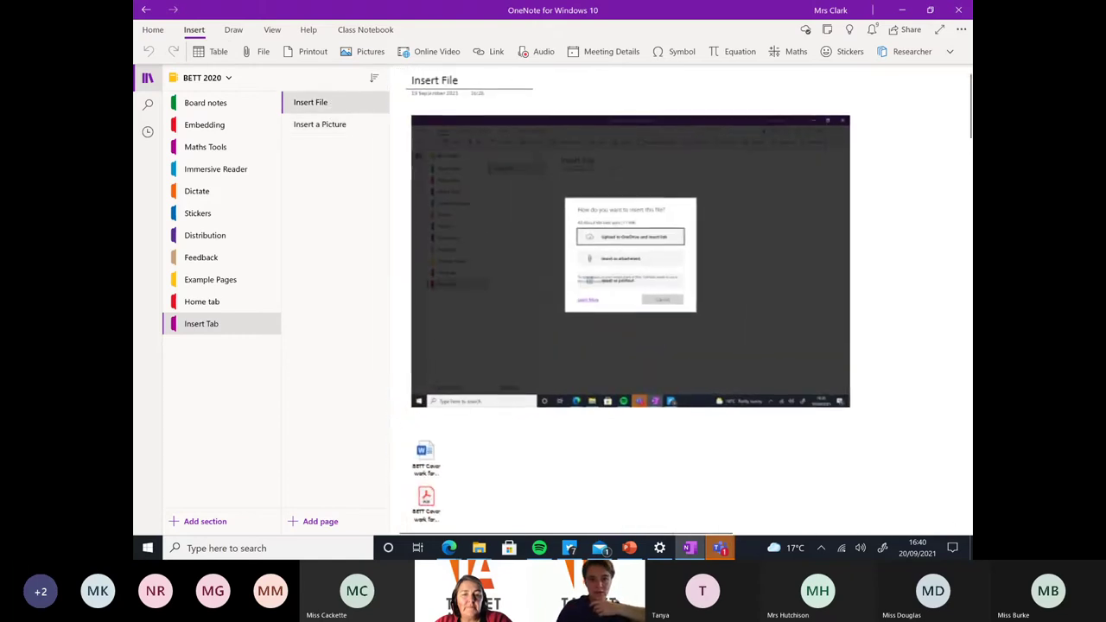
{"action": "left_click", "coordinate": [253, 57]}
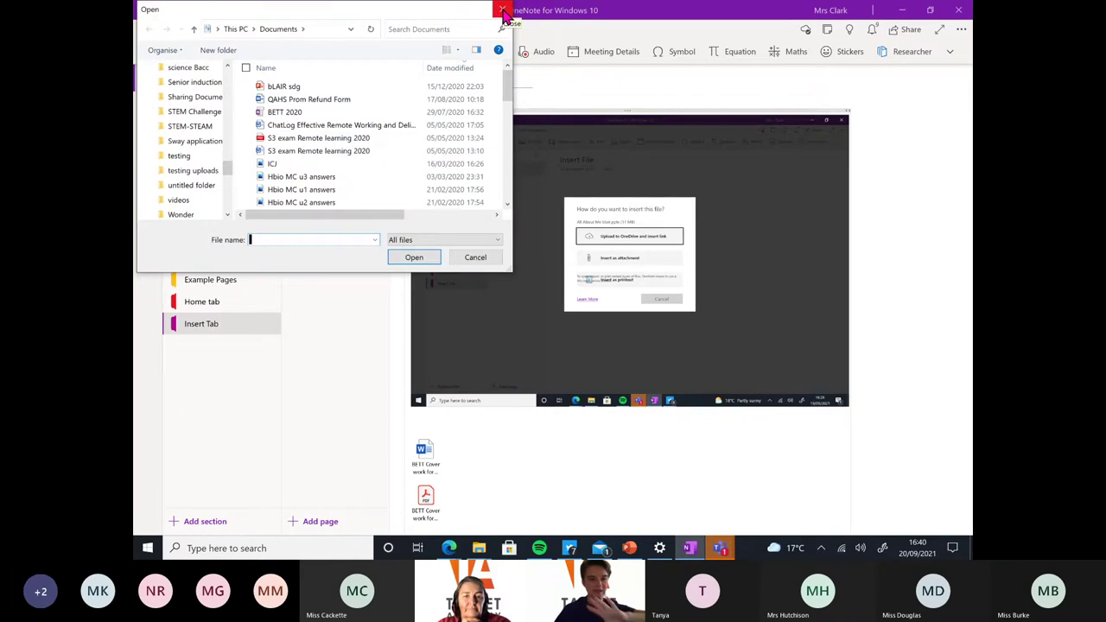
{"action": "left_click", "coordinate": [504, 12]}
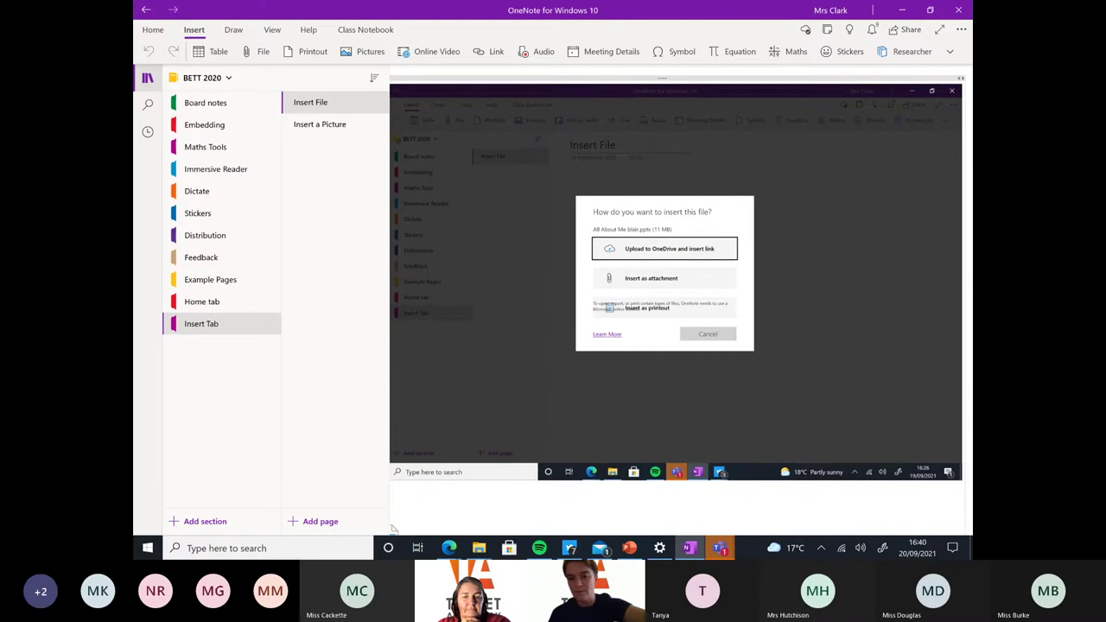
Scroll through the page's screenshot, Word and PDF attachments and Wednesday 23rd January table
{"action": "scroll", "coordinate": [393, 528], "scroll_direction": "down", "scroll_amount": 2}
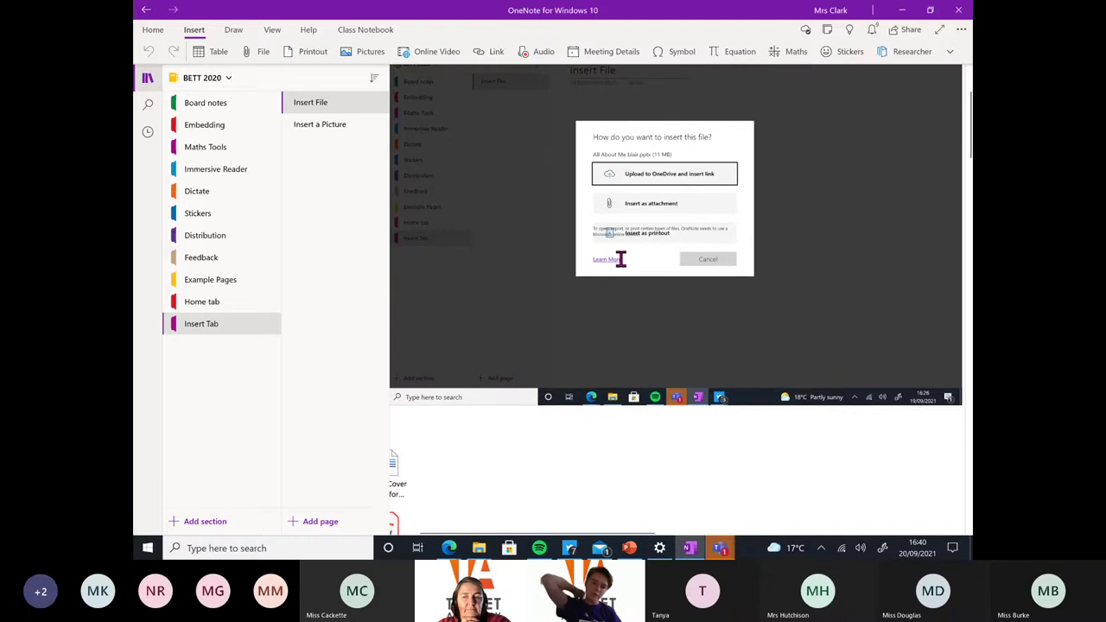
{"action": "scroll", "coordinate": [620, 259], "scroll_direction": "down", "scroll_amount": 3}
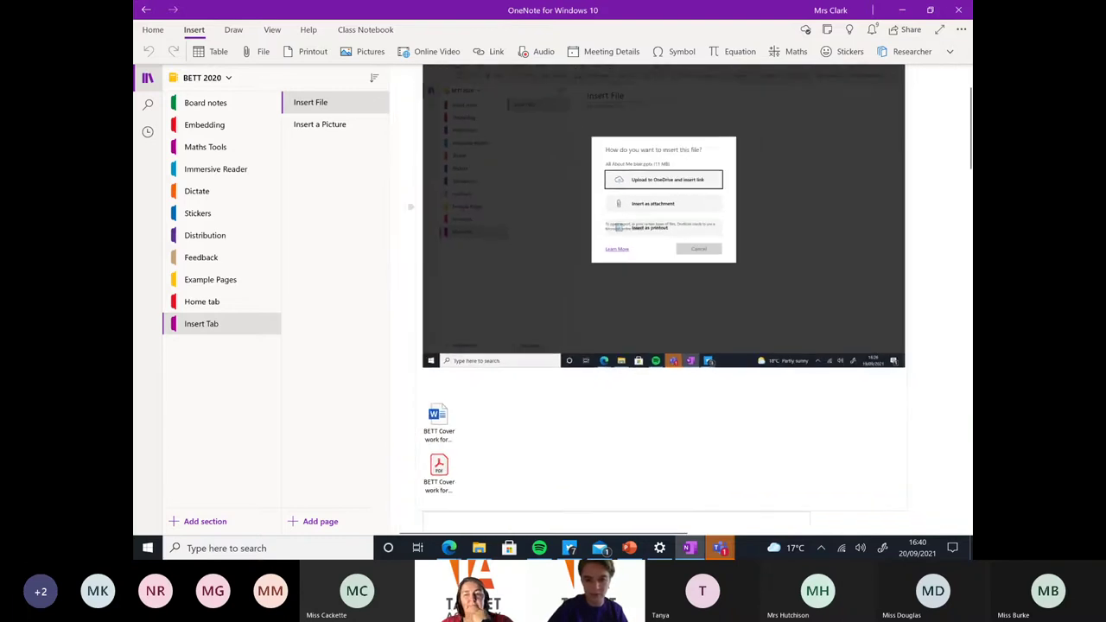
{"action": "scroll", "coordinate": [653, 259], "scroll_direction": "down", "scroll_amount": 3}
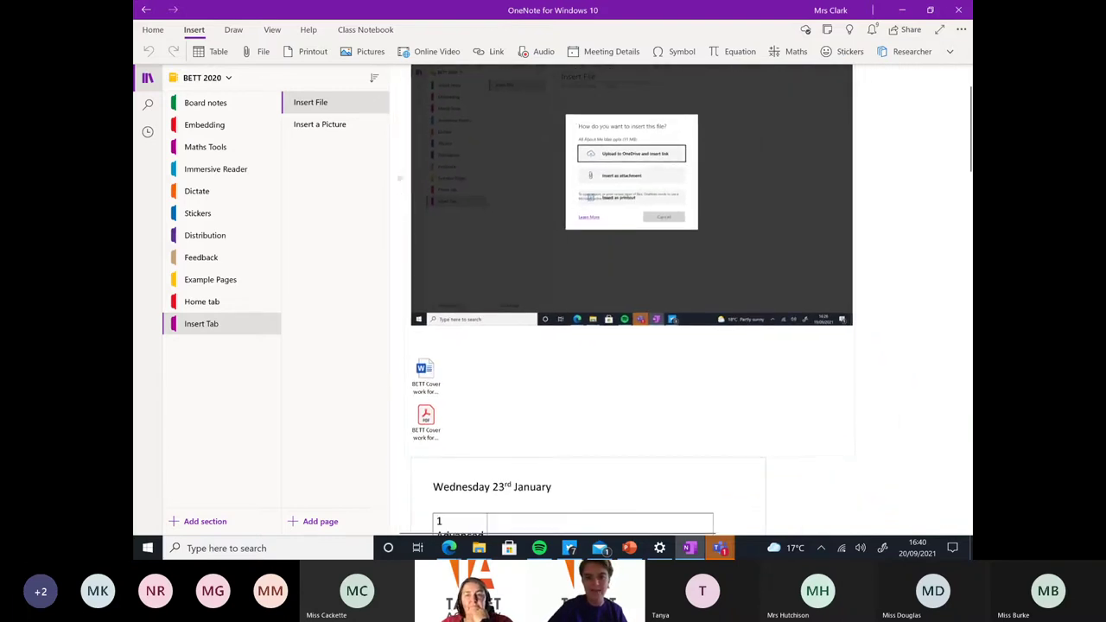
{"action": "scroll", "coordinate": [631, 302], "scroll_direction": "down", "scroll_amount": 2}
{"action": "scroll", "coordinate": [631, 302], "scroll_direction": "up", "scroll_amount": 3}
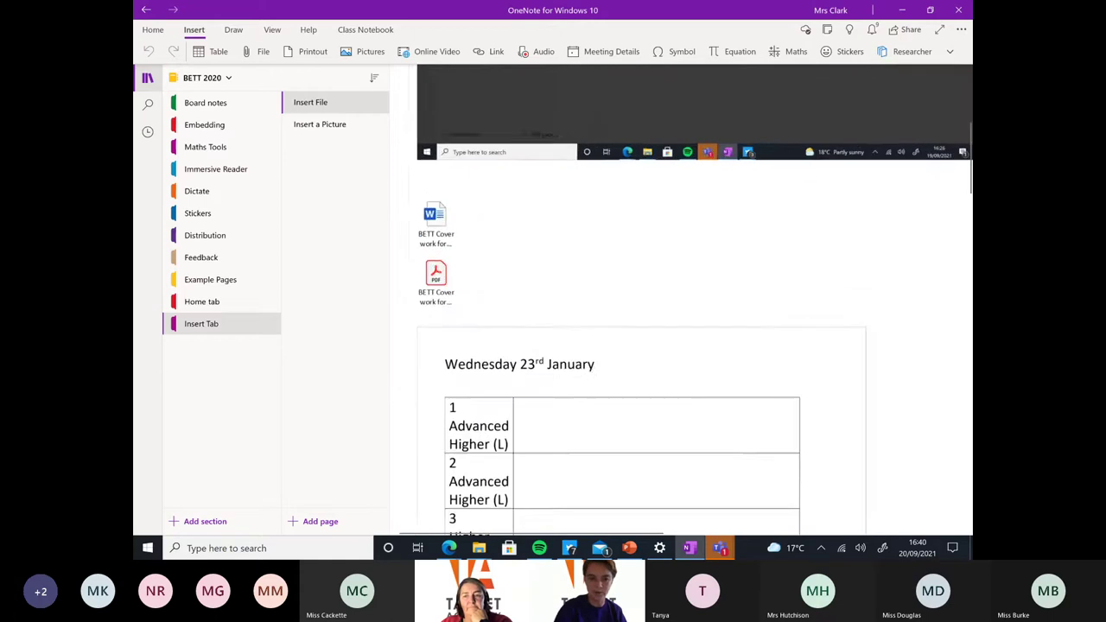
{"action": "scroll", "coordinate": [691, 302], "scroll_direction": "up", "scroll_amount": 3}
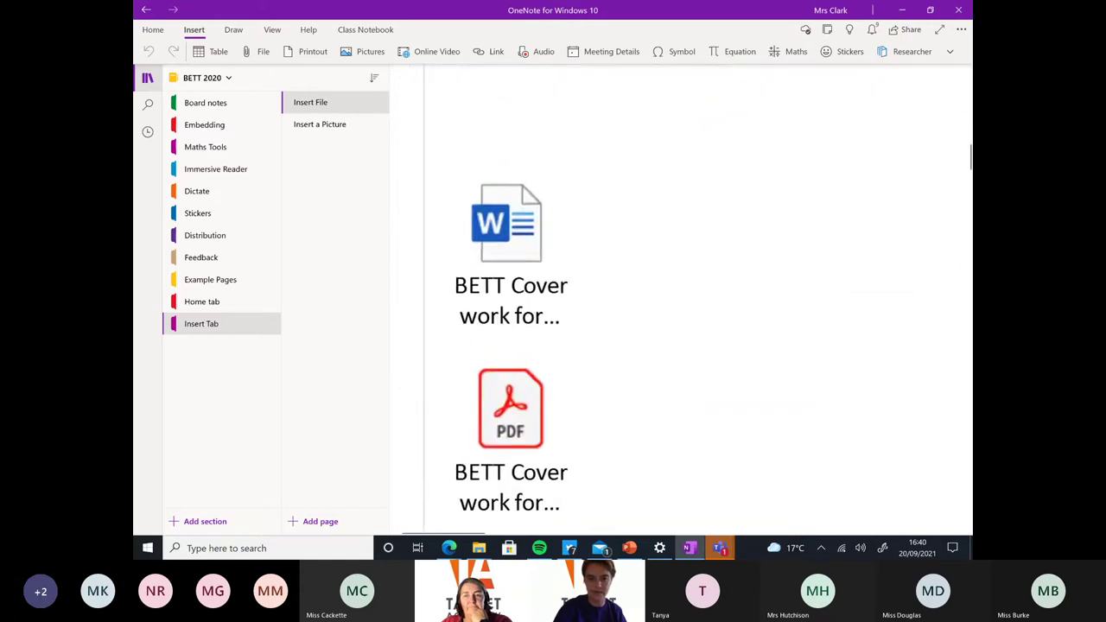
{"action": "scroll", "coordinate": [511, 218], "scroll_direction": "up", "scroll_amount": 2}
{"action": "scroll", "coordinate": [569, 247], "scroll_direction": "down", "scroll_amount": 3}
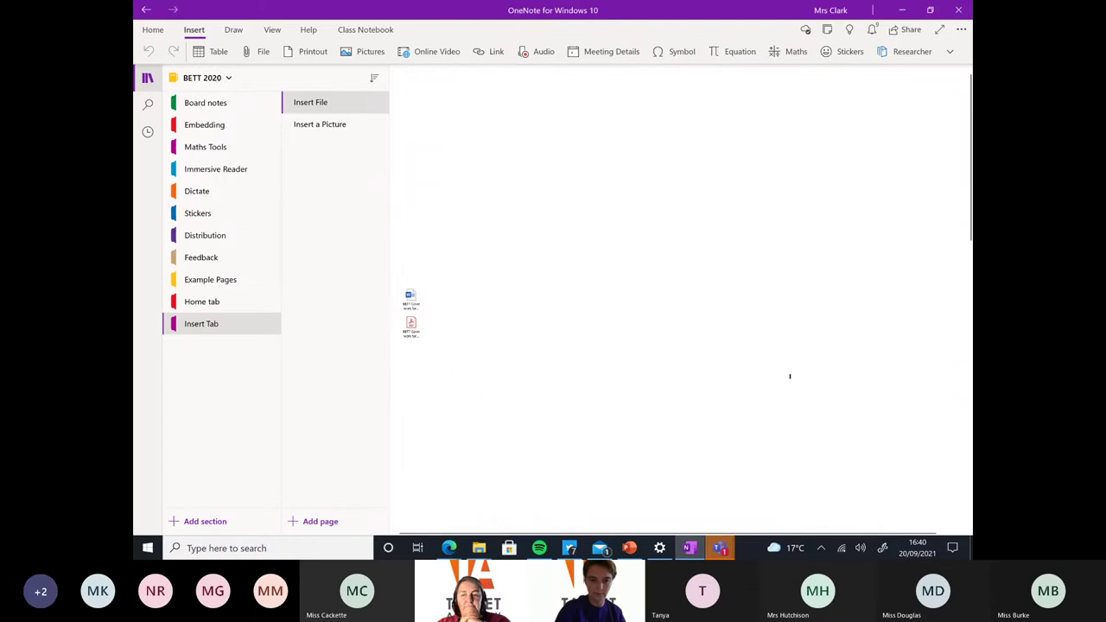
{"action": "scroll", "coordinate": [790, 377], "scroll_direction": "up", "scroll_amount": 5}
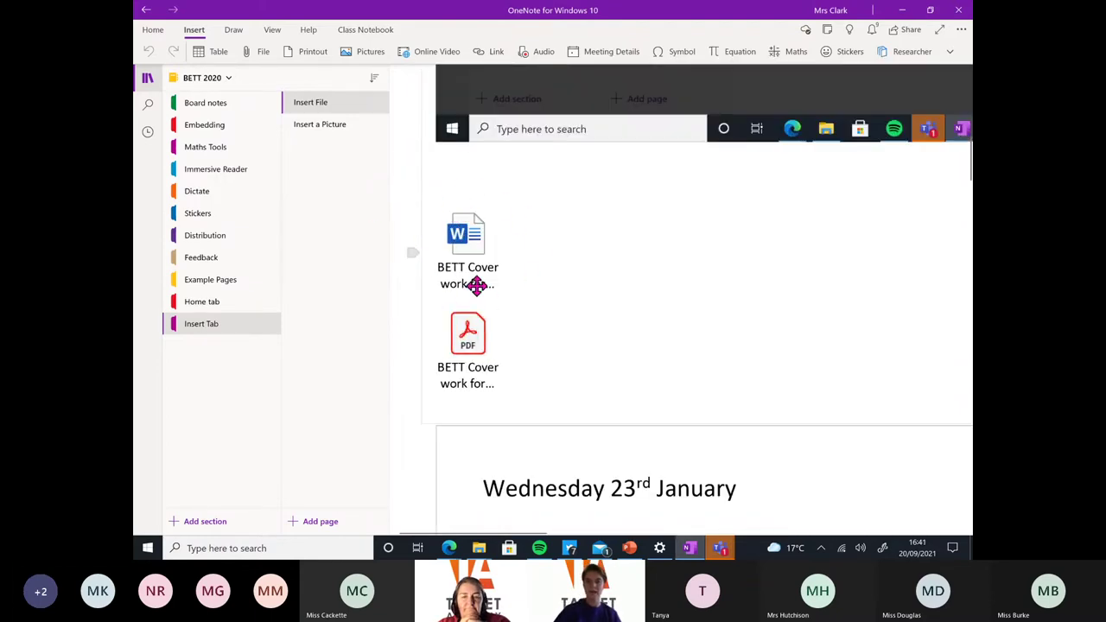
Open the 'BETT Cover work' Word attachment in Word and scroll through its timetable
{"action": "left_click", "coordinate": [463, 234]}
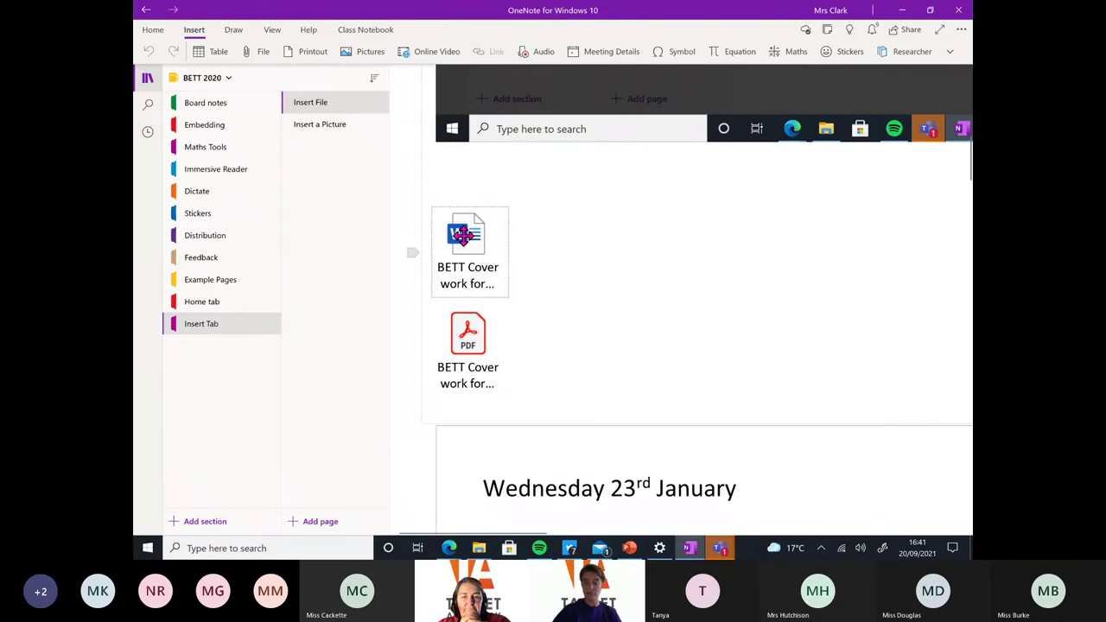
{"action": "double_click", "coordinate": [464, 234]}
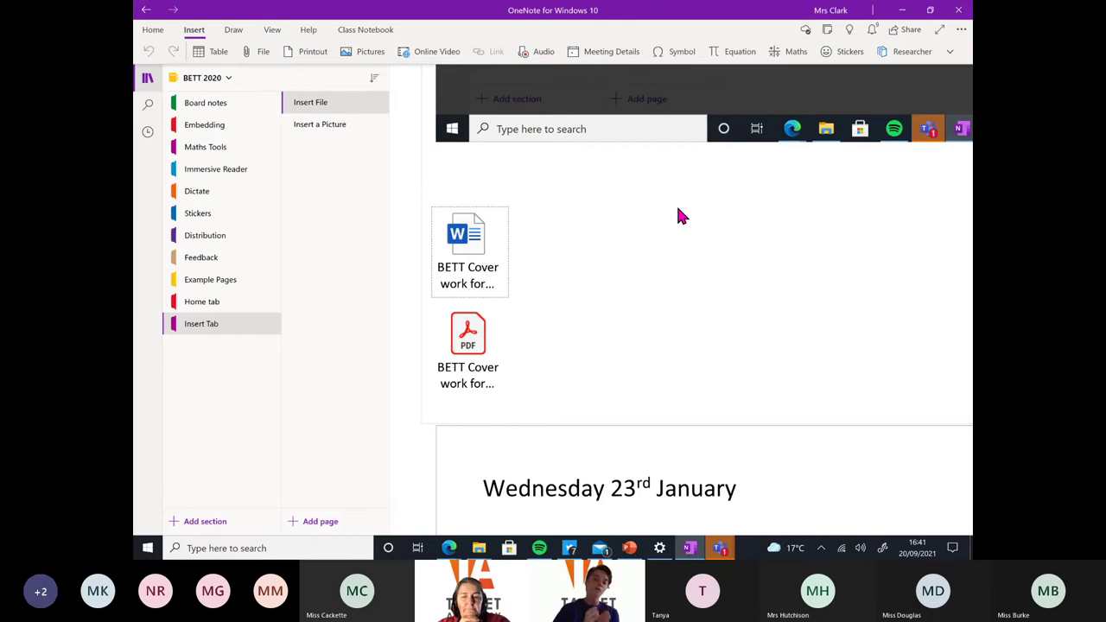
{"action": "scroll", "coordinate": [678, 216], "scroll_direction": "down", "scroll_amount": 3}
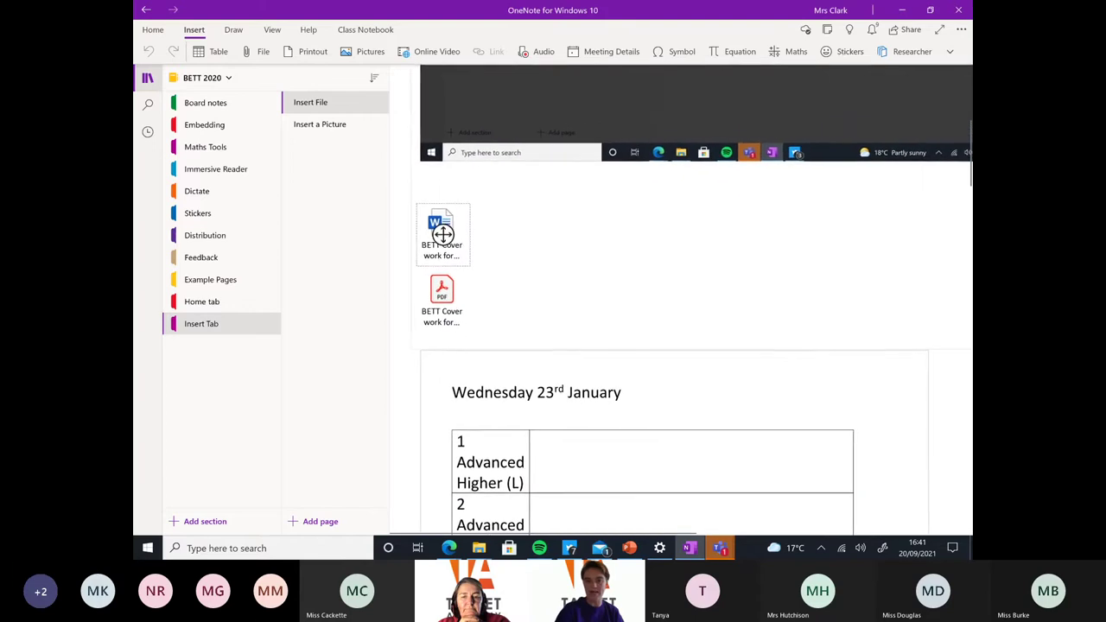
{"action": "scroll", "coordinate": [450, 173], "scroll_direction": "down", "scroll_amount": 3}
{"action": "scroll", "coordinate": [450, 173], "scroll_direction": "right", "scroll_amount": 1}
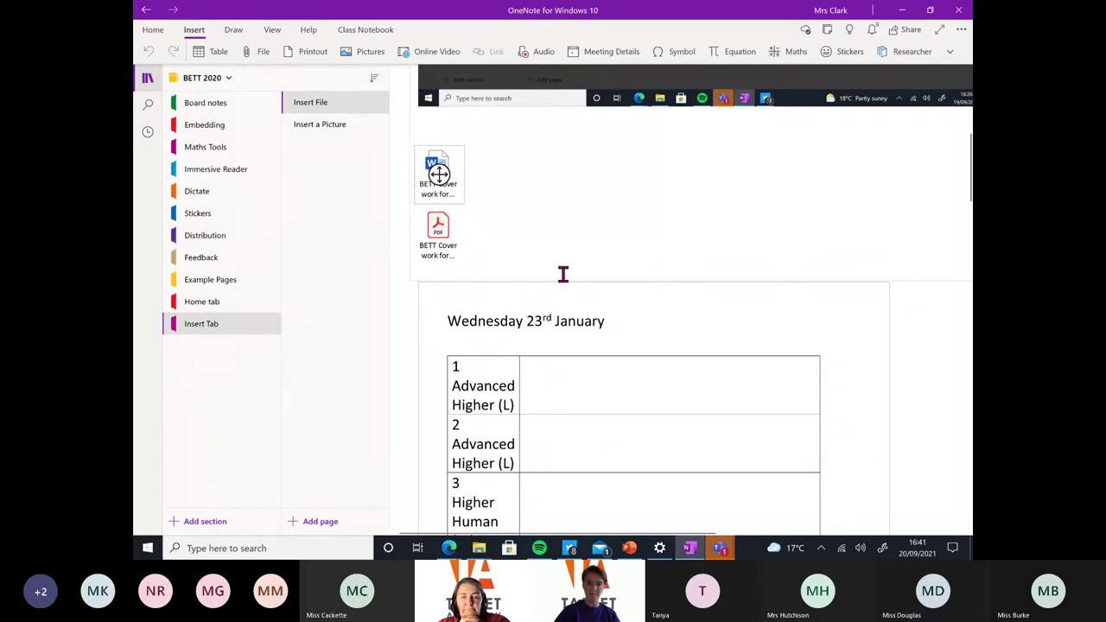
{"action": "scroll", "coordinate": [439, 174], "scroll_direction": "down", "scroll_amount": 3}
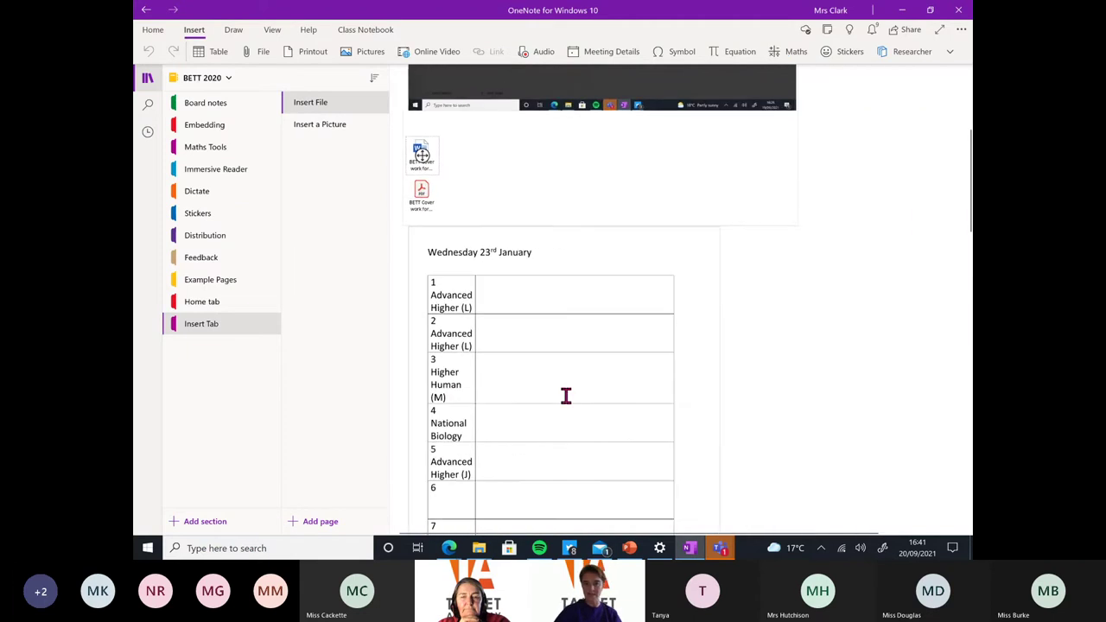
Select the timetable printout picture and scroll down through the printed tables
{"action": "left_click", "coordinate": [600, 361]}
{"action": "scroll", "coordinate": [600, 361], "scroll_direction": "down", "scroll_amount": 5}
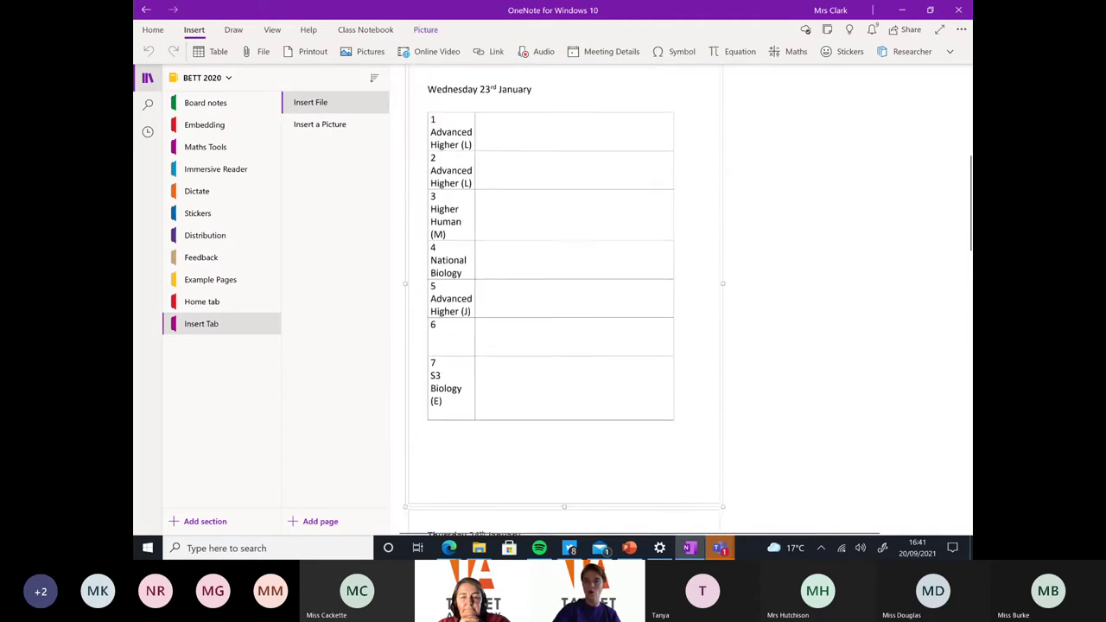
{"action": "scroll", "coordinate": [561, 303], "scroll_direction": "up", "scroll_amount": 5}
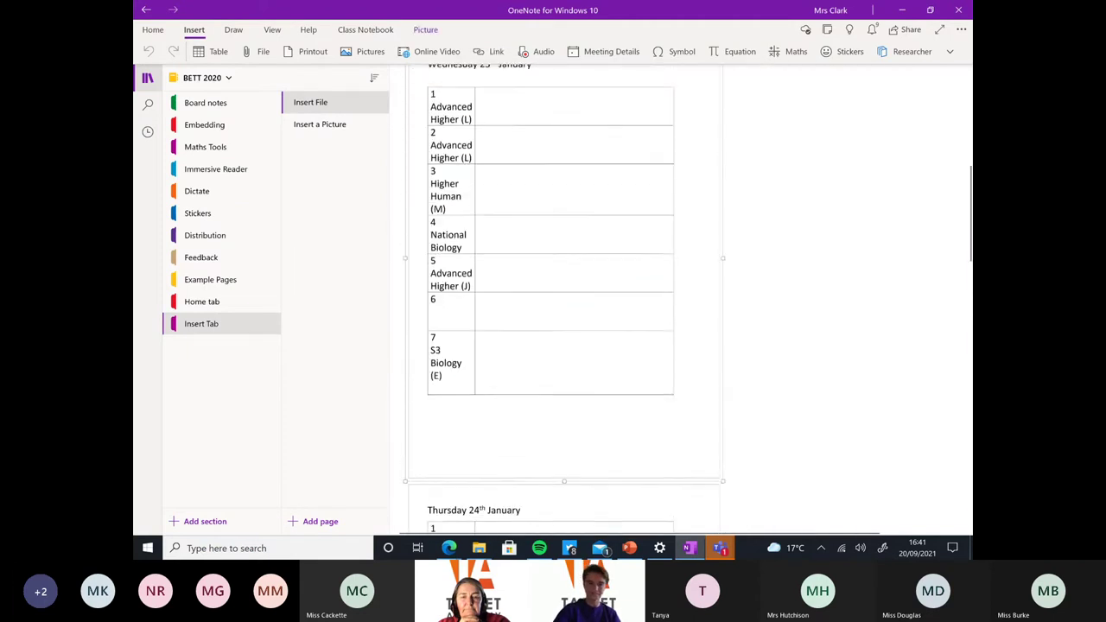
{"action": "scroll", "coordinate": [628, 531], "scroll_direction": "up", "scroll_amount": 3}
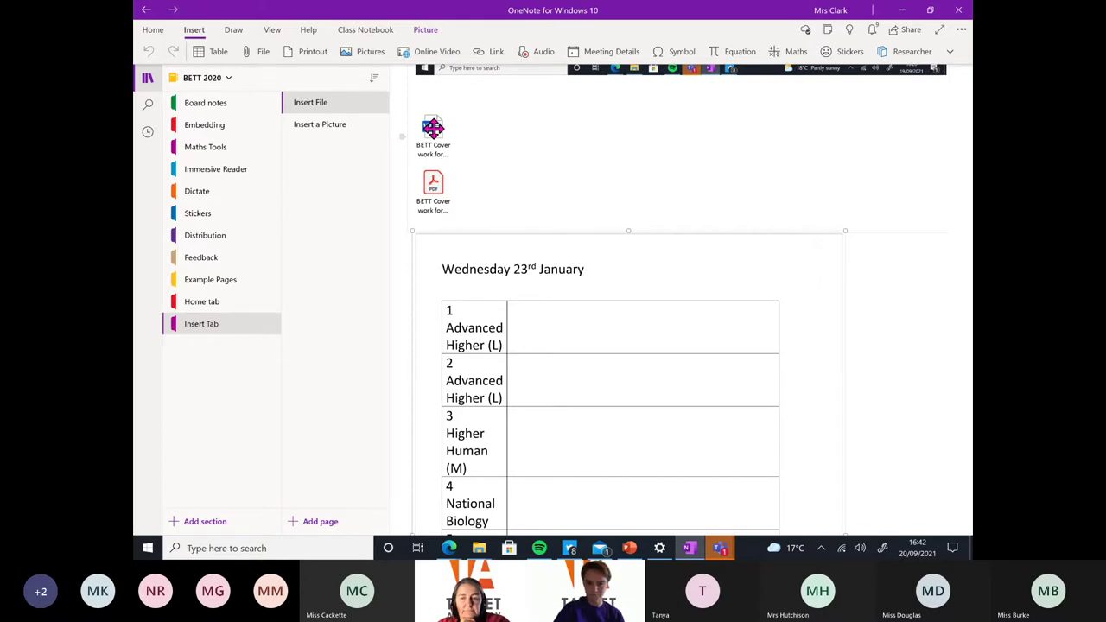
{"action": "scroll", "coordinate": [369, 79], "scroll_direction": "down", "scroll_amount": 3, "text": "ctrl"}
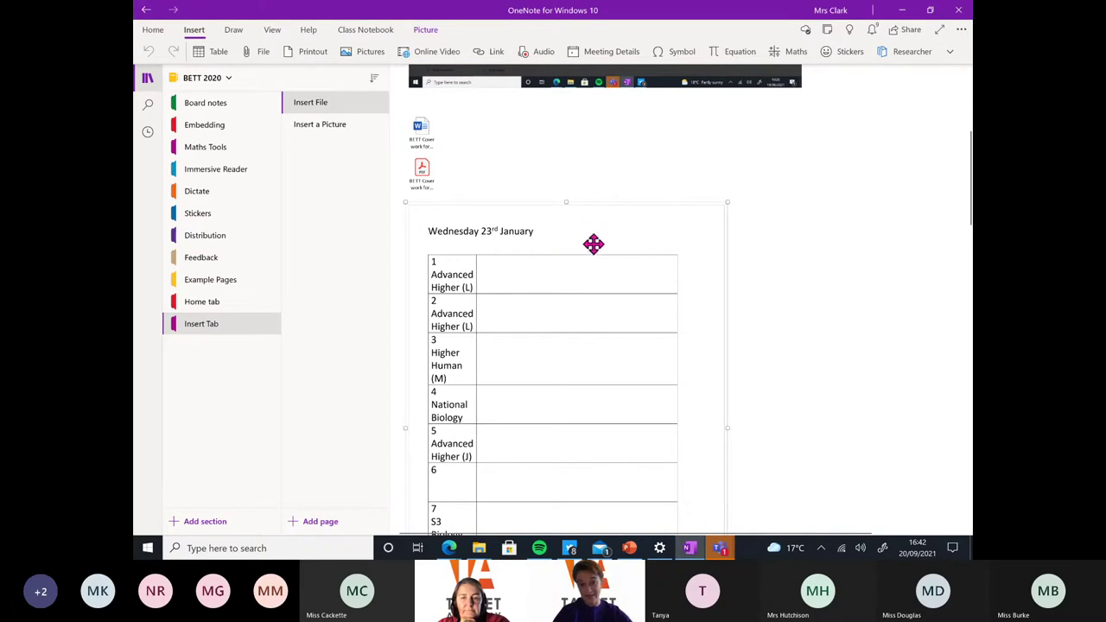
{"action": "scroll", "coordinate": [567, 303], "scroll_direction": "down", "scroll_amount": 2, "text": "ctrl"}
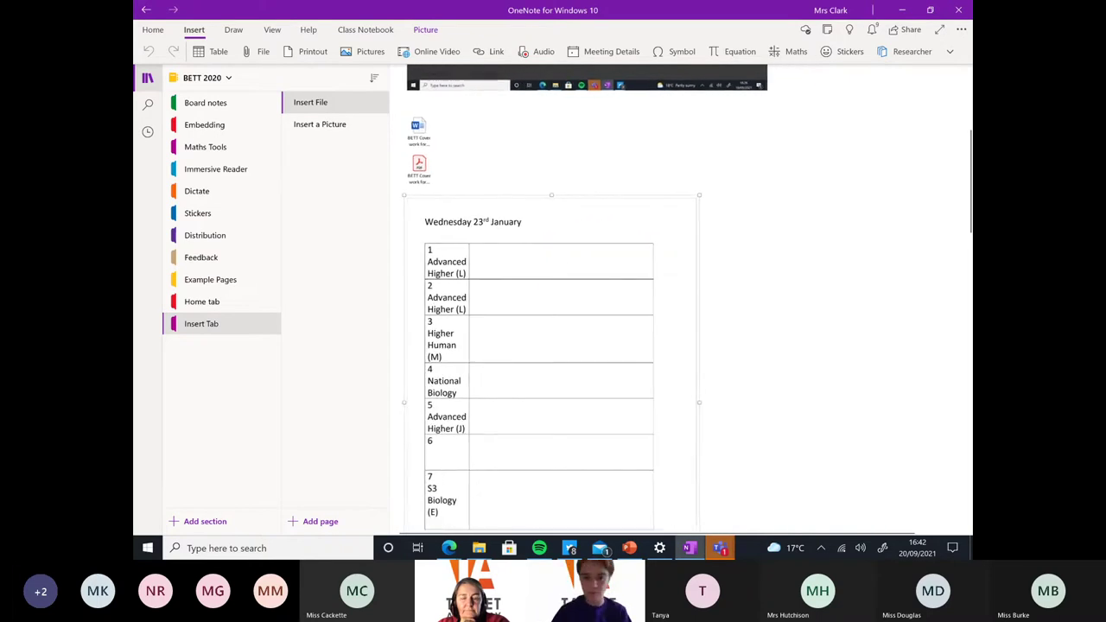
{"action": "scroll", "coordinate": [574, 276], "scroll_direction": "down", "scroll_amount": 4}
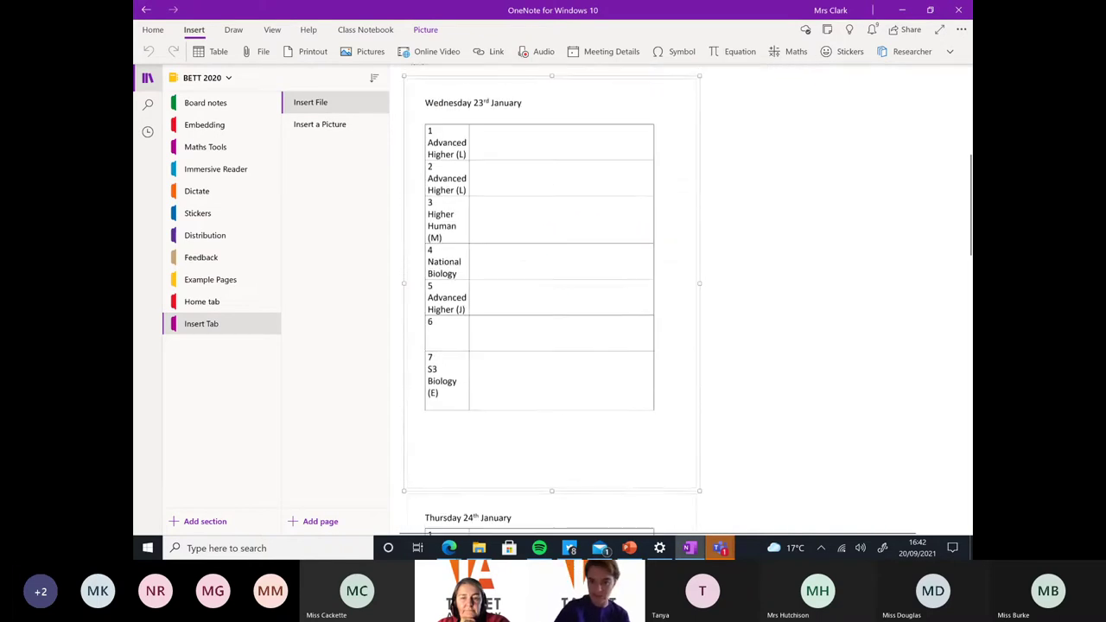
{"action": "scroll", "coordinate": [557, 331], "scroll_direction": "down", "scroll_amount": 1}
Delete the Thursday 24th January printout, undo it, then open the Wednesday printout's options
{"action": "left_click", "coordinate": [604, 318]}
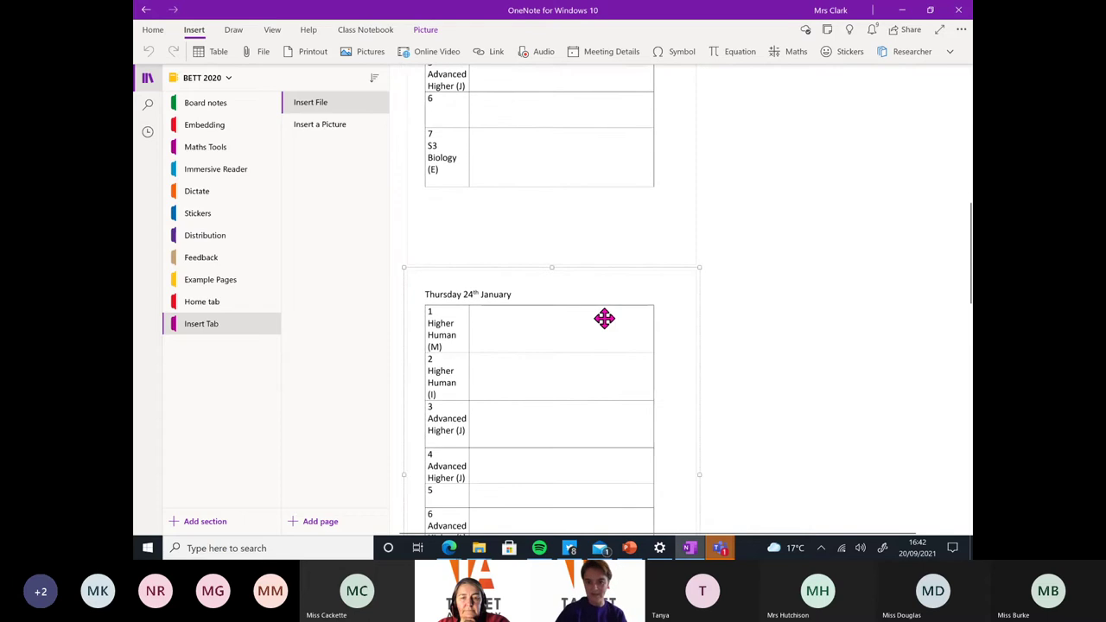
{"action": "key", "text": "Delete"}
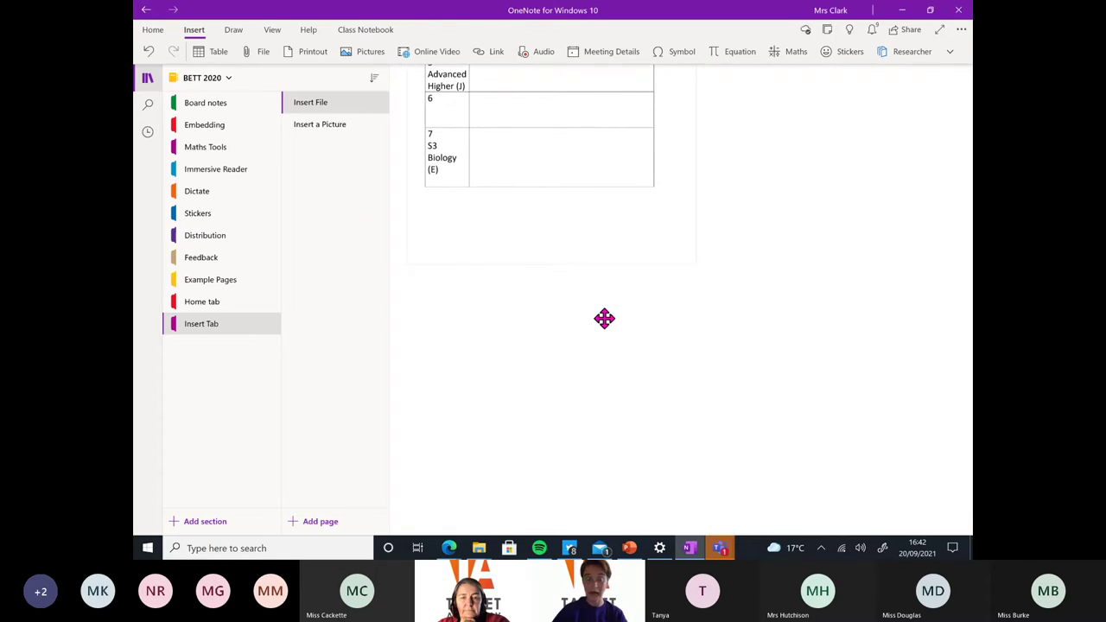
{"action": "left_click", "coordinate": [150, 53]}
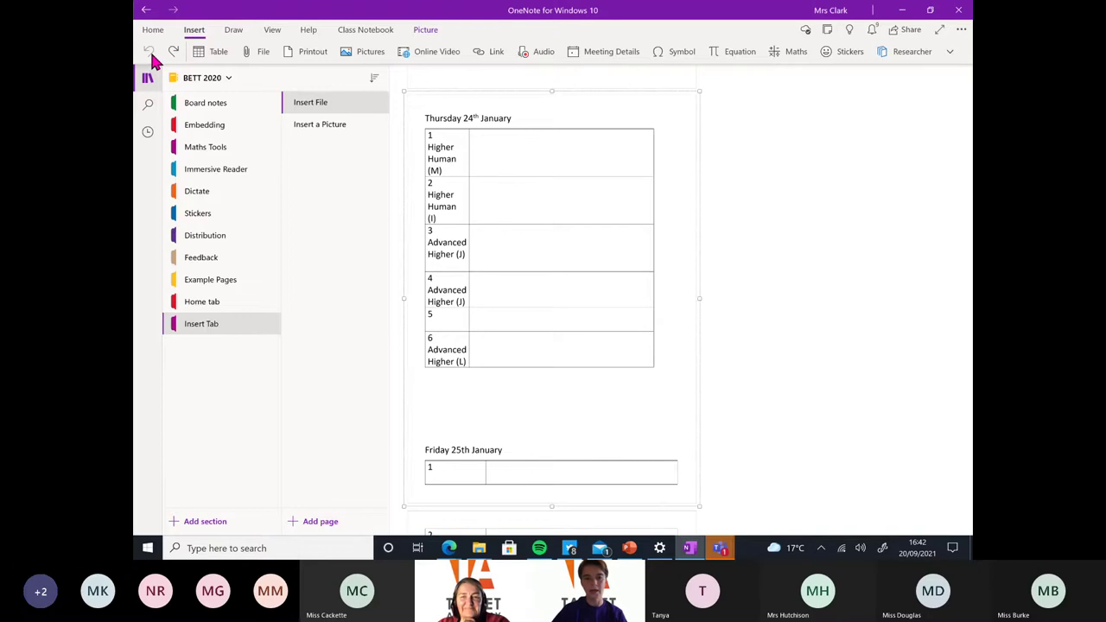
{"action": "scroll", "coordinate": [151, 60], "scroll_direction": "up", "scroll_amount": 1}
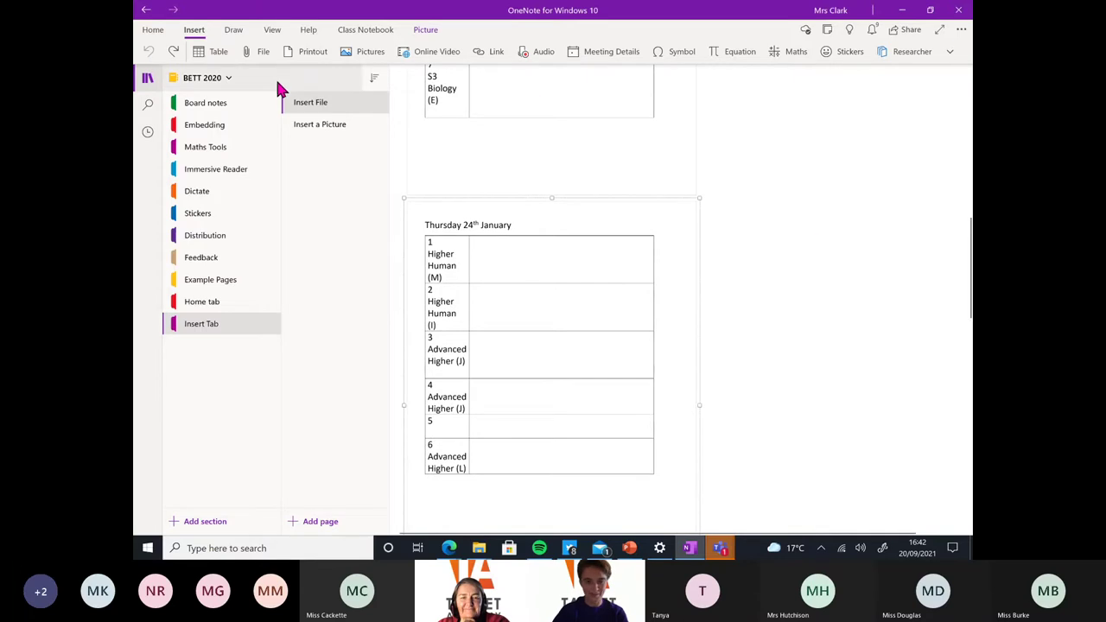
{"action": "scroll", "coordinate": [813, 223], "scroll_direction": "up", "scroll_amount": 4}
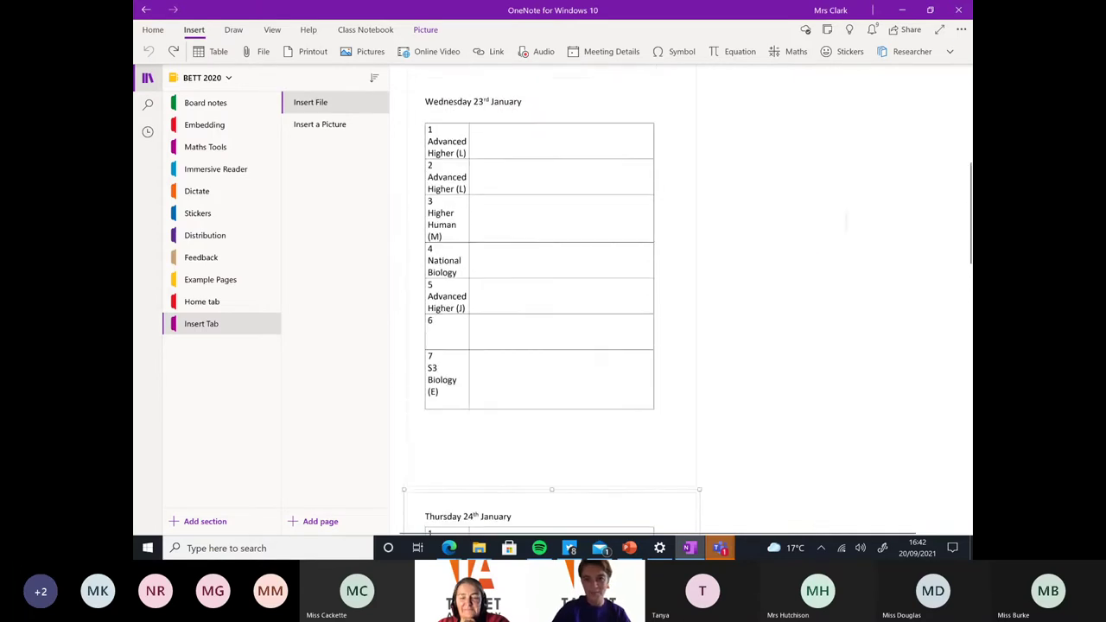
{"action": "scroll", "coordinate": [736, 321], "scroll_direction": "up", "scroll_amount": 4}
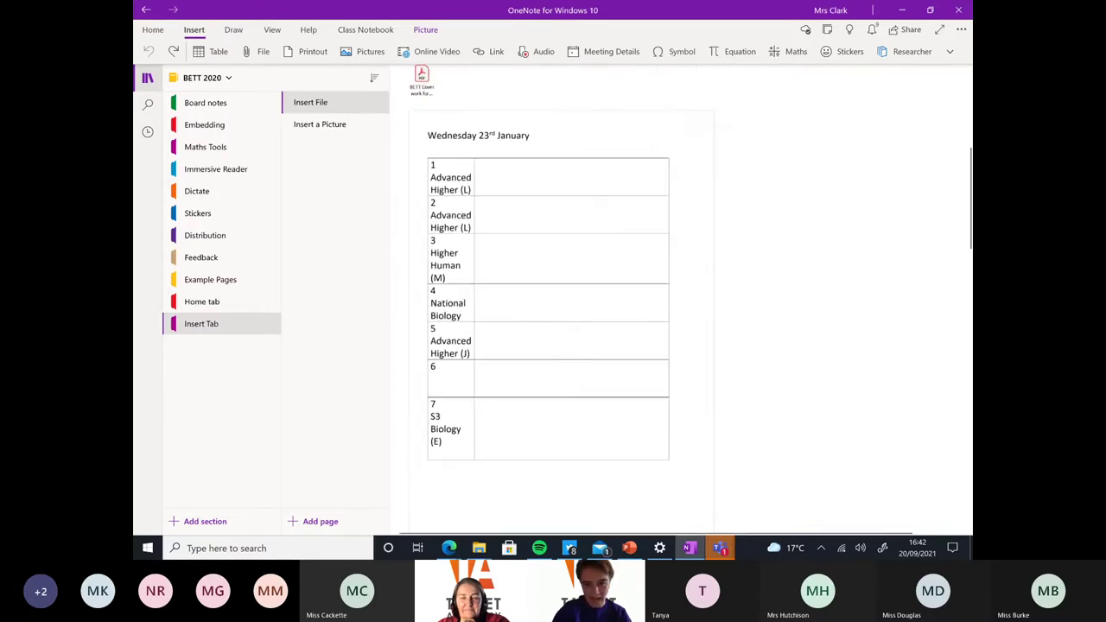
{"action": "right_click", "coordinate": [583, 155]}
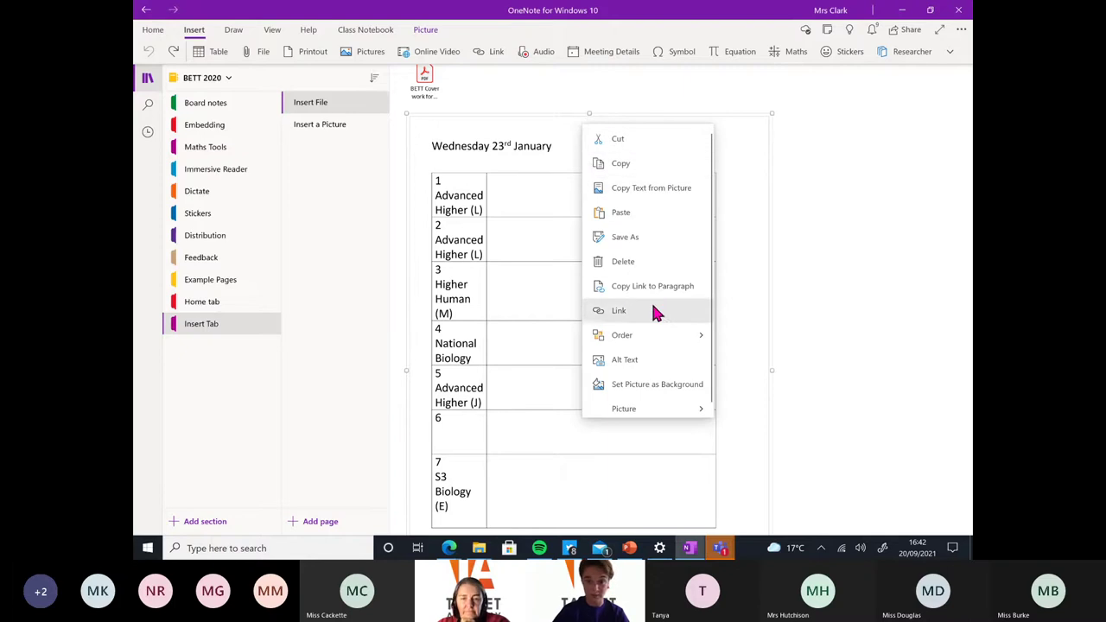
Set the Wednesday printout as page background and type 'hsjfhsfkj' beside the date
{"action": "left_click", "coordinate": [628, 391]}
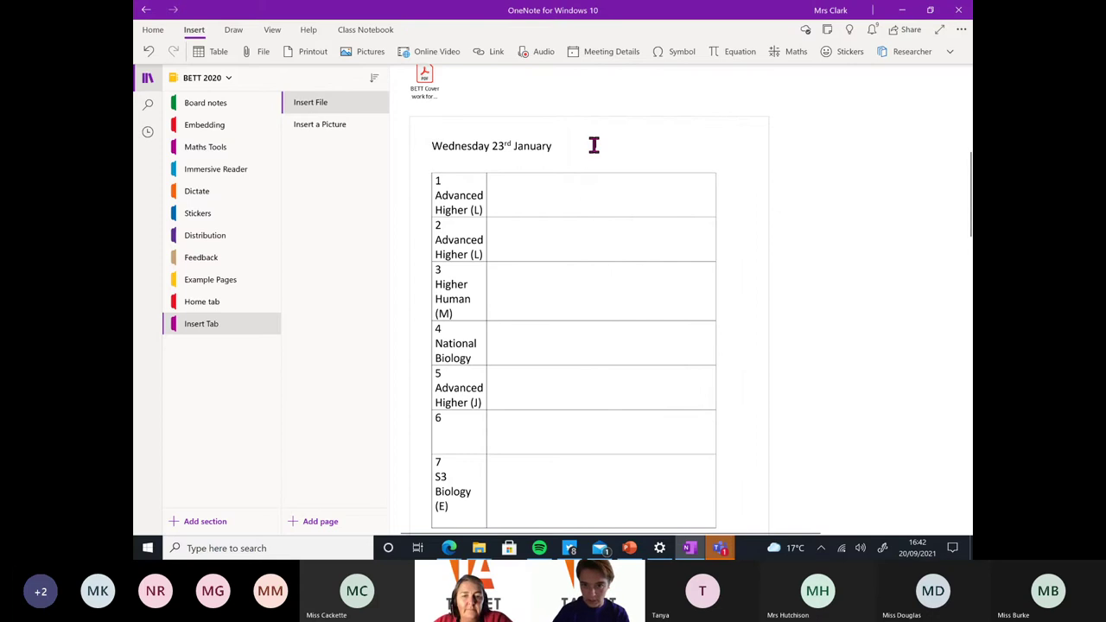
{"action": "left_click", "coordinate": [627, 156]}
{"action": "type", "text": "hsjfhsfkj"}
Scribble red ink across the Wednesday table and draw a vertical red stroke beside it
{"action": "key", "text": "alt+d"}
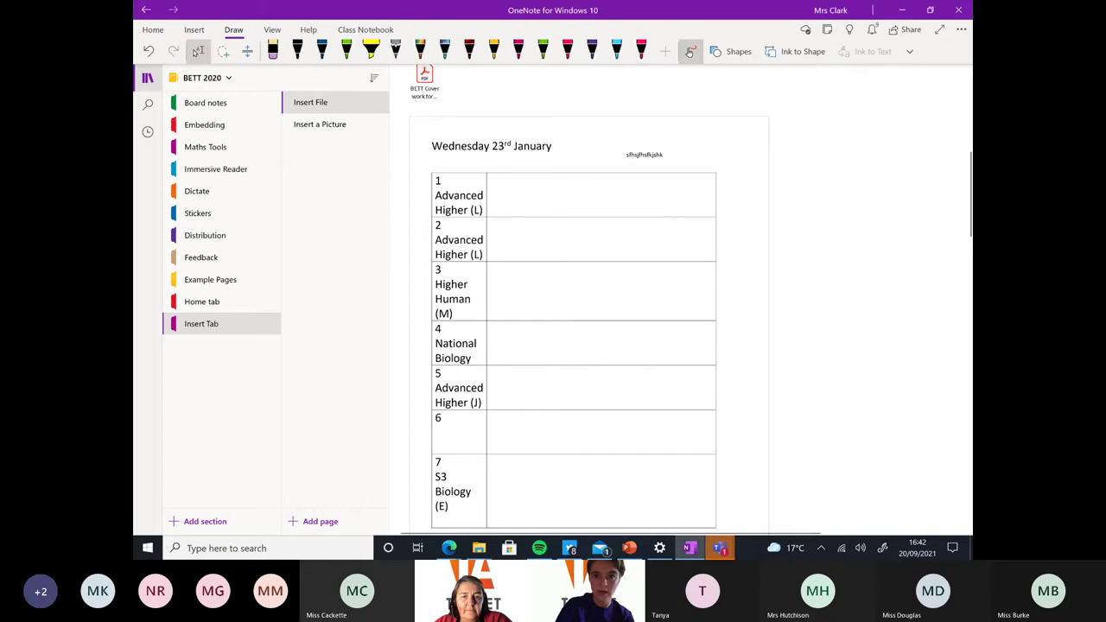
{"action": "left_click", "coordinate": [641, 51]}
{"action": "mouse_move", "coordinate": [584, 191]}
{"action": "left_mouse_down"}
{"action": "mouse_move", "coordinate": [556, 210]}
{"action": "mouse_move", "coordinate": [586, 333]}
{"action": "mouse_move", "coordinate": [704, 371]}
{"action": "mouse_move", "coordinate": [847, 373]}
{"action": "left_mouse_up"}
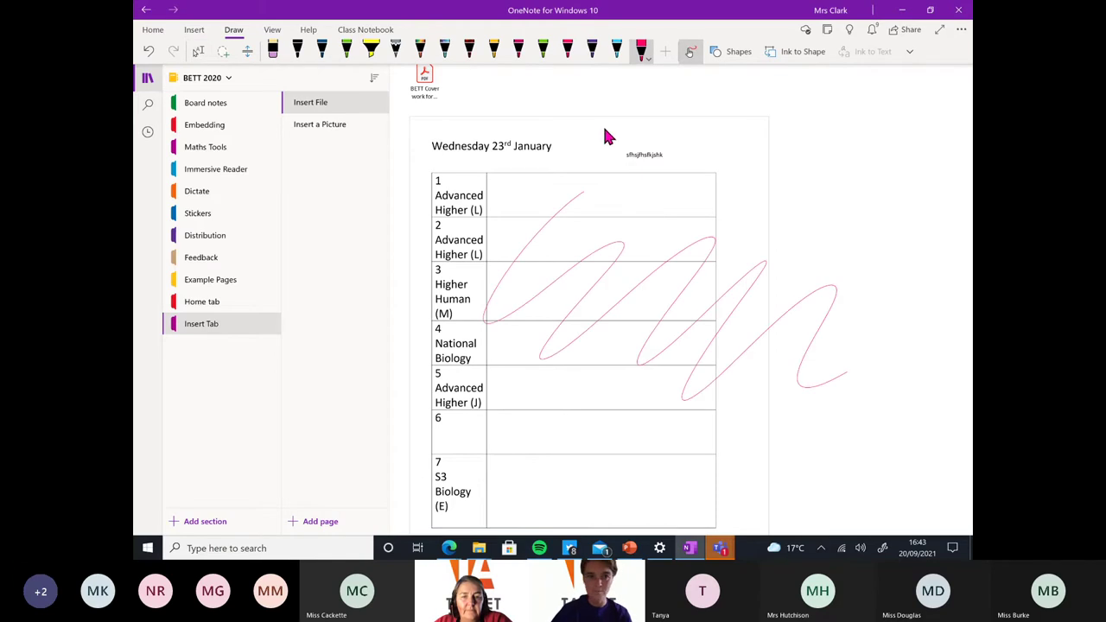
{"action": "left_click", "coordinate": [197, 31]}
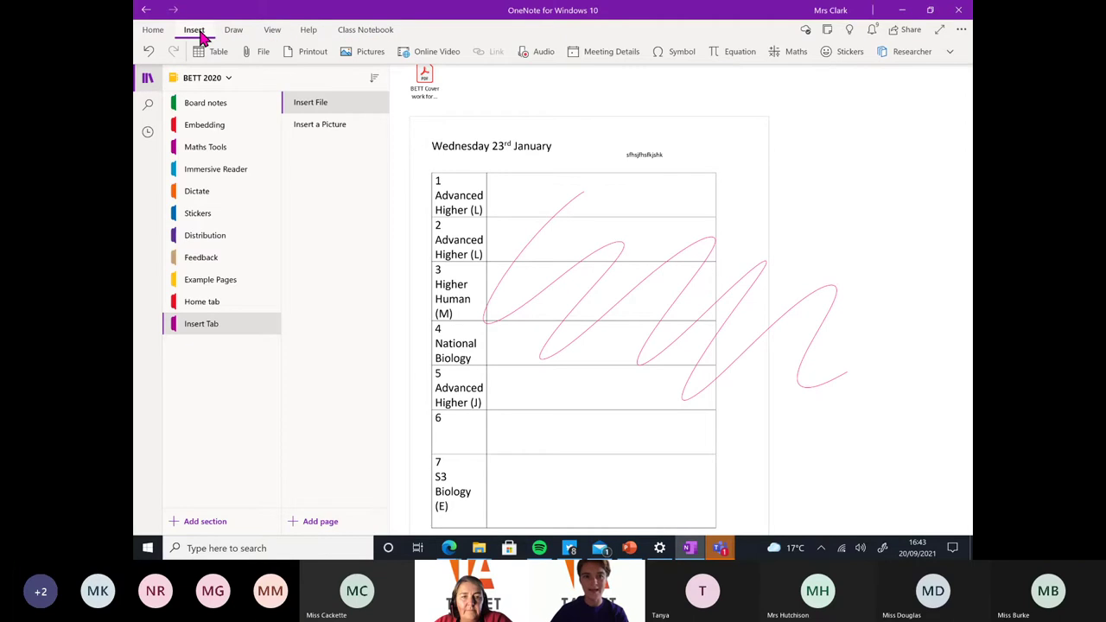
{"action": "left_click_drag", "start_coordinate": [905, 331], "coordinate": [914, 180]}
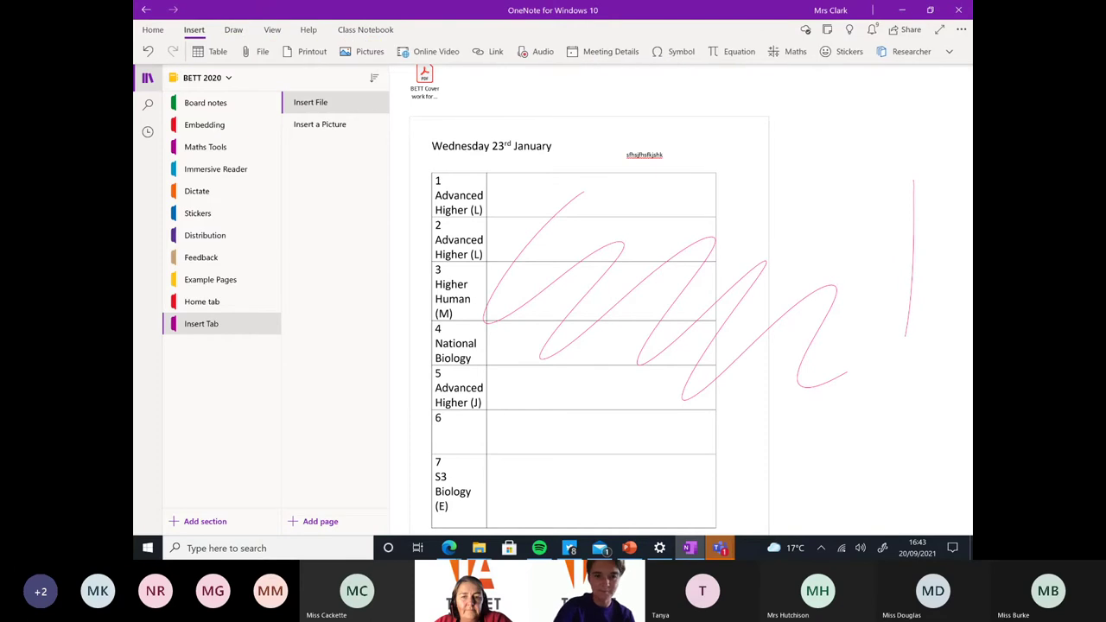
{"action": "key", "text": "ctrl+minus"}
{"action": "key", "text": "ctrl+minus"}
{"action": "key", "text": "ctrl+minus"}
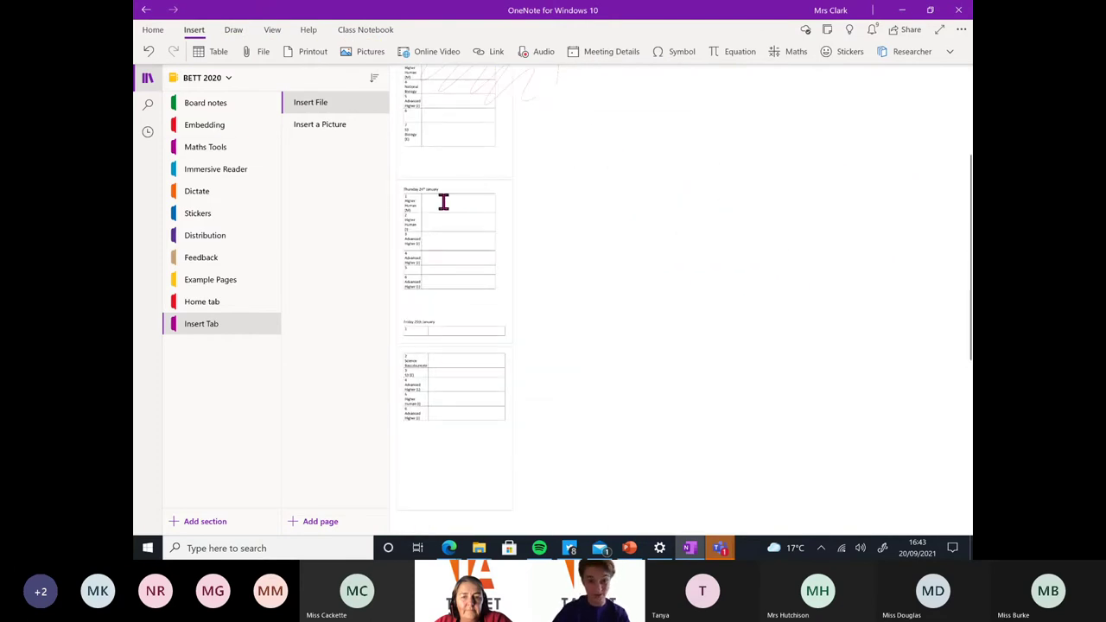
Set the Friday 25th January timetable picture as the page background
{"action": "left_click", "coordinate": [469, 220]}
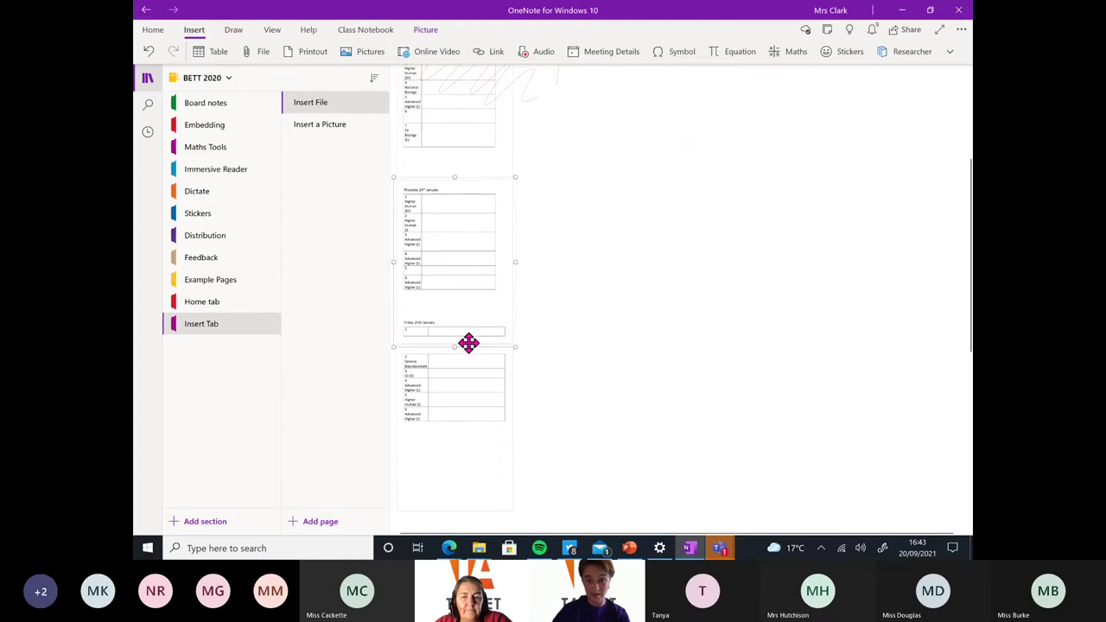
{"action": "left_click", "coordinate": [469, 378]}
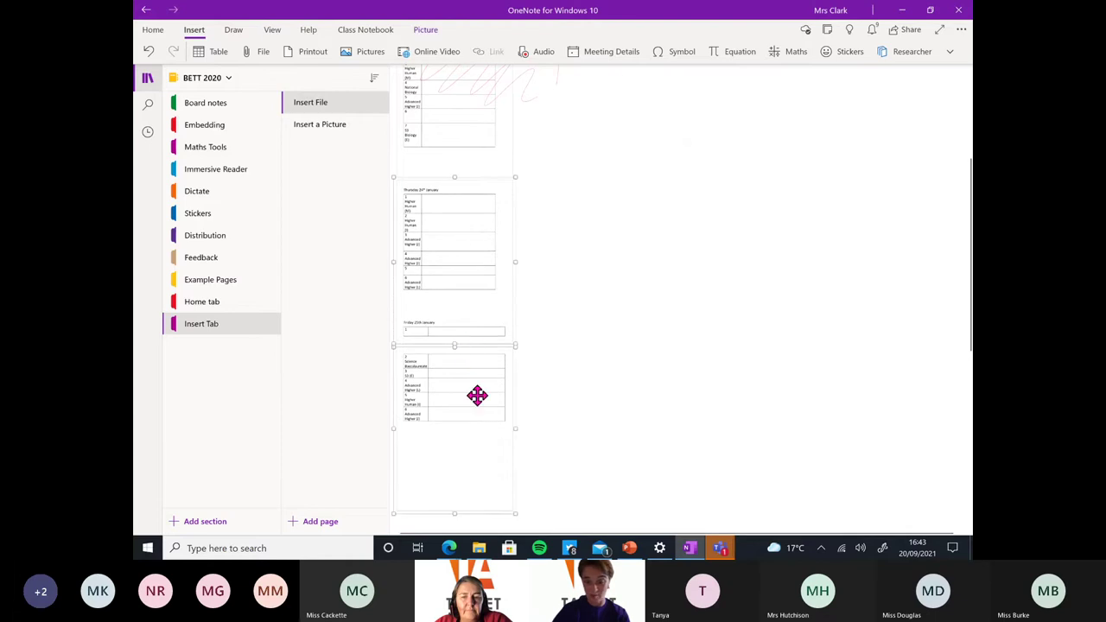
{"action": "right_click", "coordinate": [477, 395]}
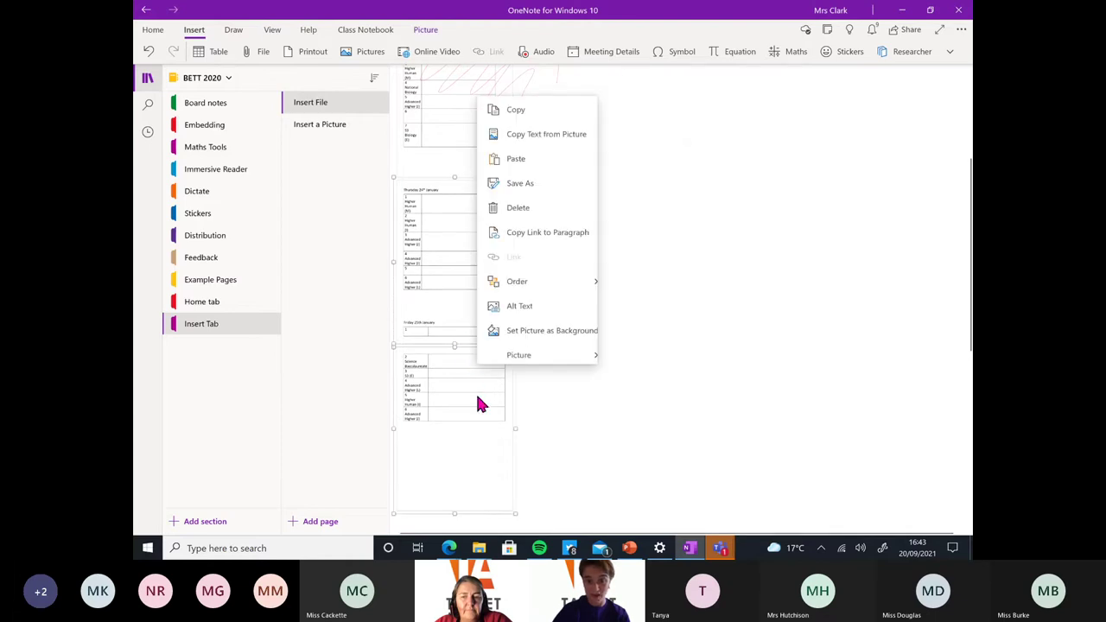
{"action": "left_click", "coordinate": [567, 337]}
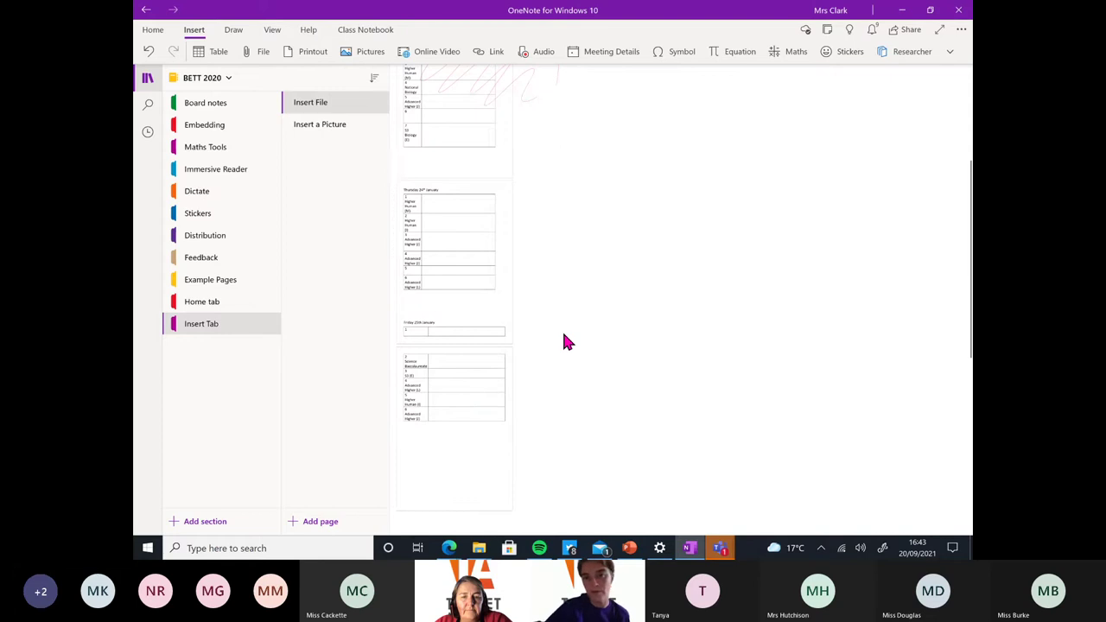
{"action": "scroll", "coordinate": [563, 342], "scroll_direction": "up", "scroll_amount": 3}
{"action": "scroll", "coordinate": [563, 342], "scroll_direction": "up", "scroll_amount": 5}
{"action": "scroll", "coordinate": [656, 346], "scroll_direction": "up", "scroll_amount": 3}
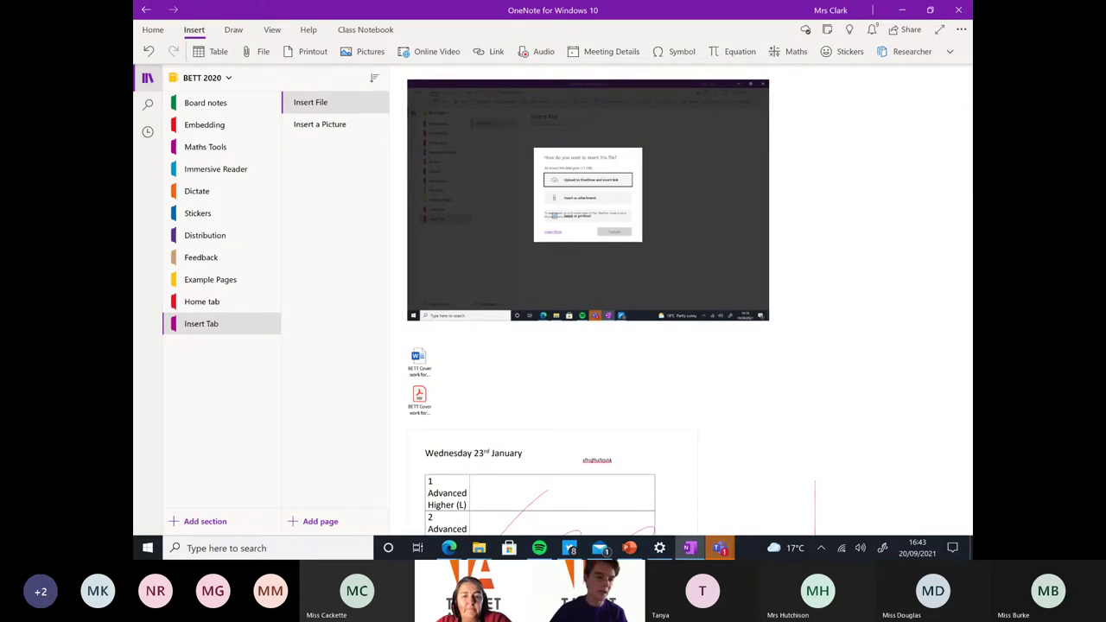
{"action": "scroll", "coordinate": [588, 303], "scroll_direction": "down", "scroll_amount": 3, "text": "ctrl"}
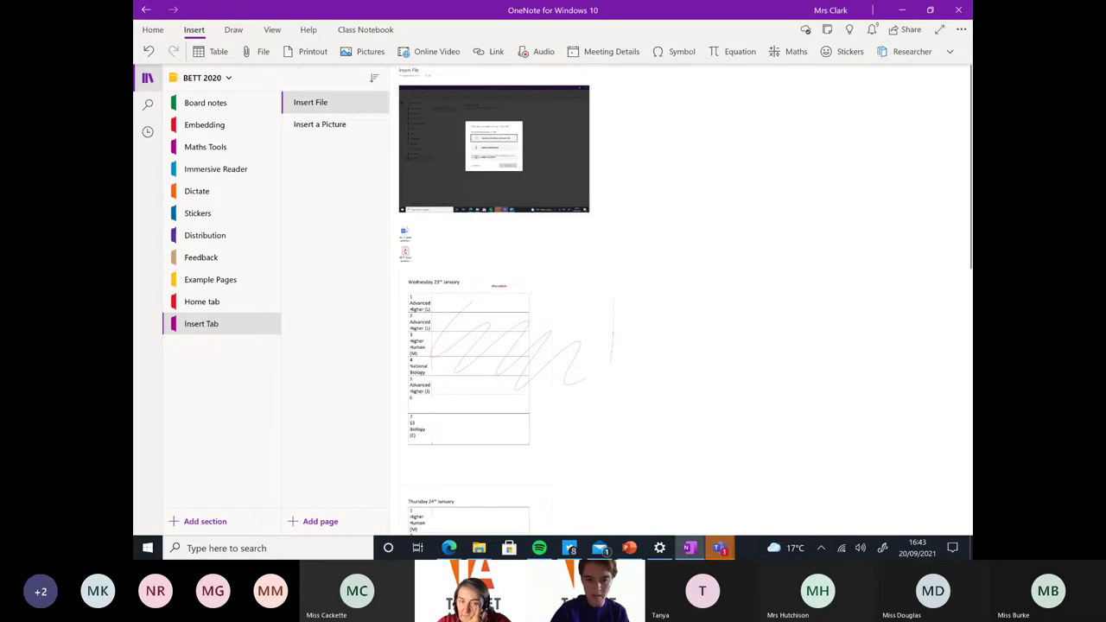
{"action": "scroll", "coordinate": [587, 303], "scroll_direction": "down", "scroll_amount": 5}
{"action": "scroll", "coordinate": [475, 303], "scroll_direction": "down", "scroll_amount": 5}
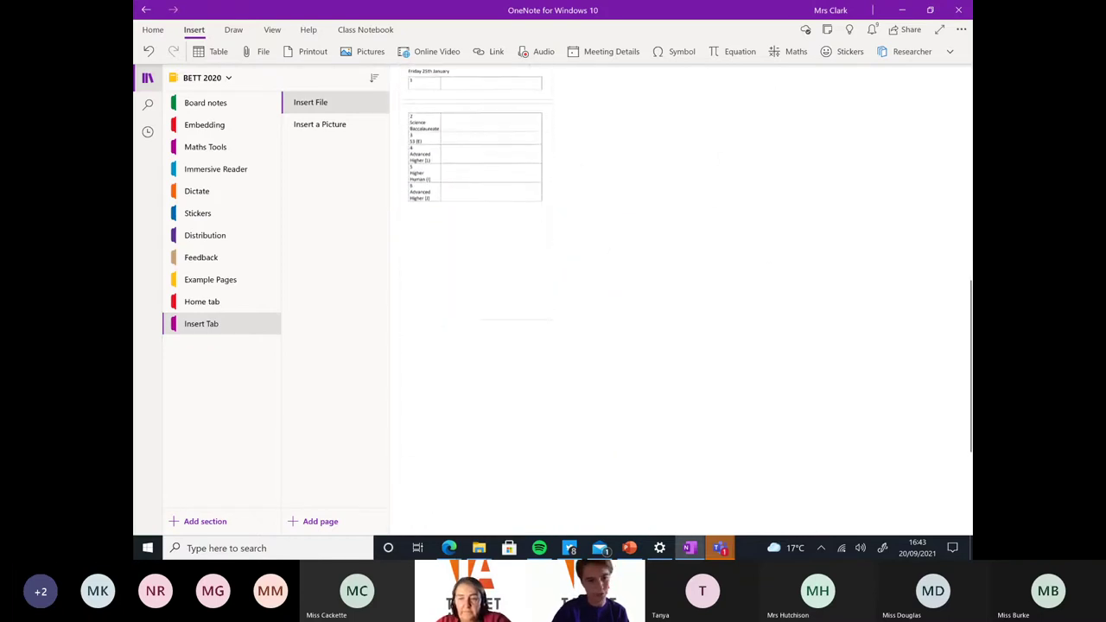
Capture a Photo-mode camera shot of the doorway and insert it on the Insert a Picture page
{"action": "left_click", "coordinate": [319, 123]}
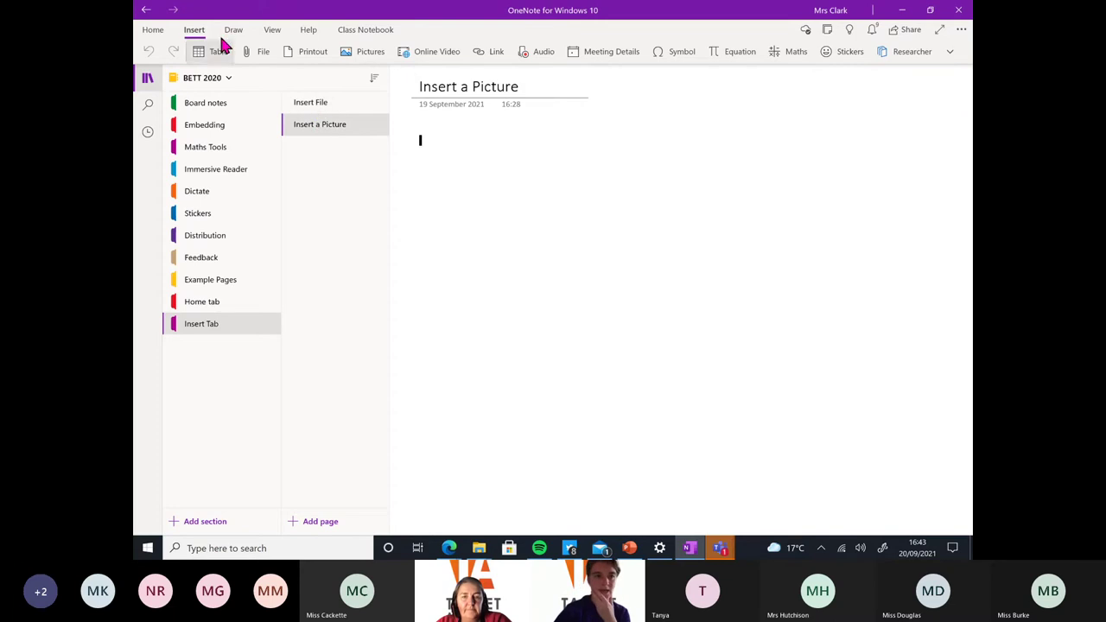
{"action": "left_click", "coordinate": [358, 60]}
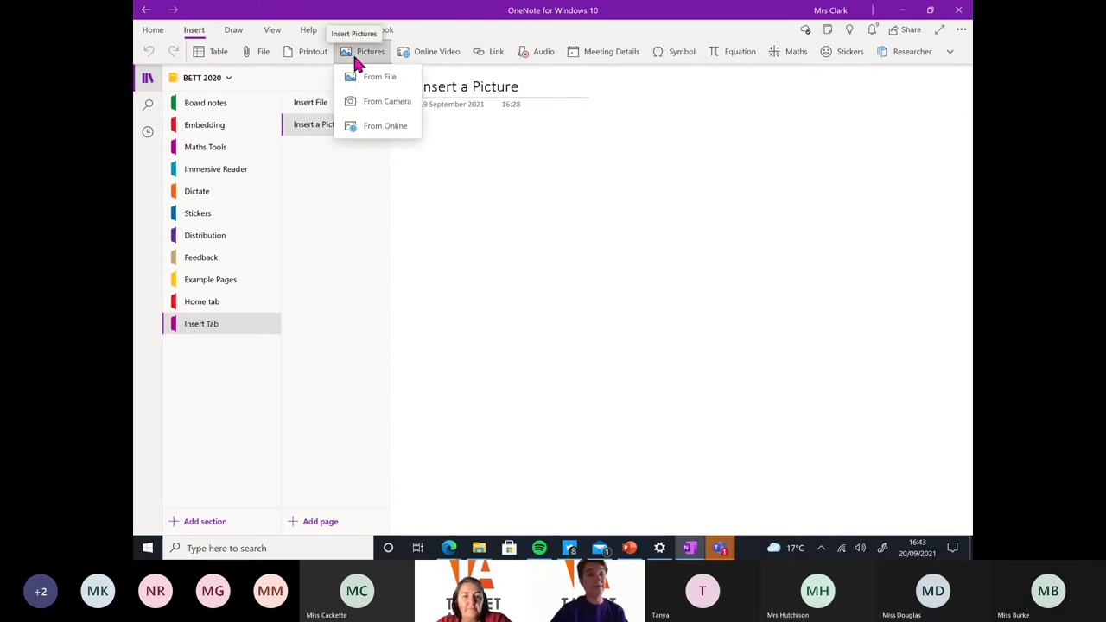
{"action": "left_click", "coordinate": [382, 102]}
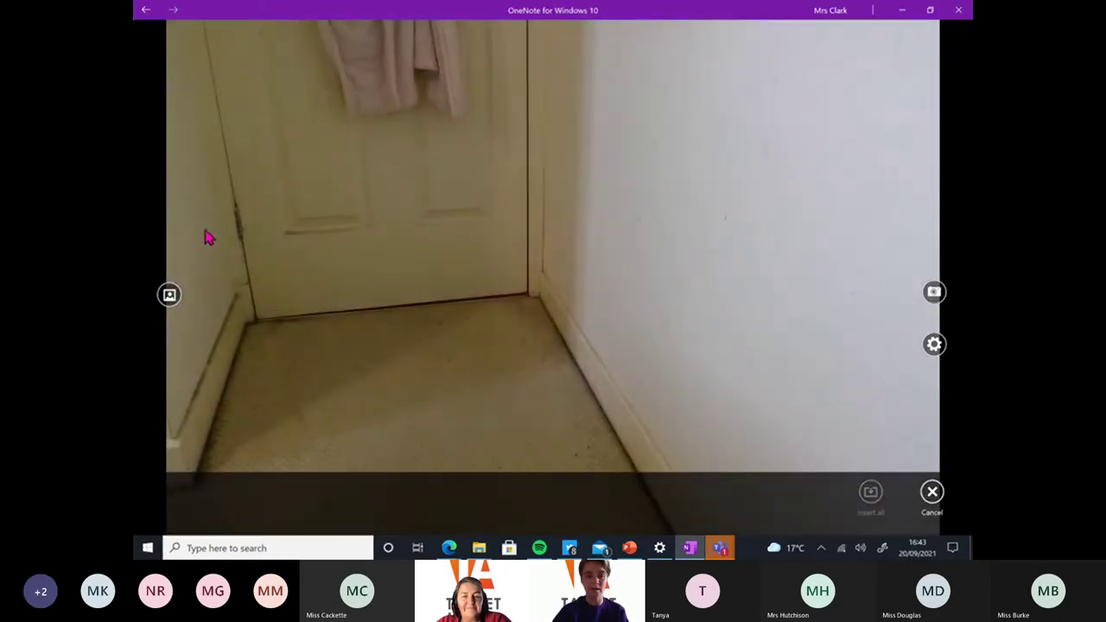
{"action": "left_click", "coordinate": [170, 295]}
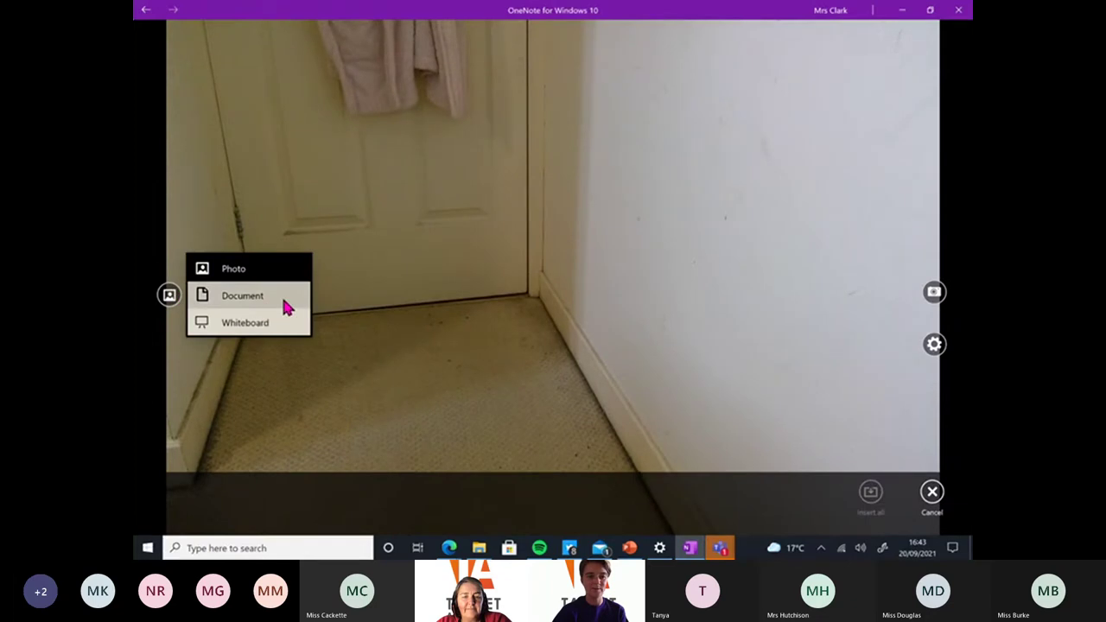
{"action": "left_click", "coordinate": [272, 268]}
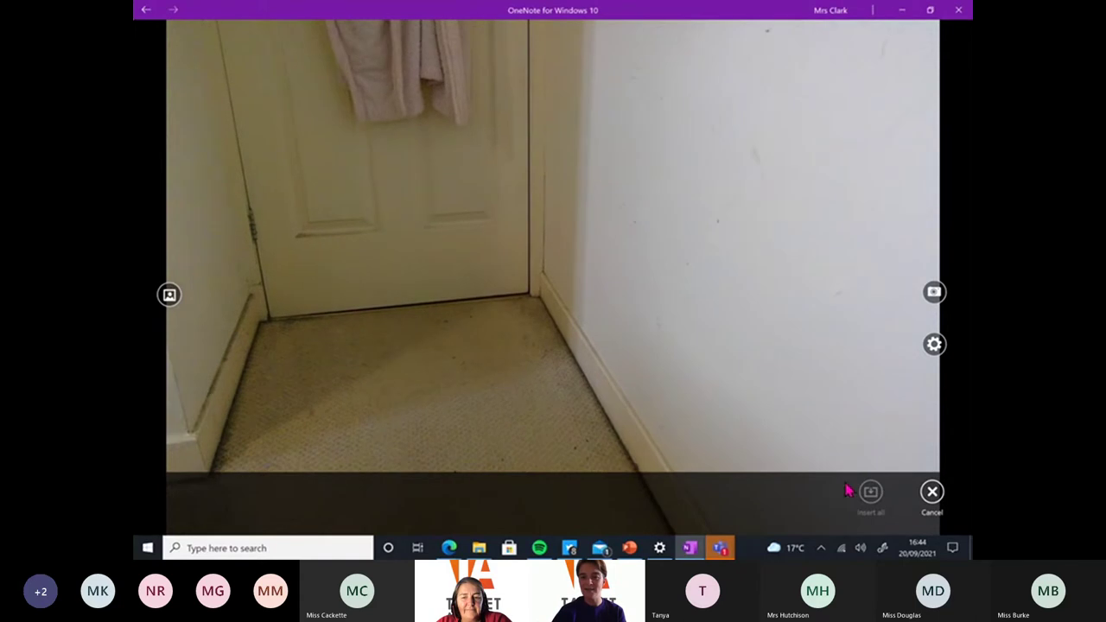
{"action": "left_click", "coordinate": [931, 492]}
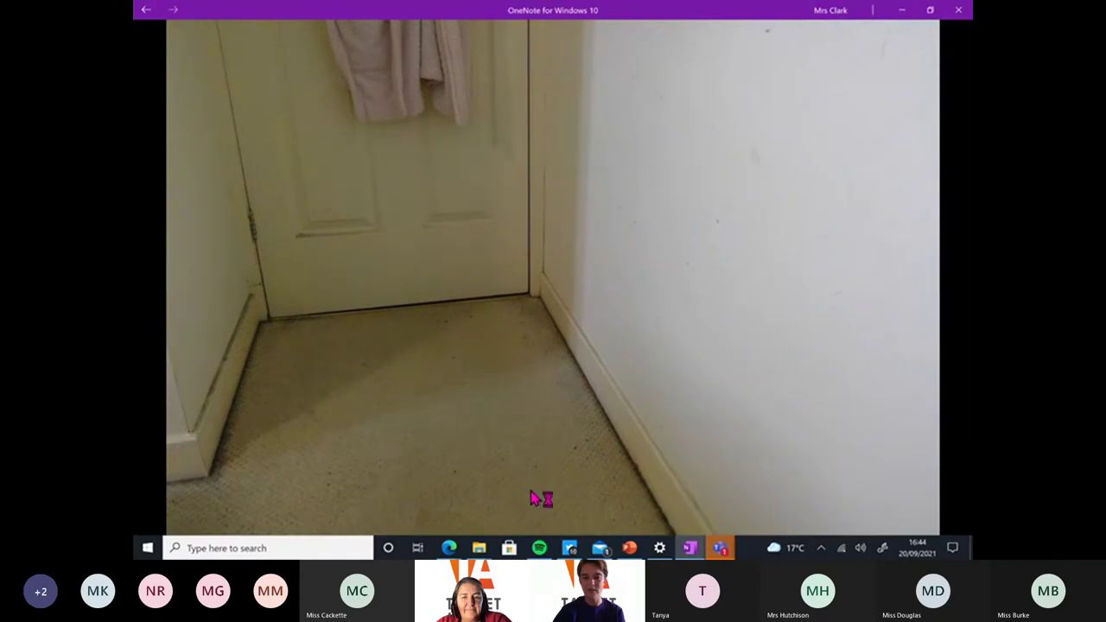
{"action": "left_click", "coordinate": [437, 427]}
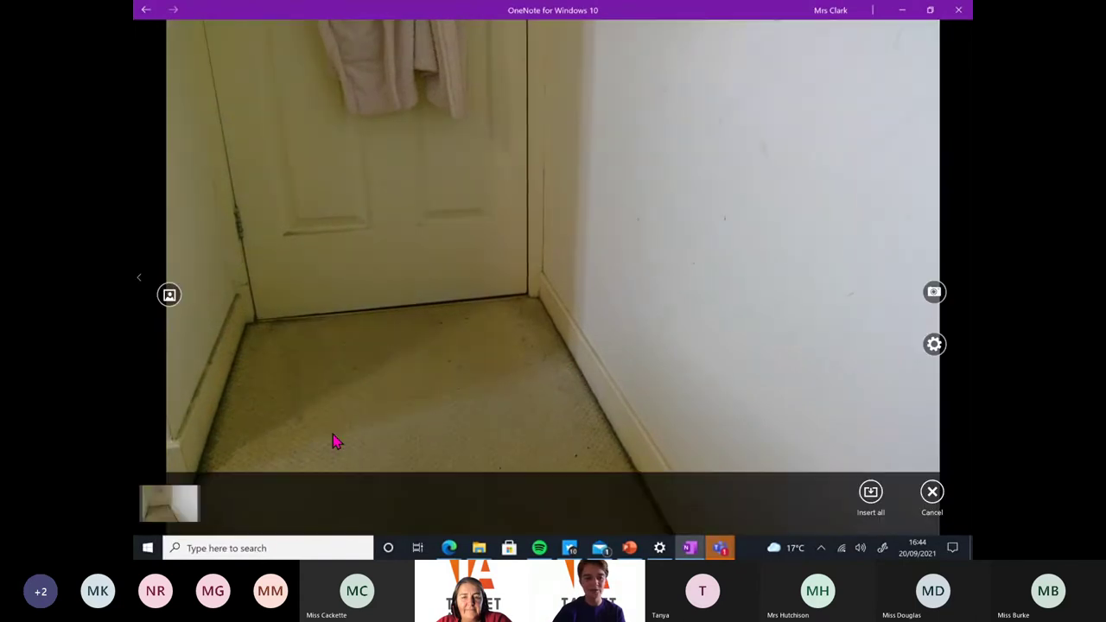
{"action": "left_click", "coordinate": [179, 503]}
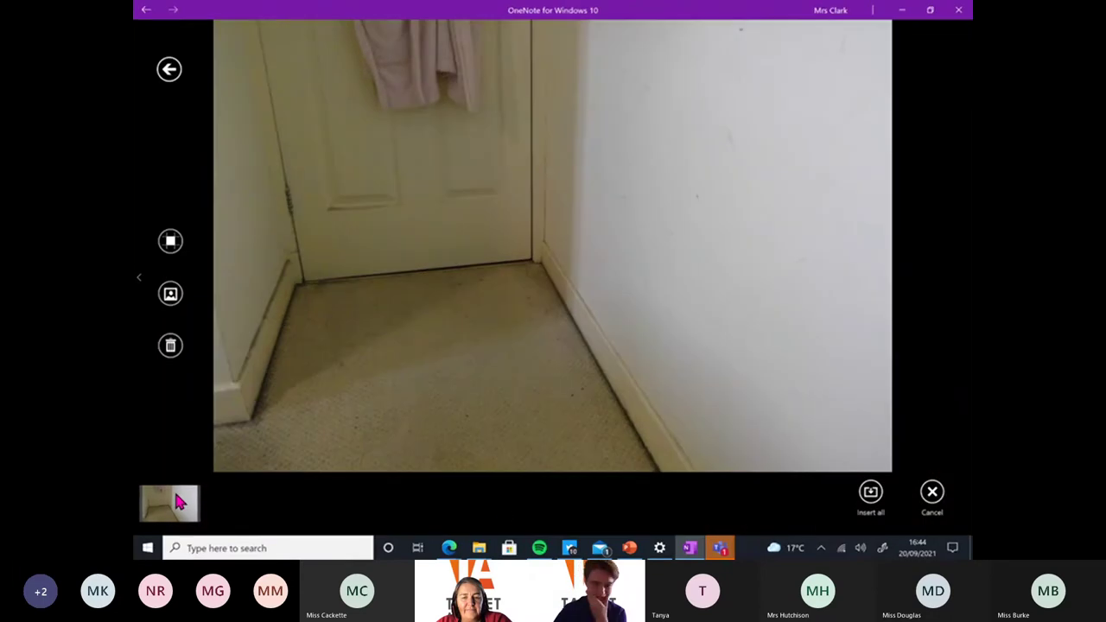
{"action": "left_click", "coordinate": [869, 493]}
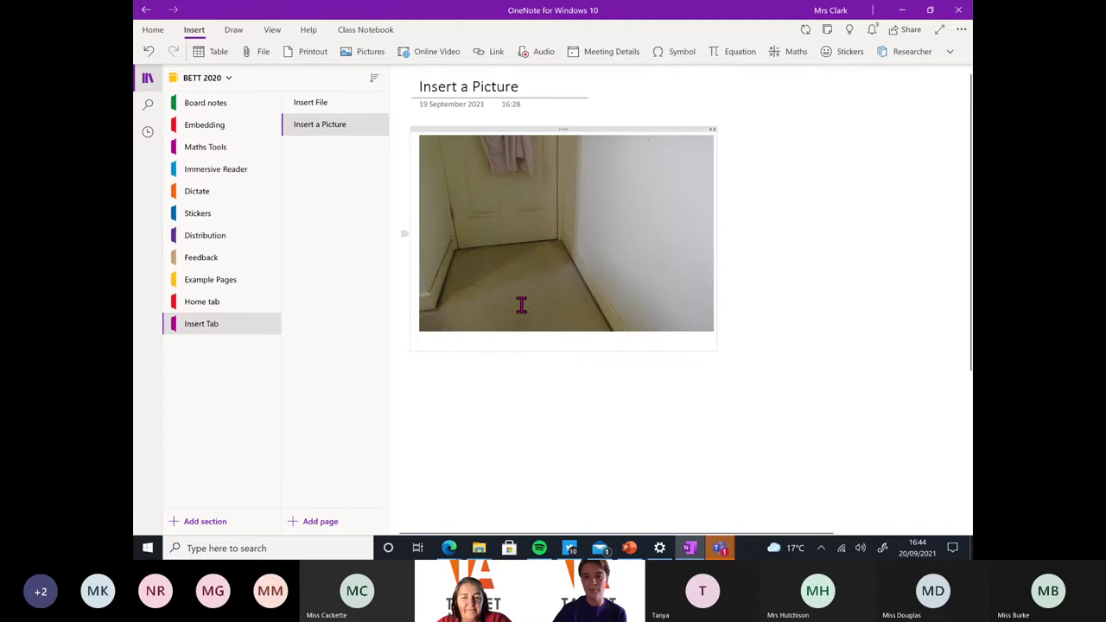
Shrink the doorway photo and set it as the page background
{"action": "left_click_drag", "start_coordinate": [695, 154], "coordinate": [645, 180]}
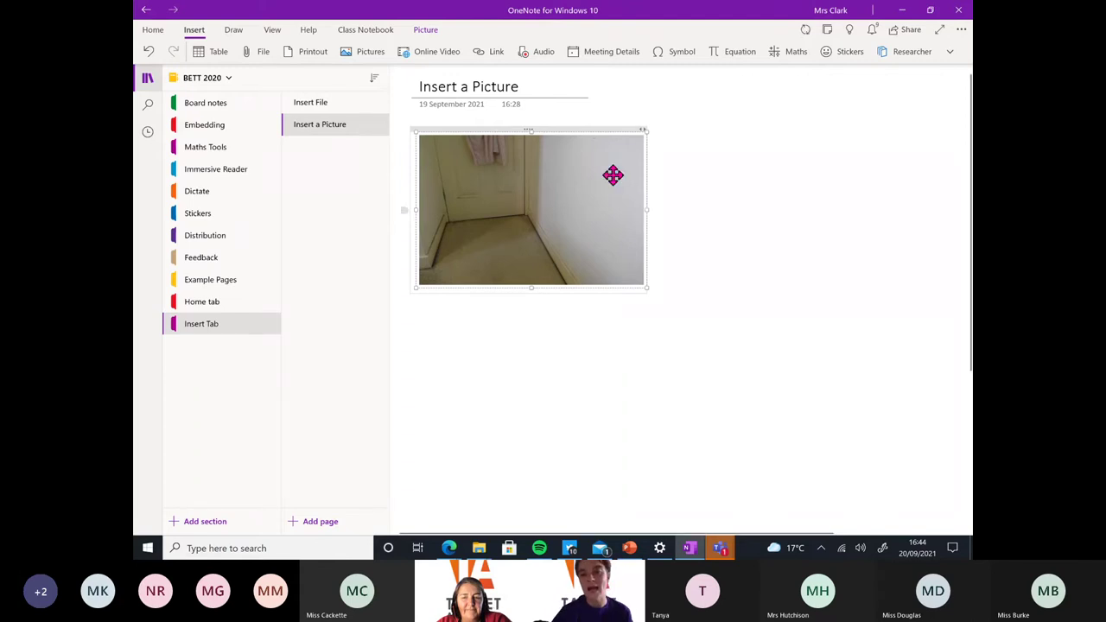
{"action": "right_click", "coordinate": [613, 175]}
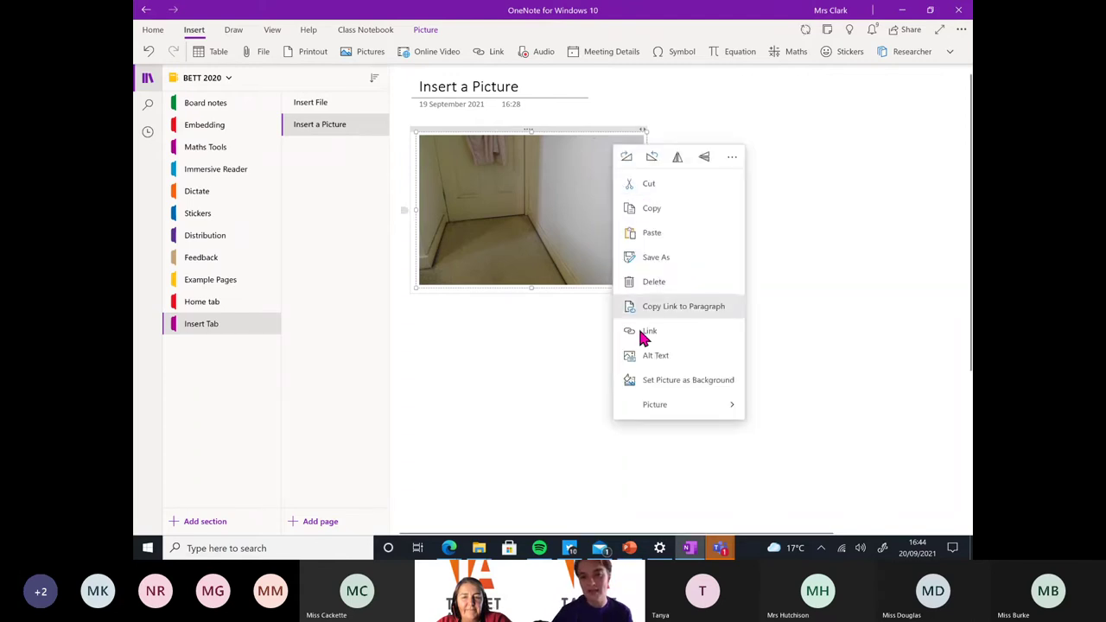
{"action": "left_click", "coordinate": [643, 387]}
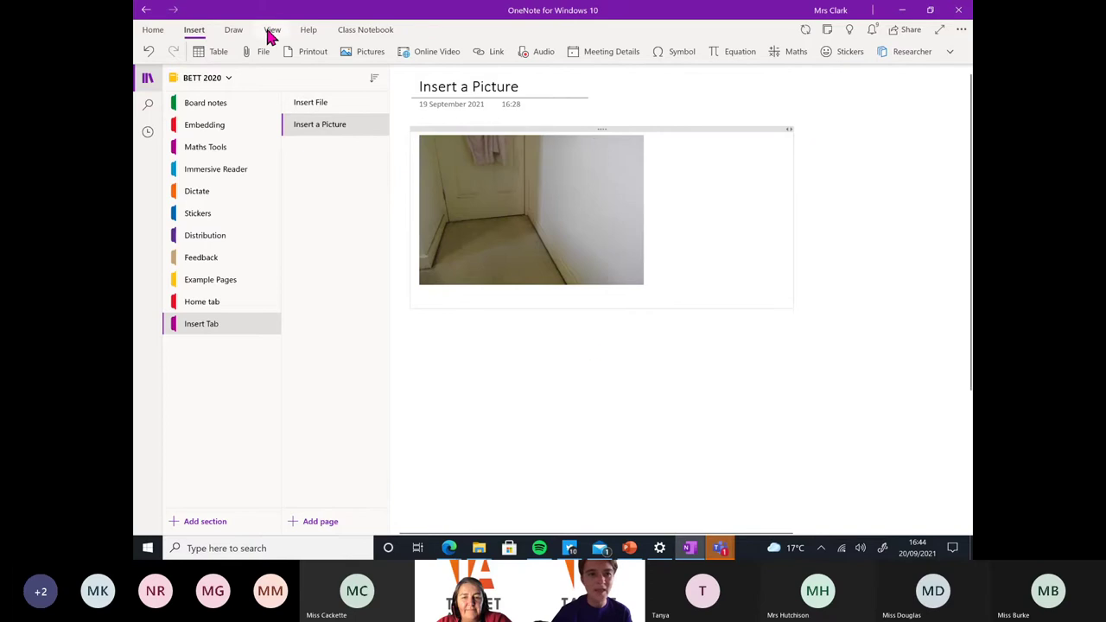
Draw a red ink loop and arrow over the photo with the red pen
{"action": "left_click", "coordinate": [234, 30]}
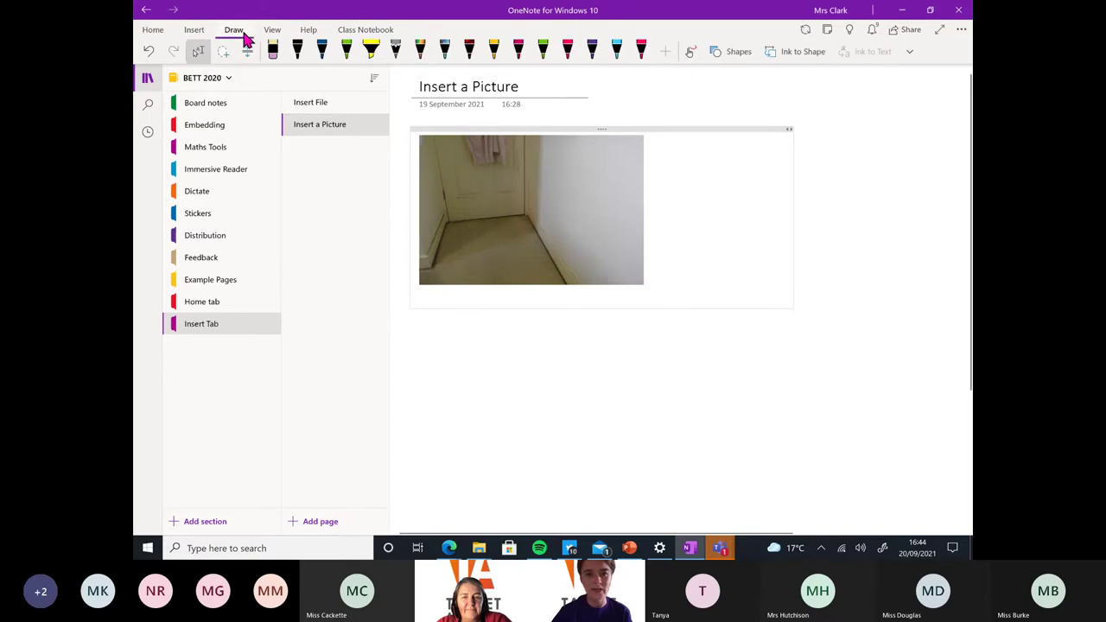
{"action": "left_click", "coordinate": [642, 53]}
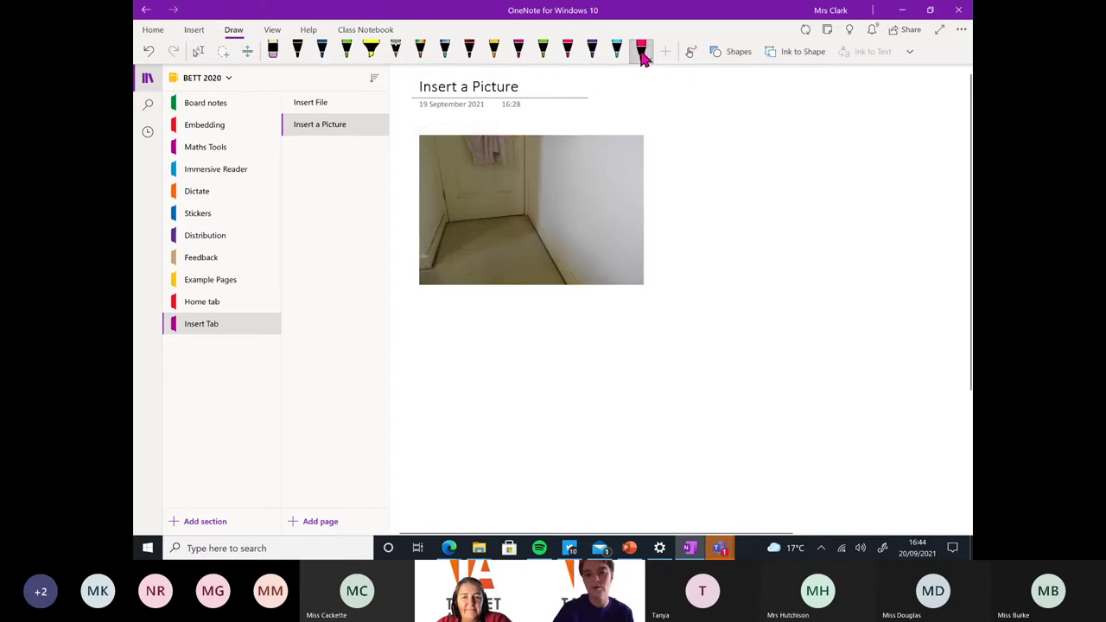
{"action": "mouse_move", "coordinate": [656, 180]}
{"action": "left_mouse_down"}
{"action": "mouse_move", "coordinate": [644, 214]}
{"action": "mouse_move", "coordinate": [592, 243]}
{"action": "left_mouse_up"}
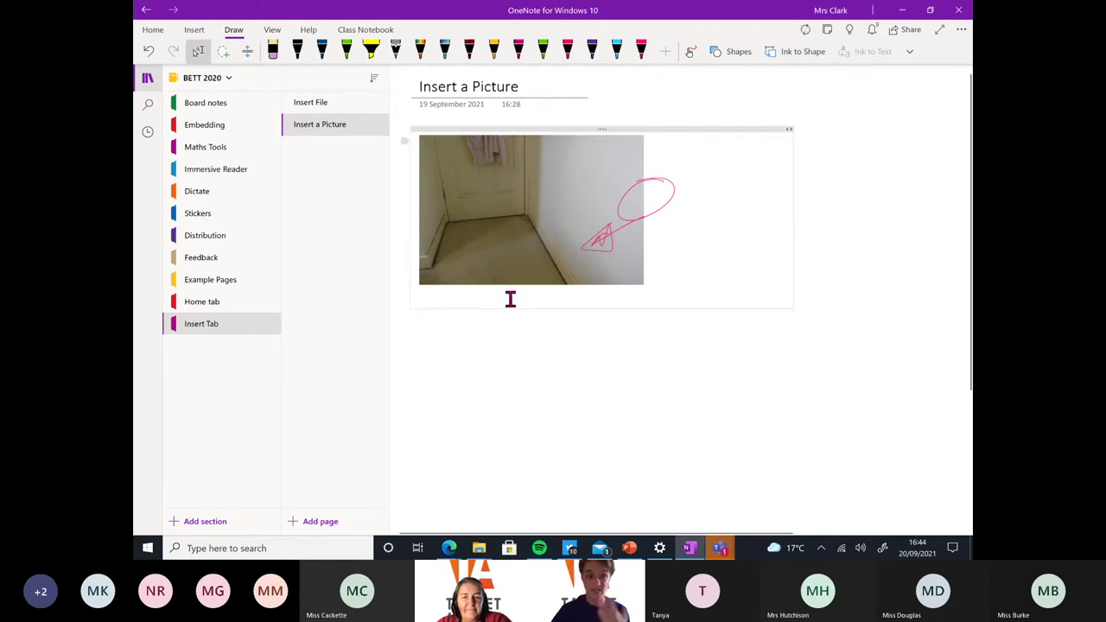
Open the Flower Dissection page in Board notes and zoom in on the flower photo
{"action": "left_click", "coordinate": [214, 107]}
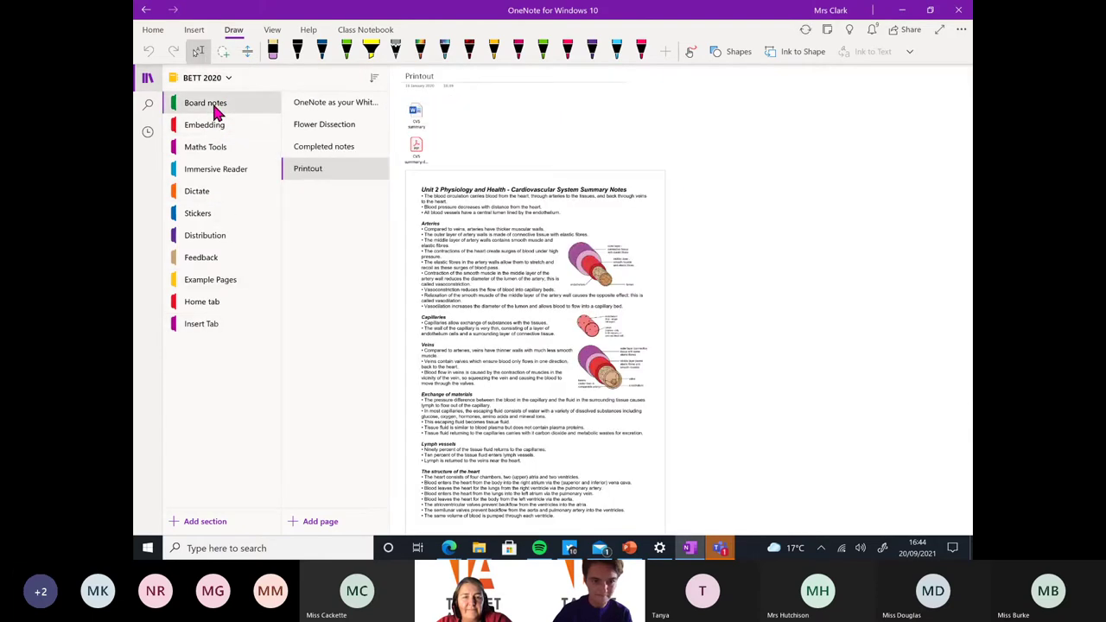
{"action": "left_click", "coordinate": [317, 131]}
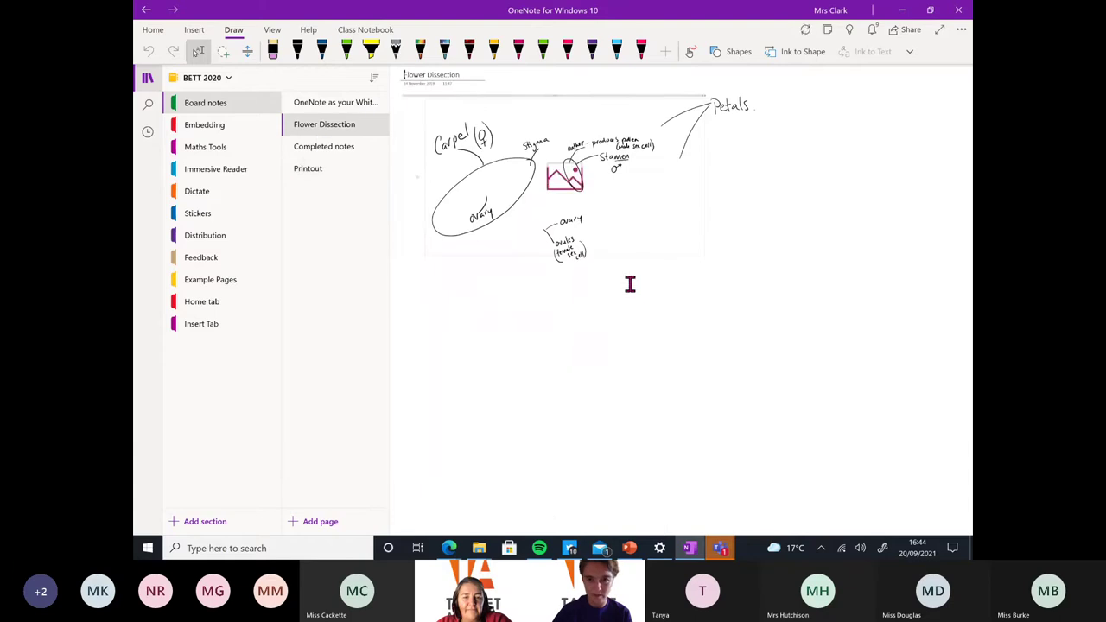
{"action": "key", "text": "ctrl+plus"}
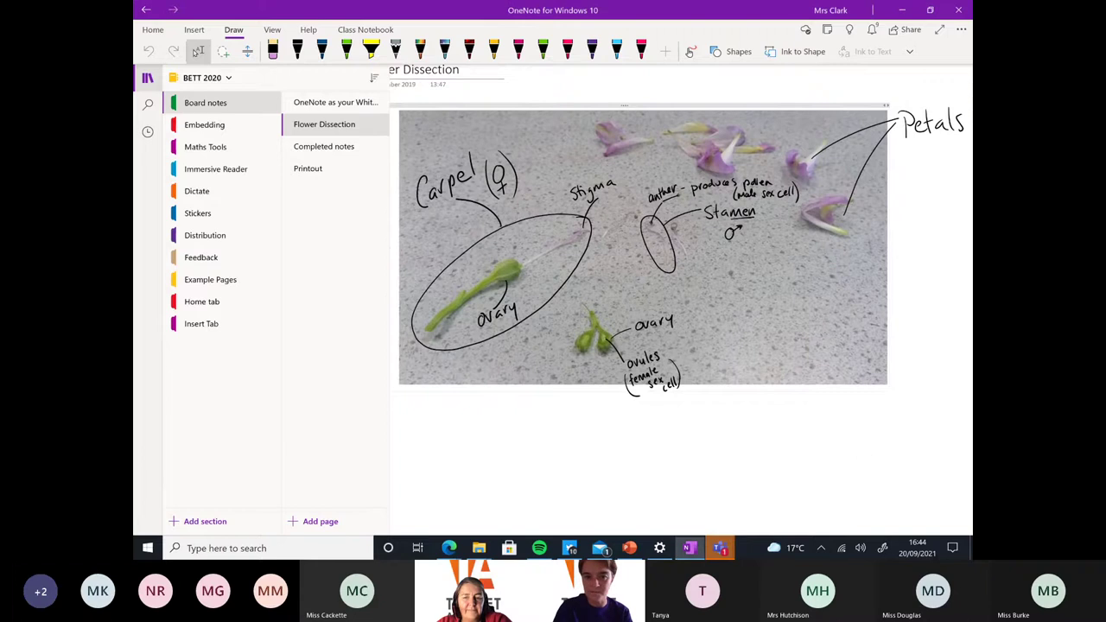
{"action": "key", "text": "ctrl+plus"}
{"action": "key", "text": "ctrl+plus"}
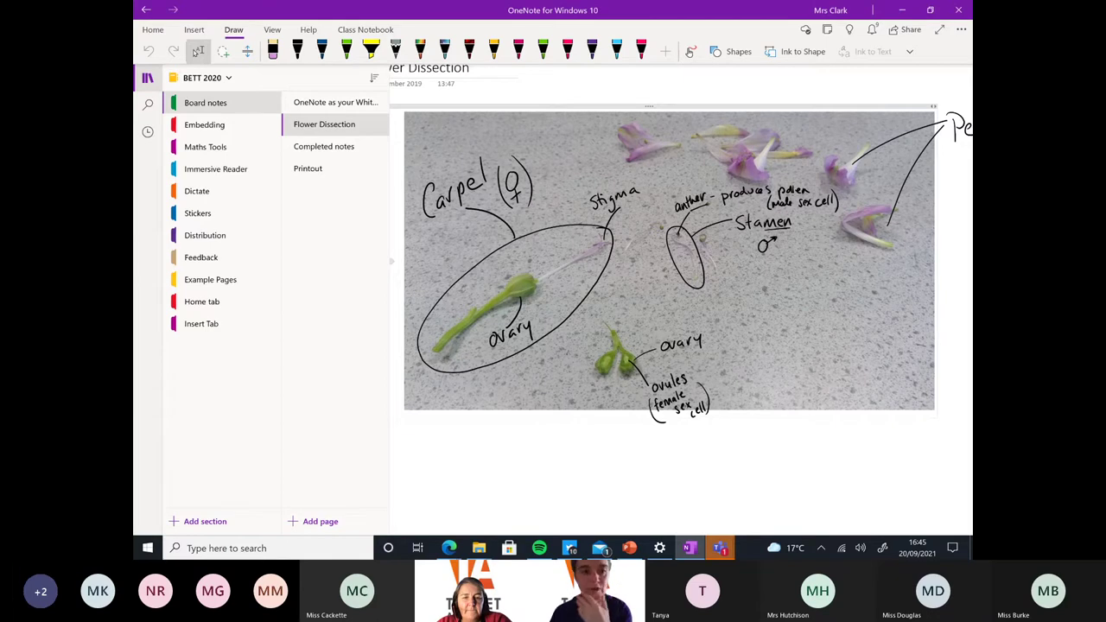
View the Feedback section's audio feedback, then return to the Insert Tab section
{"action": "left_click", "coordinate": [215, 263]}
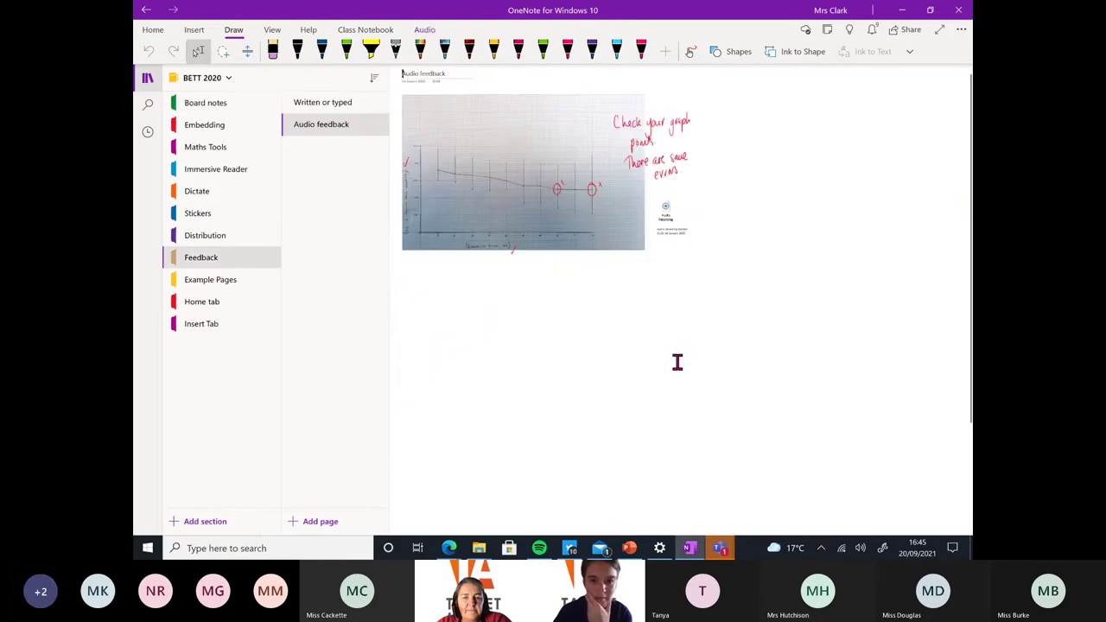
{"action": "scroll", "coordinate": [677, 362], "scroll_direction": "up", "scroll_amount": 5}
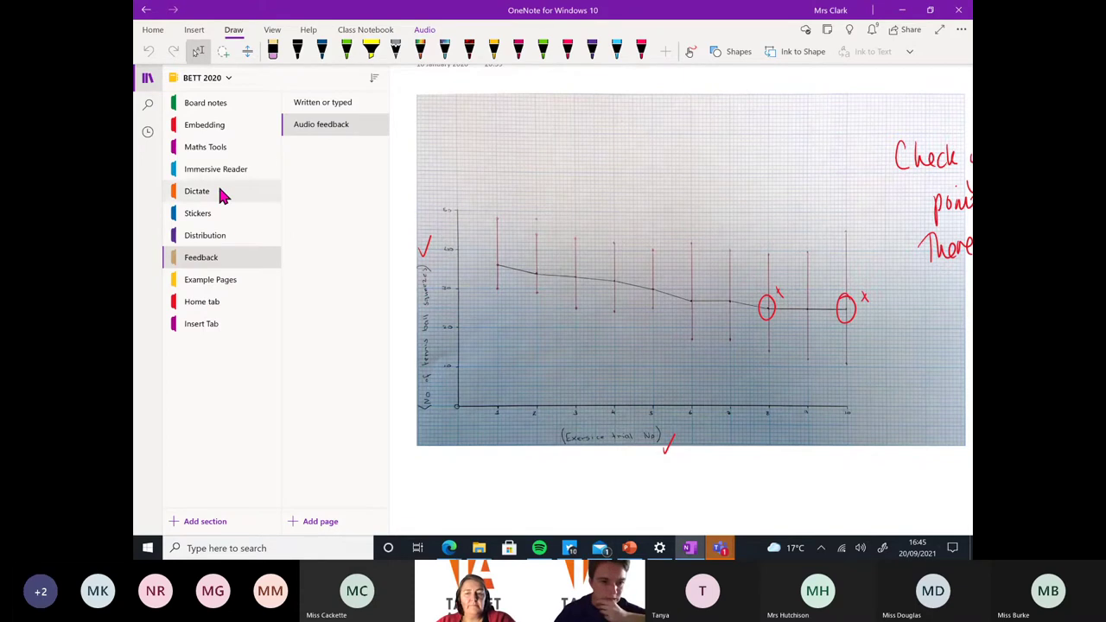
{"action": "left_click", "coordinate": [217, 323]}
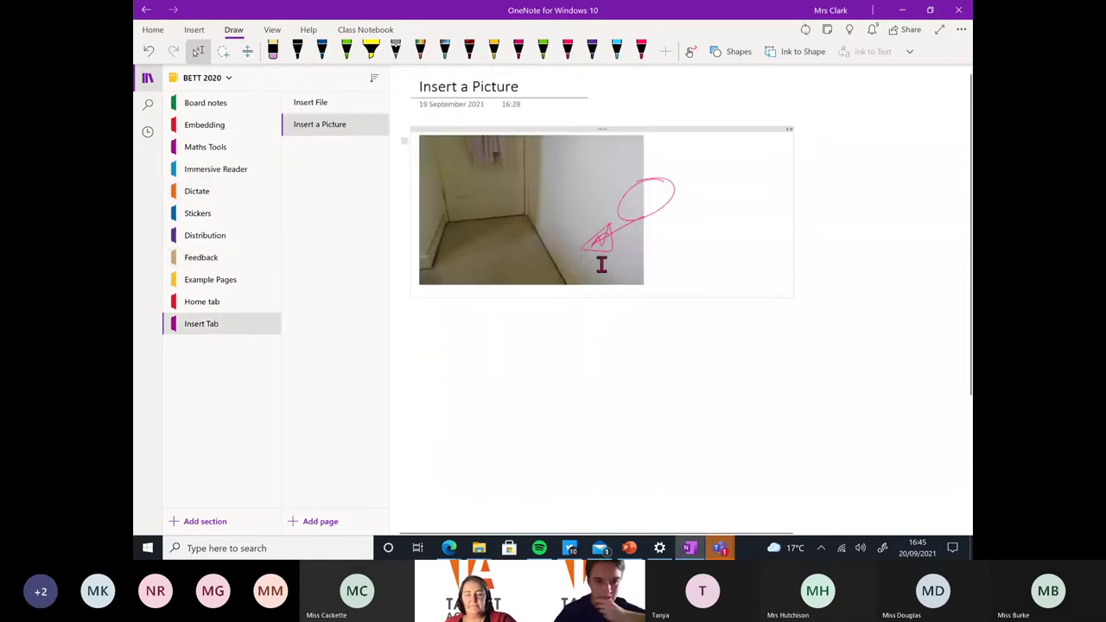
Add a new page and record a 16-second audio clip on it
{"action": "left_click", "coordinate": [335, 522]}
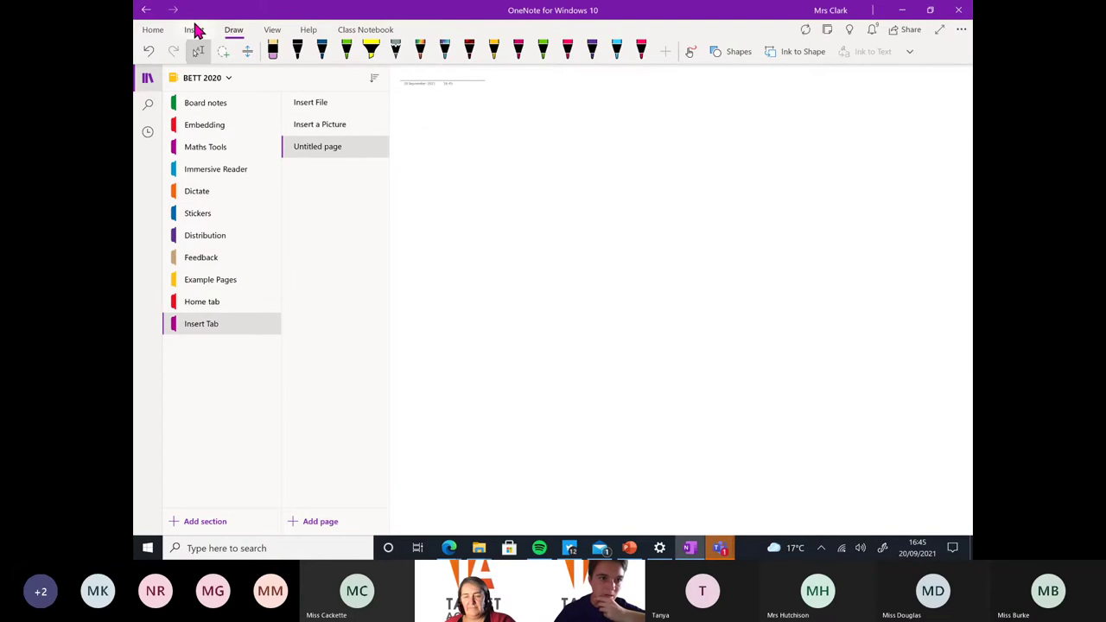
{"action": "left_click", "coordinate": [163, 31]}
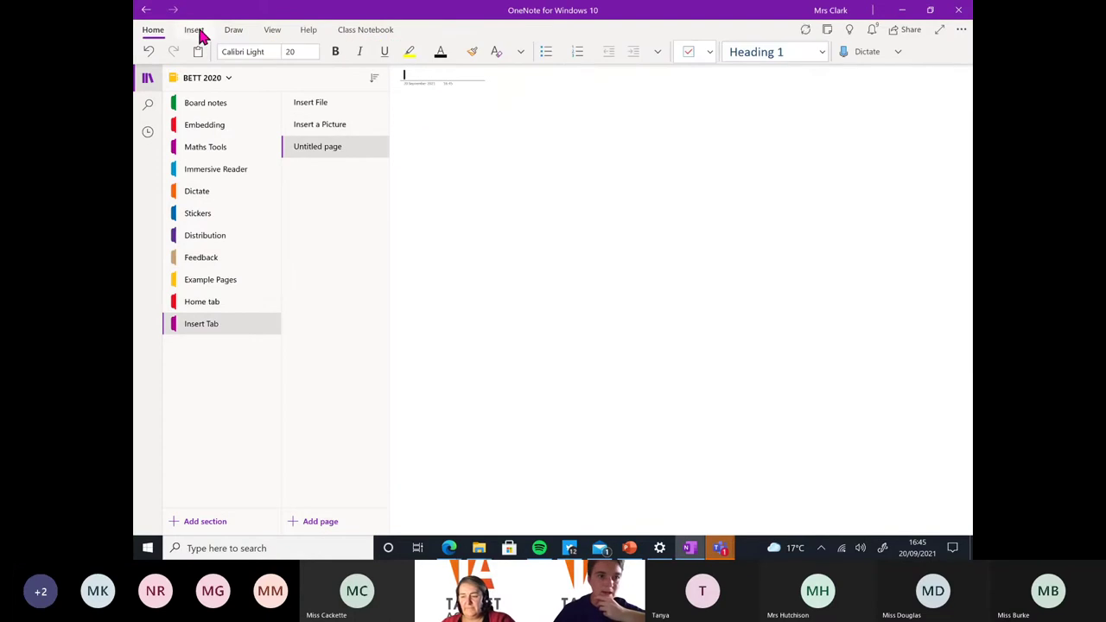
{"action": "left_click", "coordinate": [191, 31]}
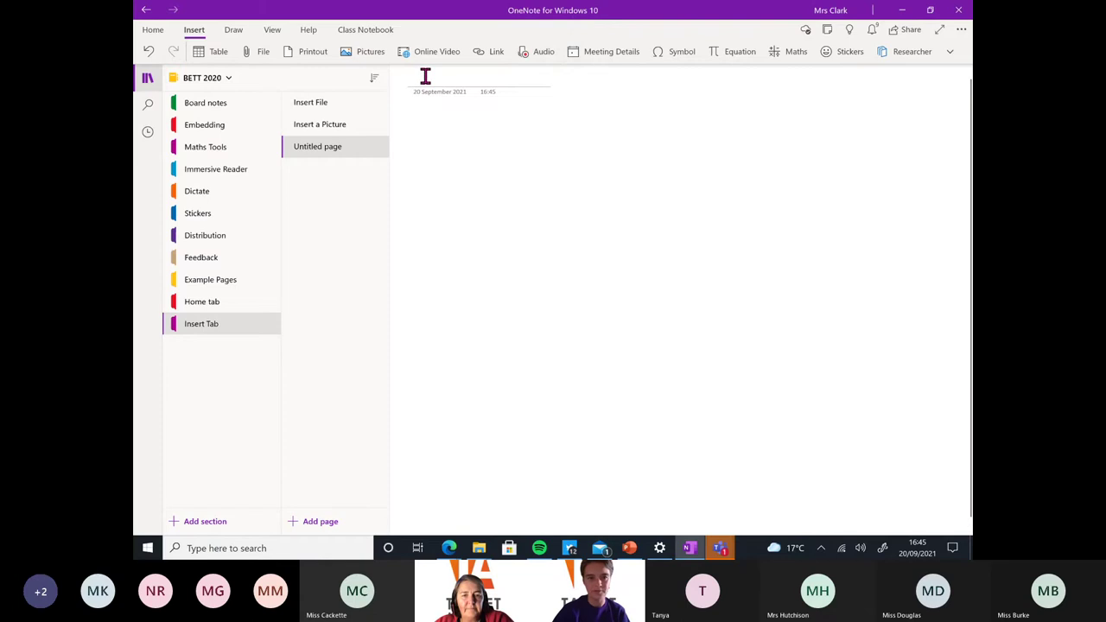
{"action": "left_click", "coordinate": [543, 57]}
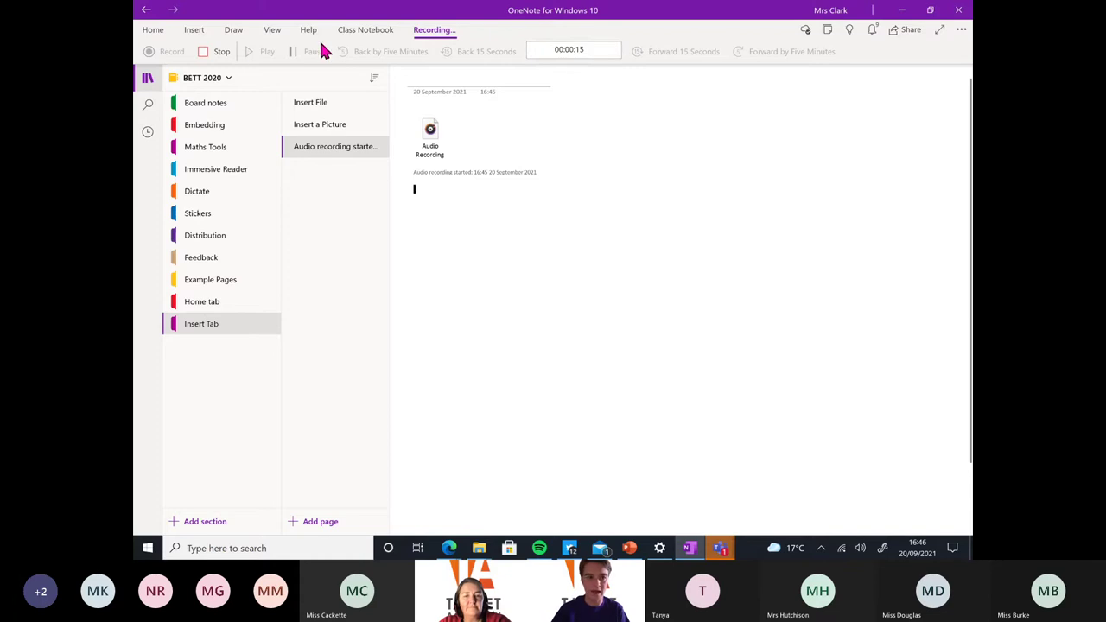
{"action": "left_click", "coordinate": [217, 52]}
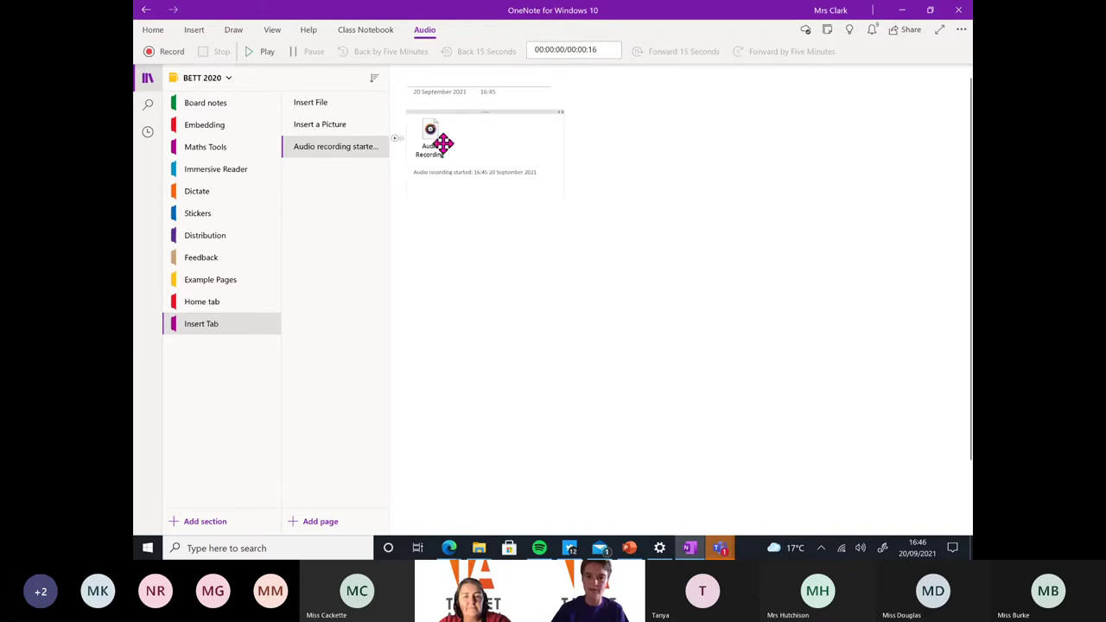
Play the recorded clip back, stop it, and set the cursor on the page
{"action": "double_click", "coordinate": [433, 137]}
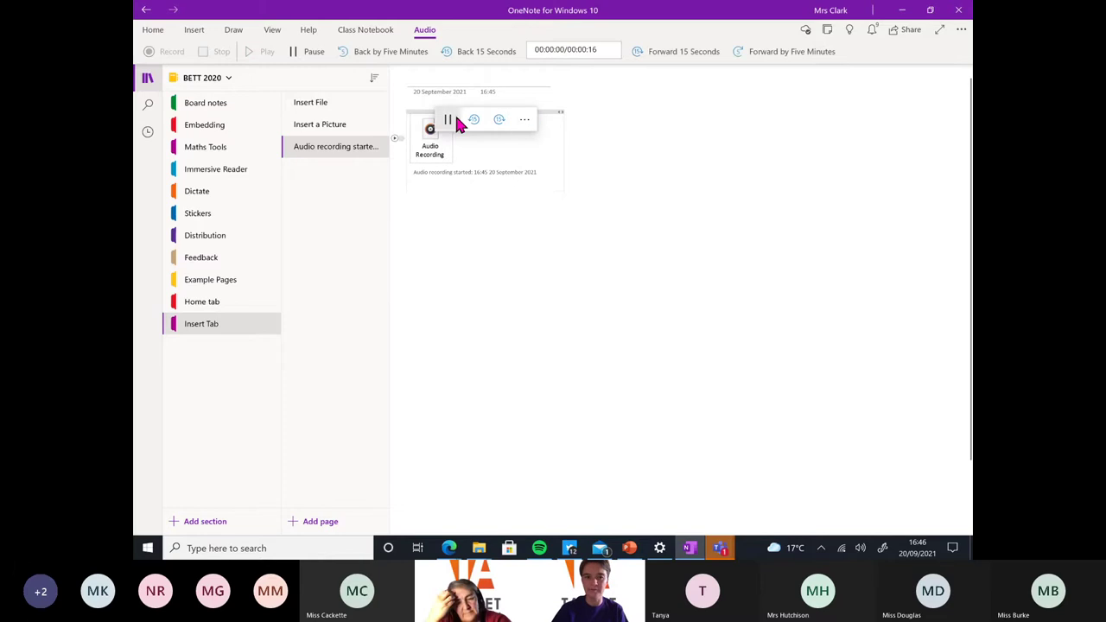
{"action": "left_click", "coordinate": [448, 119]}
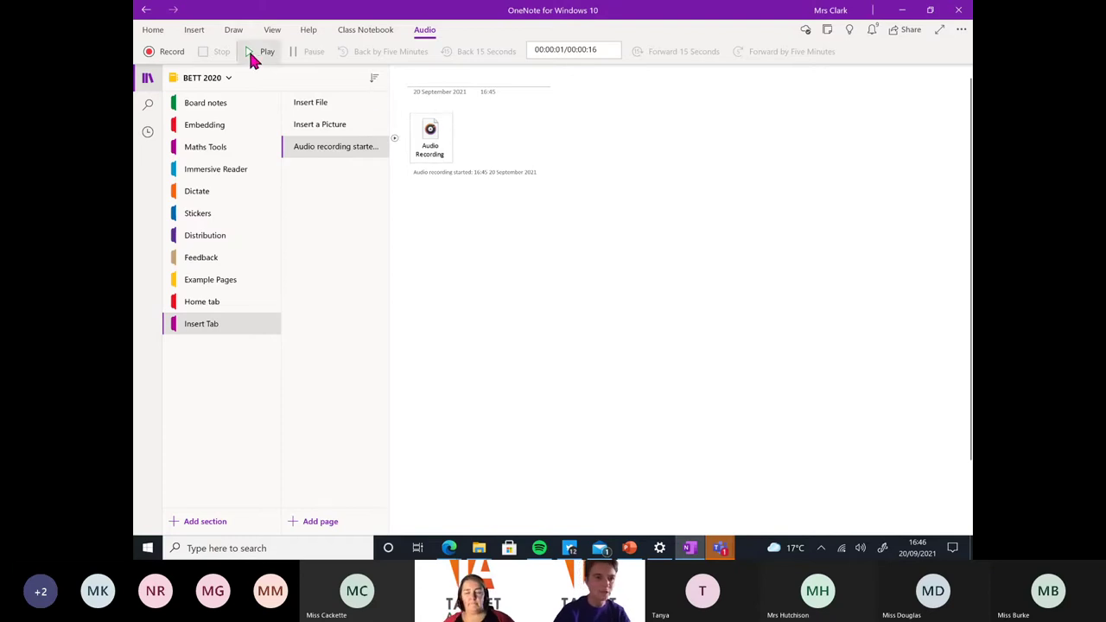
{"action": "left_click", "coordinate": [474, 289]}
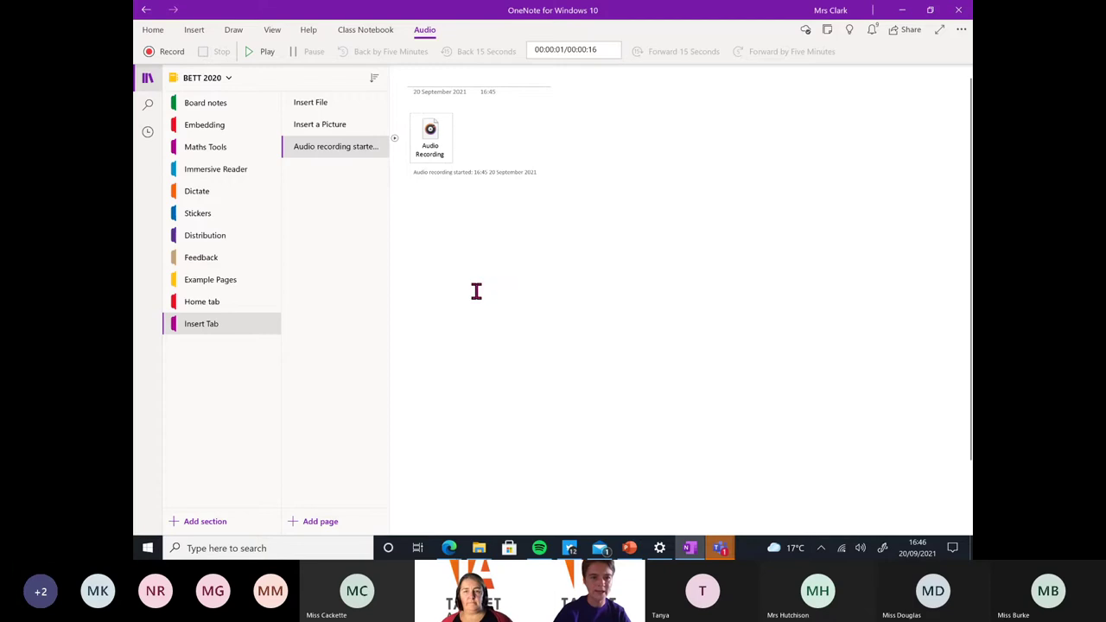
Open the Maths pane from the Insert tab, with the cursor placed below the audio clip
{"action": "left_click", "coordinate": [201, 33]}
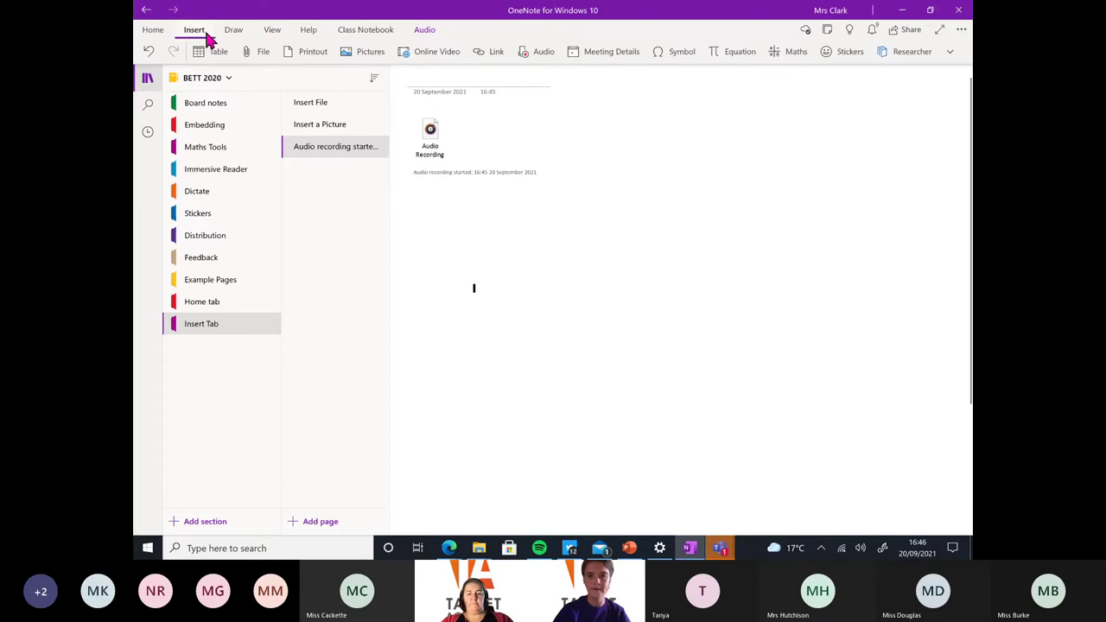
{"action": "left_click", "coordinate": [420, 220]}
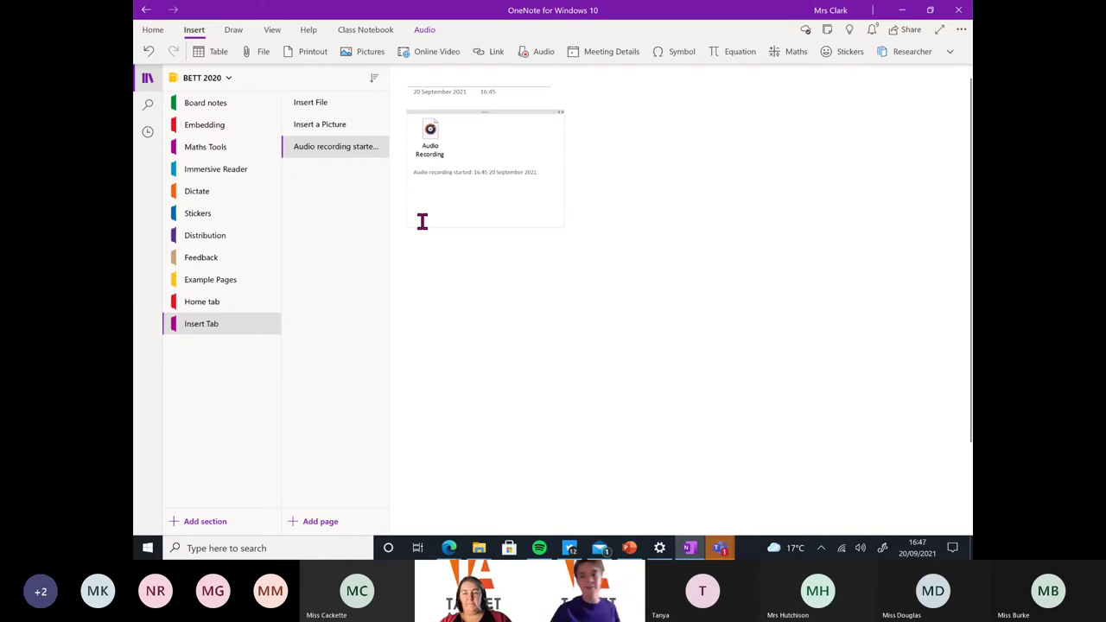
{"action": "left_click", "coordinate": [793, 60]}
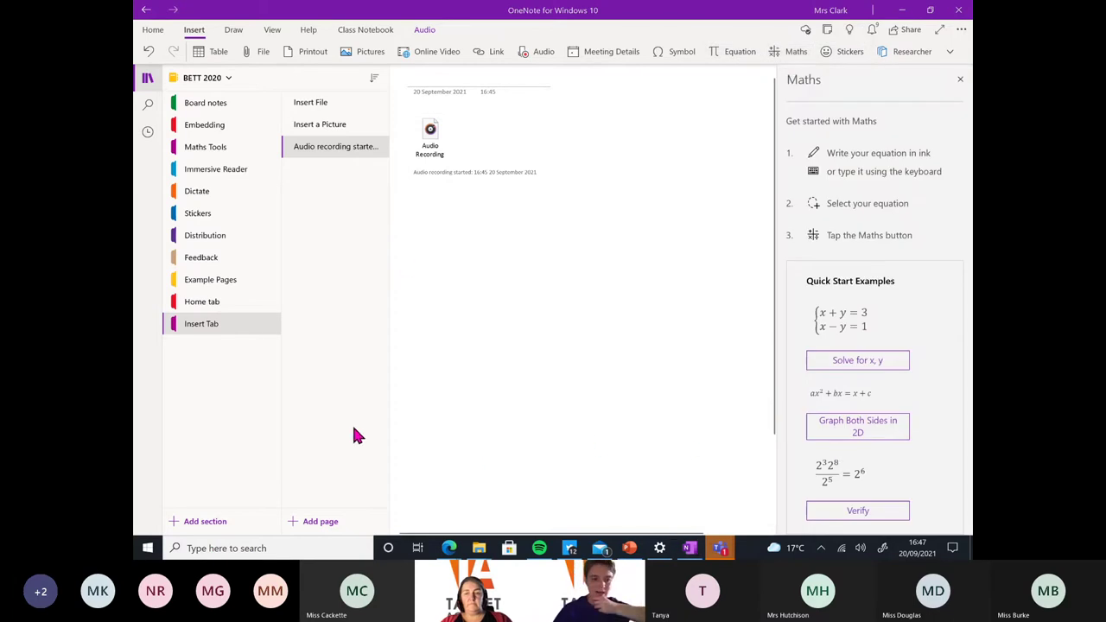
Add a new page titled 'Maths tools', correcting the typos in the title
{"action": "left_click", "coordinate": [348, 522]}
{"action": "type", "text": "<aths tools"}
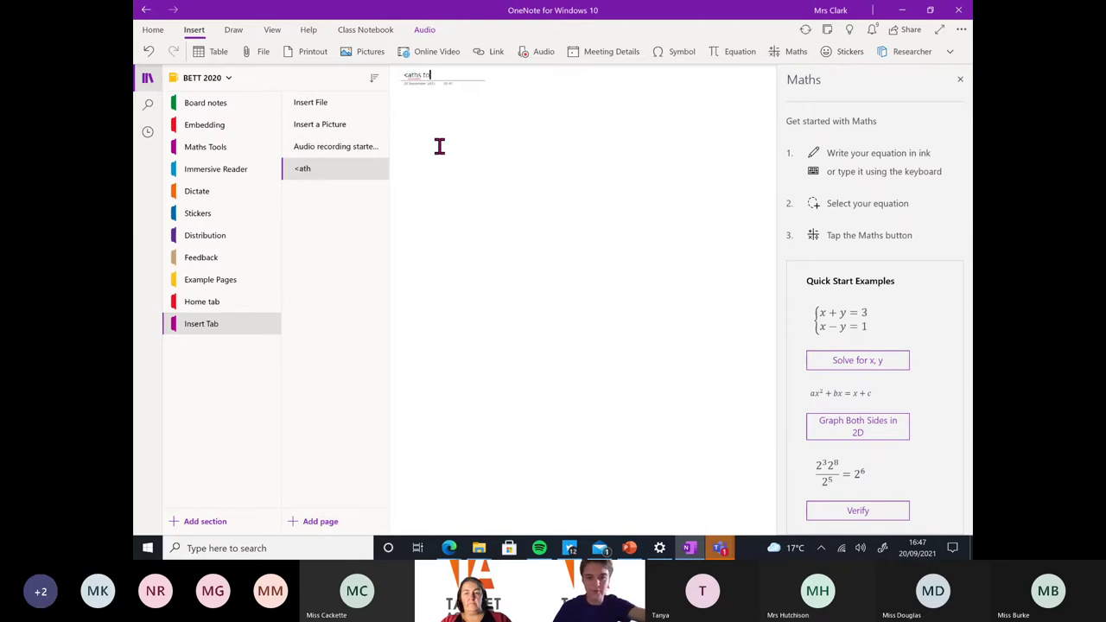
{"action": "left_click", "coordinate": [412, 76]}
{"action": "key", "text": "BackSpace"}
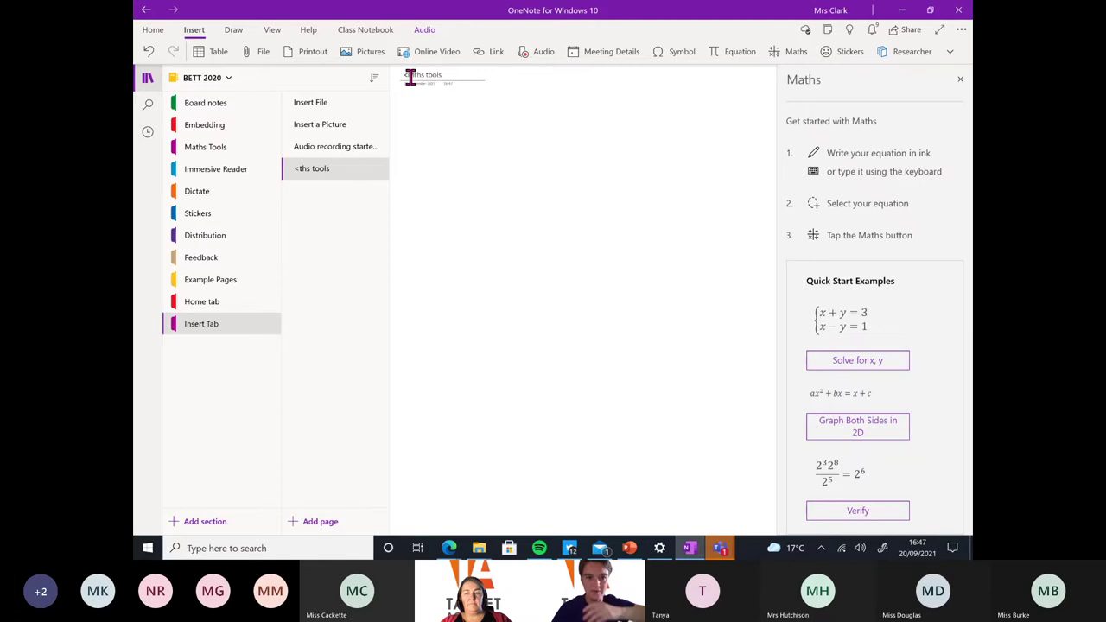
{"action": "key", "text": "BackSpace"}
{"action": "type", "text": "M"}
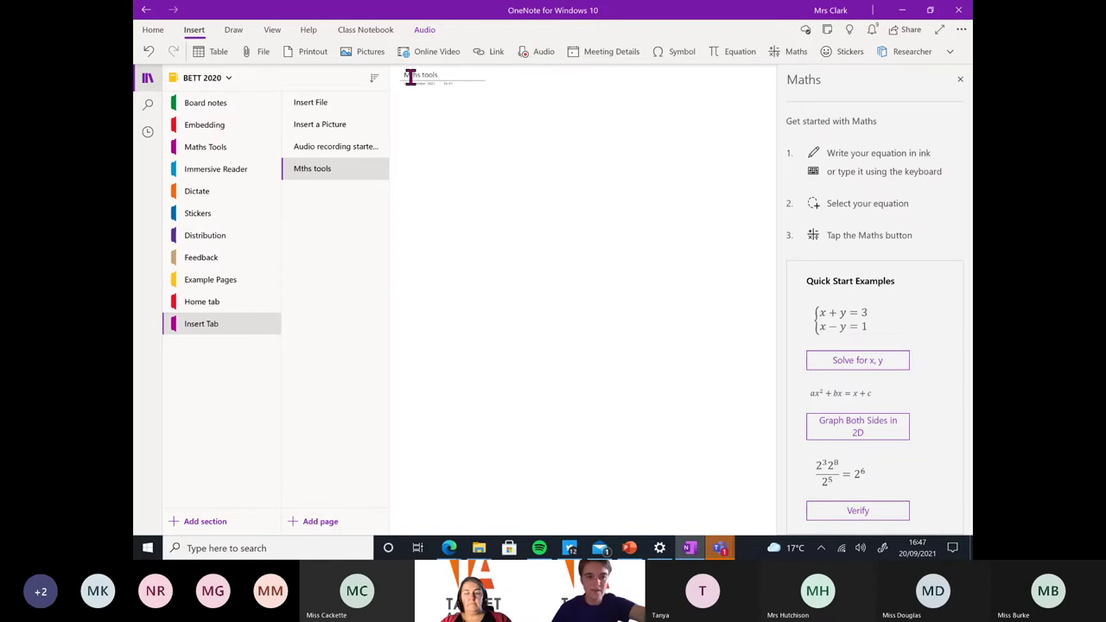
{"action": "type", "text": "a"}
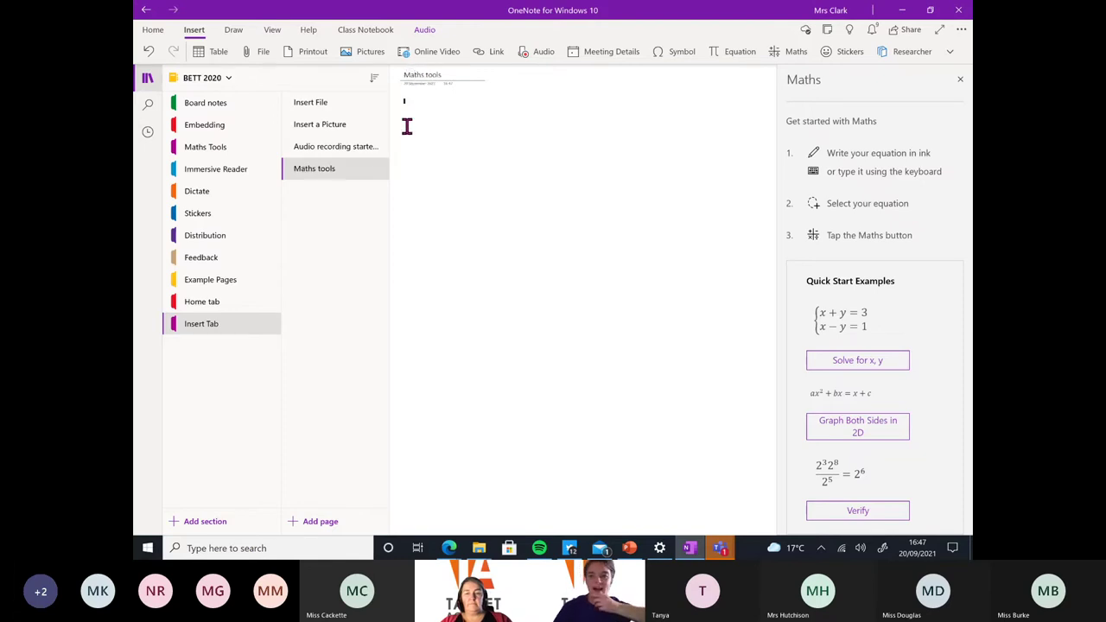
{"action": "key", "text": "ctrl+plus"}
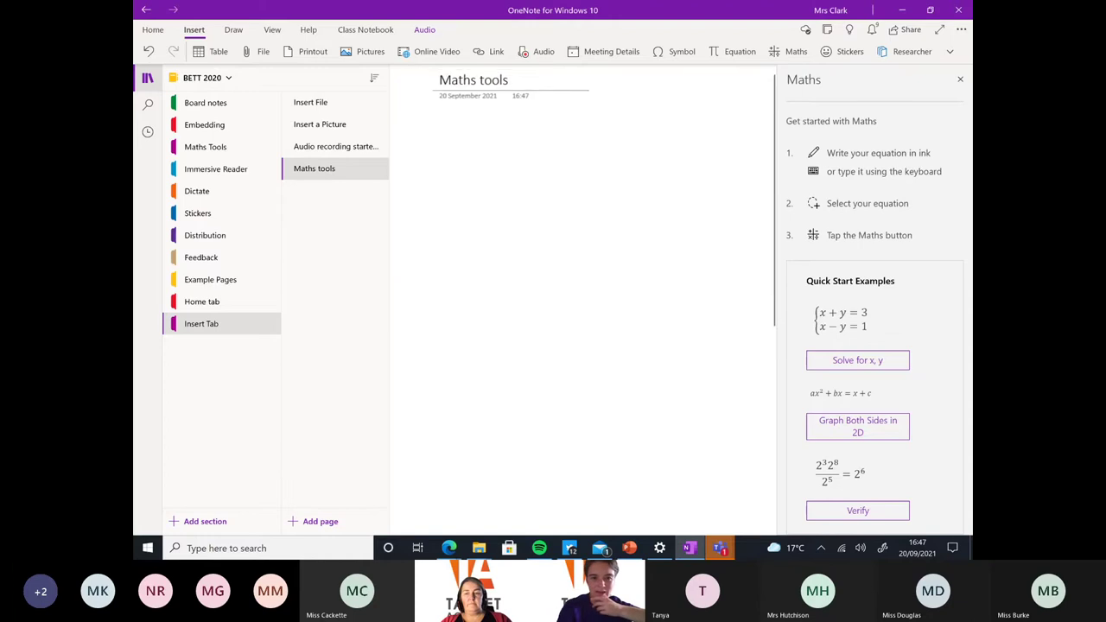
Pick the red pen on the Draw tab and hand-write x + y = 4 on the page
{"action": "left_click", "coordinate": [416, 125]}
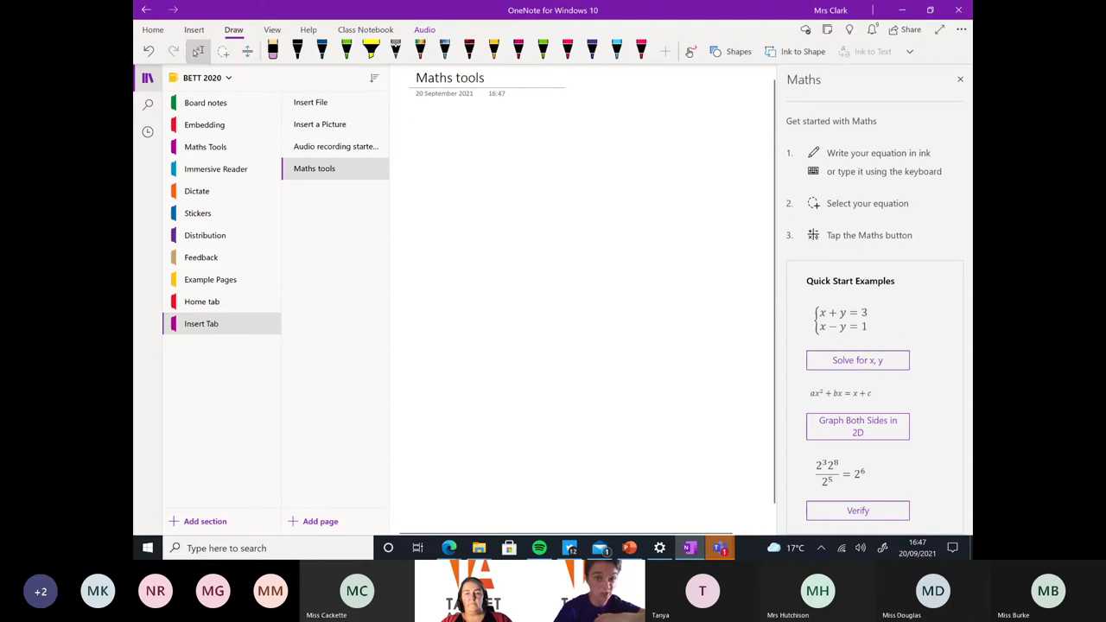
{"action": "left_click", "coordinate": [641, 51]}
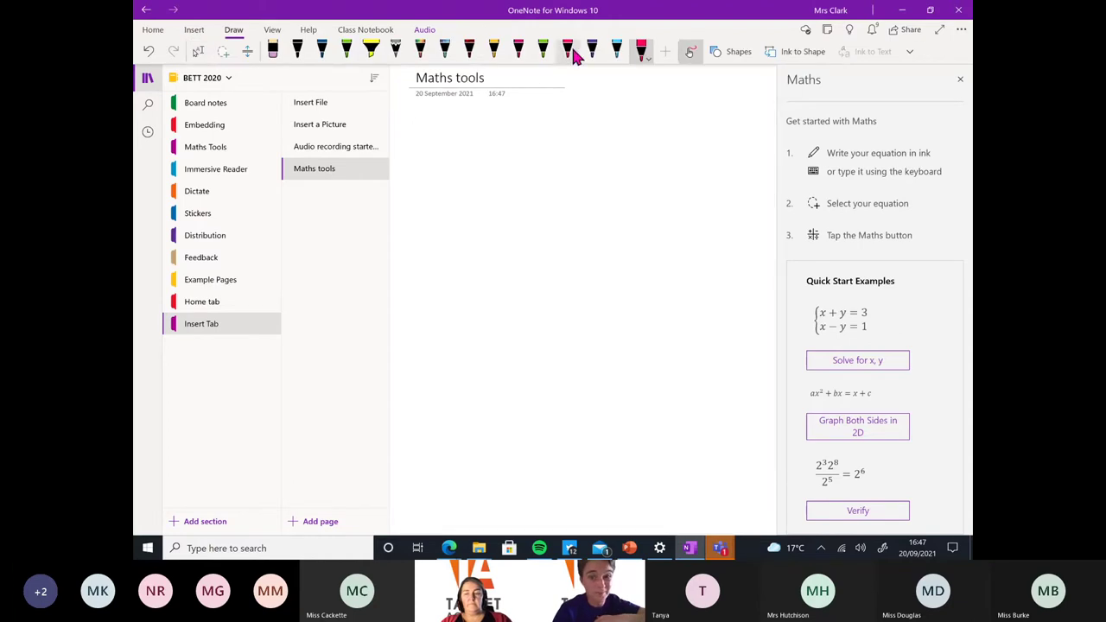
{"action": "left_click_drag", "start_coordinate": [498, 114], "coordinate": [542, 147]}
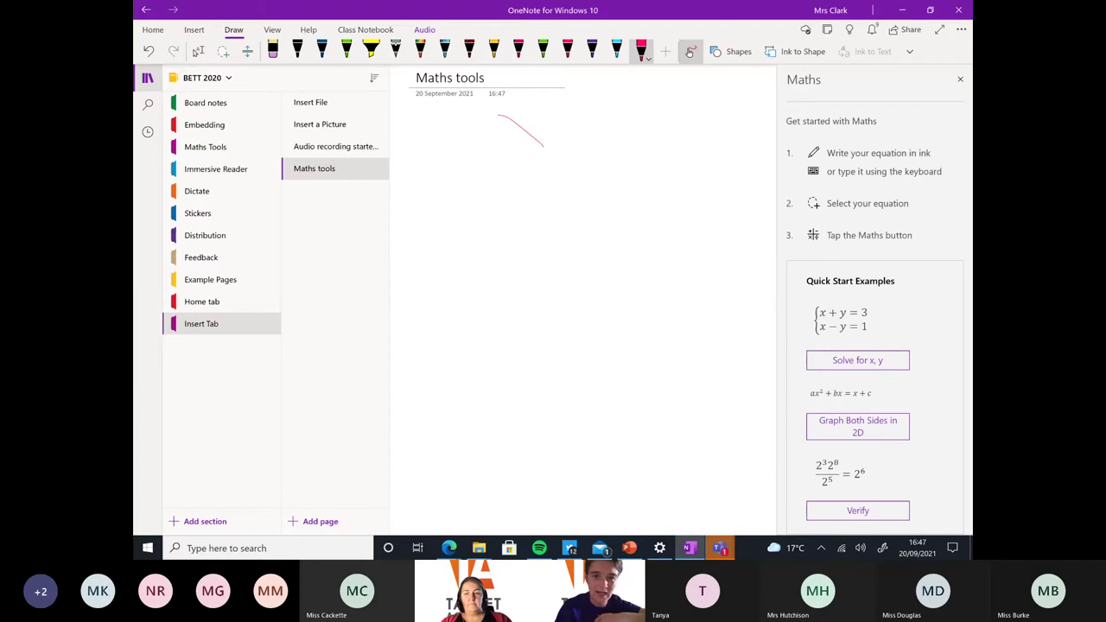
{"action": "left_click_drag", "start_coordinate": [463, 155], "coordinate": [423, 223]}
{"action": "left_click_drag", "start_coordinate": [427, 159], "coordinate": [465, 220]}
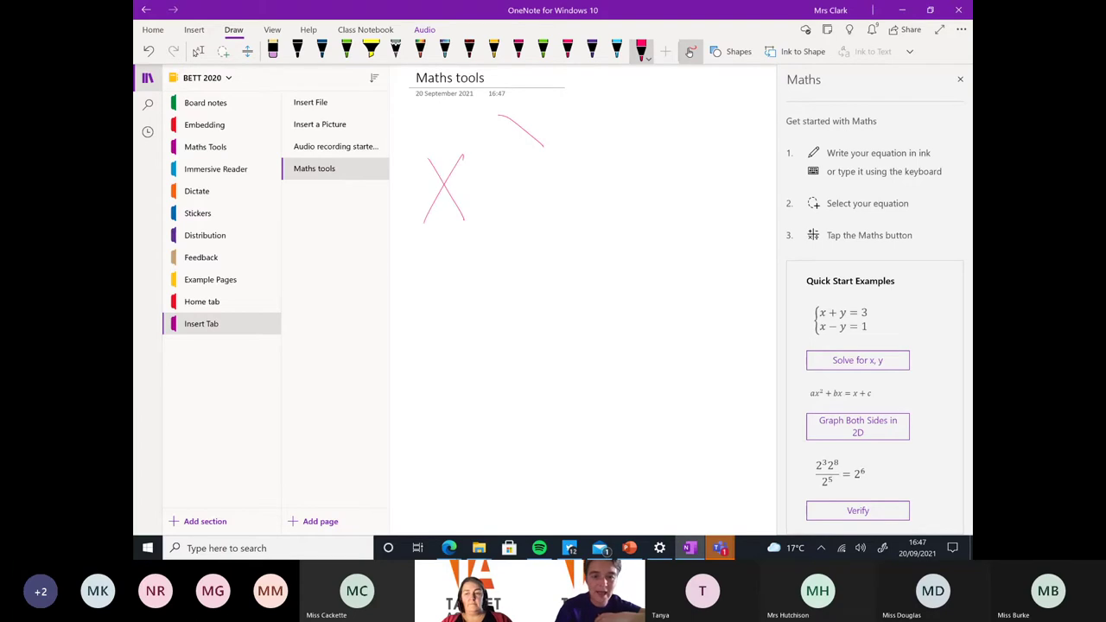
{"action": "mouse_move", "coordinate": [507, 171]}
{"action": "left_mouse_down"}
{"action": "mouse_move", "coordinate": [508, 220]}
{"action": "mouse_move", "coordinate": [521, 183]}
{"action": "mouse_move", "coordinate": [566, 164]}
{"action": "mouse_move", "coordinate": [529, 259]}
{"action": "left_mouse_up"}
{"action": "left_click_drag", "start_coordinate": [596, 180], "coordinate": [629, 175]}
{"action": "left_click_drag", "start_coordinate": [592, 202], "coordinate": [619, 197]}
{"action": "mouse_move", "coordinate": [666, 136]}
{"action": "left_mouse_down"}
{"action": "mouse_move", "coordinate": [682, 201]}
{"action": "mouse_move", "coordinate": [714, 193]}
{"action": "left_mouse_up"}
{"action": "left_click_drag", "start_coordinate": [679, 167], "coordinate": [679, 249]}
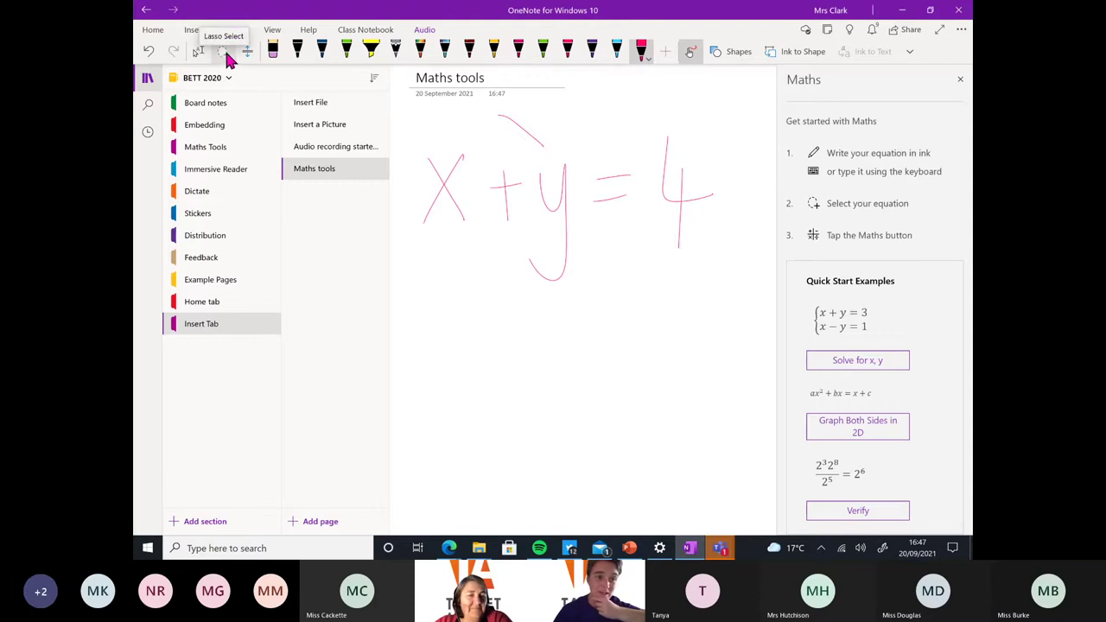
Lasso-select the handwritten x + y = 4 and send it to the Maths pane for recognition
{"action": "left_click", "coordinate": [223, 53]}
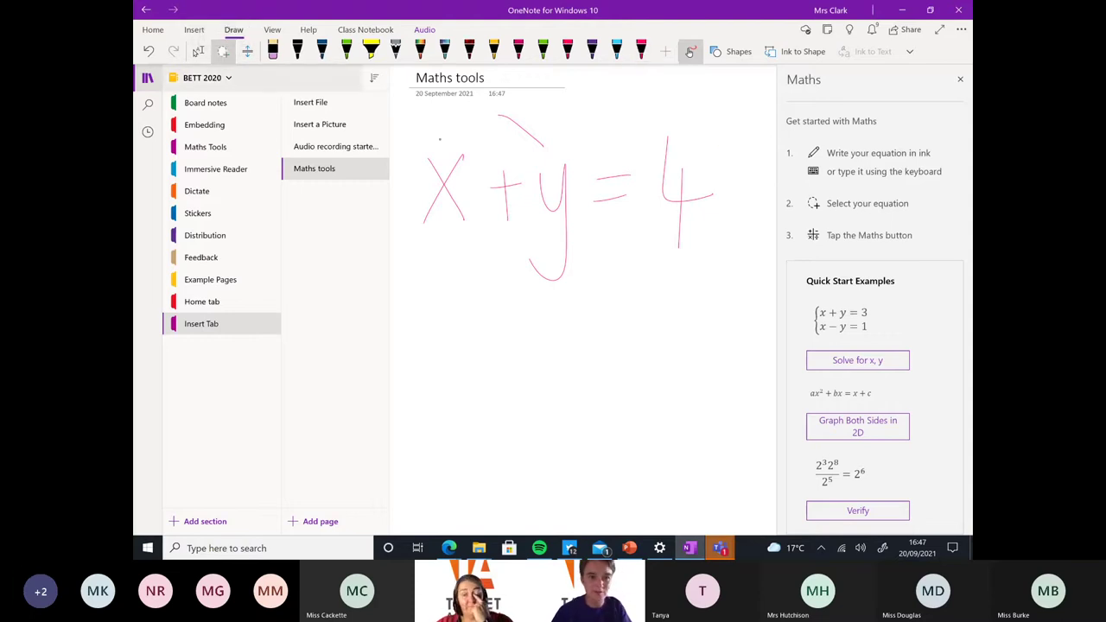
{"action": "mouse_move", "coordinate": [728, 133]}
{"action": "left_mouse_down"}
{"action": "mouse_move", "coordinate": [457, 111]}
{"action": "mouse_move", "coordinate": [417, 242]}
{"action": "mouse_move", "coordinate": [498, 311]}
{"action": "mouse_move", "coordinate": [738, 271]}
{"action": "mouse_move", "coordinate": [743, 147]}
{"action": "mouse_move", "coordinate": [731, 131]}
{"action": "left_mouse_up"}
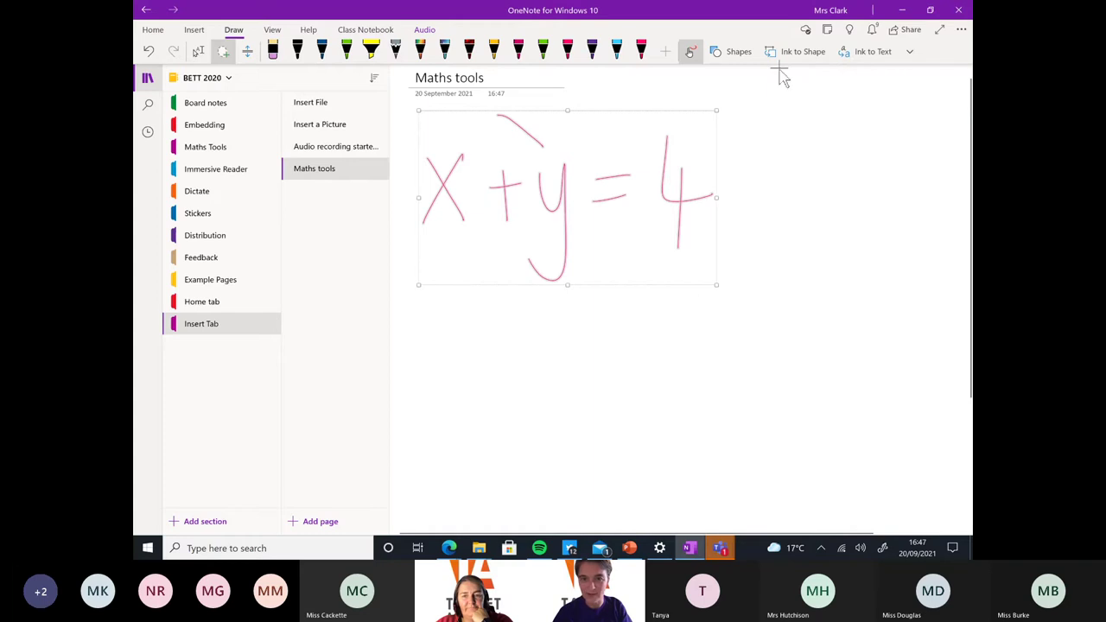
{"action": "left_click", "coordinate": [205, 29]}
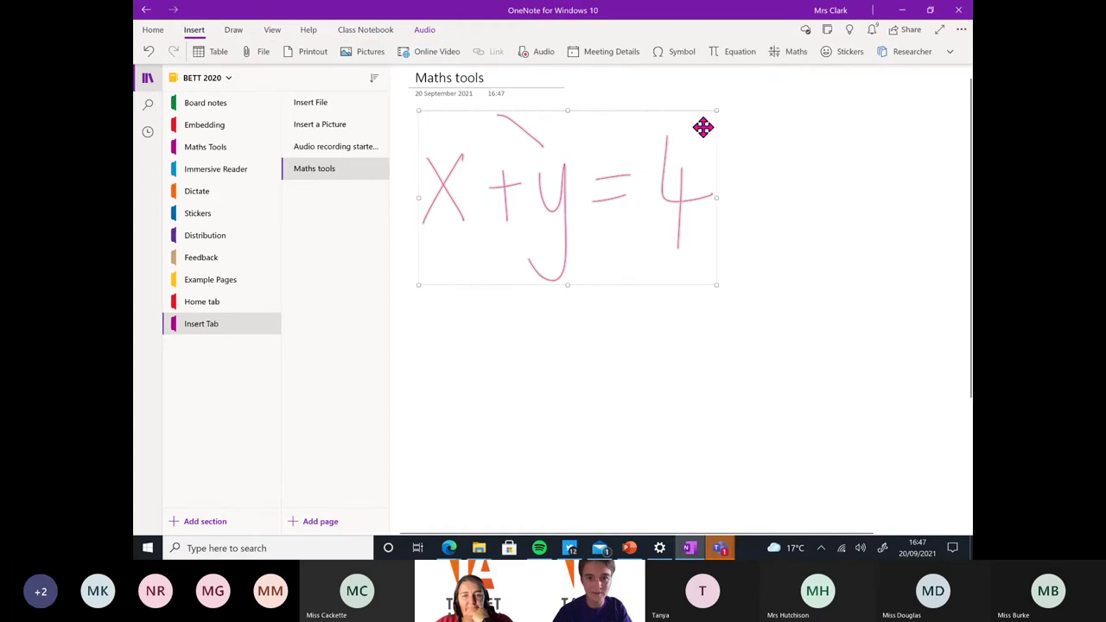
{"action": "left_click", "coordinate": [793, 52]}
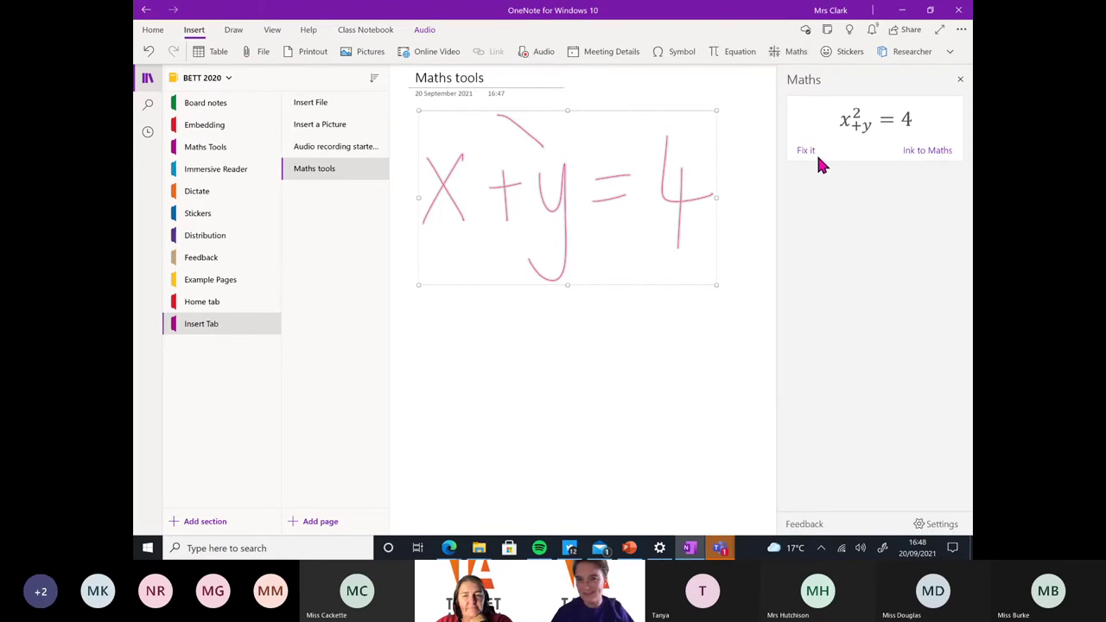
{"action": "left_click", "coordinate": [704, 114]}
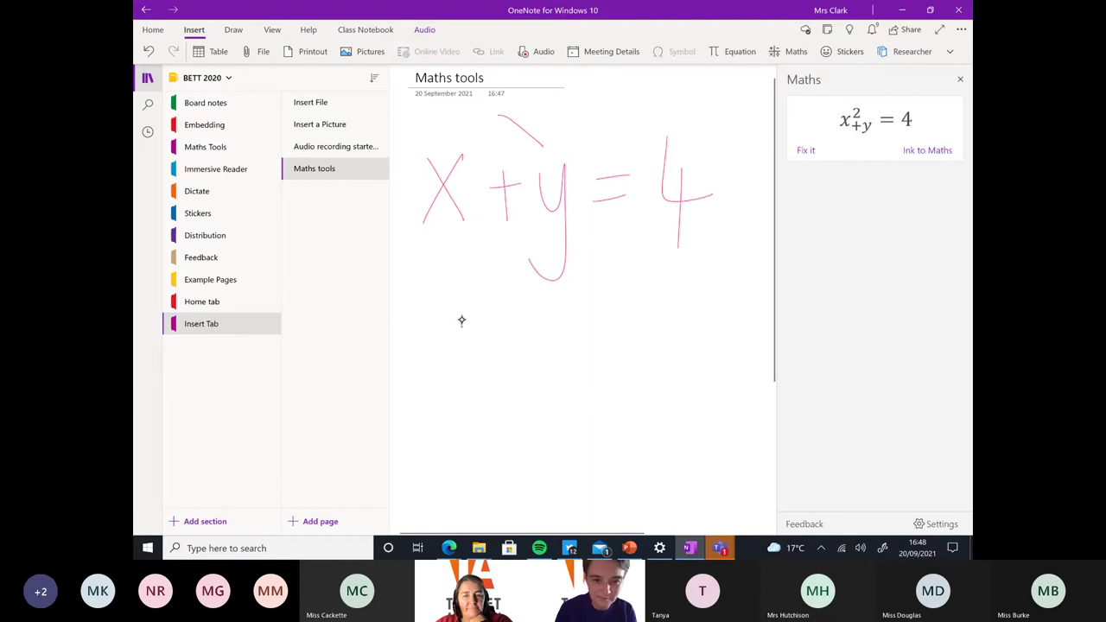
{"action": "left_click_drag", "start_coordinate": [433, 350], "coordinate": [437, 326]}
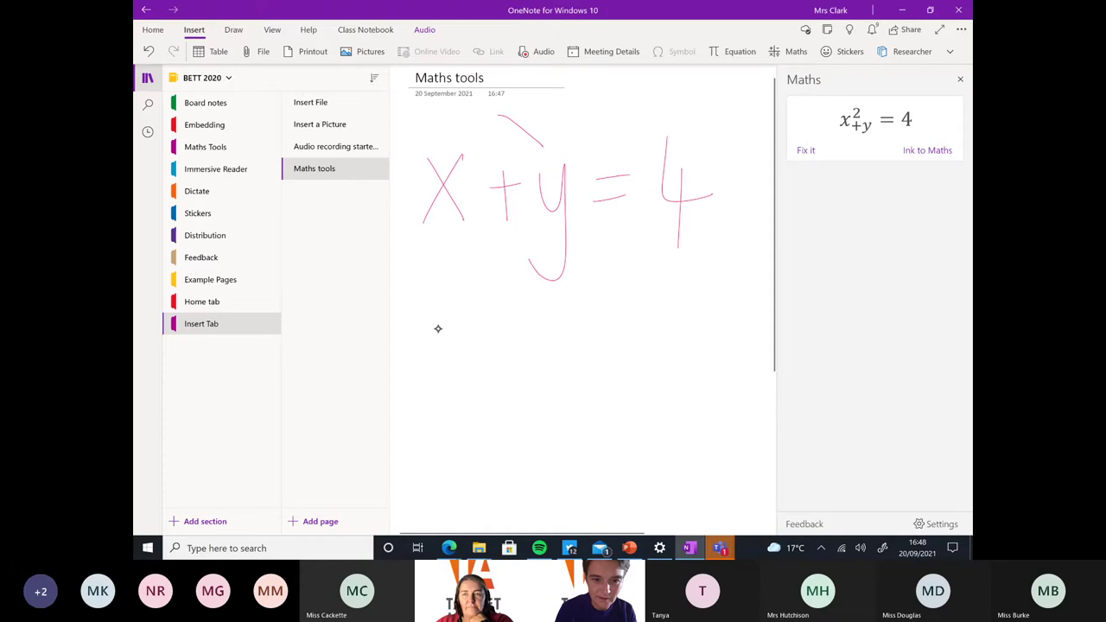
Try correcting the misread x² + y = 4 with Fix it, then close the Maths pane
{"action": "left_click", "coordinate": [235, 31]}
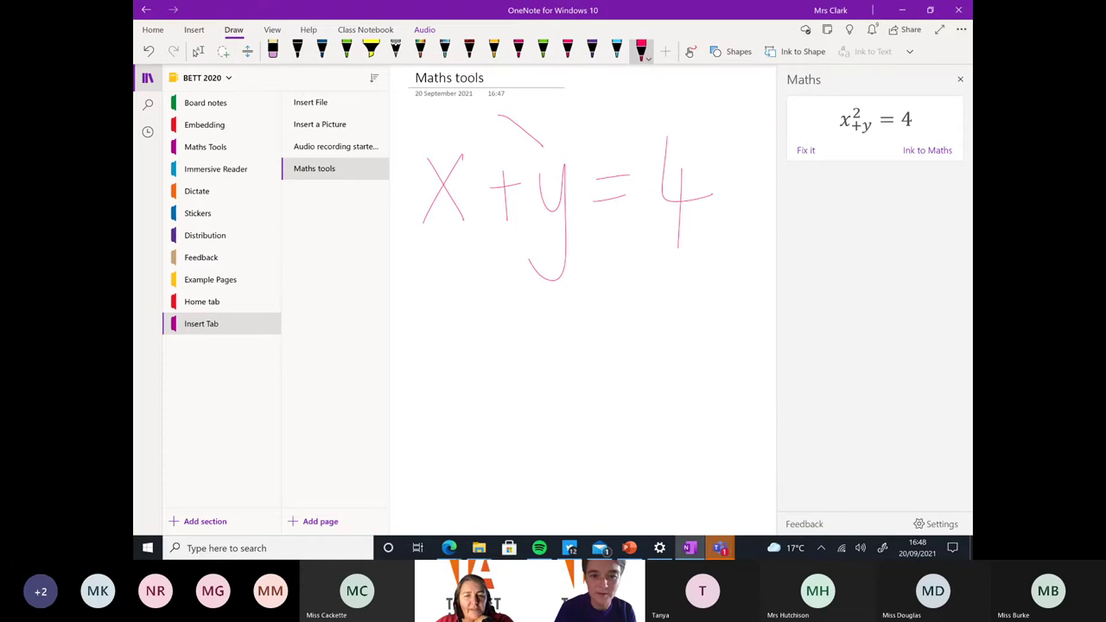
{"action": "left_click", "coordinate": [805, 153]}
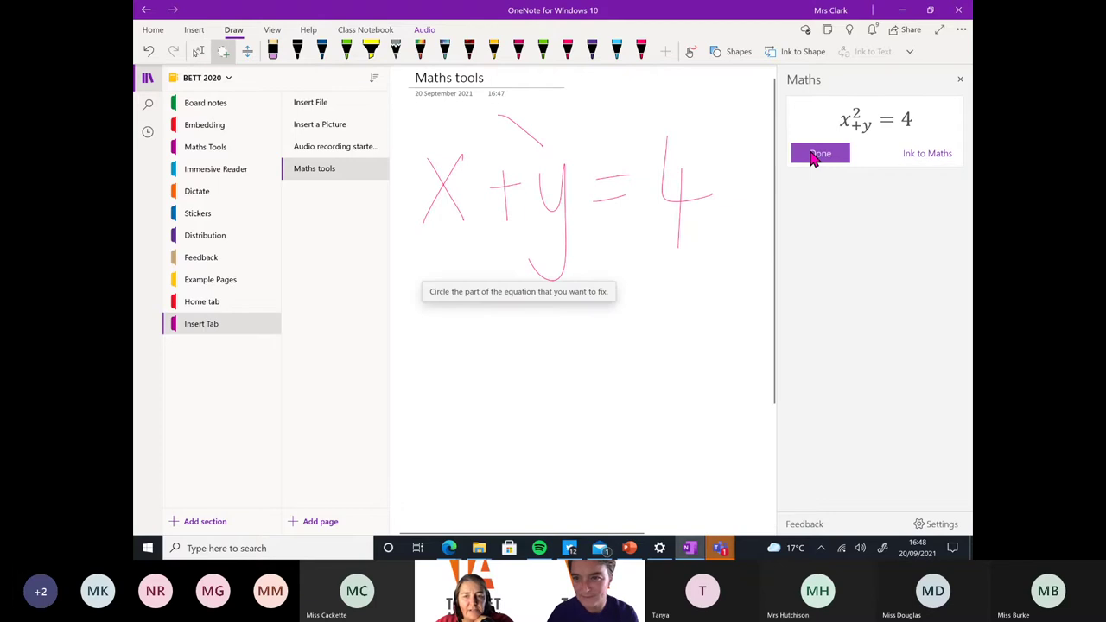
{"action": "left_click", "coordinate": [812, 156]}
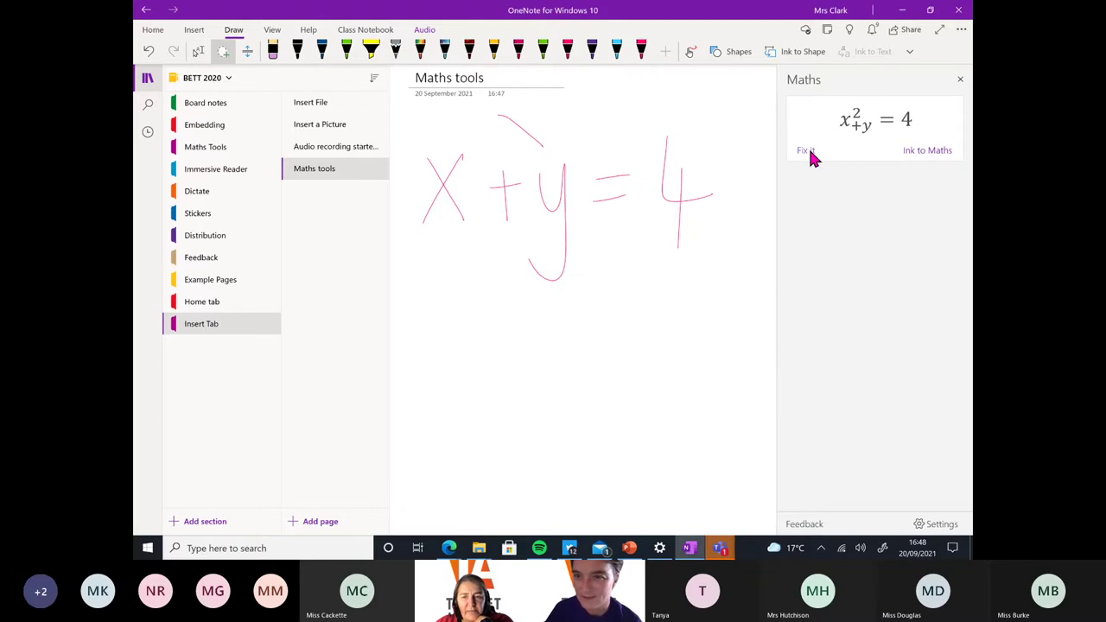
{"action": "left_click", "coordinate": [811, 154]}
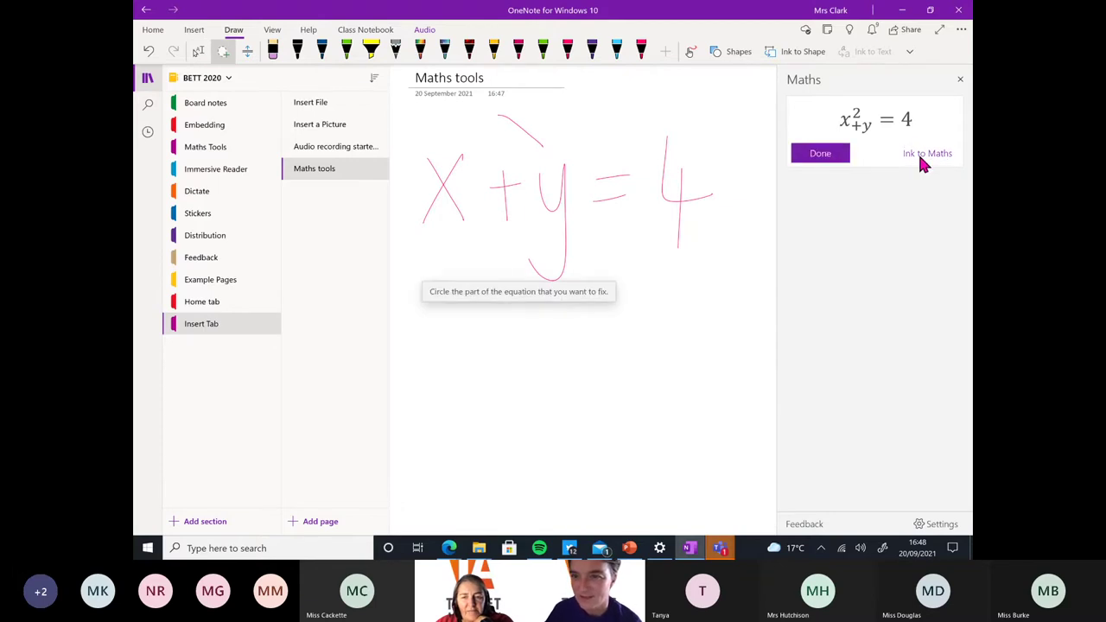
{"action": "left_click", "coordinate": [963, 80]}
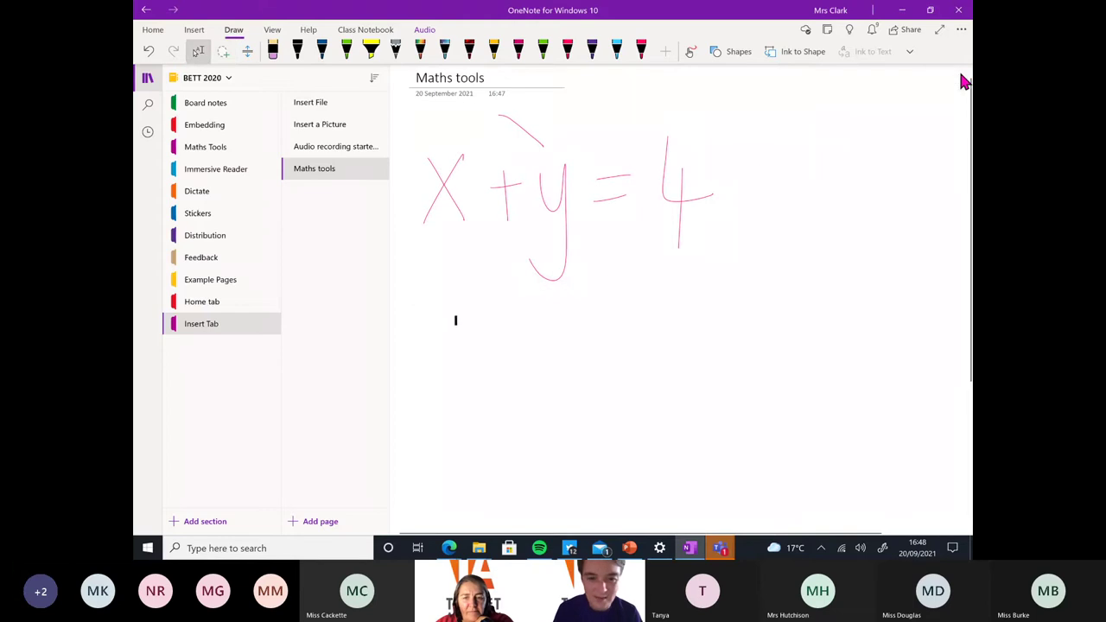
Erase the stray red x and hand-write 3 + 4 = in red ink
{"action": "left_click", "coordinate": [640, 51]}
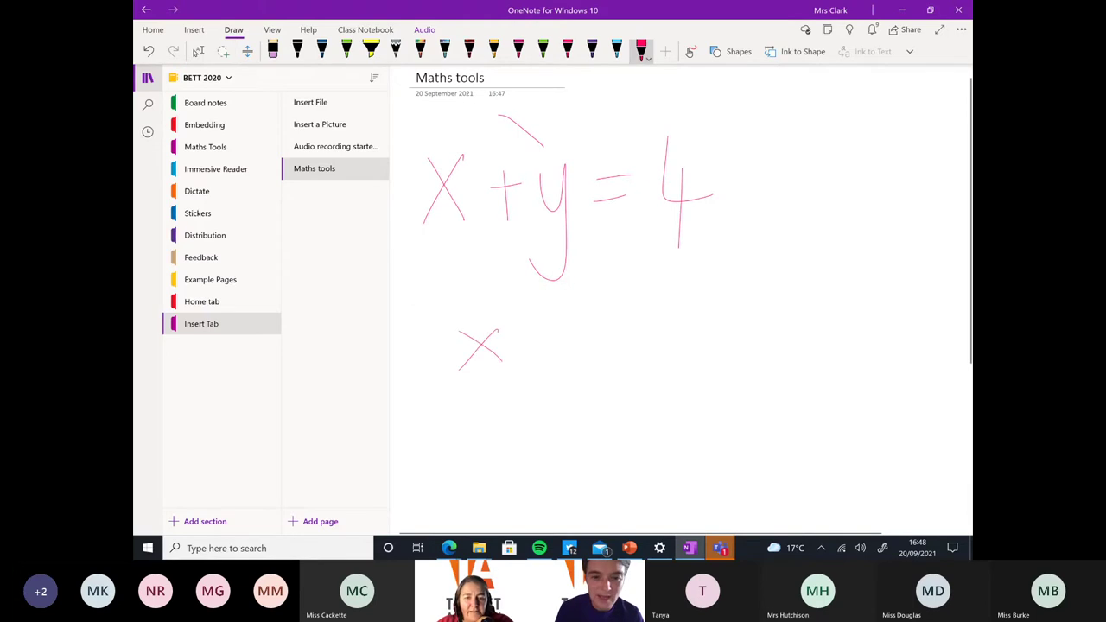
{"action": "left_click", "coordinate": [500, 341]}
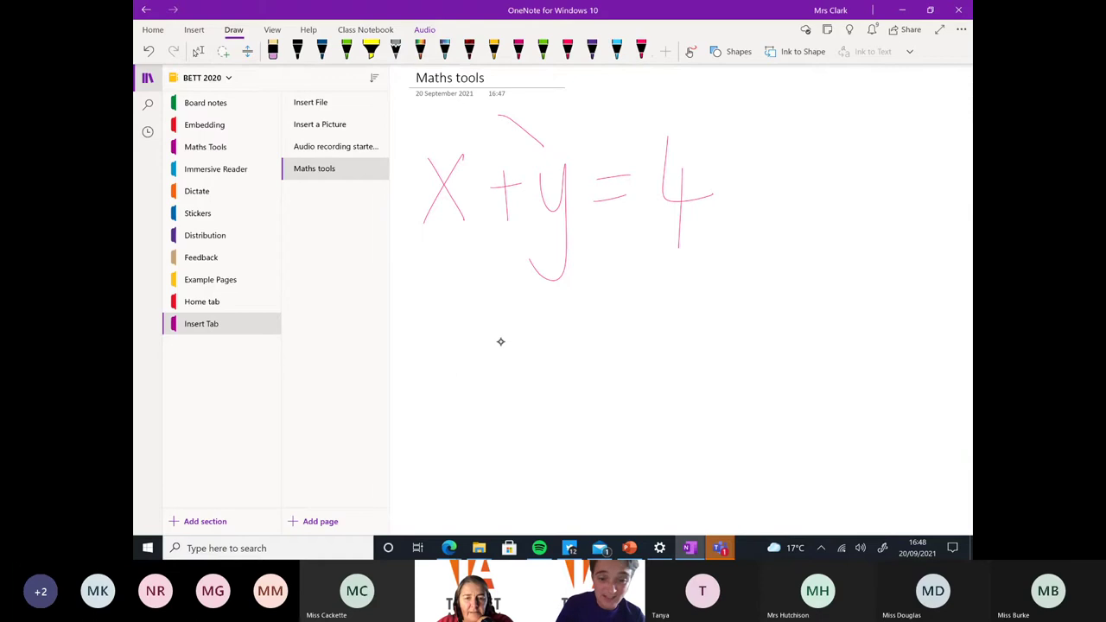
{"action": "left_click_drag", "start_coordinate": [457, 329], "coordinate": [457, 375]}
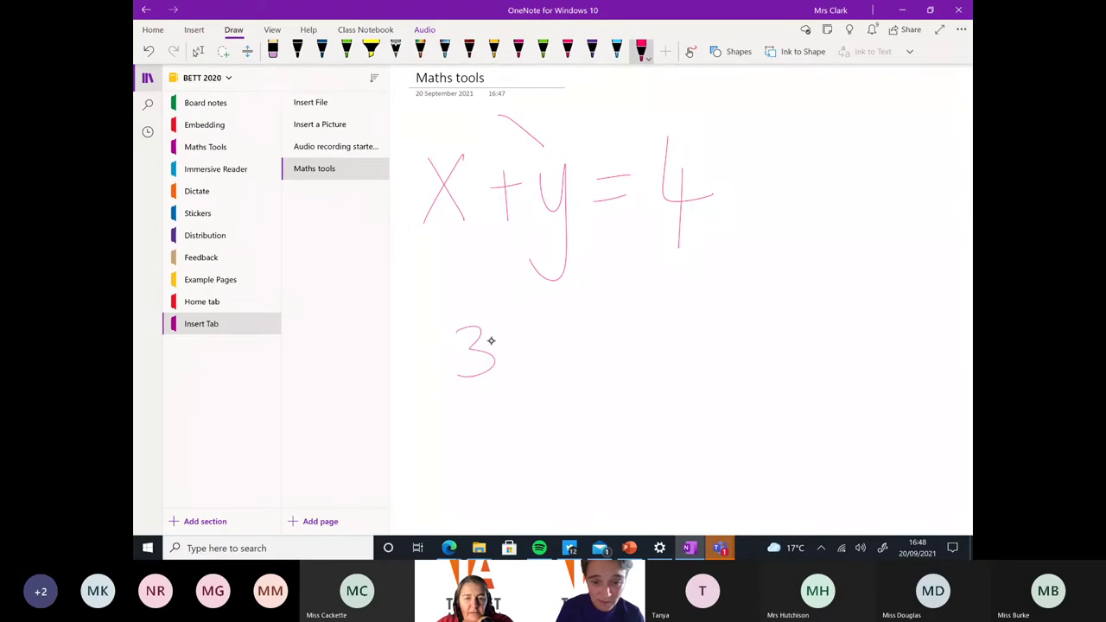
{"action": "left_click_drag", "start_coordinate": [518, 350], "coordinate": [551, 349]}
{"action": "left_click_drag", "start_coordinate": [529, 337], "coordinate": [529, 373]}
{"action": "left_click_drag", "start_coordinate": [563, 326], "coordinate": [593, 362]}
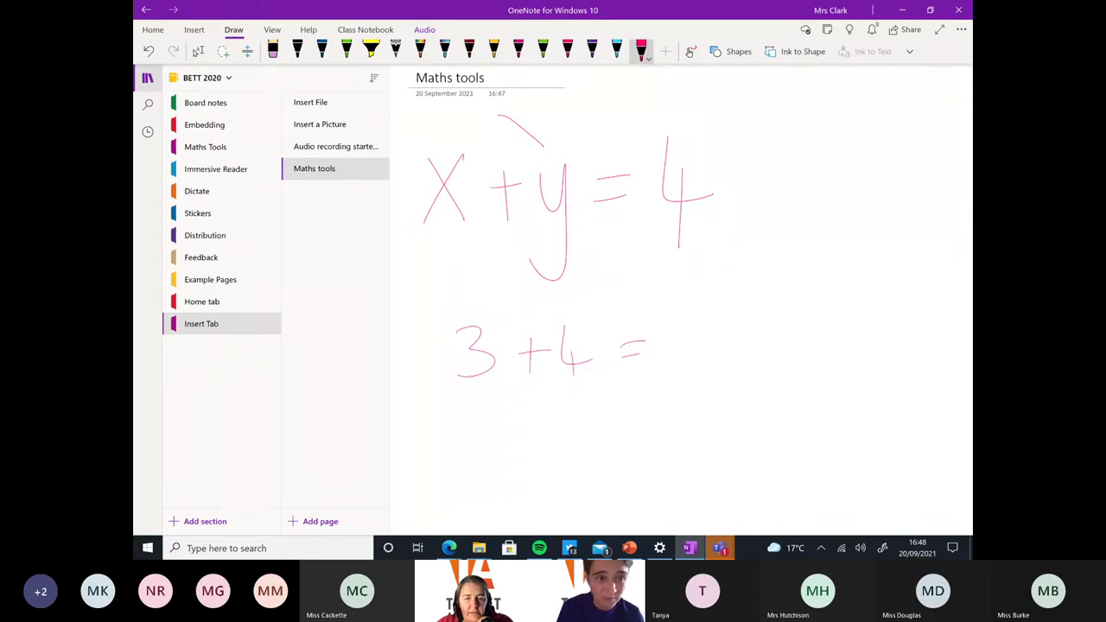
Lasso the 3 + 4 = and have the Maths pane recognise it, then close the pane and erase the ink
{"action": "left_click", "coordinate": [223, 51]}
{"action": "mouse_move", "coordinate": [676, 323]}
{"action": "left_mouse_down"}
{"action": "mouse_move", "coordinate": [509, 298]}
{"action": "mouse_move", "coordinate": [587, 420]}
{"action": "mouse_move", "coordinate": [682, 380]}
{"action": "left_mouse_up"}
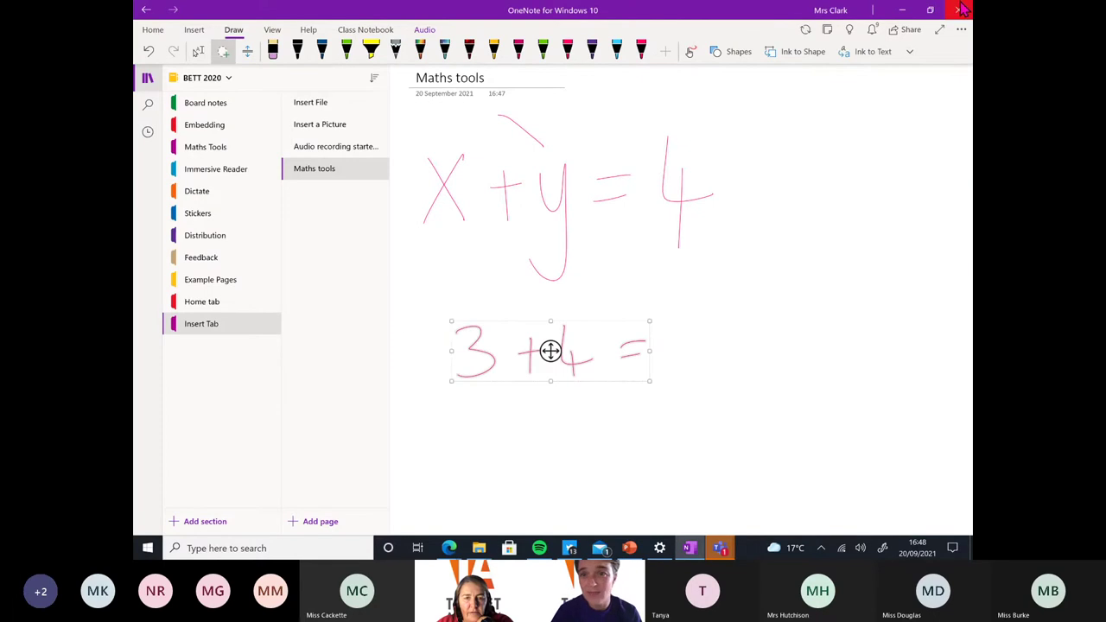
{"action": "left_click", "coordinate": [195, 30]}
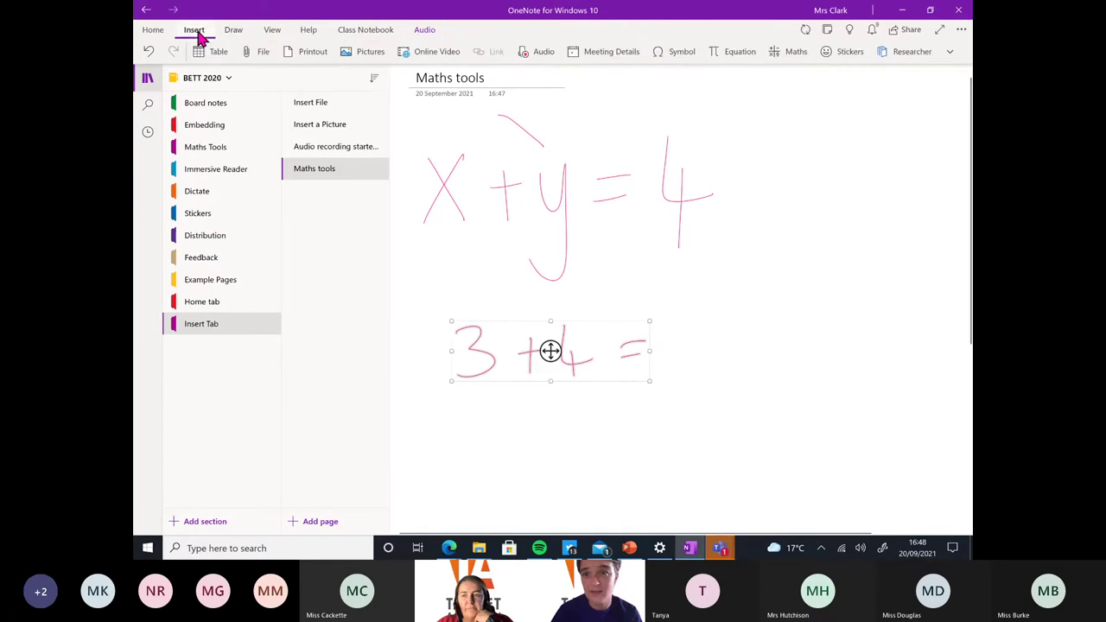
{"action": "left_click", "coordinate": [787, 54]}
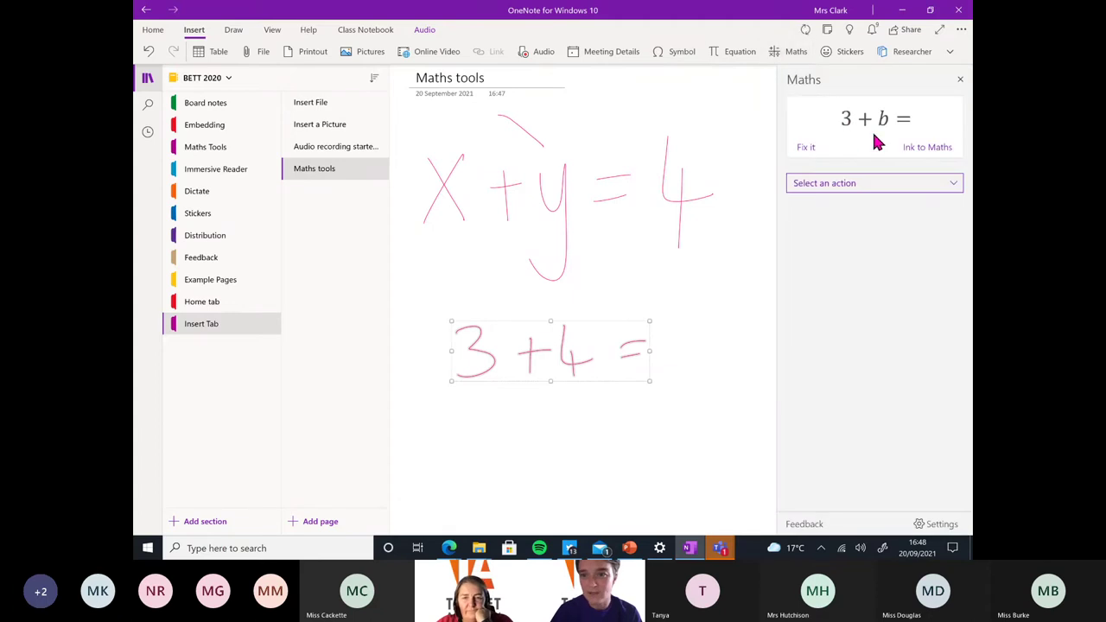
{"action": "right_click", "coordinate": [641, 328]}
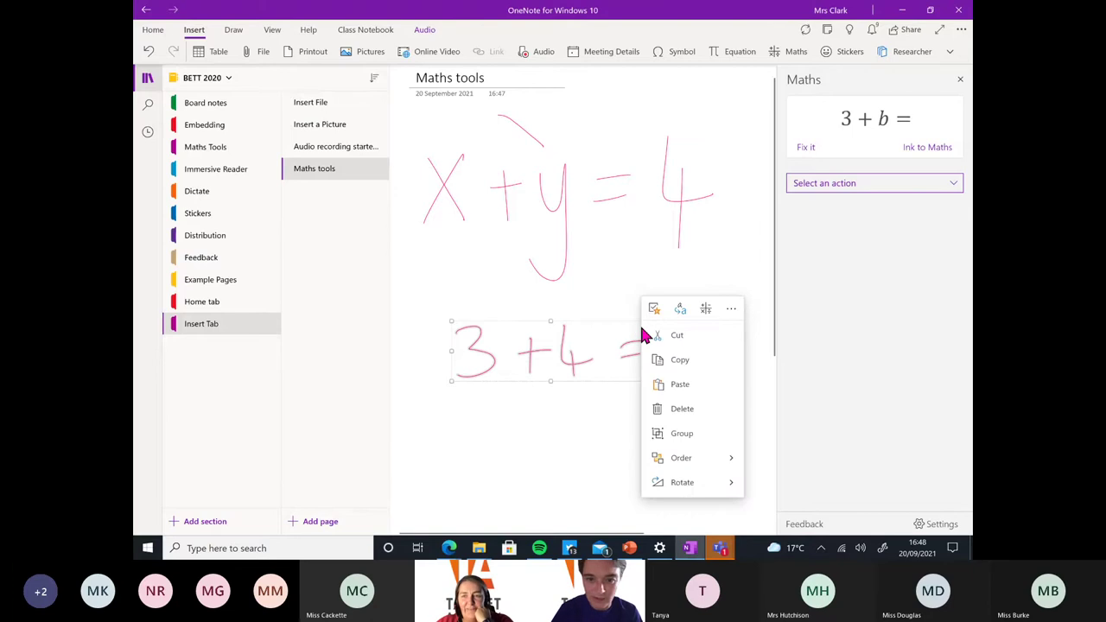
{"action": "left_click", "coordinate": [754, 344]}
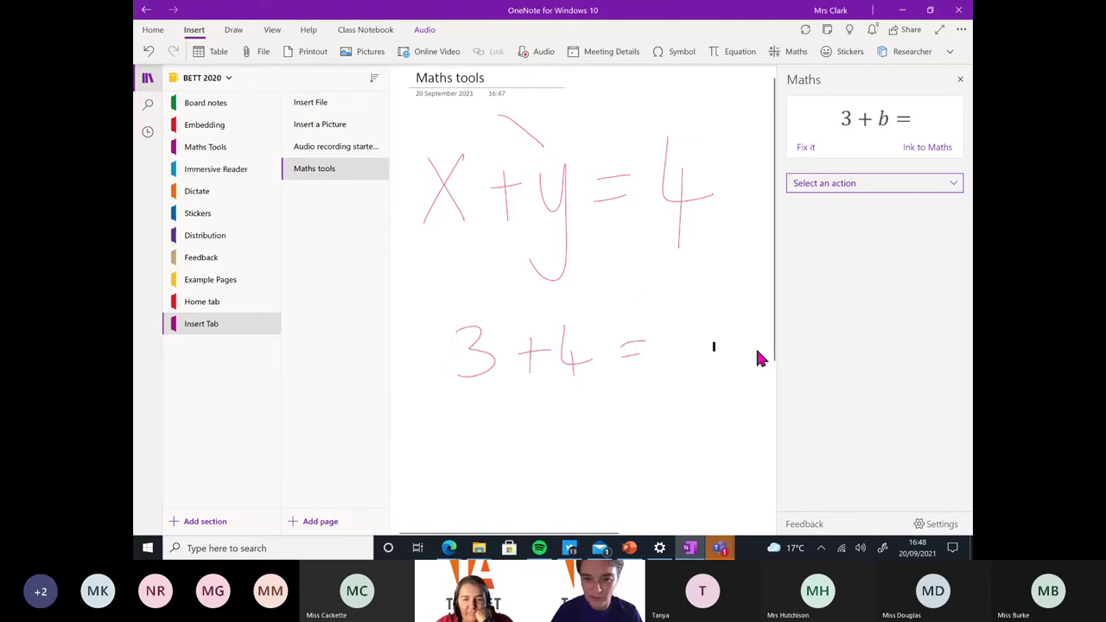
{"action": "left_click", "coordinate": [959, 79]}
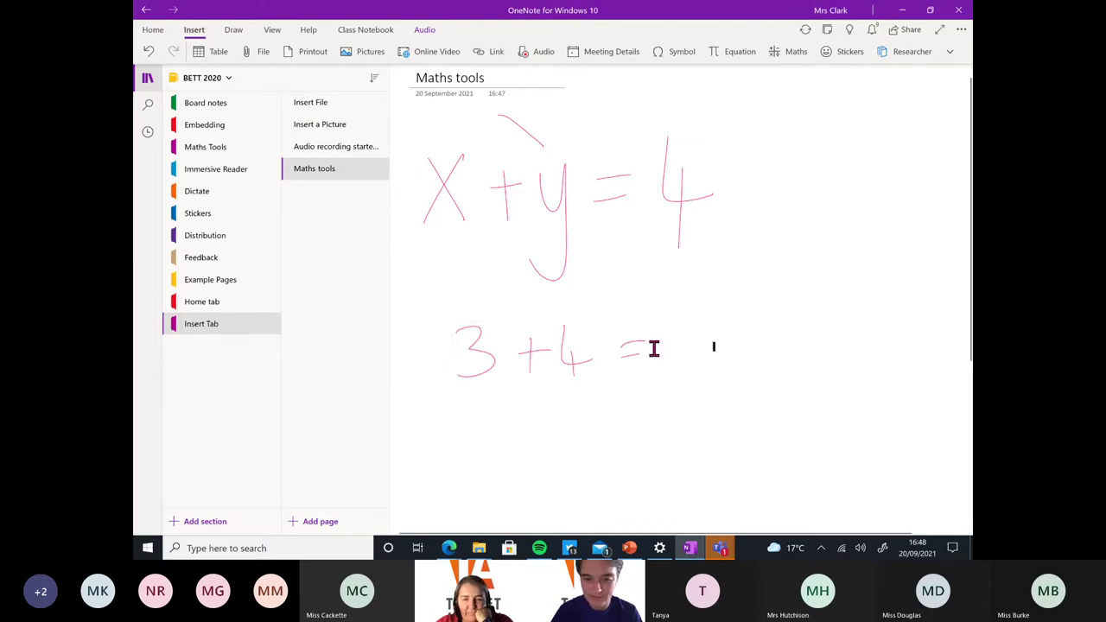
{"action": "mouse_move", "coordinate": [573, 358]}
{"action": "left_mouse_down"}
{"action": "mouse_move", "coordinate": [503, 377]}
{"action": "mouse_move", "coordinate": [481, 323]}
{"action": "mouse_move", "coordinate": [646, 343]}
{"action": "mouse_move", "coordinate": [627, 265]}
{"action": "mouse_move", "coordinate": [524, 259]}
{"action": "mouse_move", "coordinate": [535, 146]}
{"action": "mouse_move", "coordinate": [464, 135]}
{"action": "left_mouse_up"}
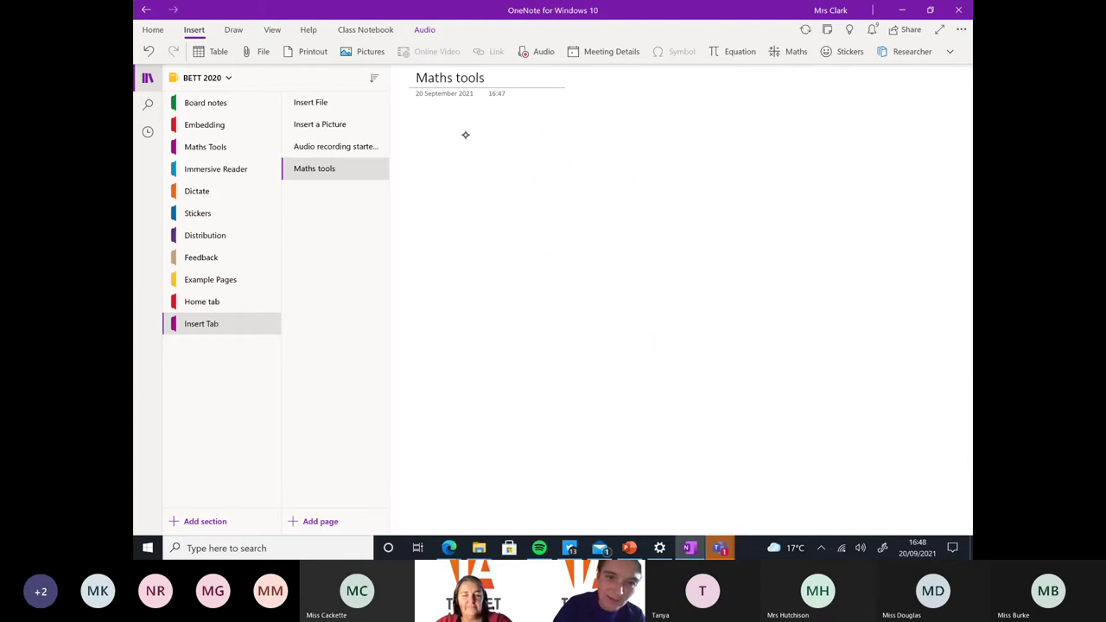
Undo and redraw the final 7 of x + 3 = 7, then lasso-select the equation
{"action": "left_click", "coordinate": [233, 29]}
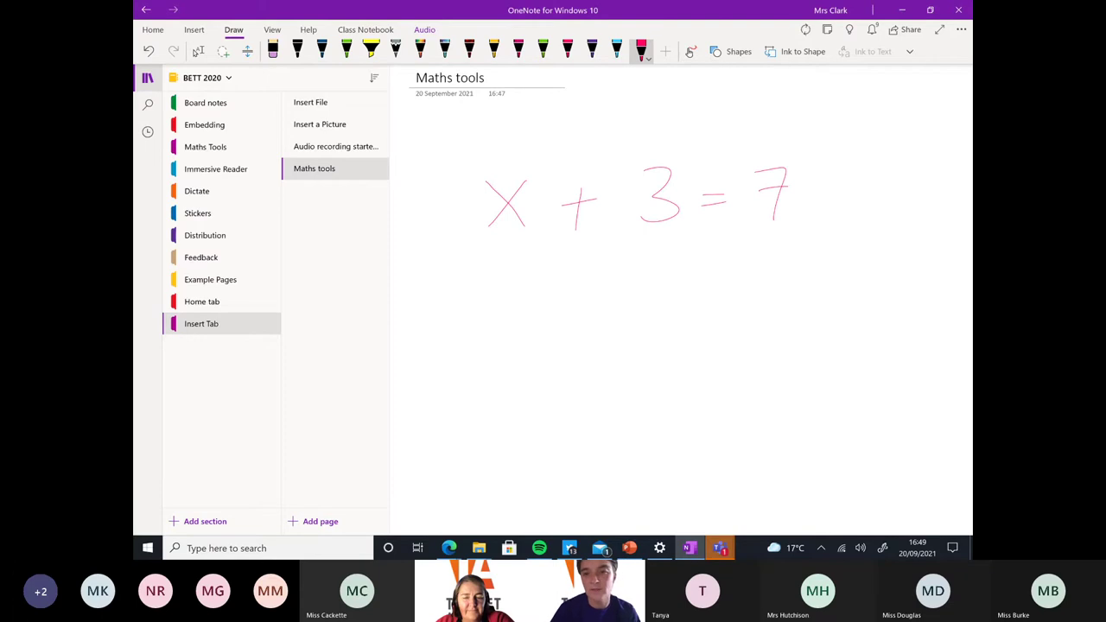
{"action": "key", "text": "ctrl+z"}
{"action": "left_click_drag", "start_coordinate": [758, 165], "coordinate": [776, 219]}
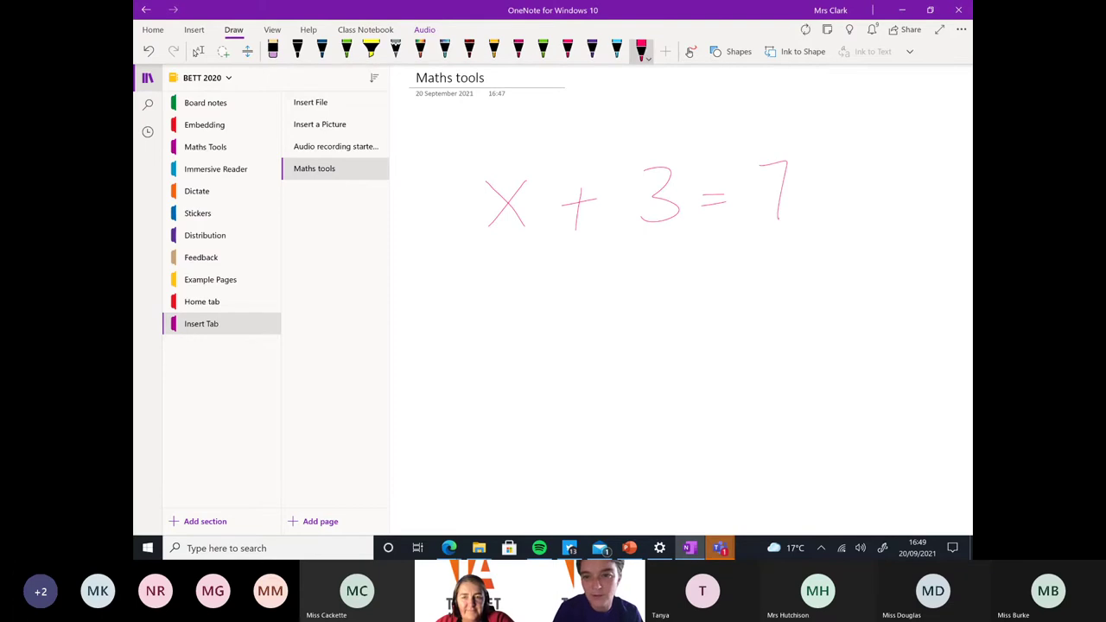
{"action": "left_click", "coordinate": [198, 51]}
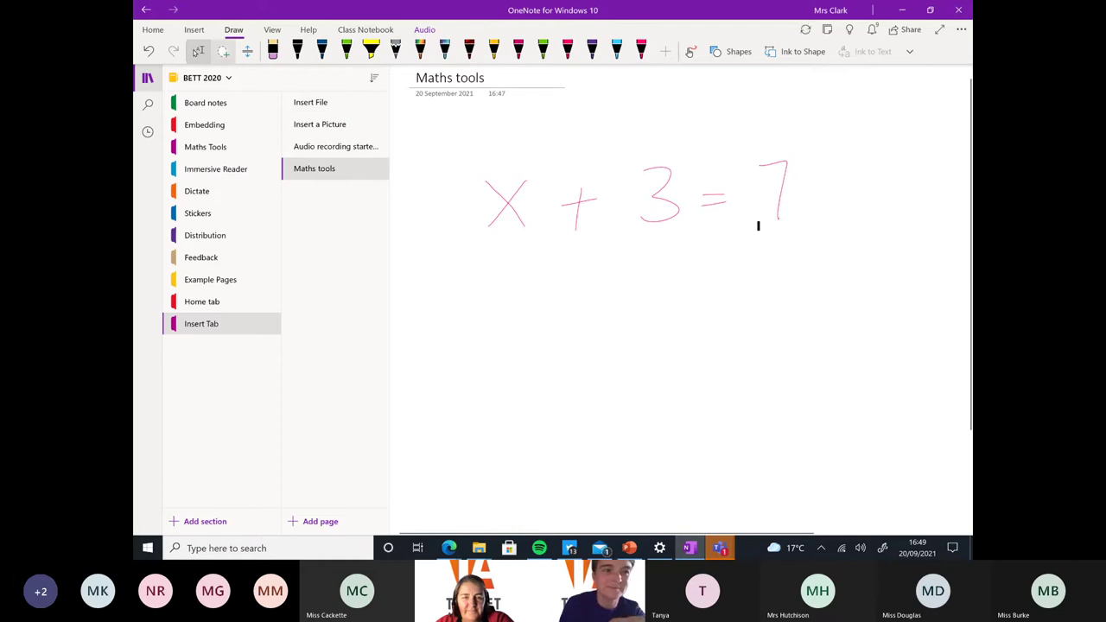
{"action": "left_click", "coordinate": [226, 51]}
{"action": "mouse_move", "coordinate": [803, 126]}
{"action": "left_mouse_down"}
{"action": "mouse_move", "coordinate": [573, 121]}
{"action": "mouse_move", "coordinate": [733, 285]}
{"action": "mouse_move", "coordinate": [777, 259]}
{"action": "left_mouse_up"}
Have the Maths pane solve x + 3 = 7 for x, show its solving steps, and start a practice quiz
{"action": "left_click", "coordinate": [194, 29]}
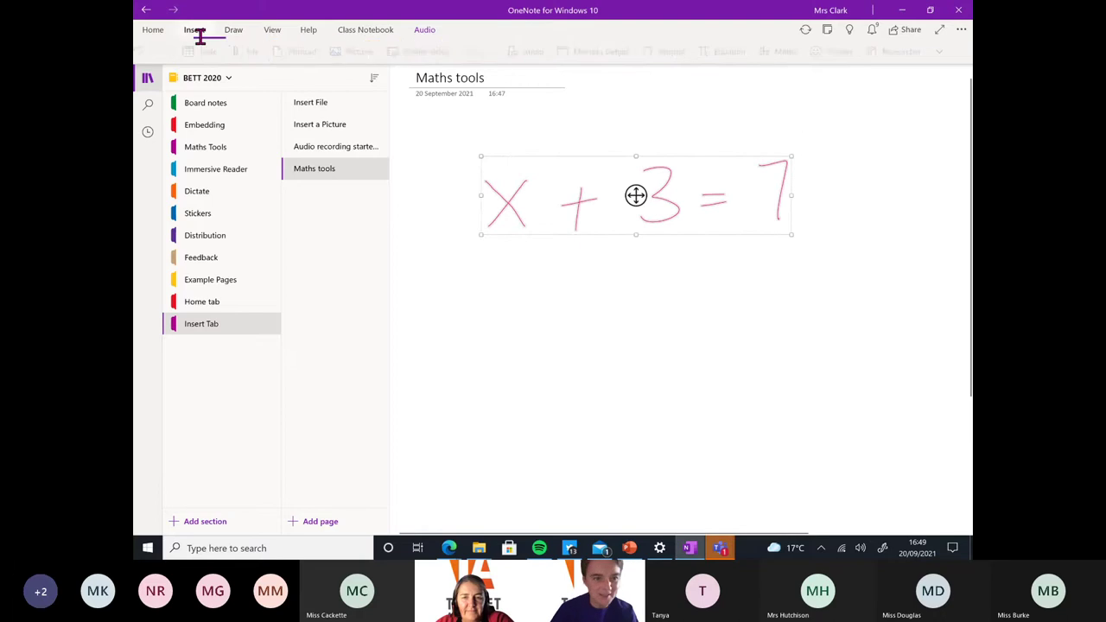
{"action": "left_click", "coordinate": [806, 52]}
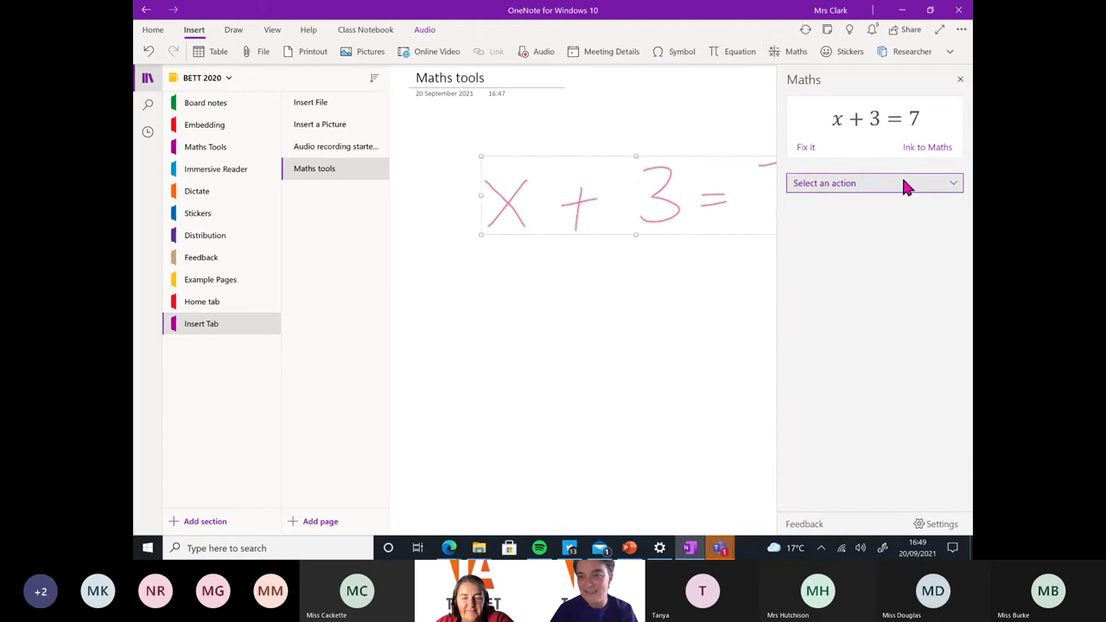
{"action": "left_click", "coordinate": [940, 186]}
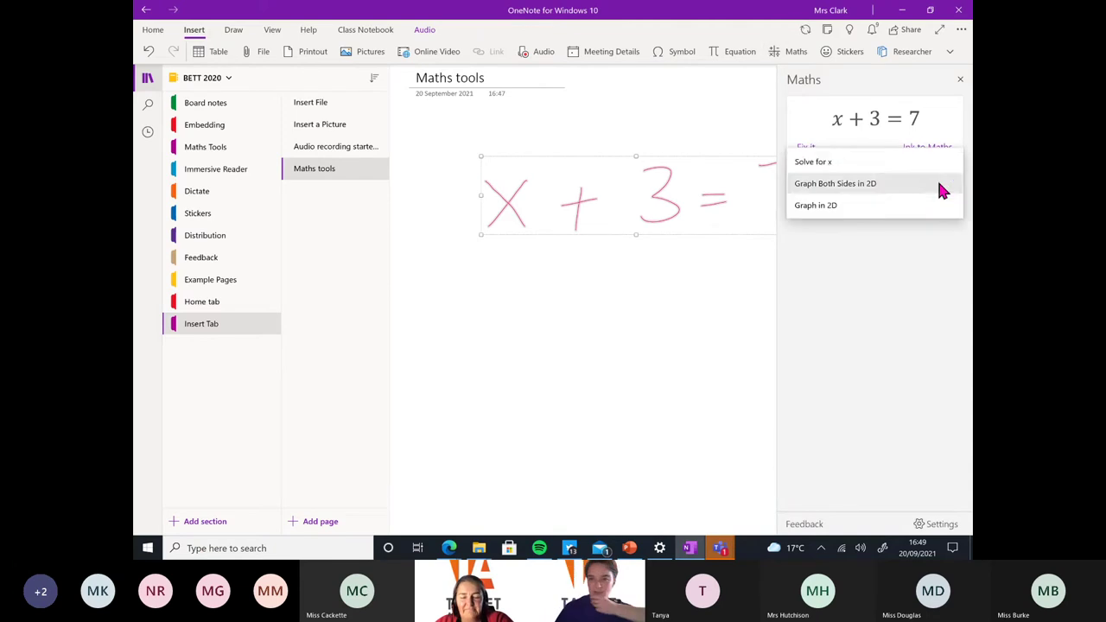
{"action": "left_click", "coordinate": [844, 170]}
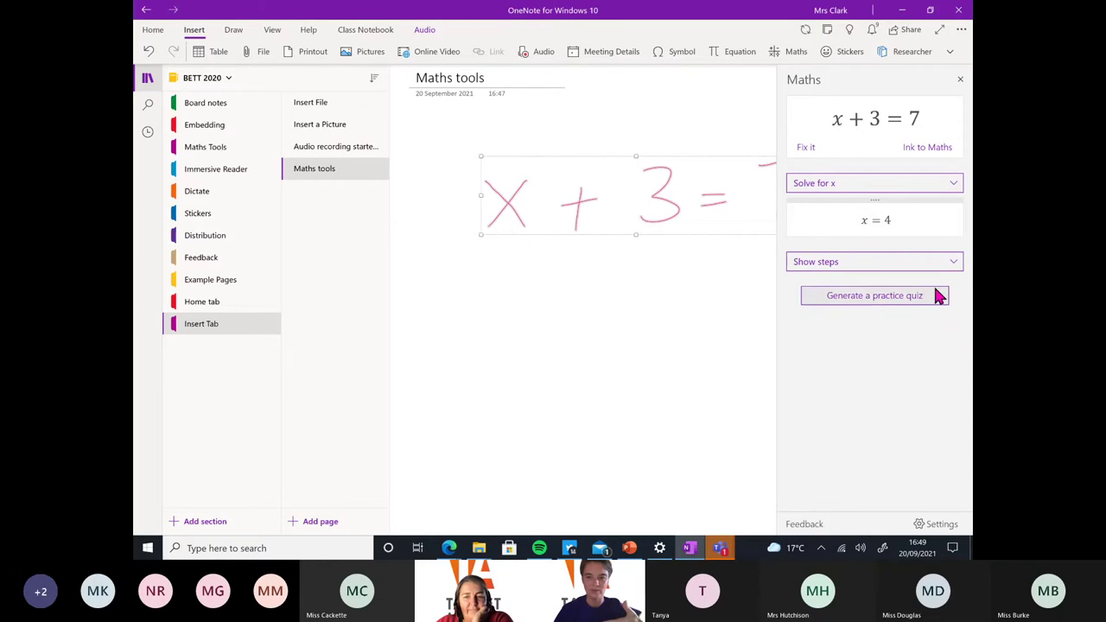
{"action": "left_click", "coordinate": [955, 264]}
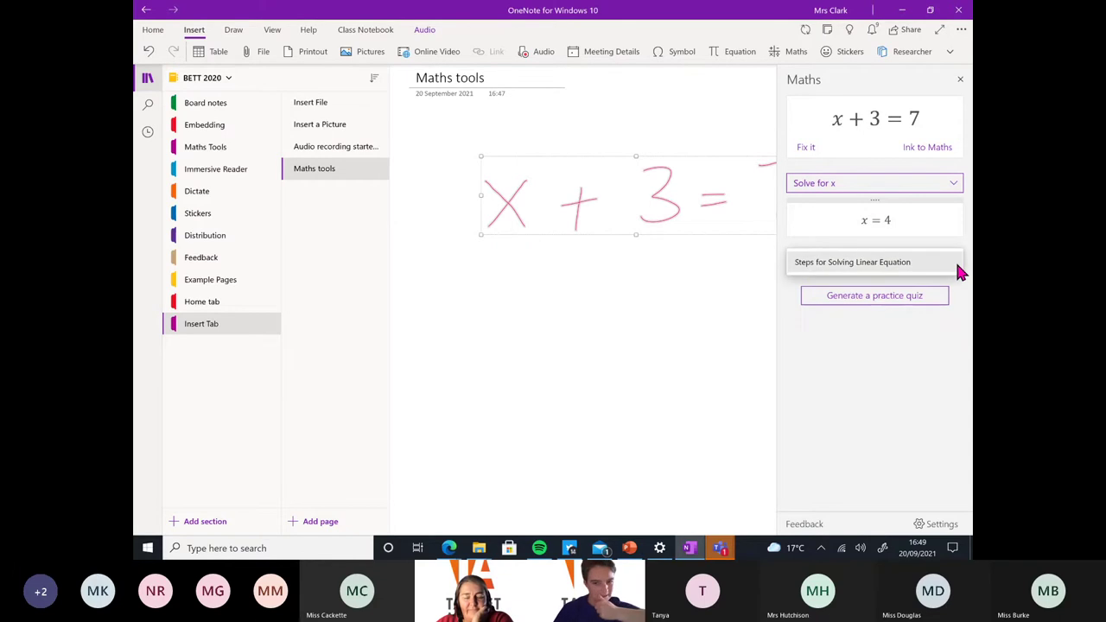
{"action": "left_click", "coordinate": [895, 261]}
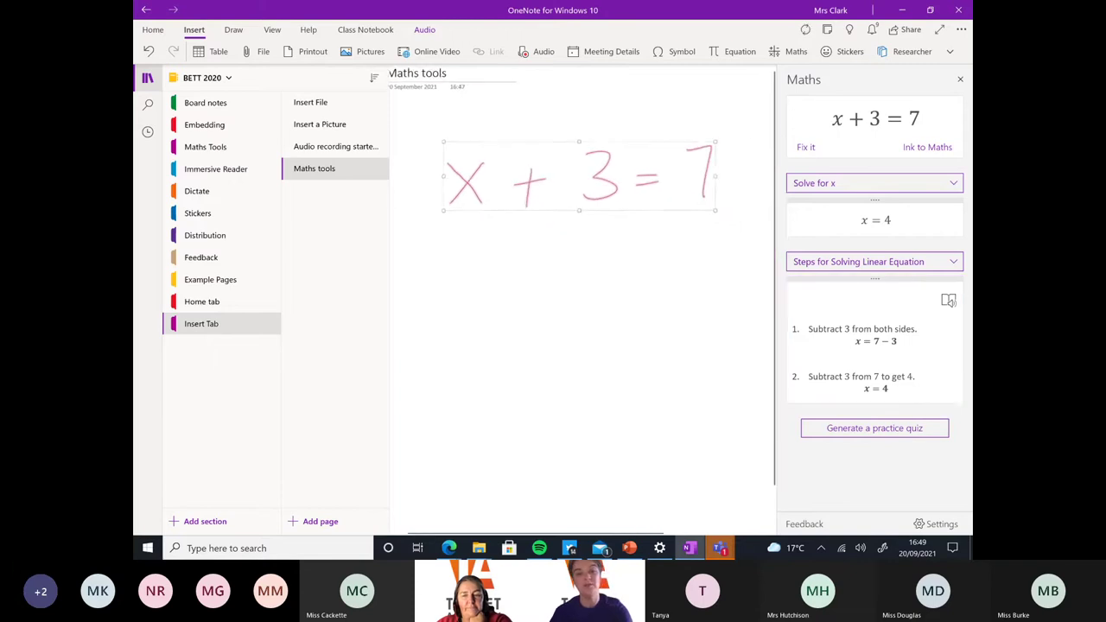
{"action": "left_click", "coordinate": [883, 436]}
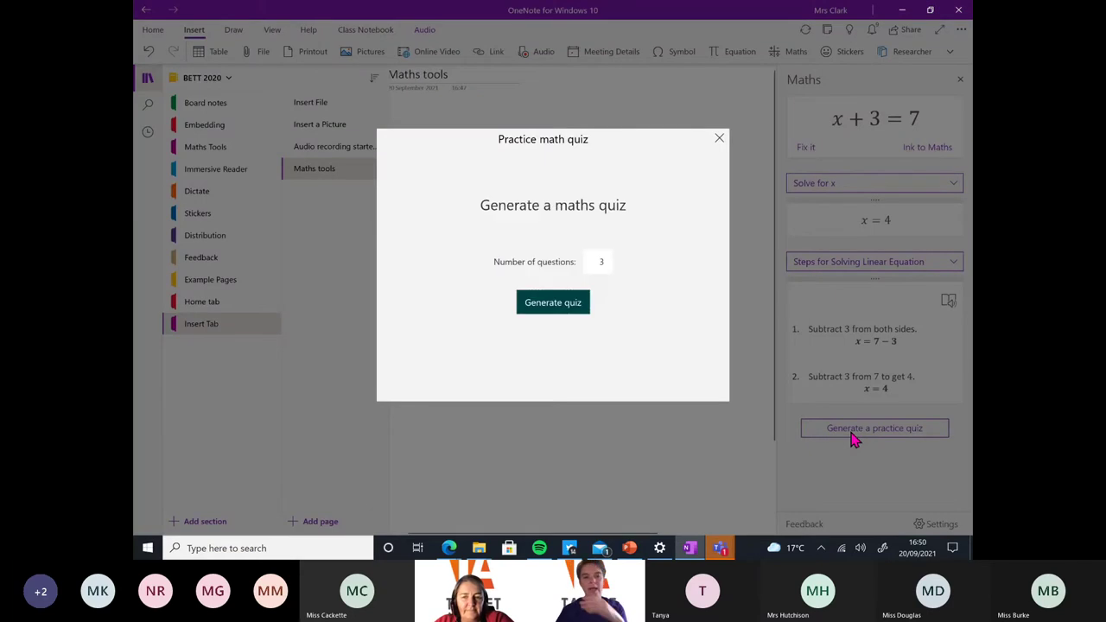
Generate the 3-question practice quiz and switch the Maths pane to Graph in 2D
{"action": "left_click", "coordinate": [570, 304]}
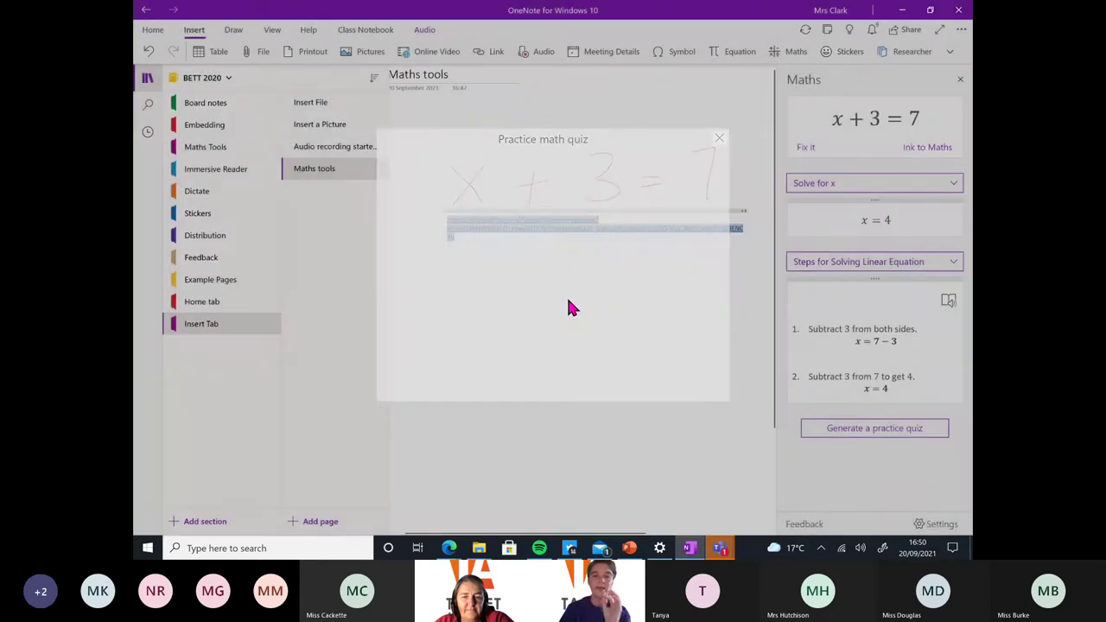
{"action": "scroll", "coordinate": [565, 294], "scroll_direction": "down", "scroll_amount": 2}
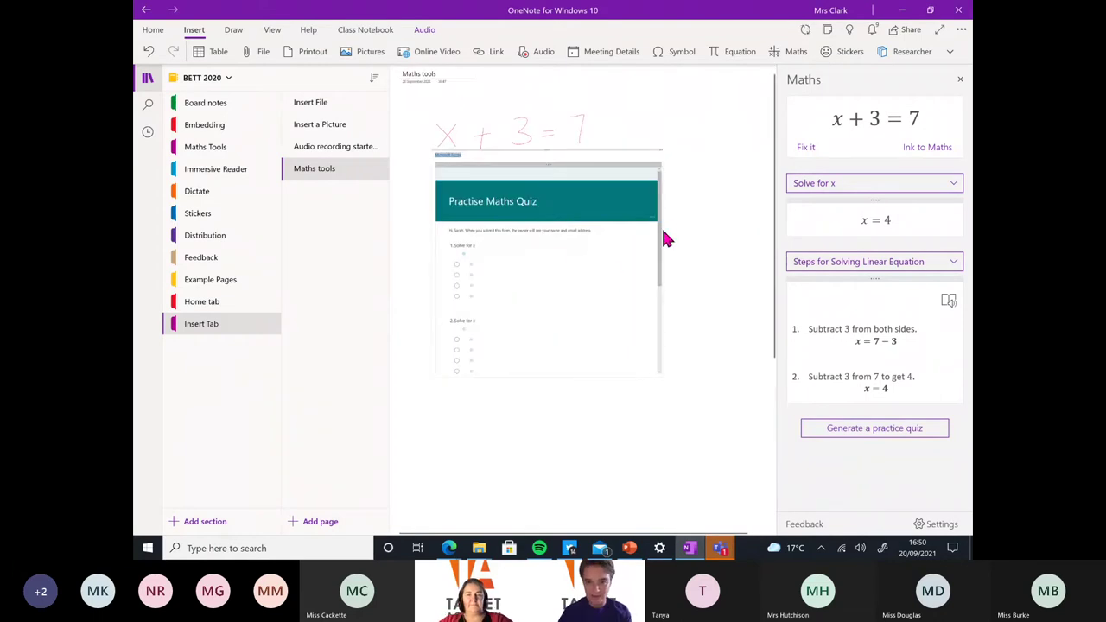
{"action": "left_click_drag", "start_coordinate": [661, 231], "coordinate": [657, 242]}
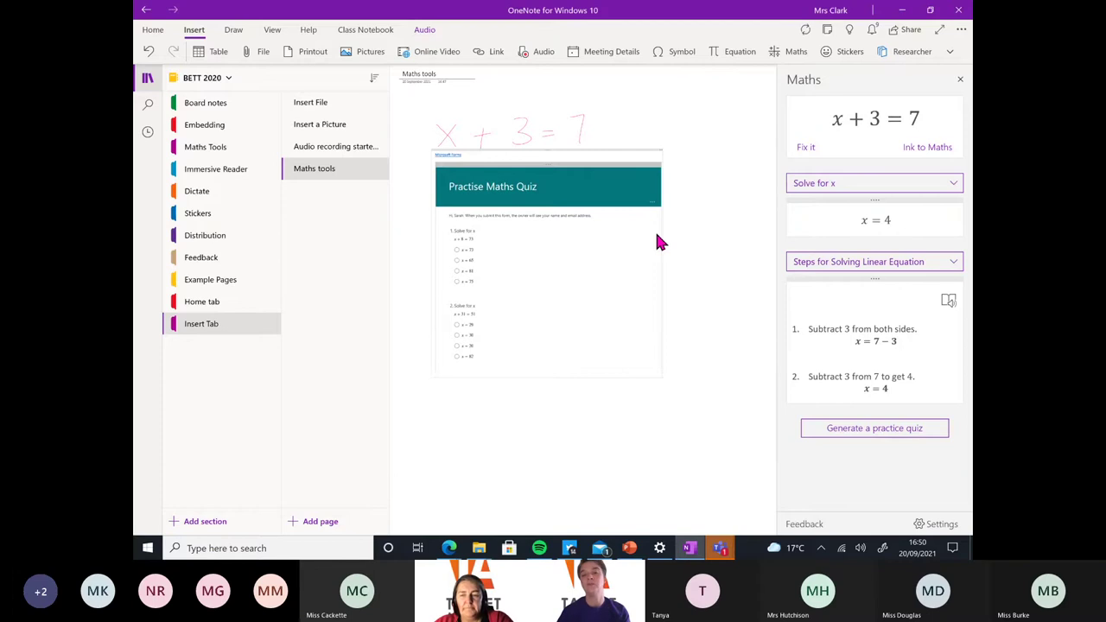
{"action": "left_click", "coordinate": [955, 186]}
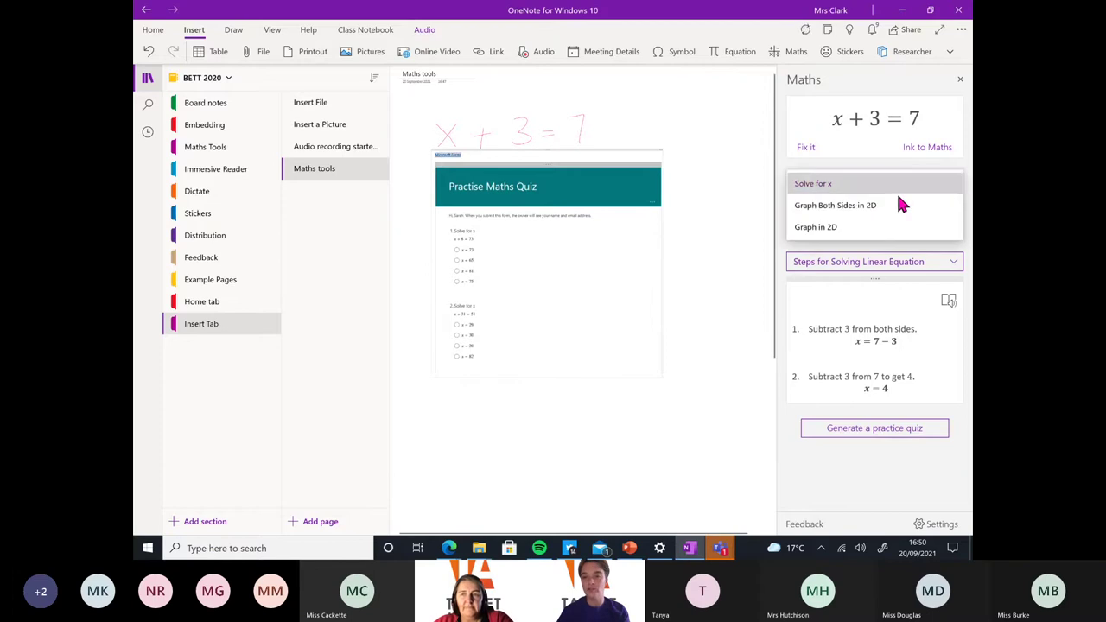
{"action": "left_click", "coordinate": [836, 228]}
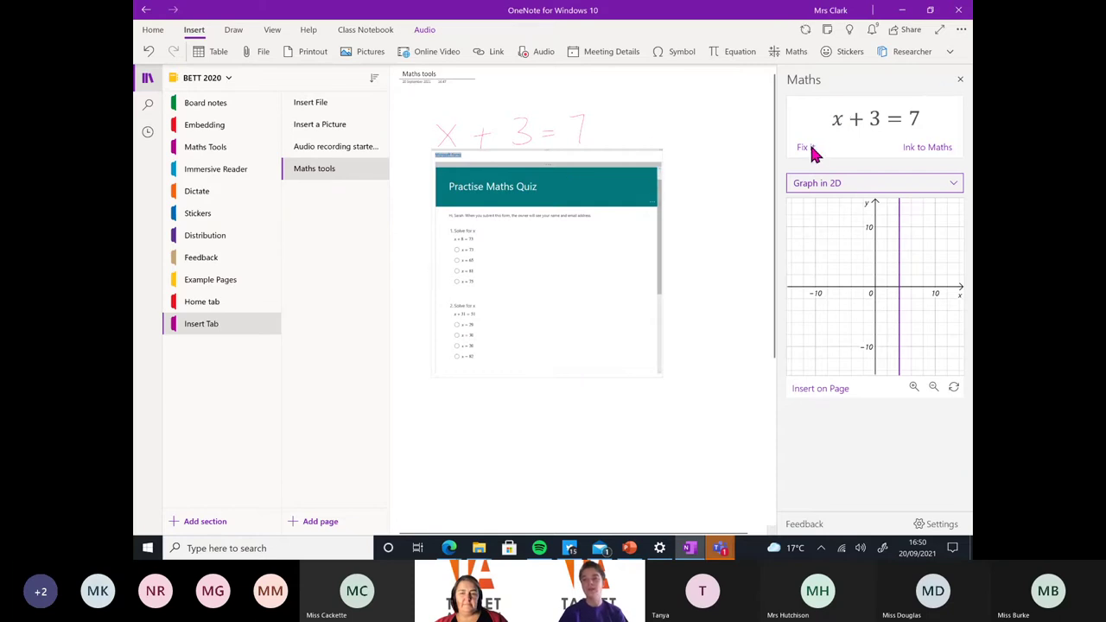
Show the Solve for x linear-equation steps again and drag them onto the page below the quiz
{"action": "left_click", "coordinate": [956, 184]}
{"action": "left_click", "coordinate": [851, 144]}
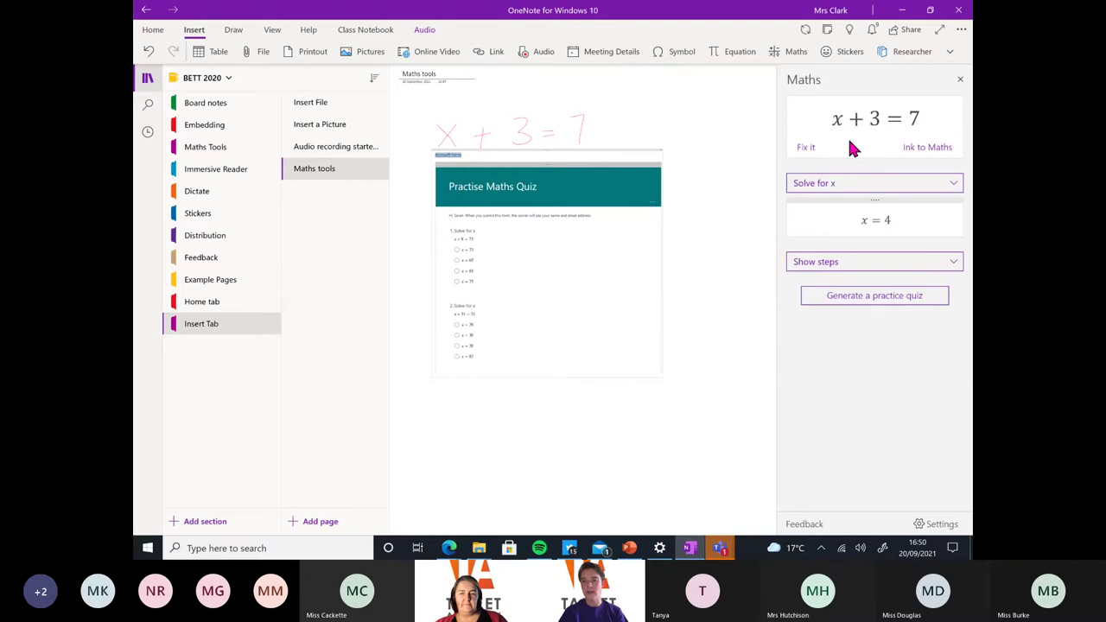
{"action": "left_click", "coordinate": [875, 268]}
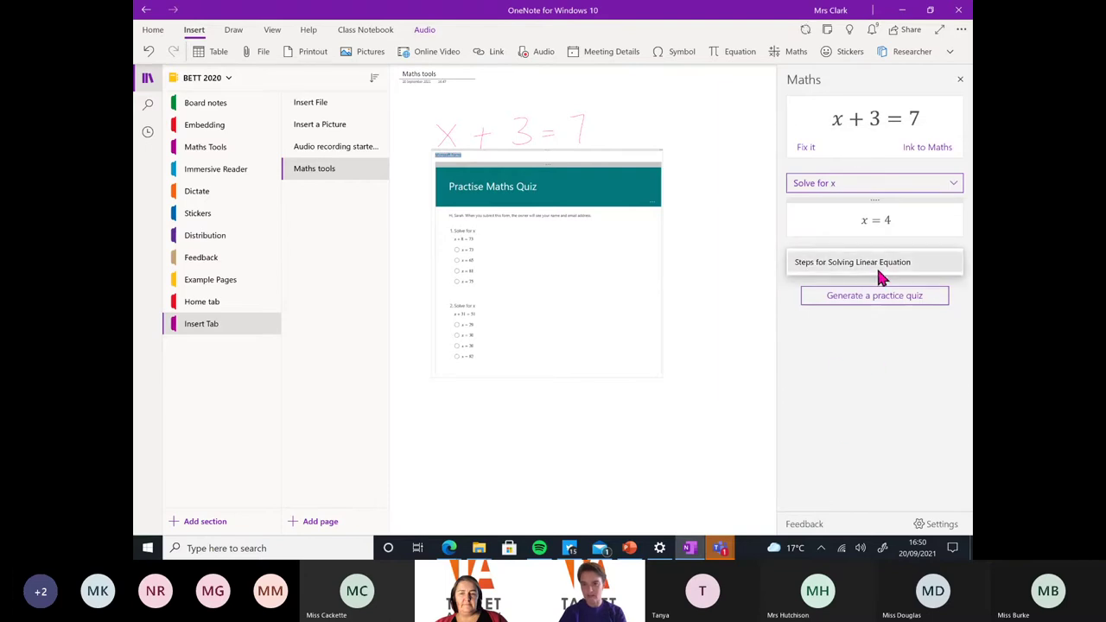
{"action": "left_click", "coordinate": [880, 268]}
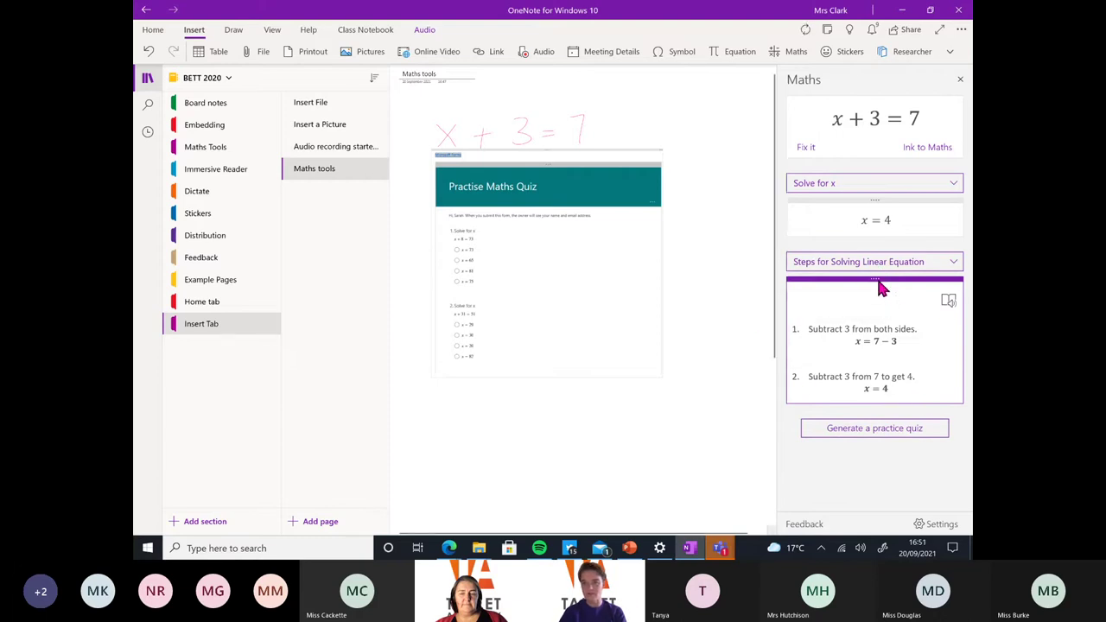
{"action": "left_click_drag", "start_coordinate": [862, 286], "coordinate": [582, 391]}
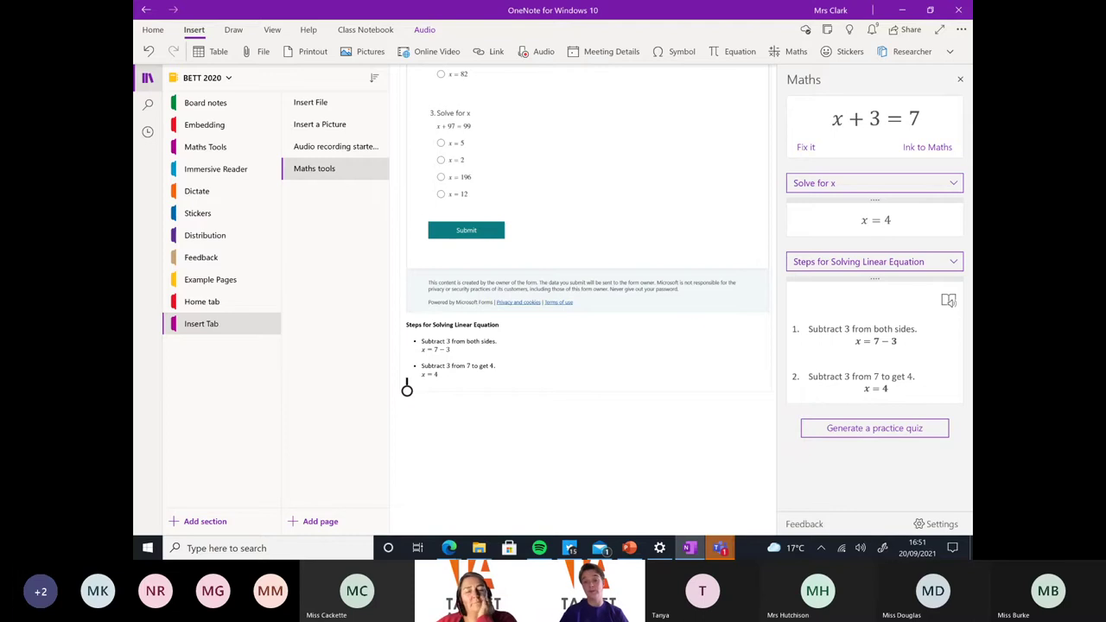
Preview the solving steps in Immersive Reader, then close the Maths pane
{"action": "left_click", "coordinate": [948, 300]}
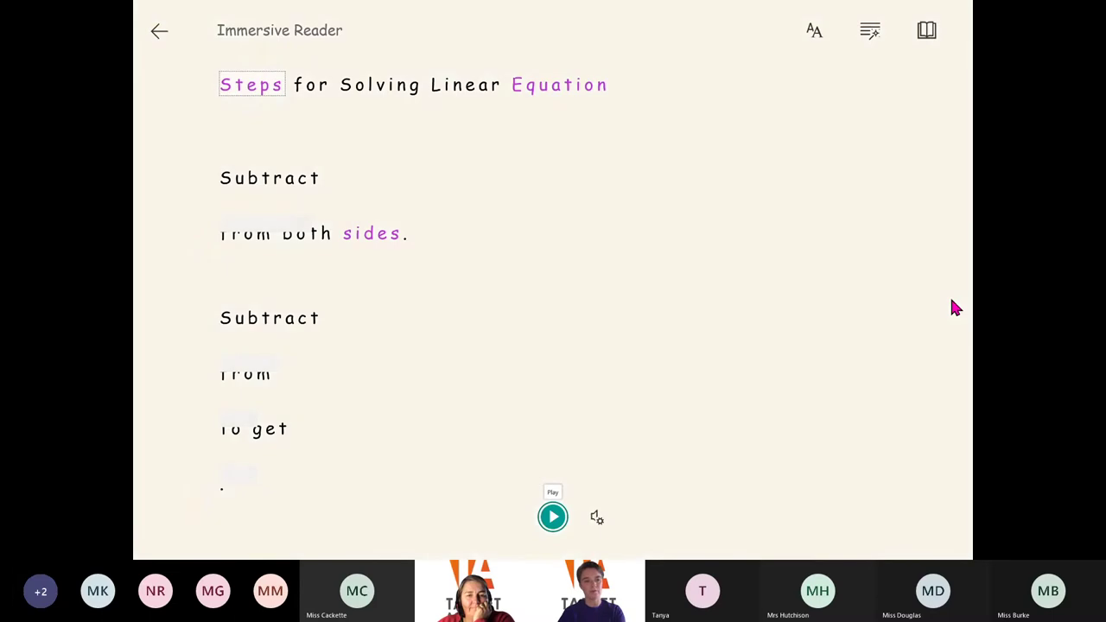
{"action": "left_click", "coordinate": [161, 31]}
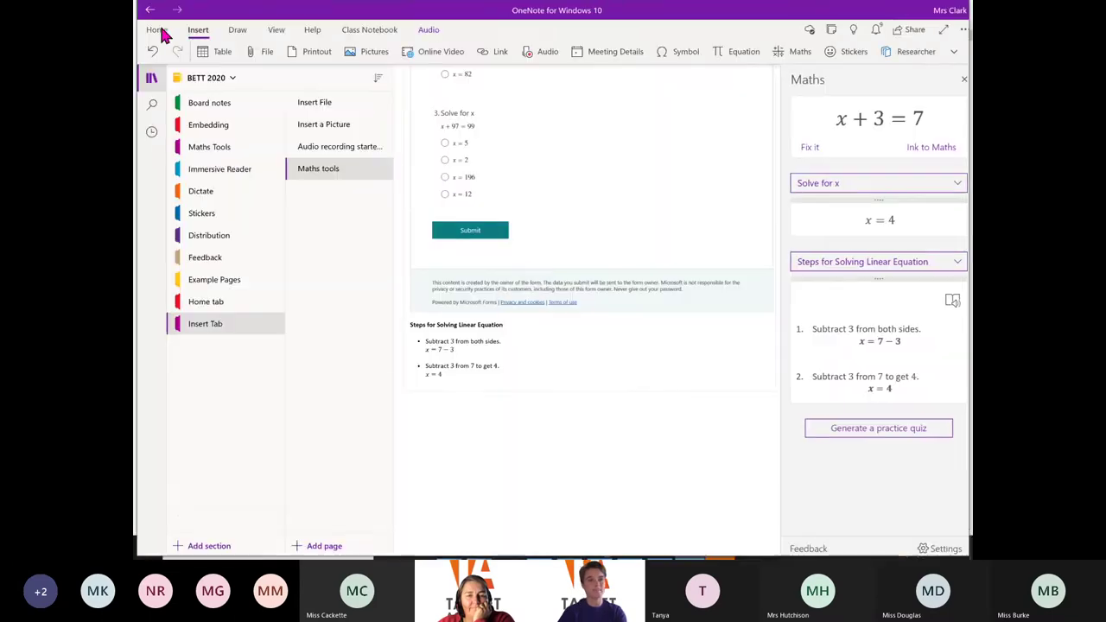
{"action": "left_click", "coordinate": [959, 80]}
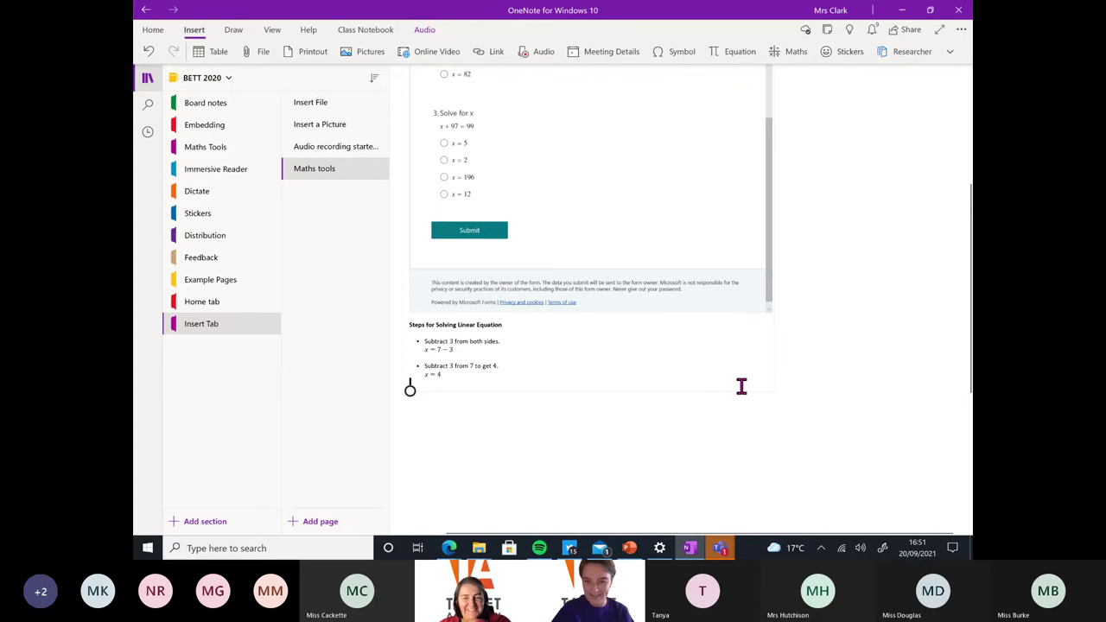
{"action": "scroll", "coordinate": [741, 386], "scroll_direction": "down", "scroll_amount": 3}
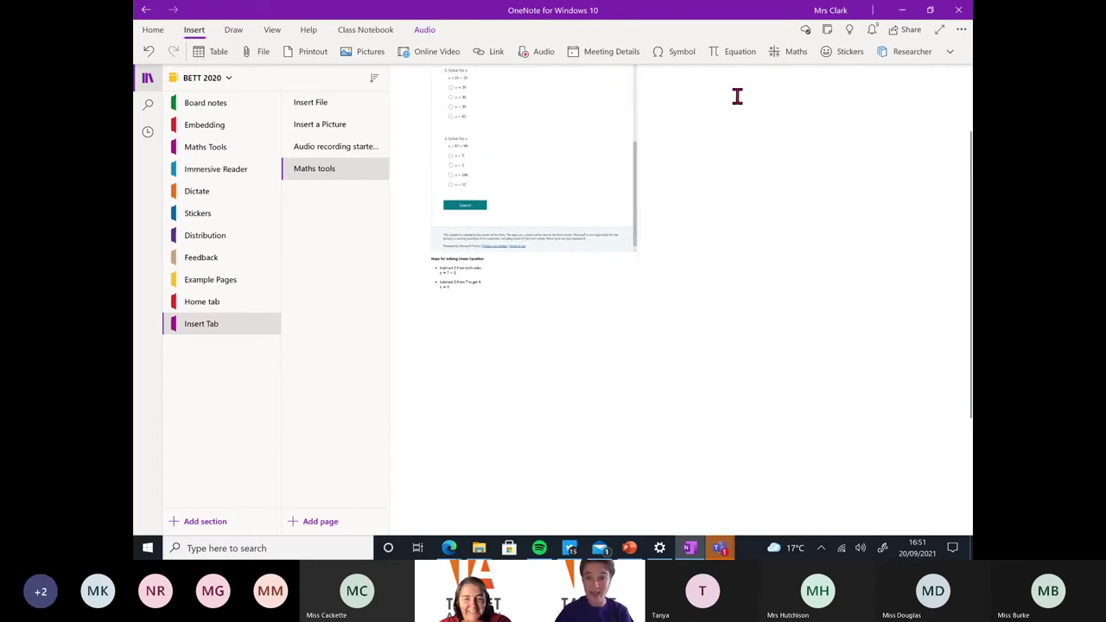
Add the bear and vegetable Fruit Crew stickers to the page
{"action": "left_click", "coordinate": [849, 61]}
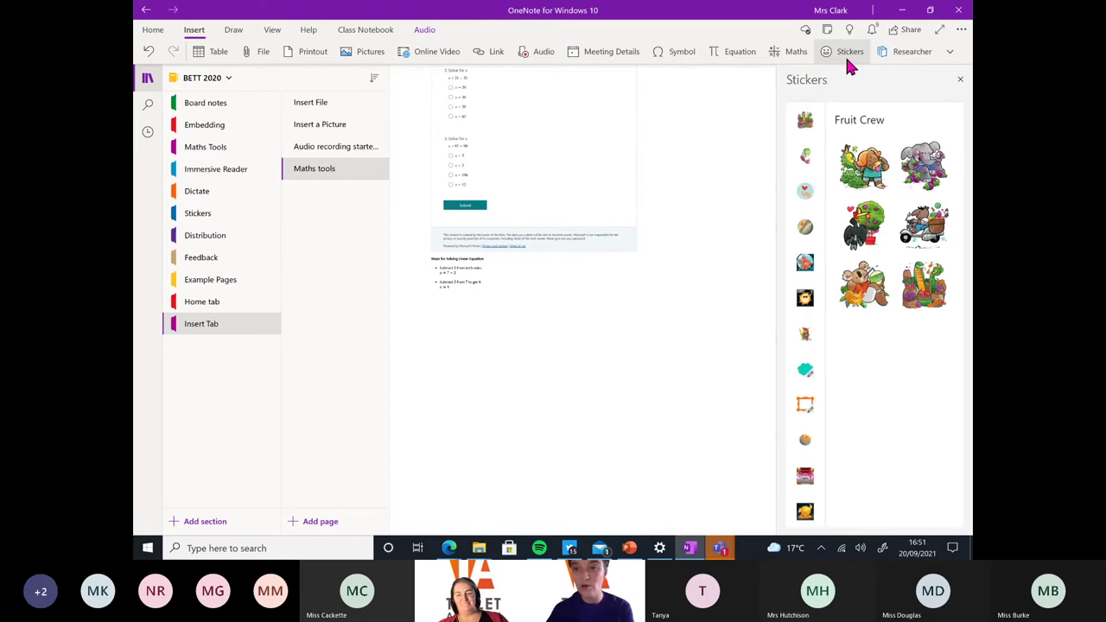
{"action": "left_click", "coordinate": [873, 177]}
{"action": "left_click", "coordinate": [863, 282]}
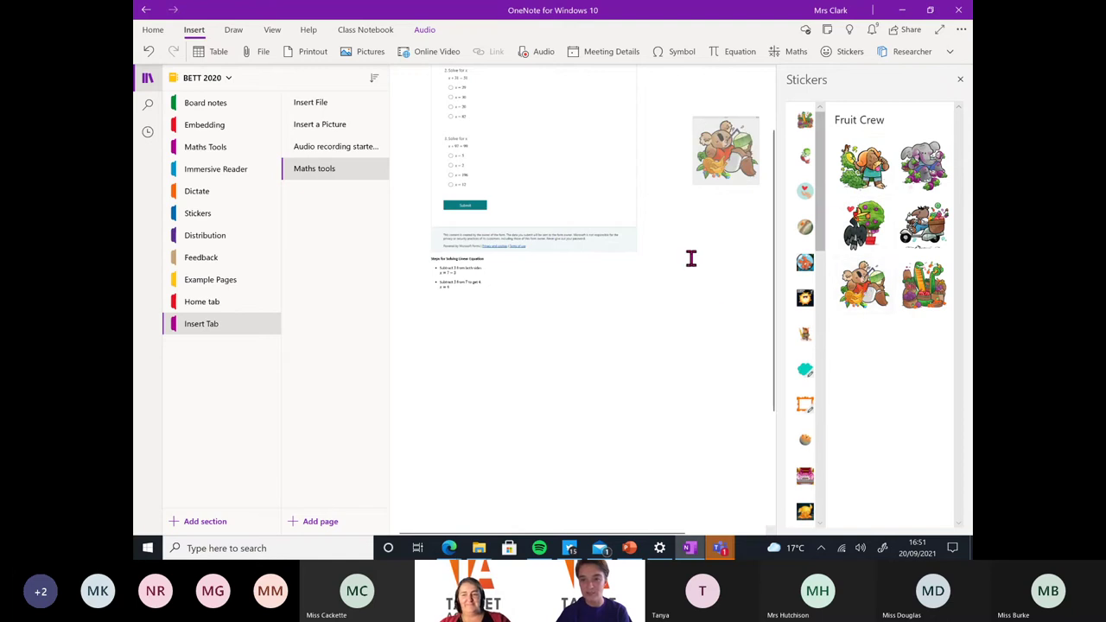
{"action": "left_click", "coordinate": [926, 285]}
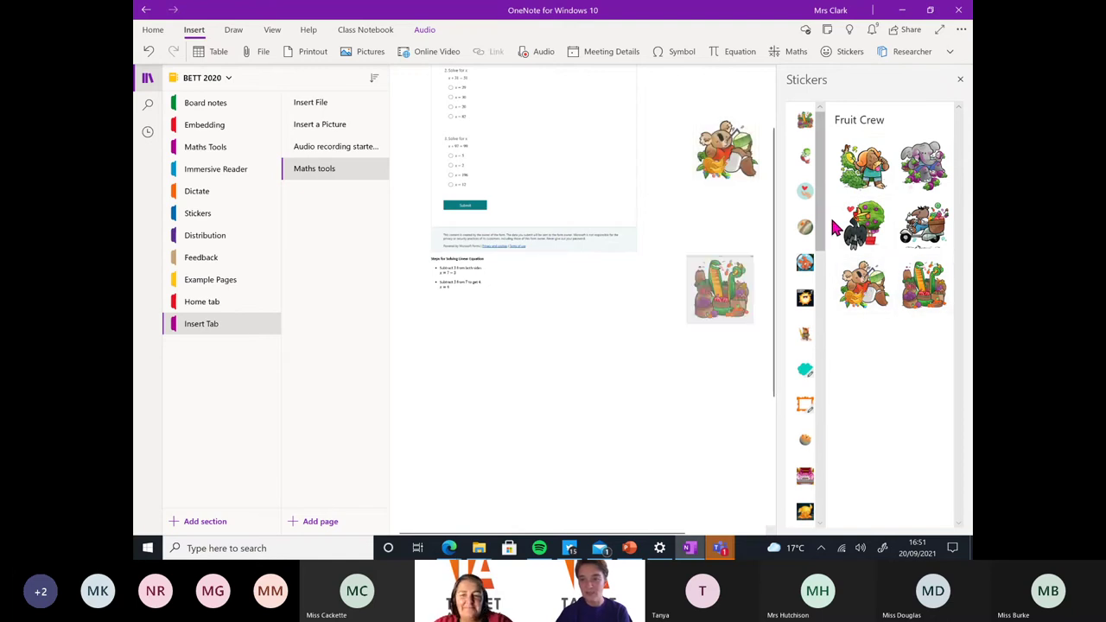
Add the Saturn sticker from the Planets sticker set
{"action": "left_click", "coordinate": [804, 227]}
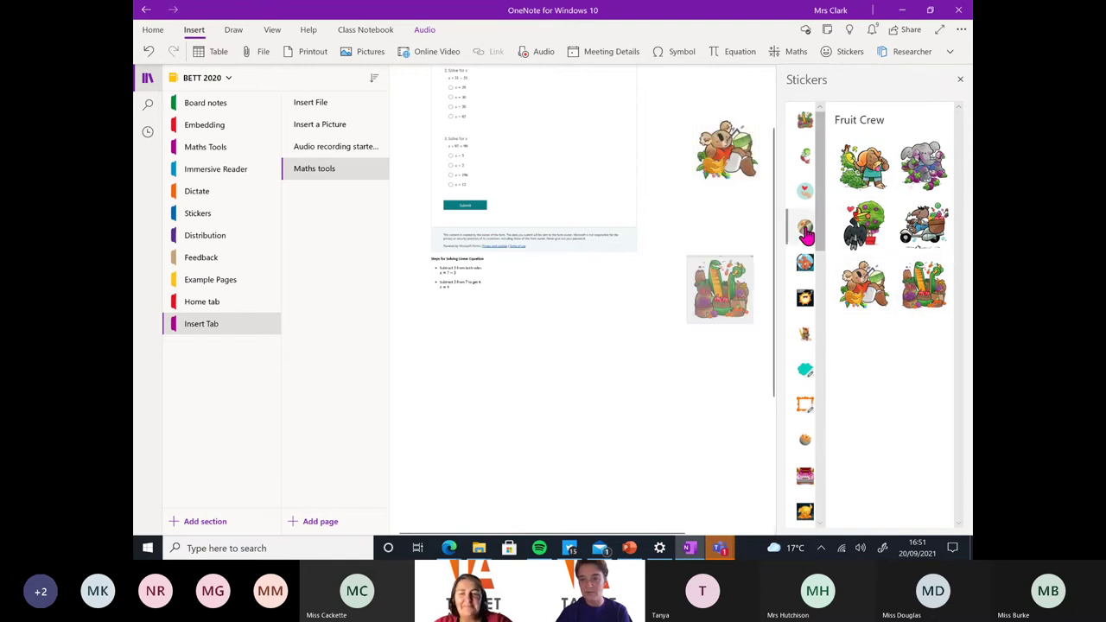
{"action": "left_click", "coordinate": [664, 381]}
{"action": "left_click", "coordinate": [920, 298]}
{"action": "scroll", "coordinate": [685, 400], "scroll_direction": "down", "scroll_amount": 3}
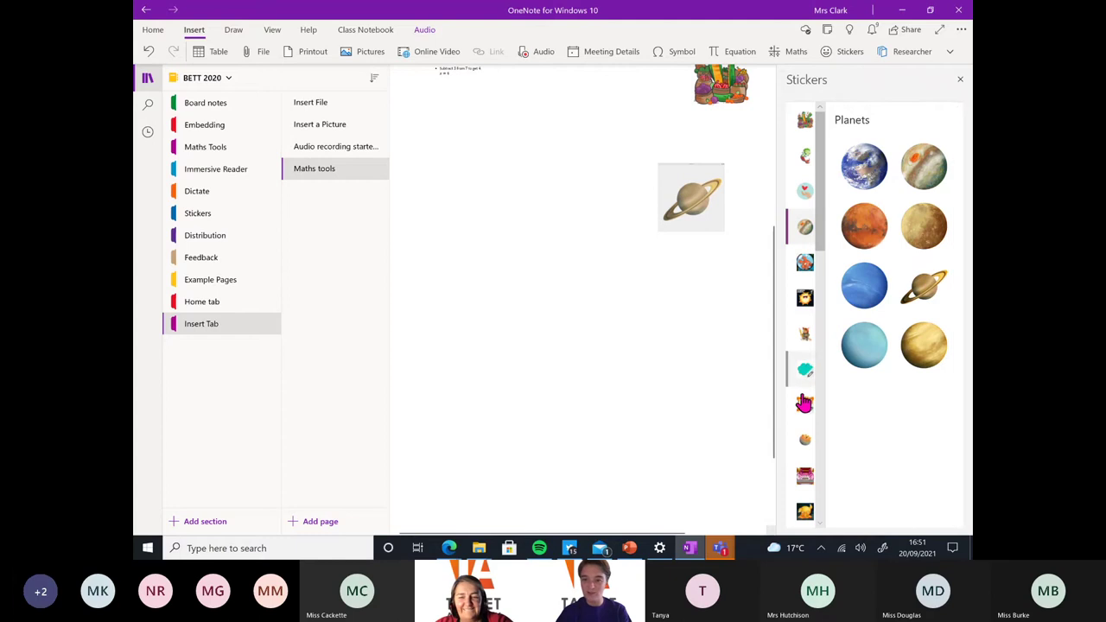
{"action": "left_click", "coordinate": [614, 303]}
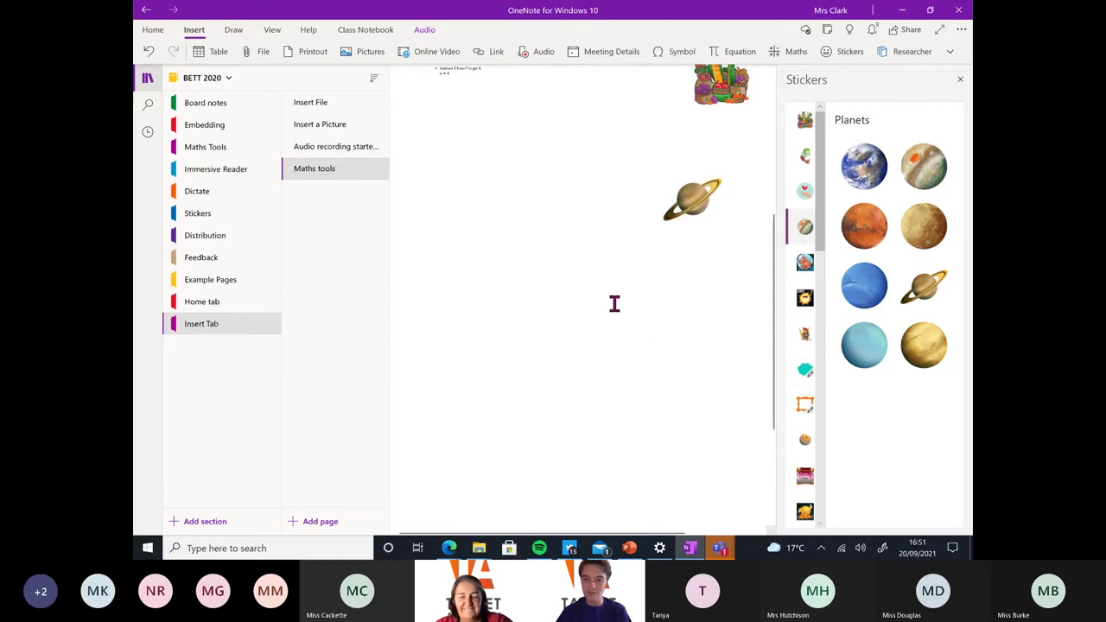
{"action": "left_click", "coordinate": [803, 405]}
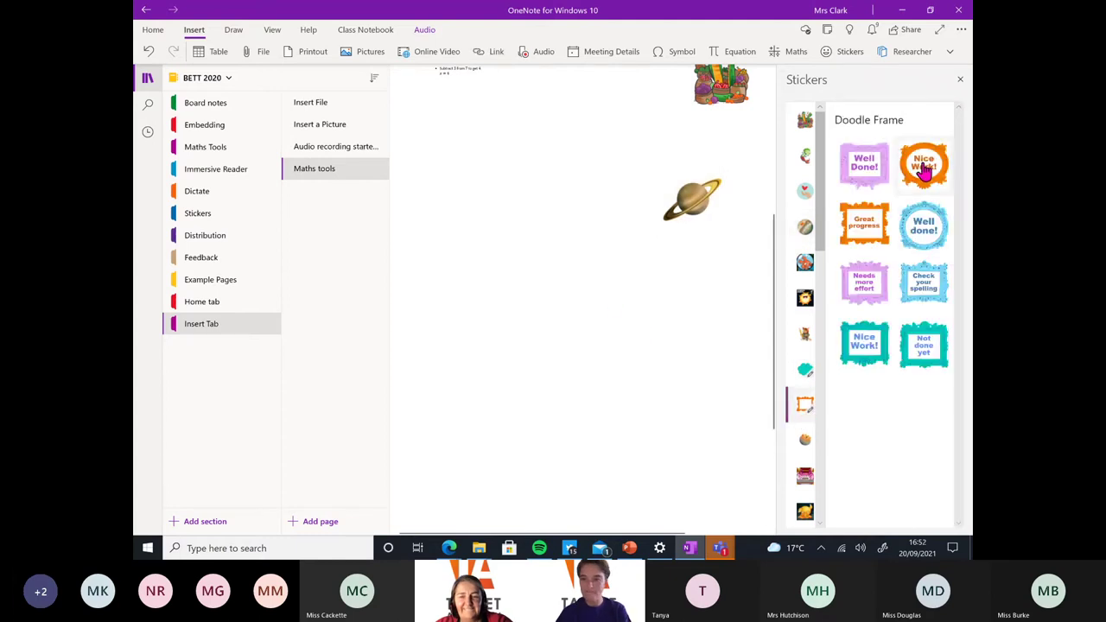
Change the Nice Work! frame sticker's caption to 'Well done' plus the pupil's name, and add it
{"action": "left_click", "coordinate": [923, 165]}
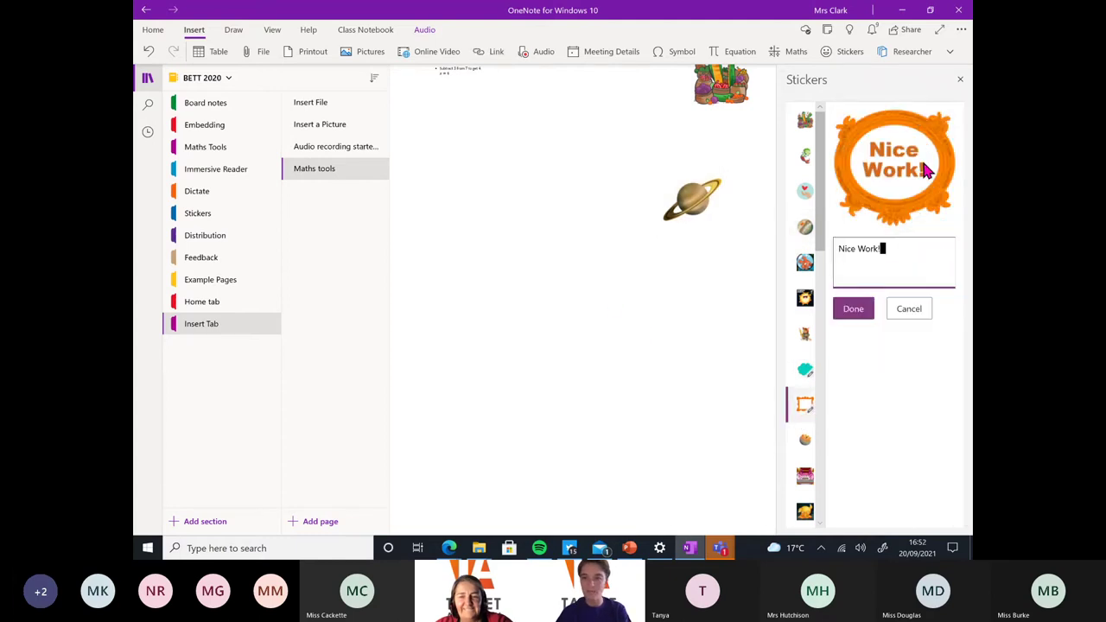
{"action": "left_click", "coordinate": [885, 250]}
{"action": "key", "text": "BackSpace"}
{"action": "key", "text": "BackSpace"}
{"action": "key", "text": "BackSpace"}
{"action": "key", "text": "BackSpace"}
{"action": "key", "text": "BackSpace"}
{"action": "key", "text": "BackSpace"}
{"action": "key", "text": "BackSpace"}
{"action": "key", "text": "BackSpace"}
{"action": "key", "text": "BackSpace"}
{"action": "key", "text": "BackSpace"}
{"action": "type", "text": "Wee"}
{"action": "key", "text": "BackSpace"}
{"action": "type", "text": "ll done amanda"}
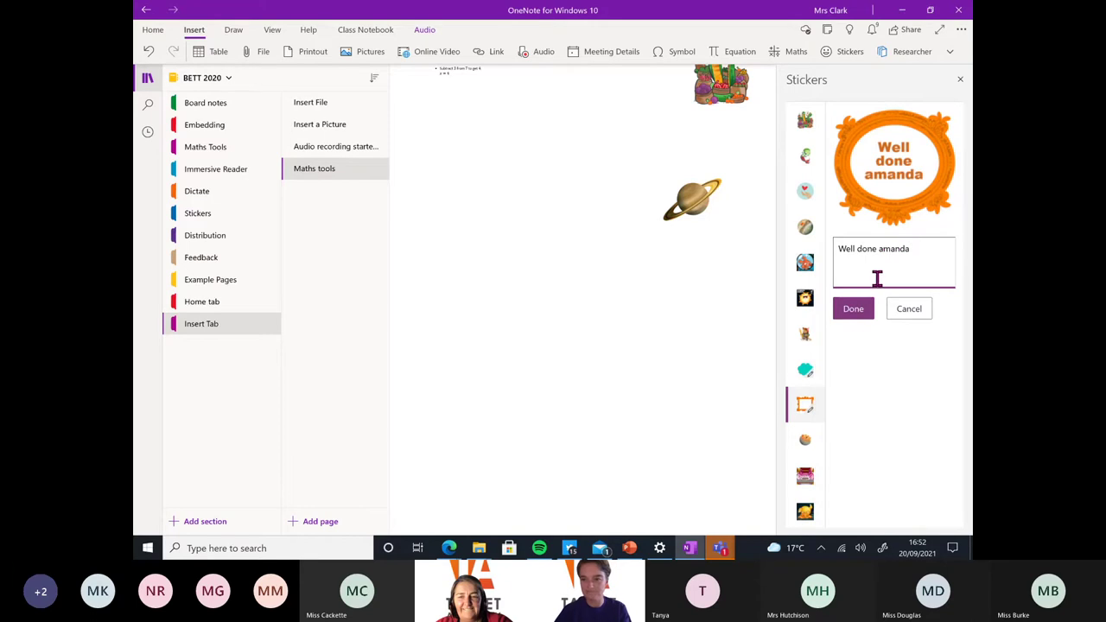
{"action": "left_click", "coordinate": [850, 318]}
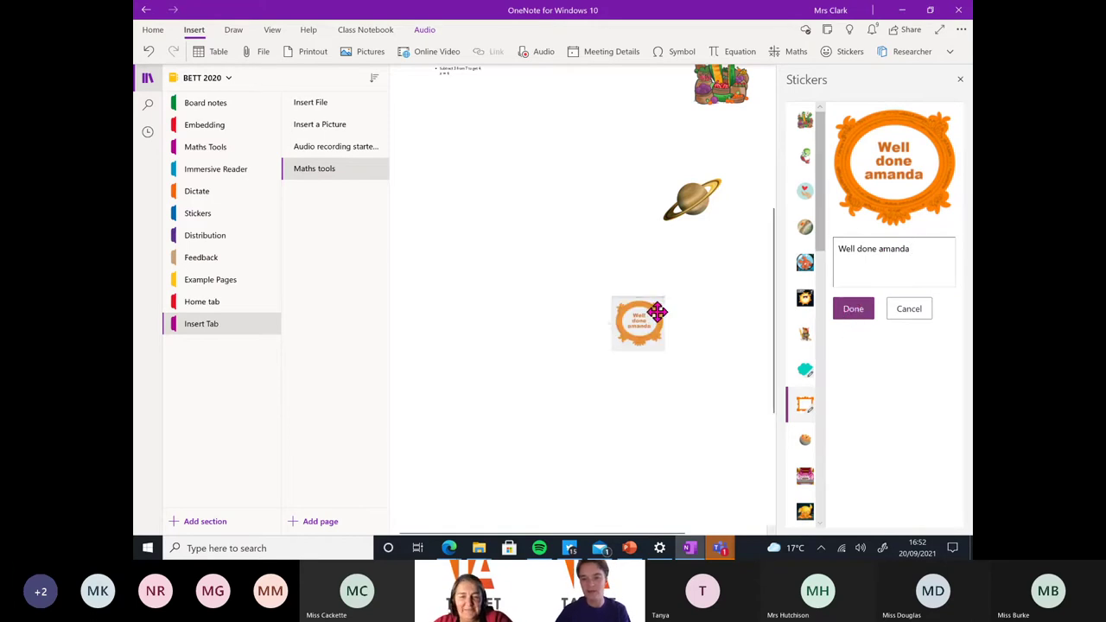
Enlarge the frame sticker about threefold and move it to the top of the page
{"action": "left_click_drag", "start_coordinate": [611, 297], "coordinate": [492, 215]}
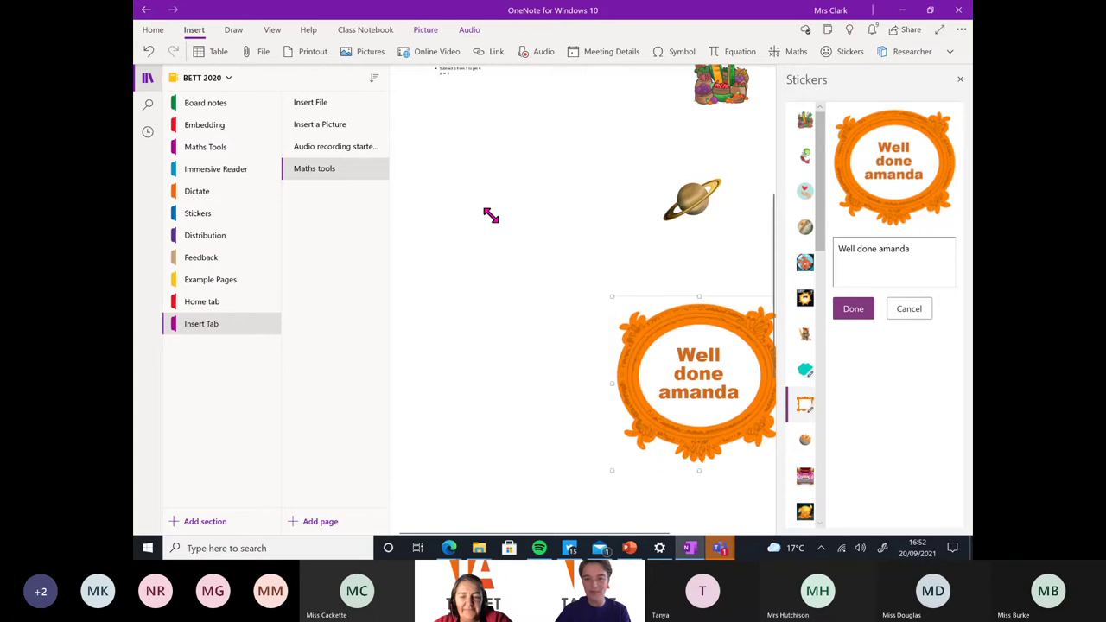
{"action": "scroll", "coordinate": [583, 294], "scroll_direction": "down", "scroll_amount": 5}
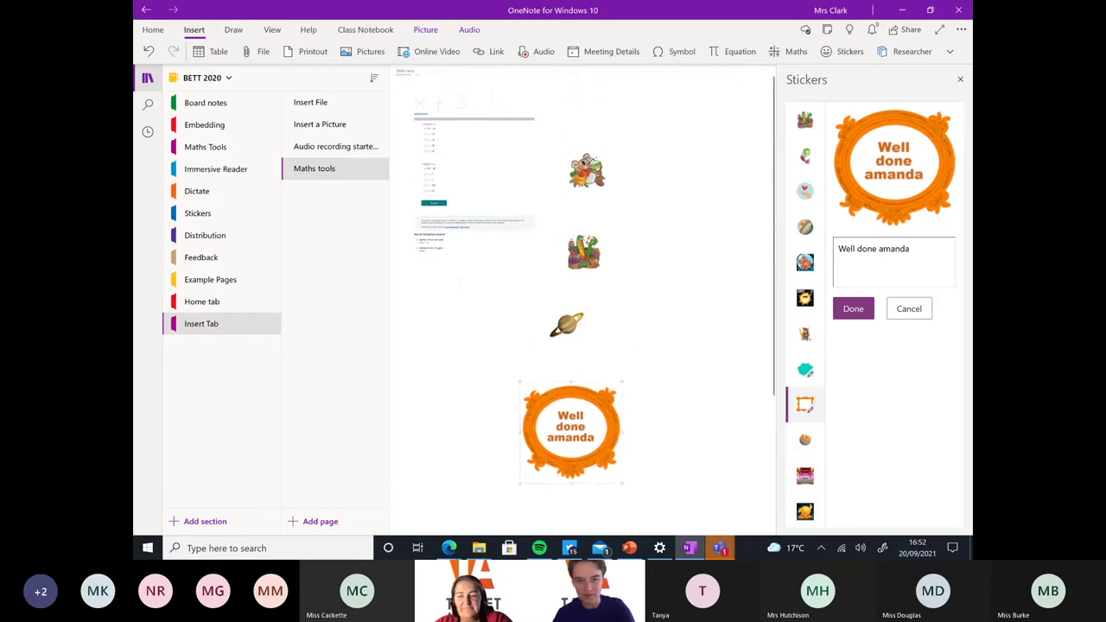
{"action": "left_click", "coordinate": [587, 403]}
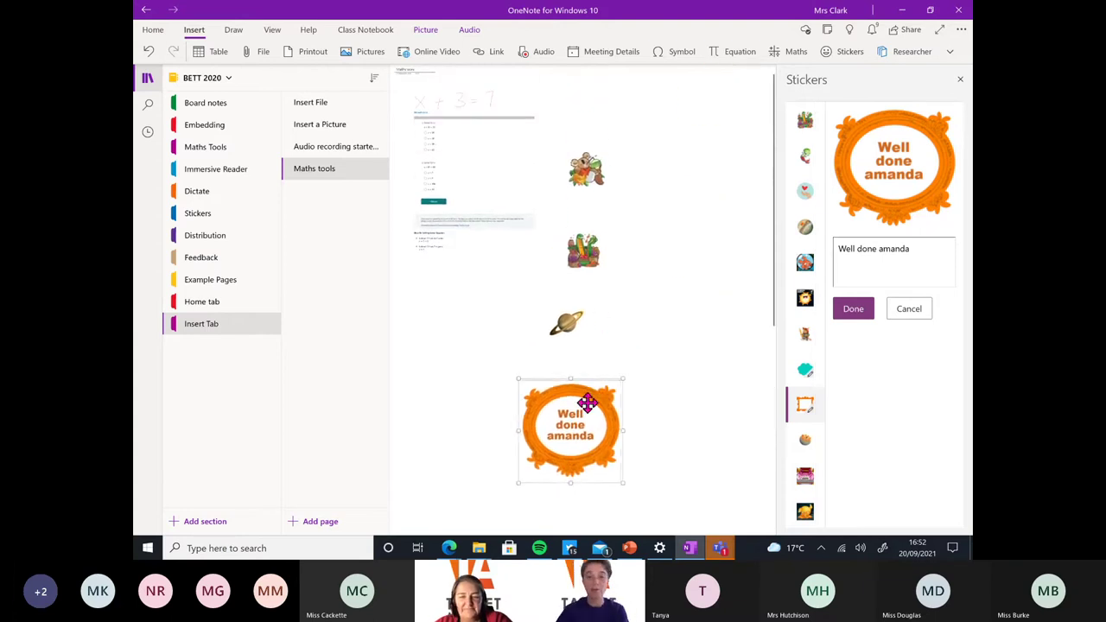
{"action": "left_click_drag", "start_coordinate": [586, 402], "coordinate": [662, 125]}
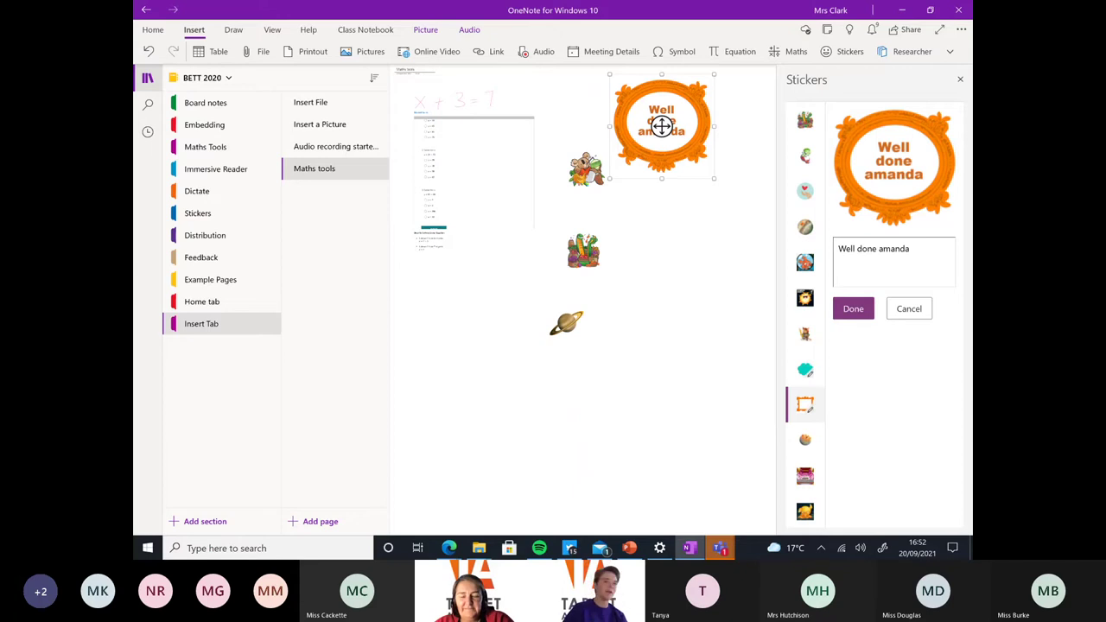
{"action": "left_click", "coordinate": [233, 36]}
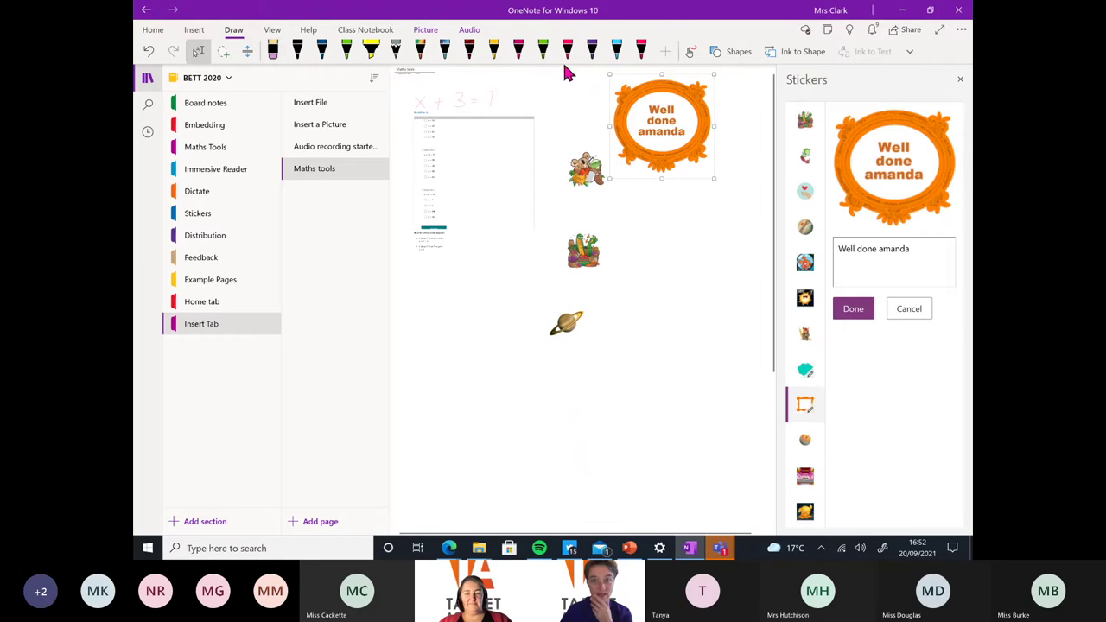
Deselect the frame sticker, close the stickers collection, and scribble red pen ink beside the stickers
{"action": "left_click", "coordinate": [688, 57]}
{"action": "key", "text": "Escape"}
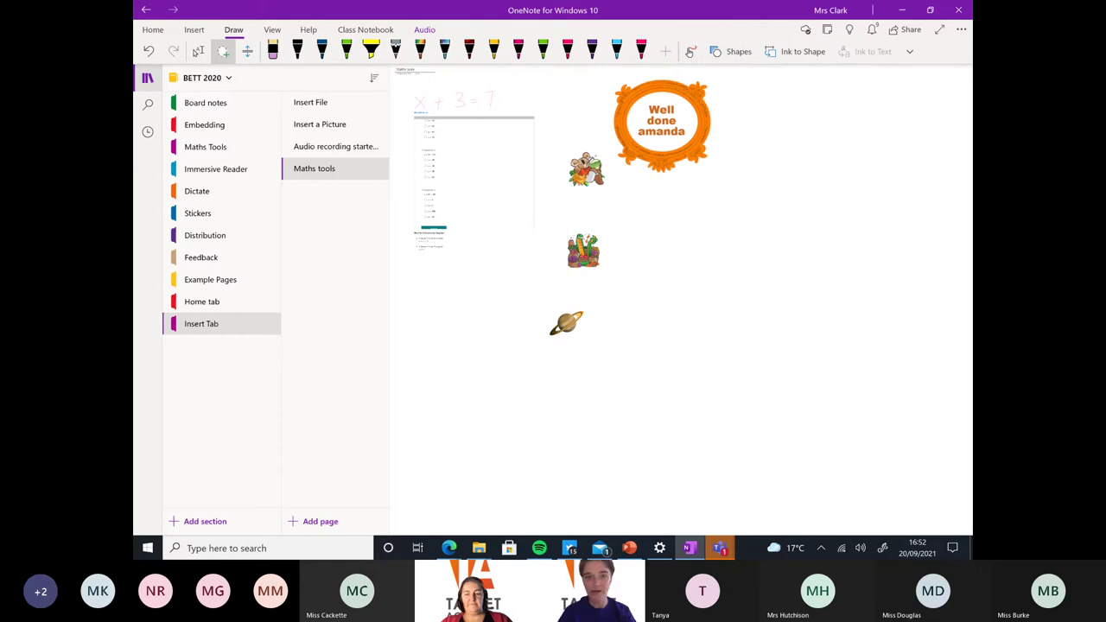
{"action": "left_click", "coordinate": [640, 51]}
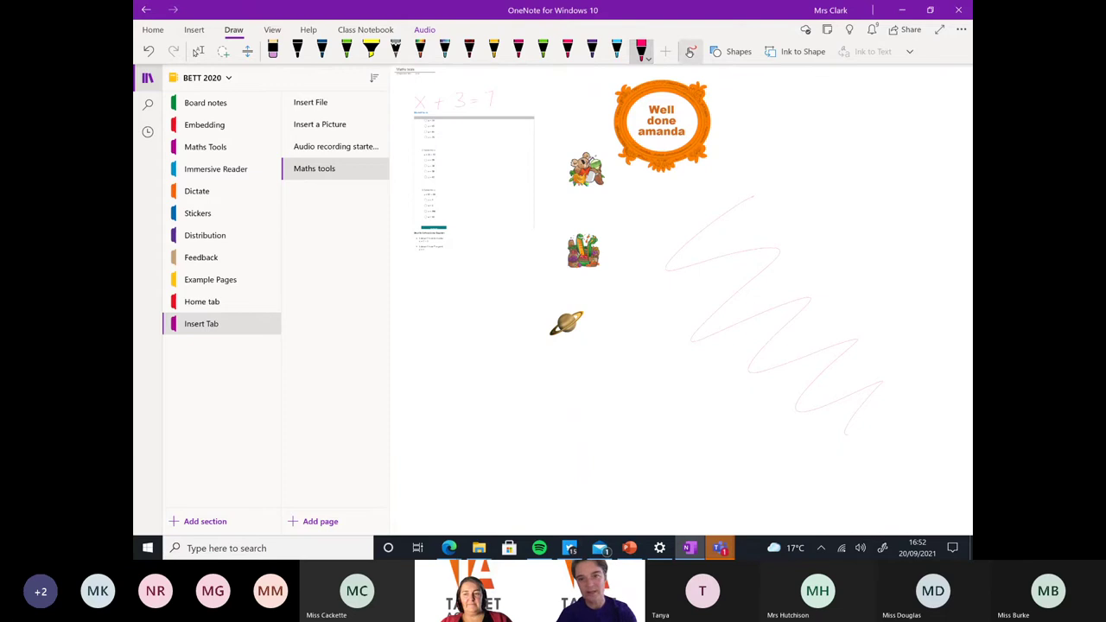
{"action": "left_click", "coordinate": [689, 51]}
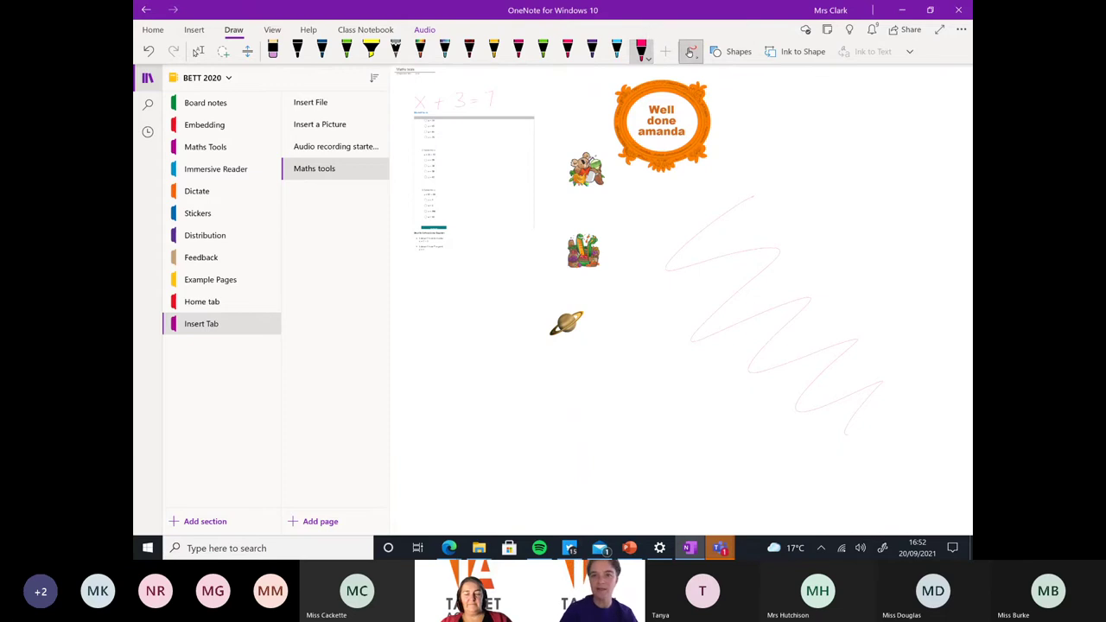
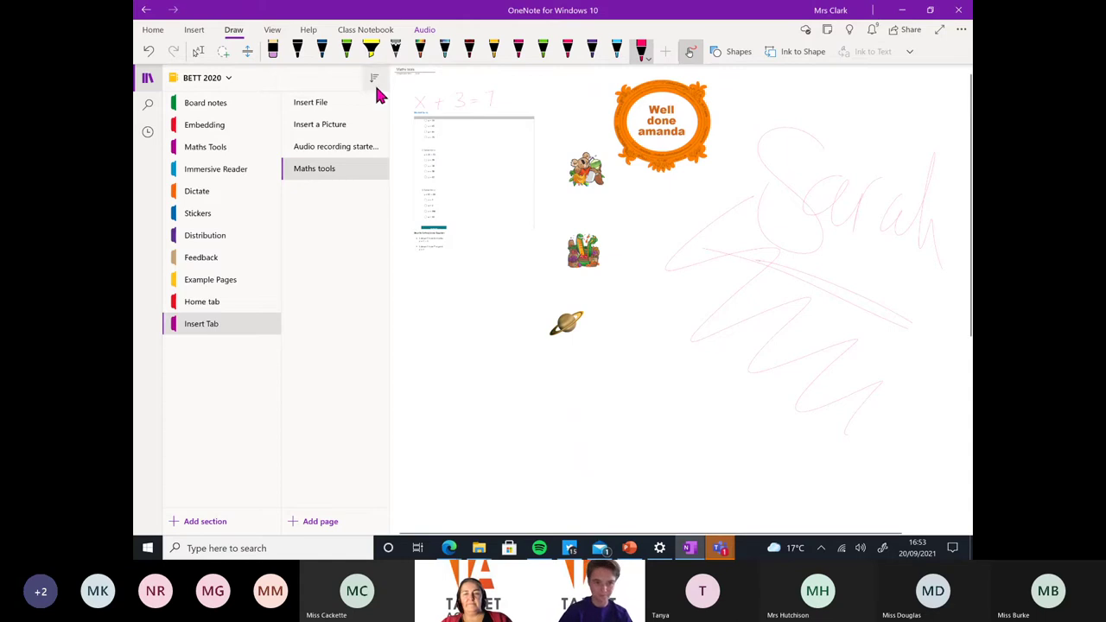
Lasso-select the worksheet and stickers, then place a ruler rotated to 44° across the page
{"action": "left_click", "coordinate": [222, 53]}
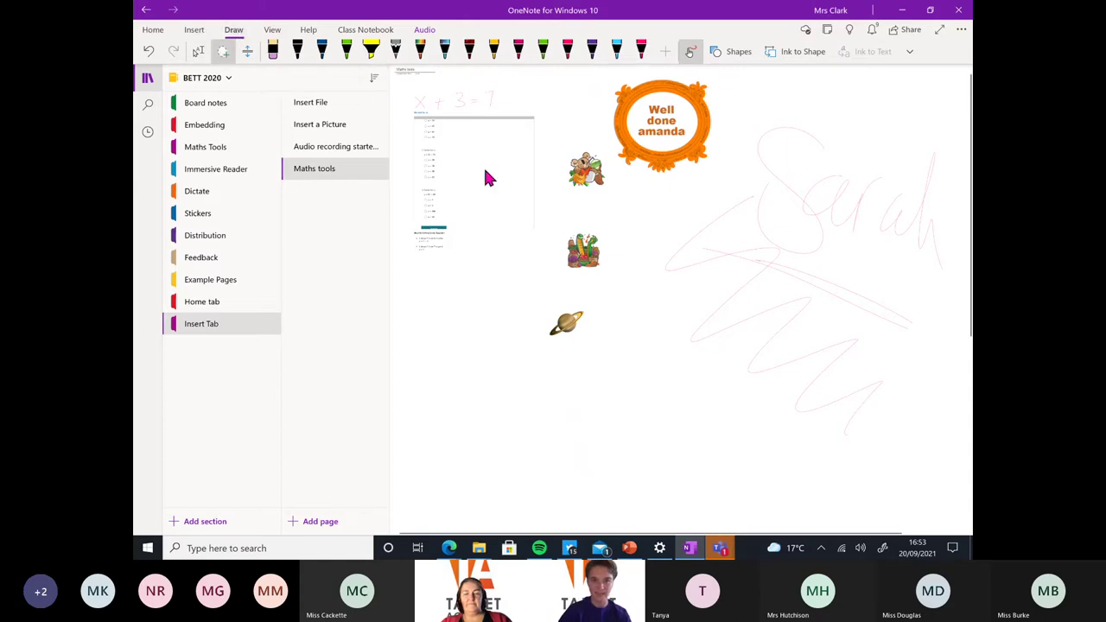
{"action": "mouse_move", "coordinate": [557, 104]}
{"action": "left_mouse_down"}
{"action": "mouse_move", "coordinate": [415, 192]}
{"action": "mouse_move", "coordinate": [404, 328]}
{"action": "mouse_move", "coordinate": [633, 342]}
{"action": "mouse_move", "coordinate": [644, 179]}
{"action": "mouse_move", "coordinate": [558, 108]}
{"action": "mouse_move", "coordinate": [699, 222]}
{"action": "mouse_move", "coordinate": [807, 216]}
{"action": "mouse_move", "coordinate": [674, 217]}
{"action": "mouse_move", "coordinate": [541, 106]}
{"action": "mouse_move", "coordinate": [572, 136]}
{"action": "left_mouse_up"}
{"action": "left_click", "coordinate": [908, 52]}
{"action": "left_click", "coordinate": [928, 77]}
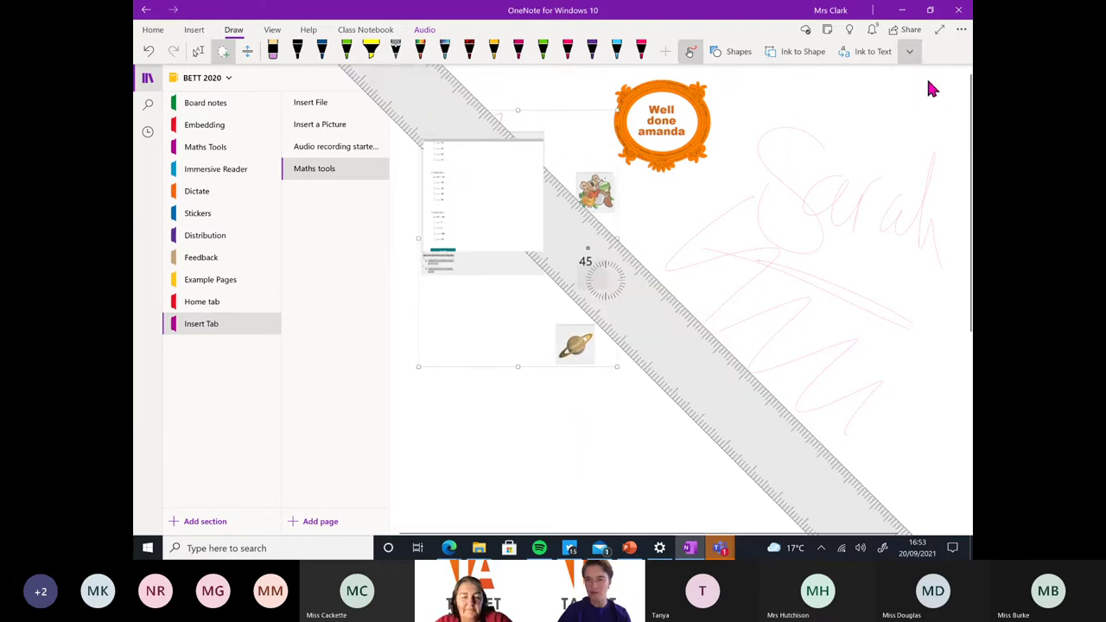
{"action": "left_click_drag", "start_coordinate": [690, 294], "coordinate": [854, 306]}
{"action": "left_click_drag", "start_coordinate": [751, 262], "coordinate": [718, 286]}
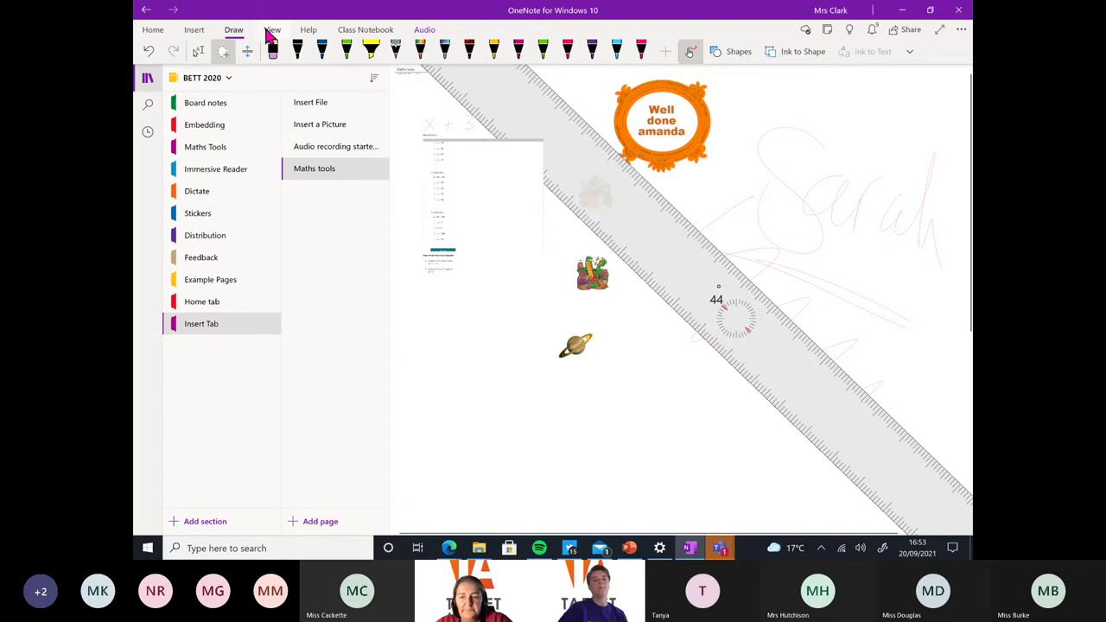
{"action": "left_click", "coordinate": [267, 30]}
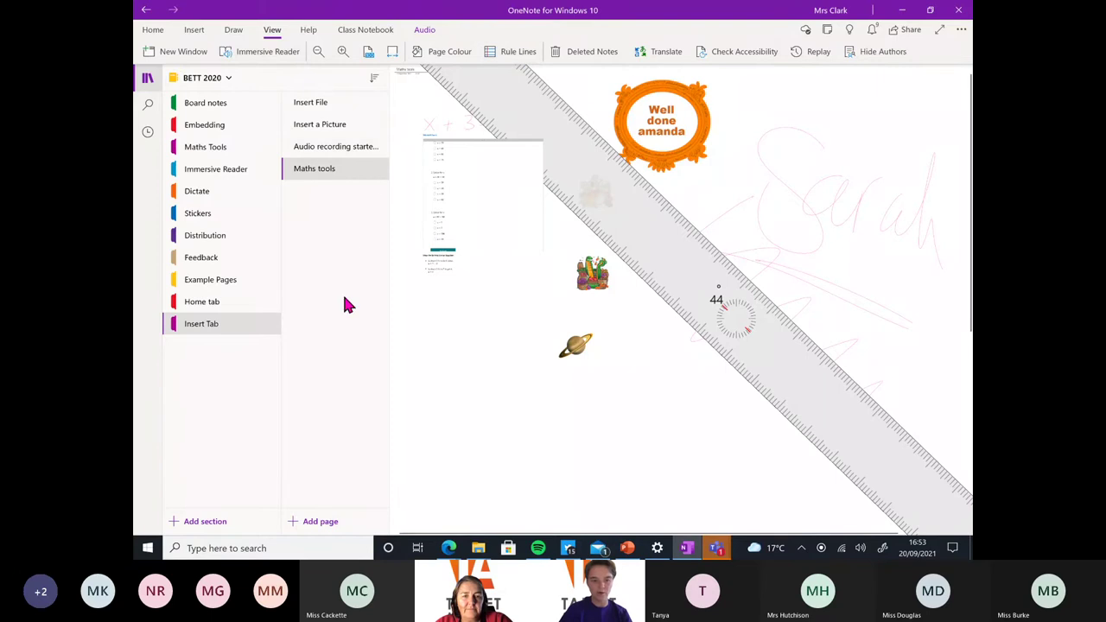
Add a new page to the section and hide the ruler
{"action": "left_click", "coordinate": [319, 521]}
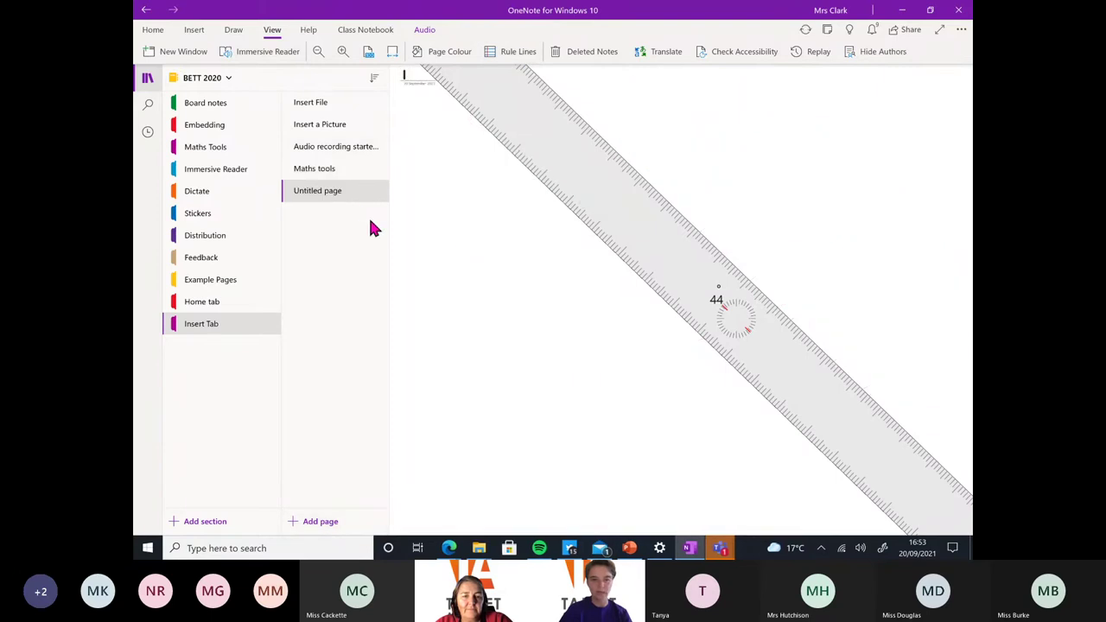
{"action": "left_click", "coordinate": [234, 31]}
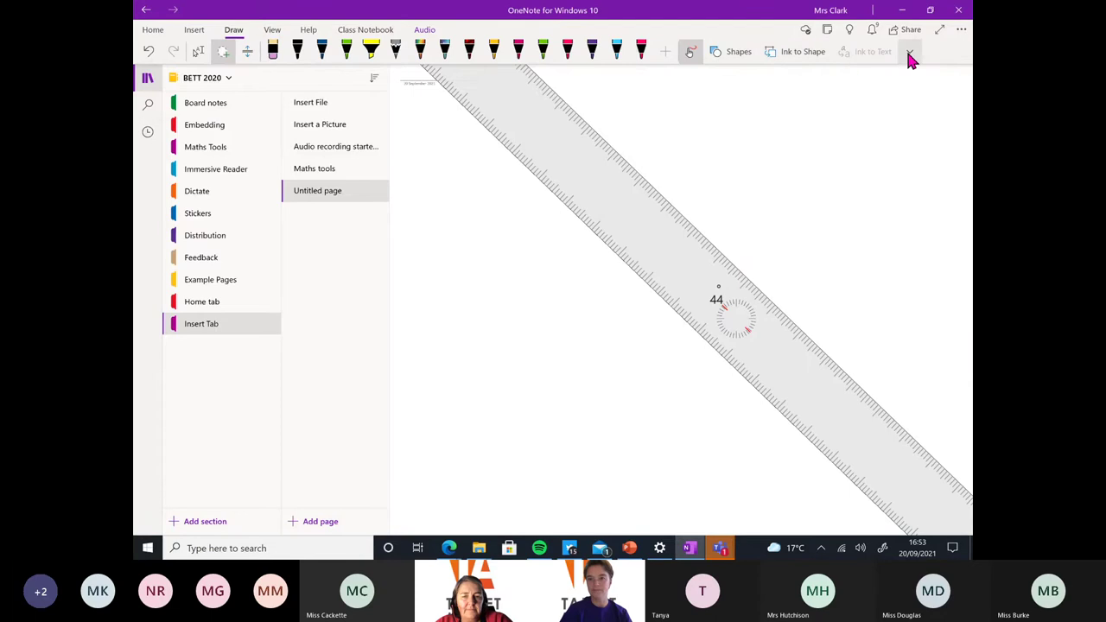
{"action": "left_click", "coordinate": [908, 54]}
{"action": "left_click", "coordinate": [914, 78]}
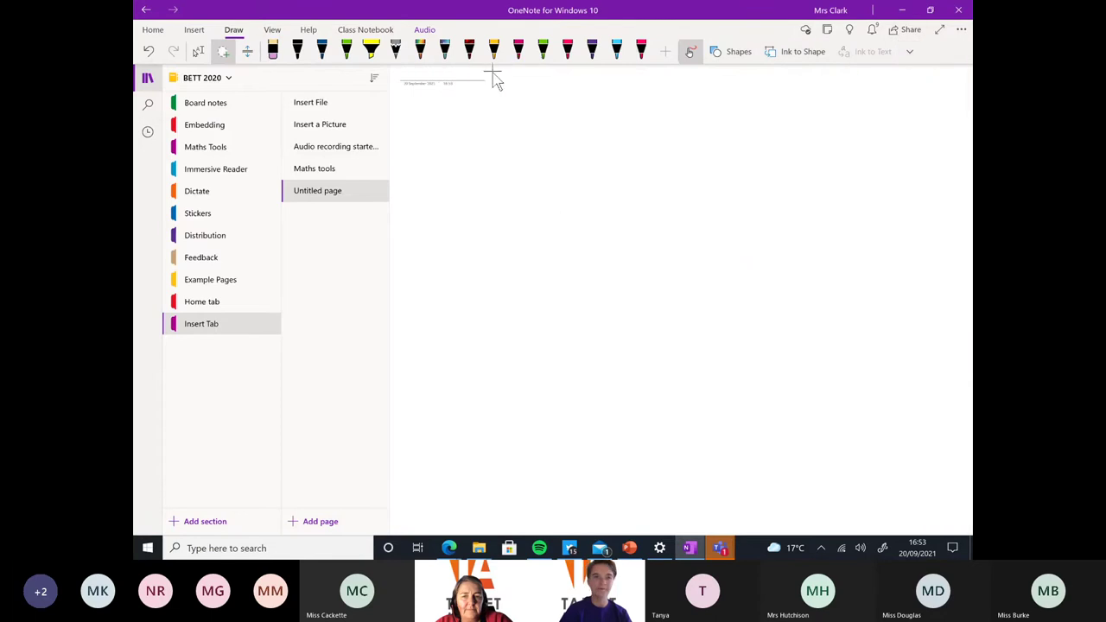
Set the page colour to bright green from More Colours
{"action": "left_click", "coordinate": [272, 32]}
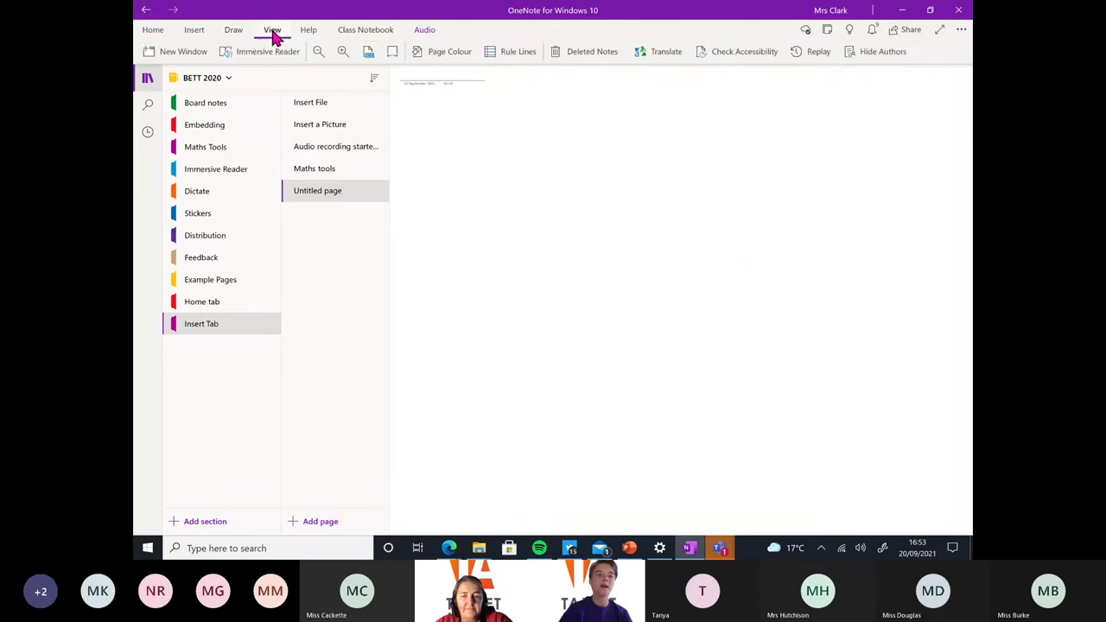
{"action": "left_click", "coordinate": [443, 53]}
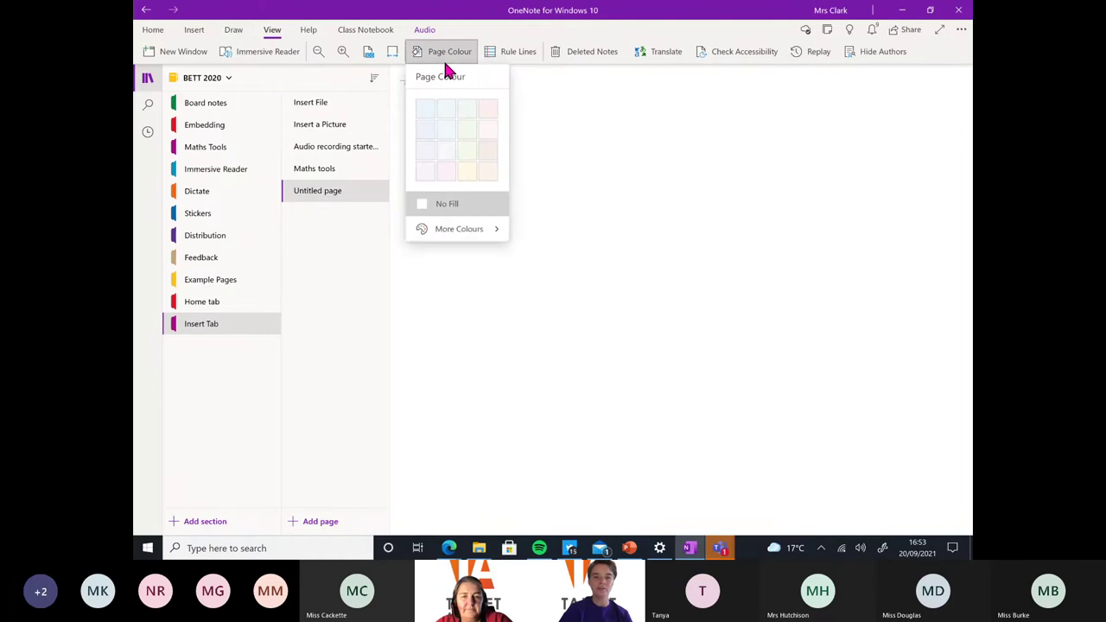
{"action": "left_click", "coordinate": [449, 229]}
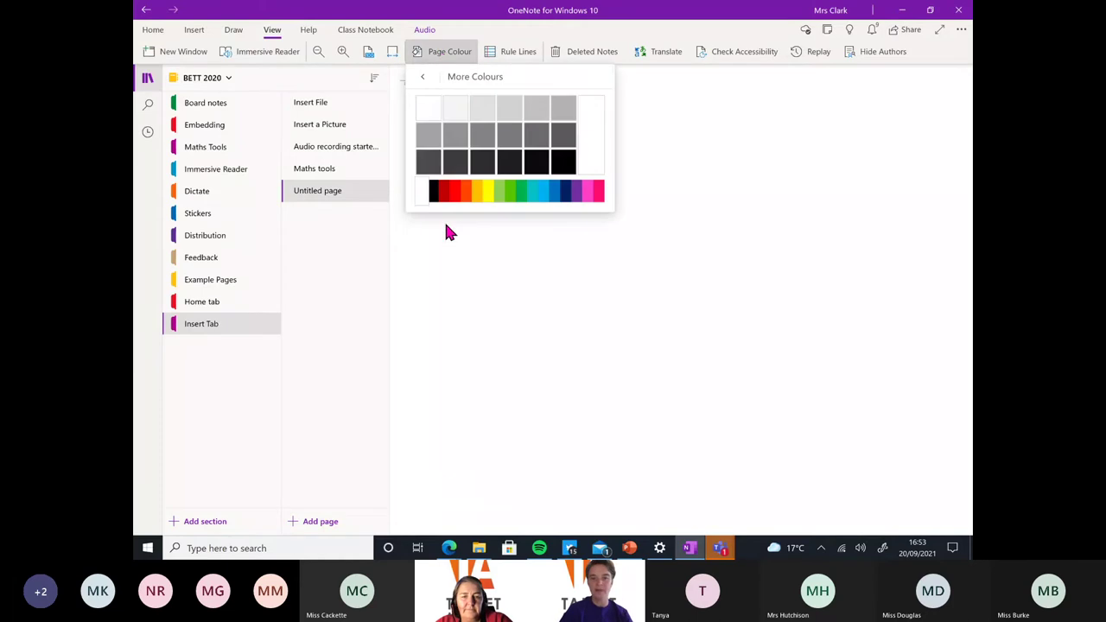
{"action": "left_click", "coordinate": [510, 194]}
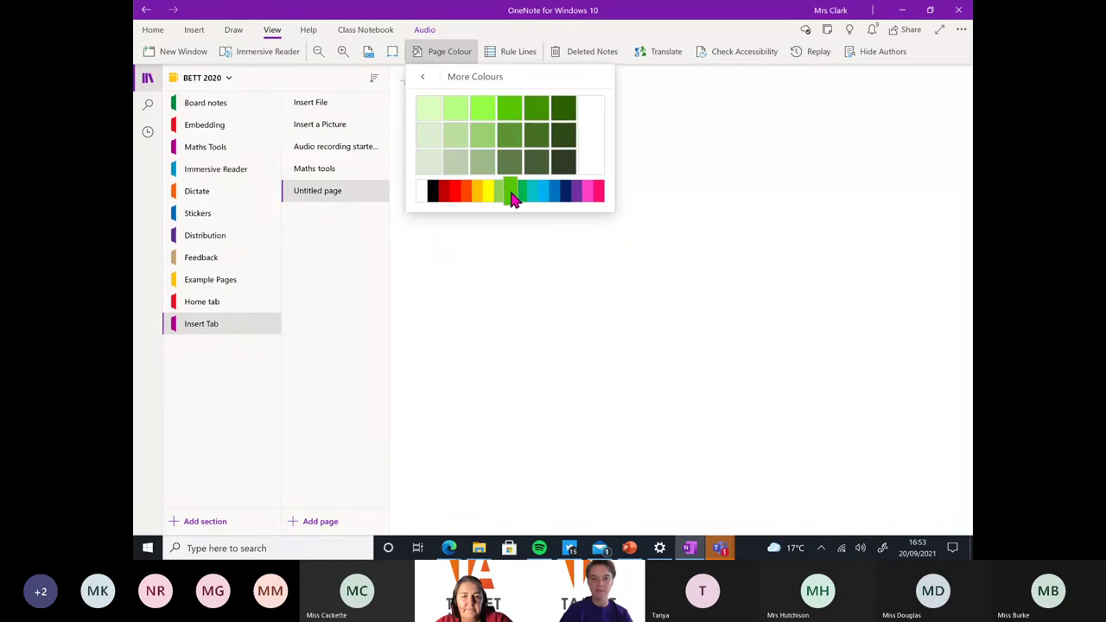
{"action": "left_click", "coordinate": [511, 108]}
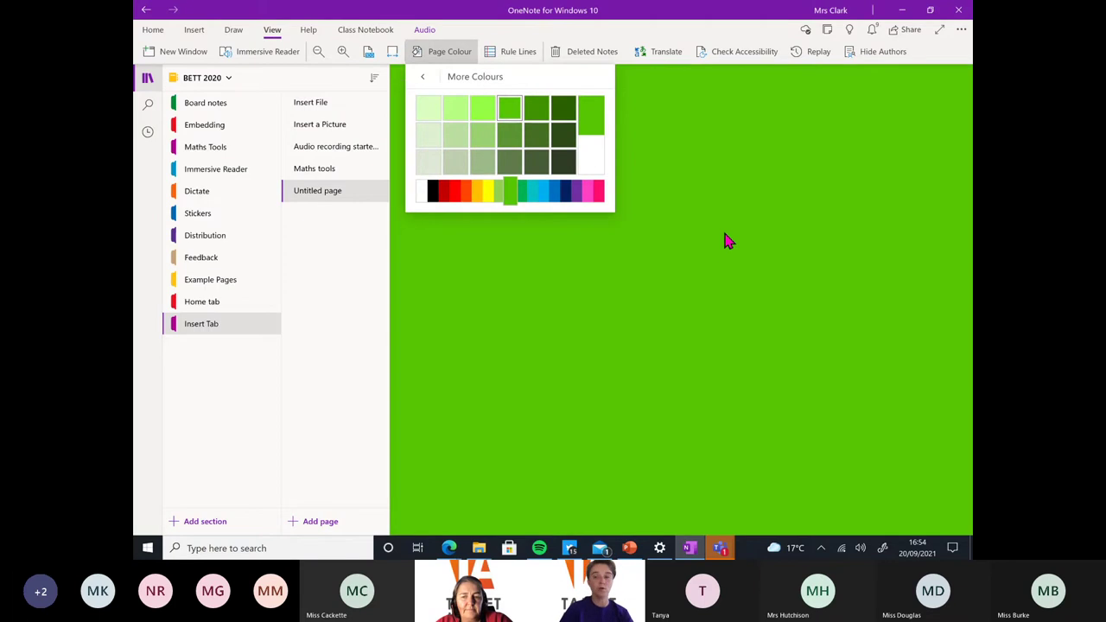
{"action": "key", "text": "Escape"}
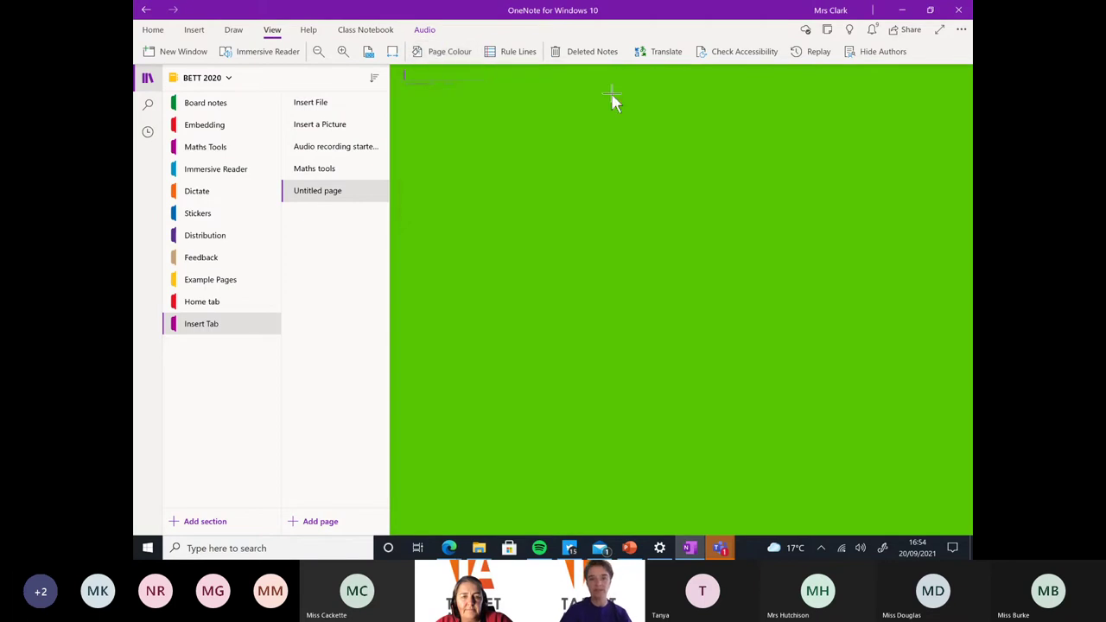
Add wide rule lines and change the page colour to pale green
{"action": "left_click", "coordinate": [508, 51]}
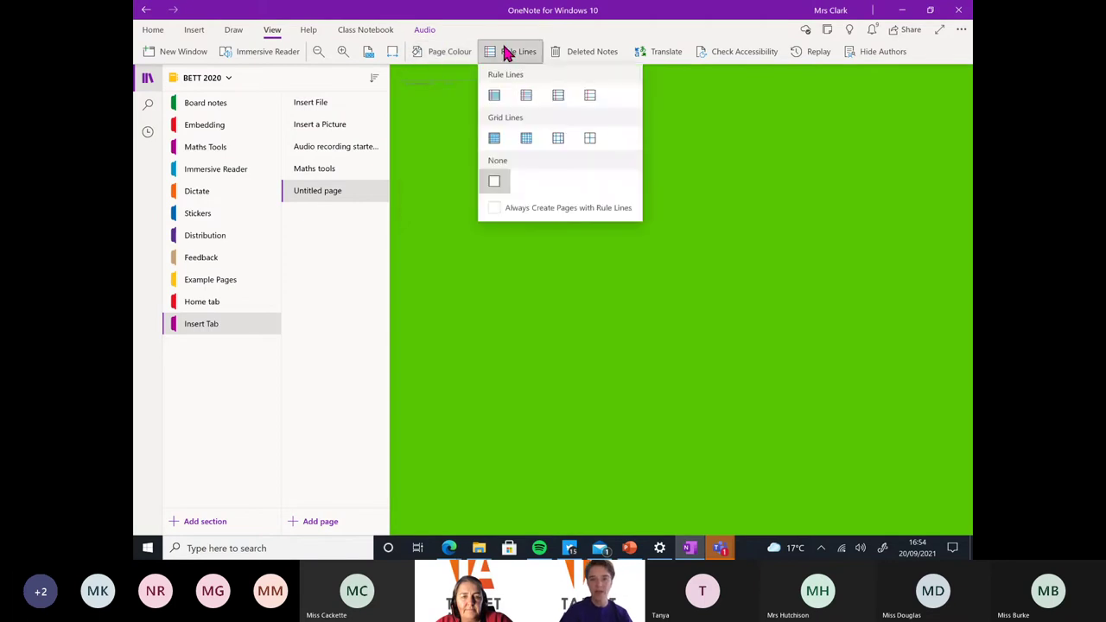
{"action": "left_click", "coordinate": [560, 100]}
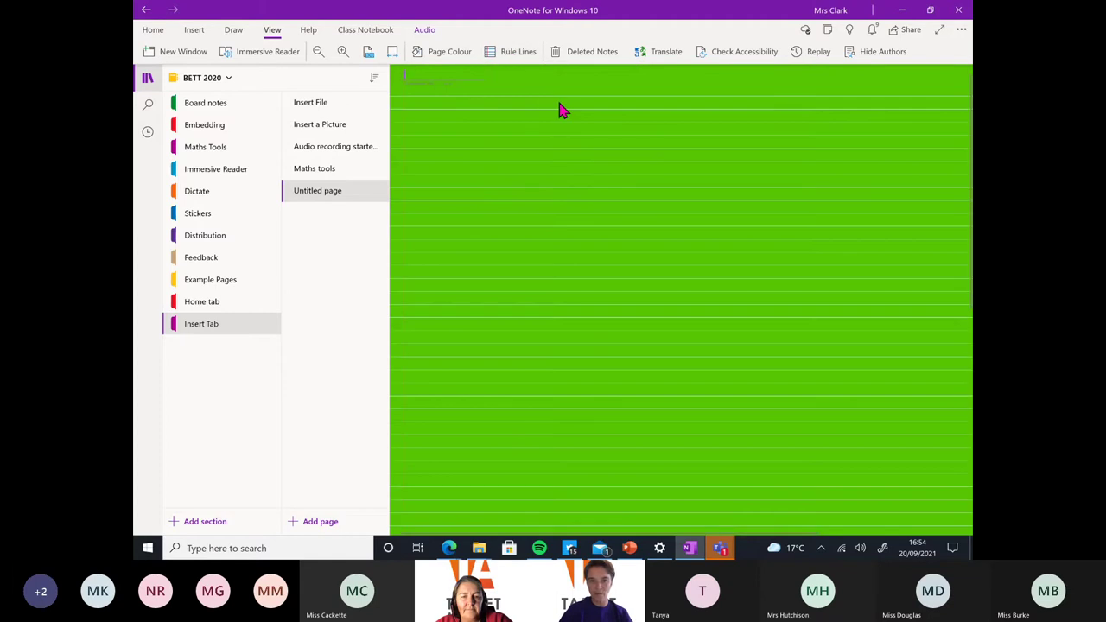
{"action": "left_click", "coordinate": [467, 54]}
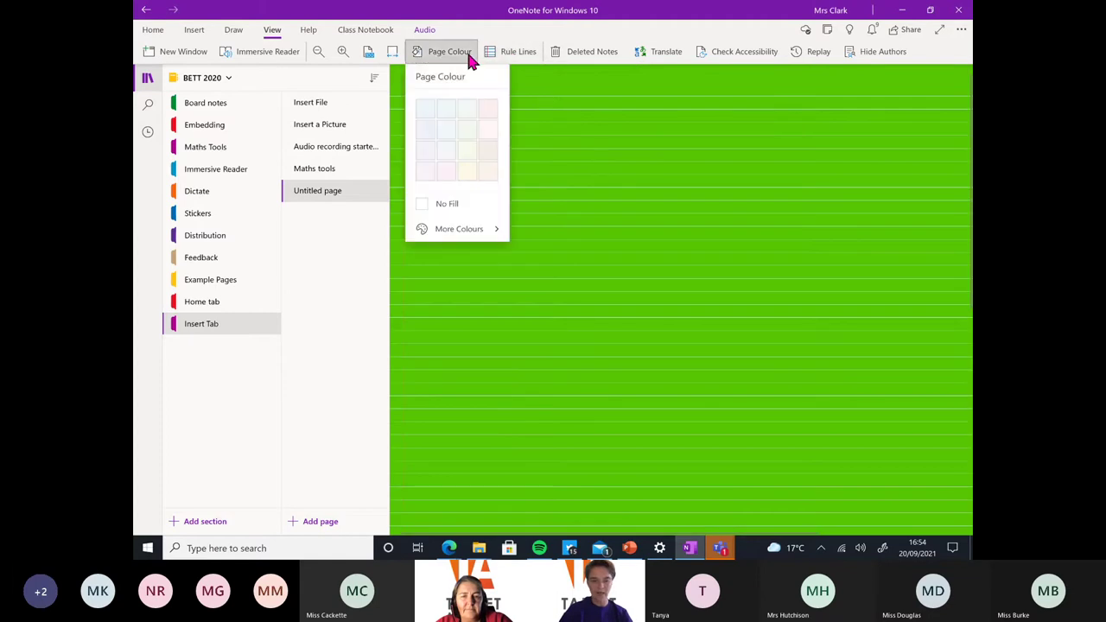
{"action": "left_click", "coordinate": [452, 228]}
{"action": "left_click", "coordinate": [499, 195]}
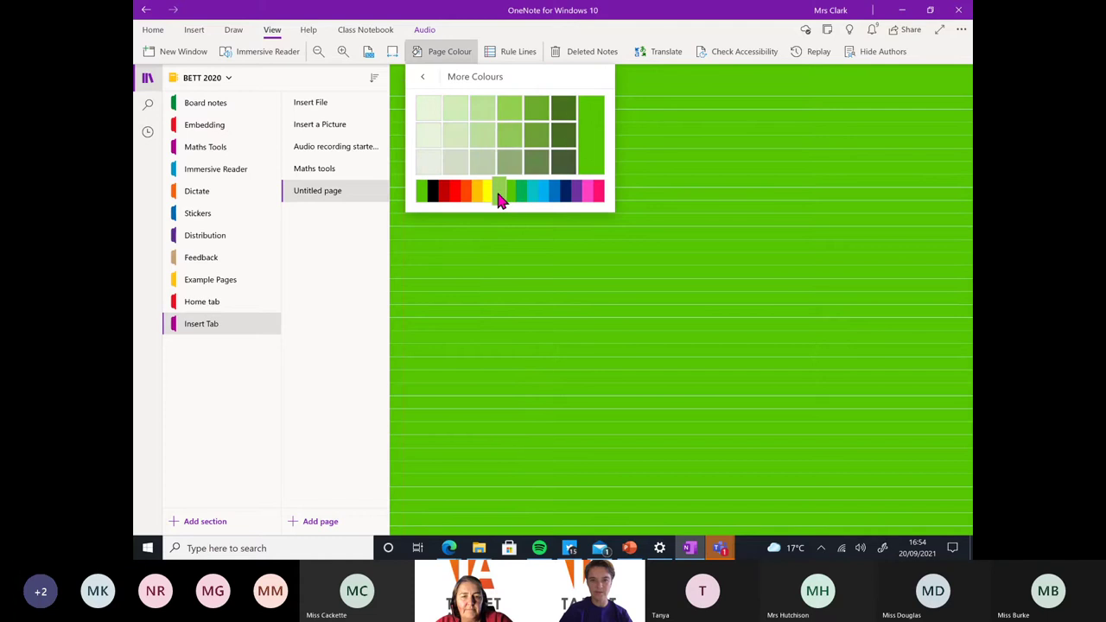
{"action": "left_click", "coordinate": [481, 137]}
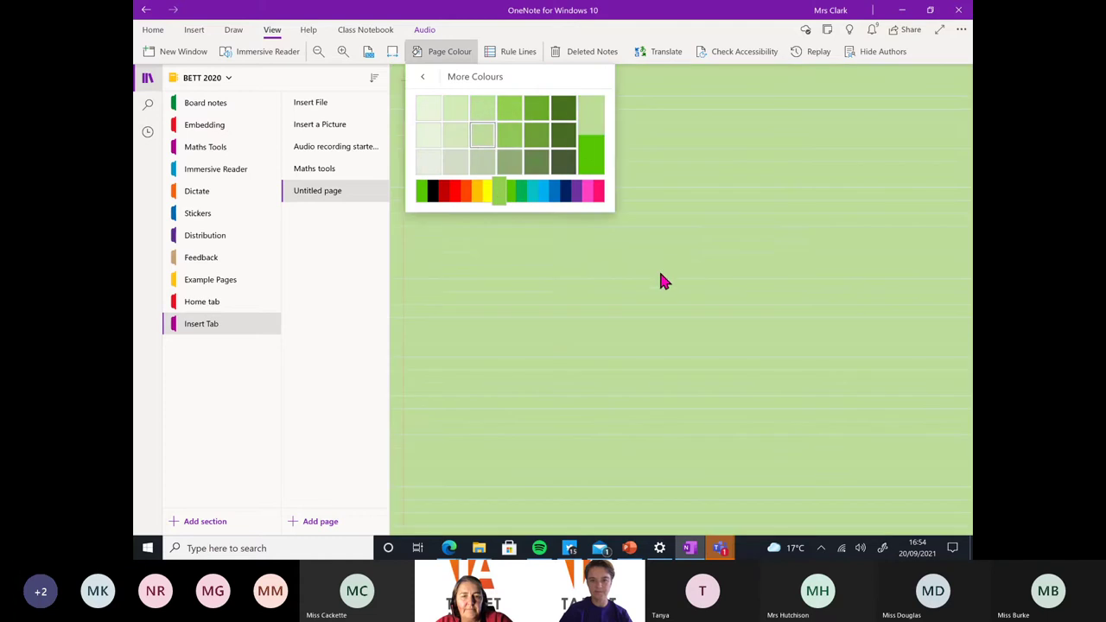
{"action": "left_click", "coordinate": [661, 275]}
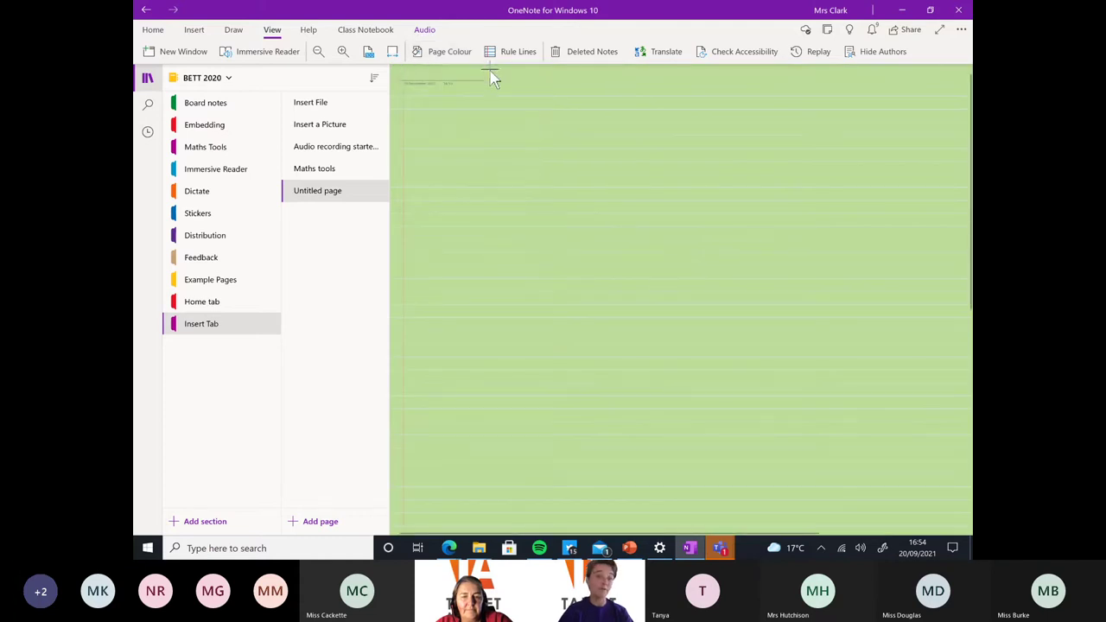
Try a fine grid, then set the page lines to None
{"action": "left_click", "coordinate": [515, 49]}
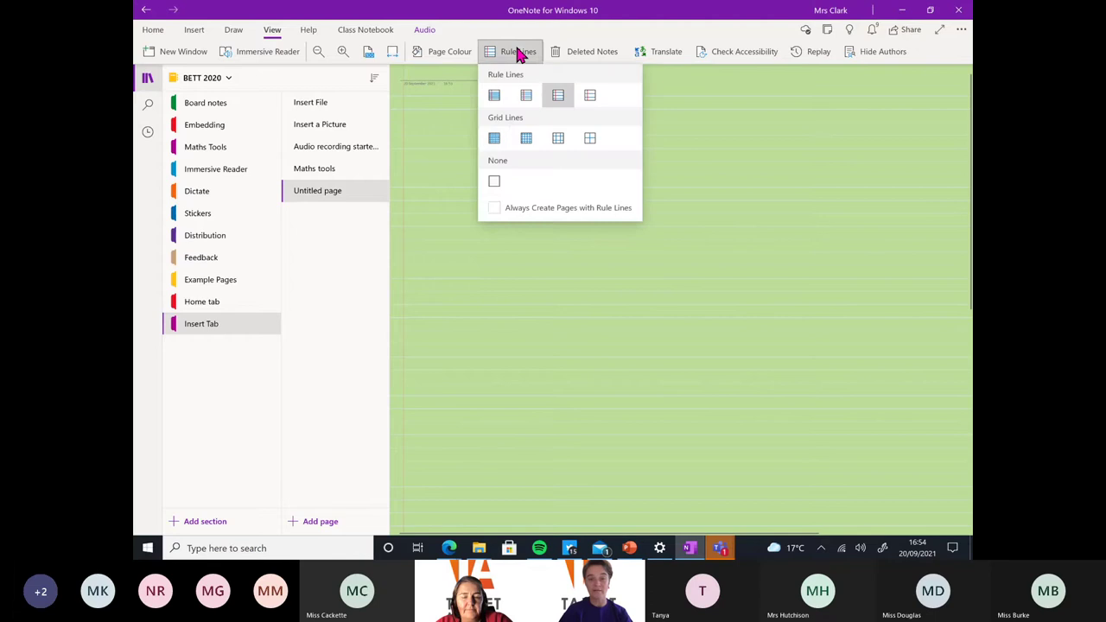
{"action": "left_click", "coordinate": [491, 143]}
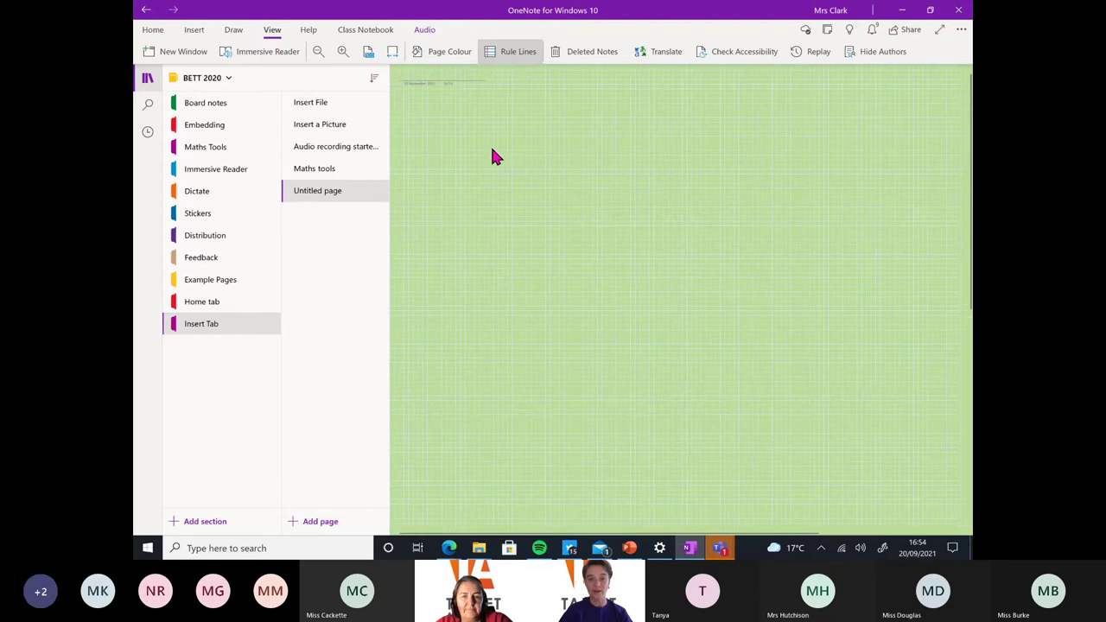
{"action": "left_click", "coordinate": [503, 56]}
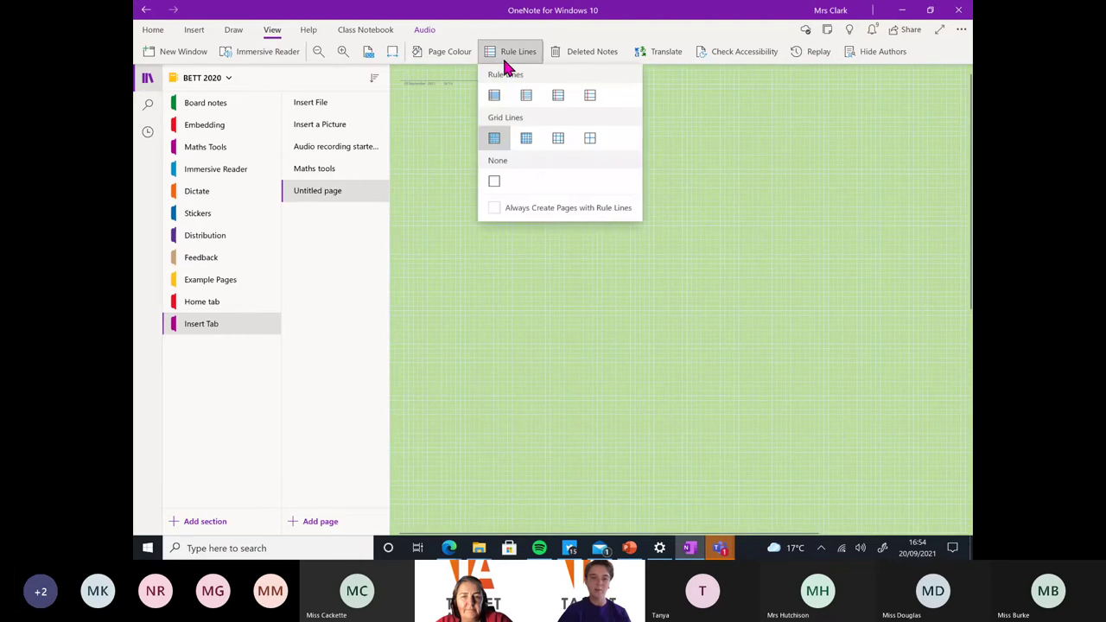
{"action": "left_click", "coordinate": [494, 181]}
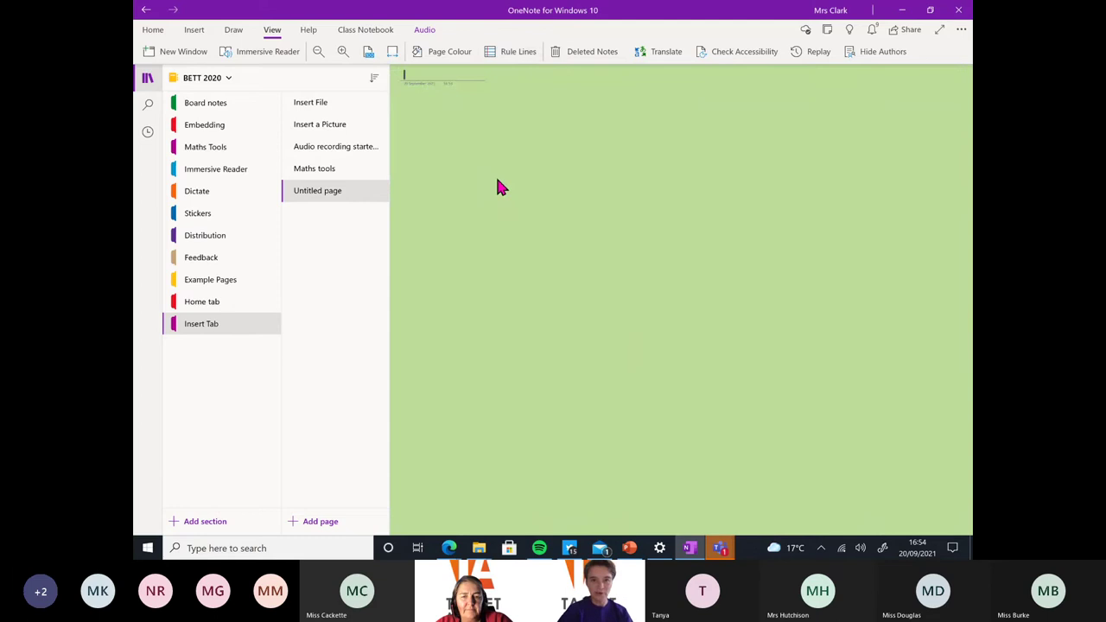
{"action": "left_click", "coordinate": [498, 57]}
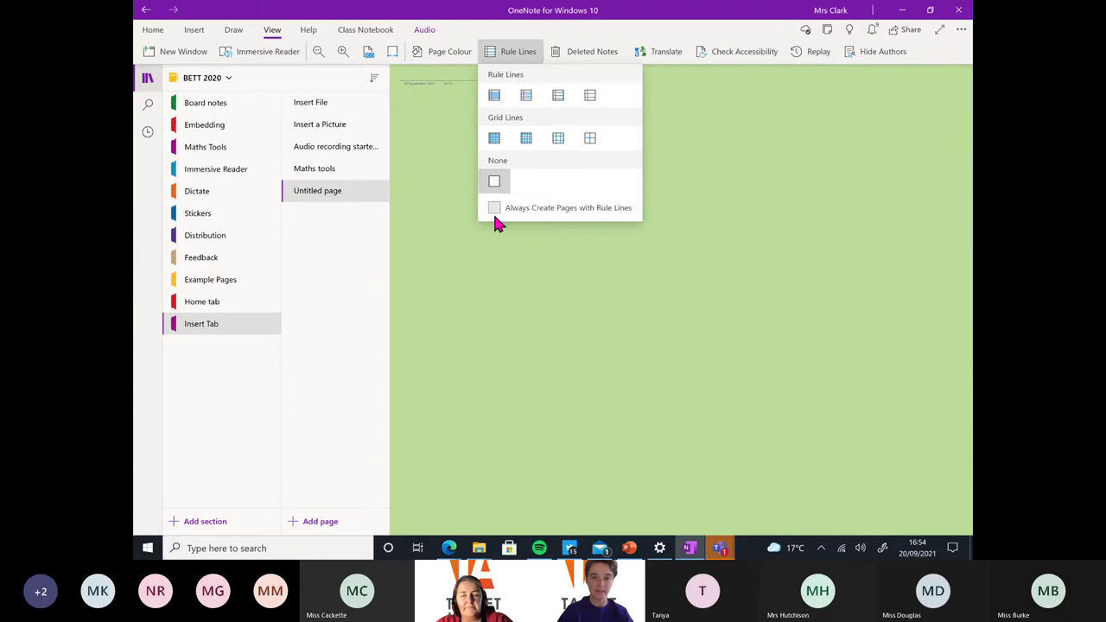
{"action": "left_click", "coordinate": [555, 271]}
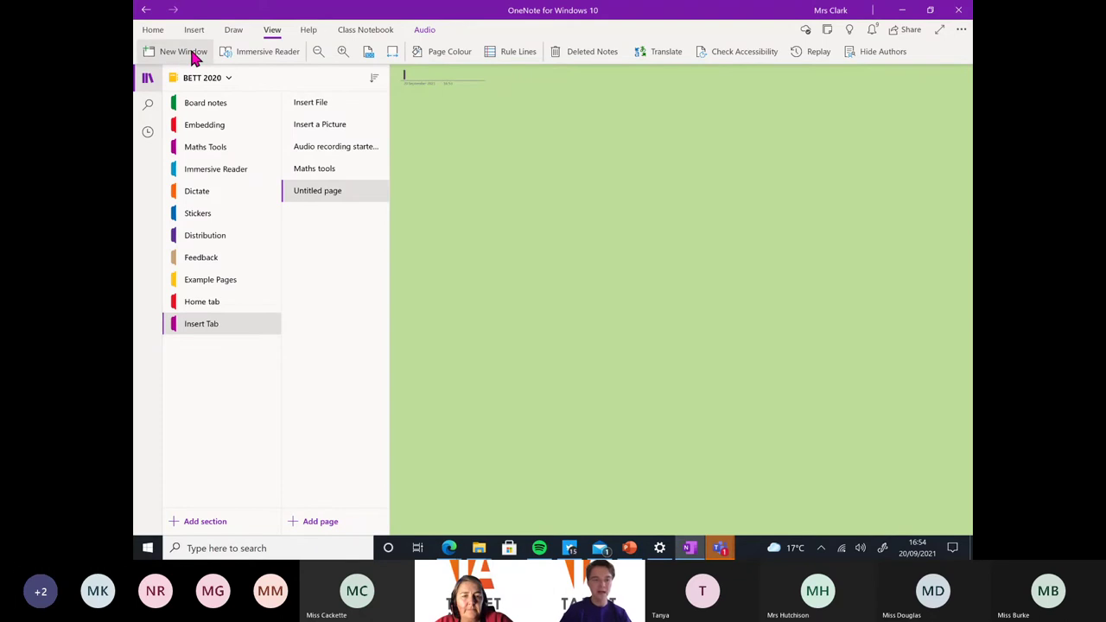
Open Test team with Mum Notebook in a second window, reposition it, then close it
{"action": "left_click", "coordinate": [181, 53]}
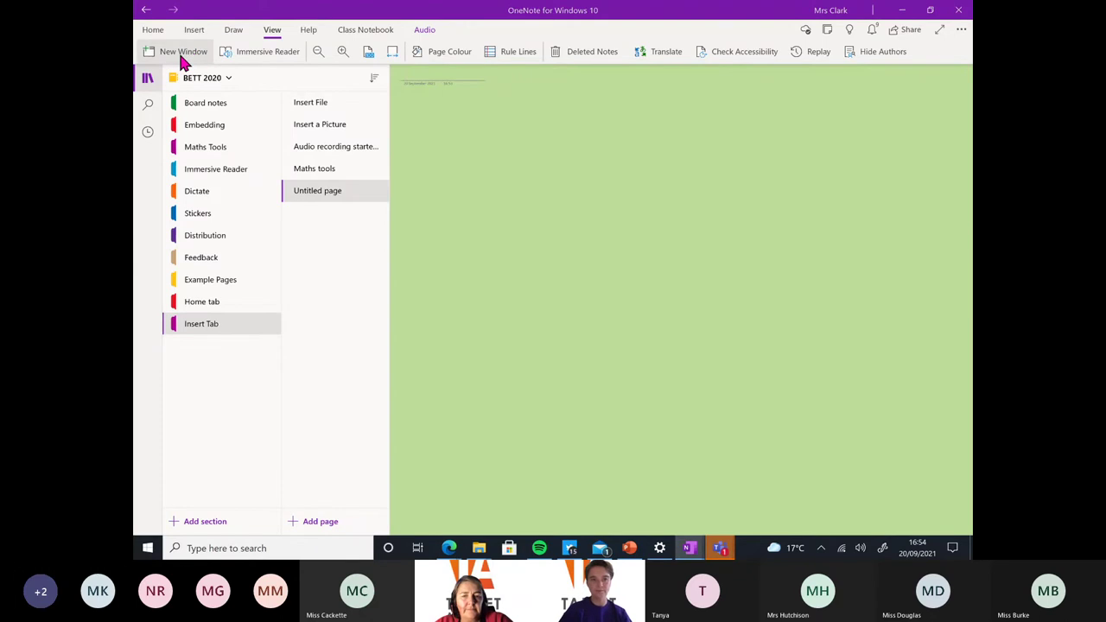
{"action": "left_click_drag", "start_coordinate": [293, 50], "coordinate": [442, 72]}
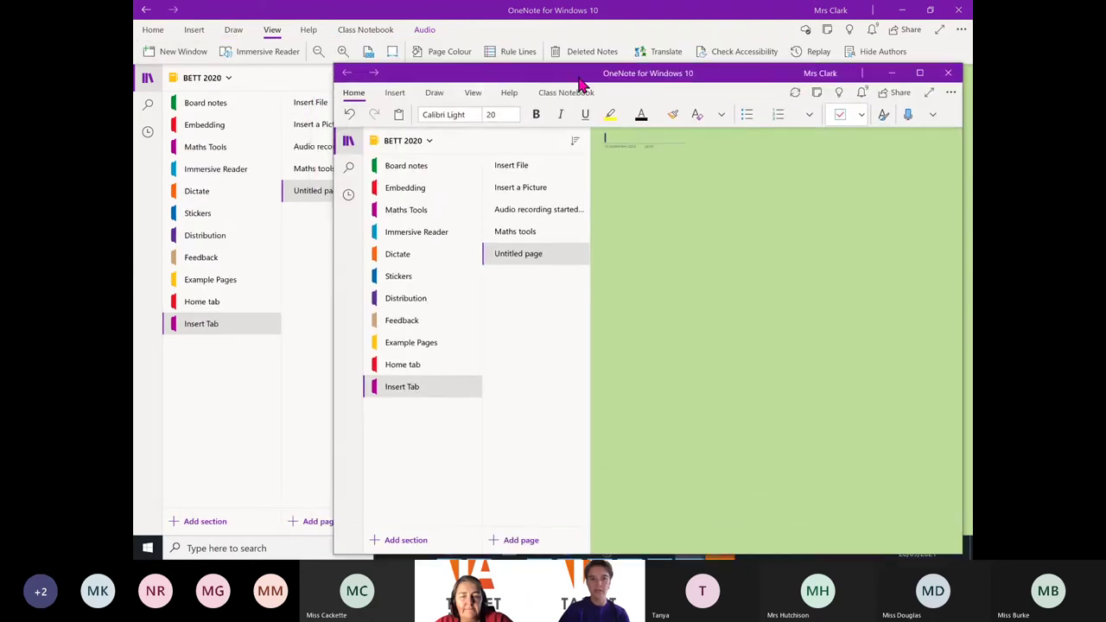
{"action": "left_click", "coordinate": [432, 144]}
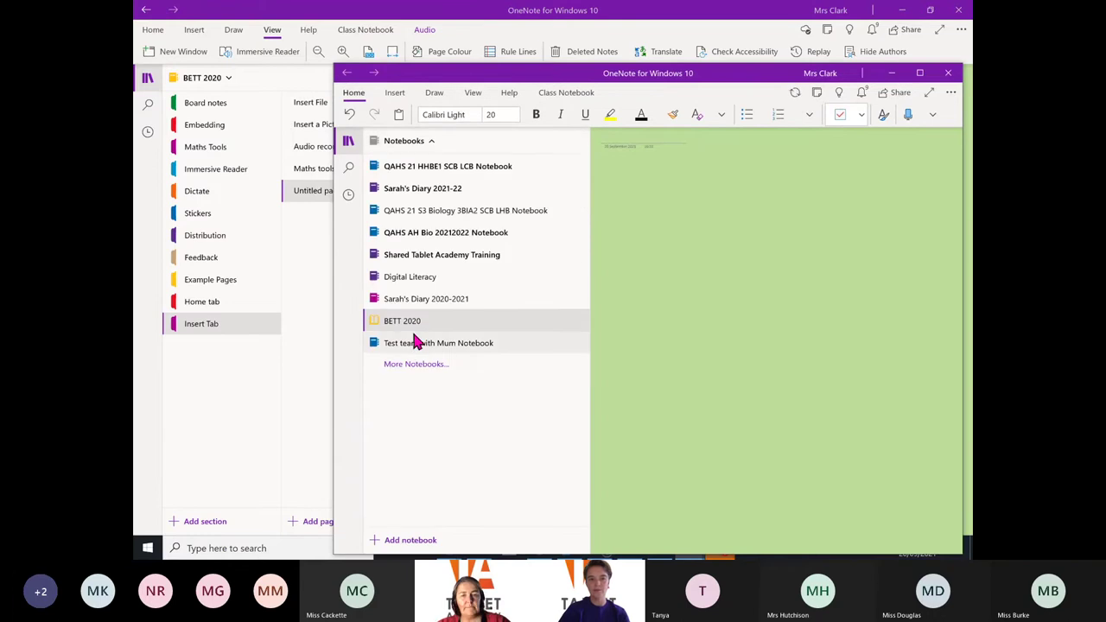
{"action": "left_click", "coordinate": [418, 347]}
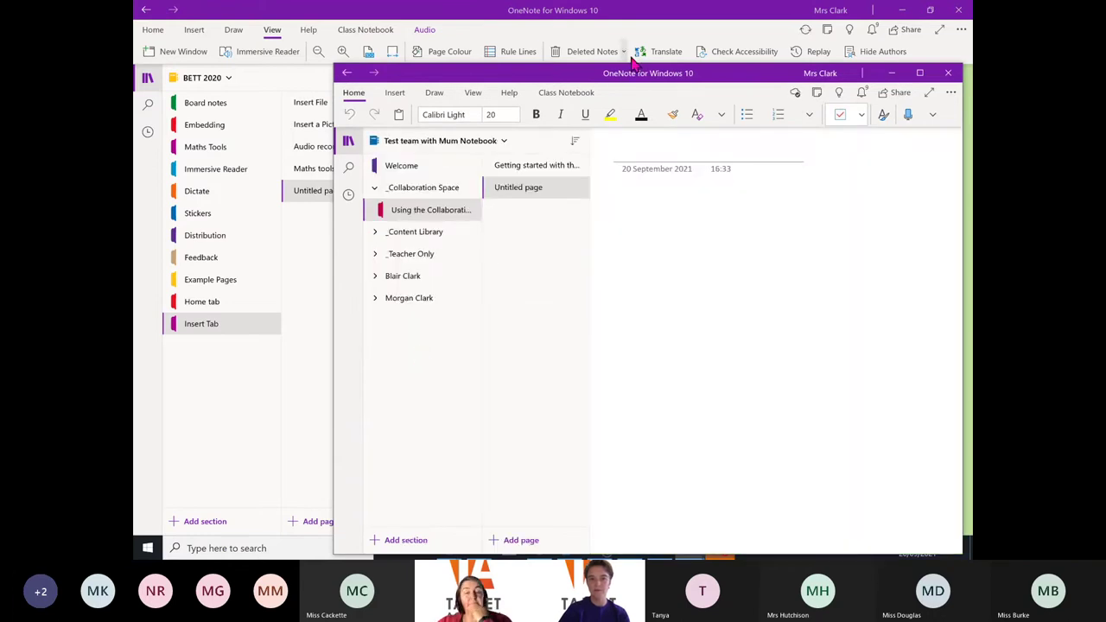
{"action": "left_click_drag", "start_coordinate": [637, 74], "coordinate": [501, 102]}
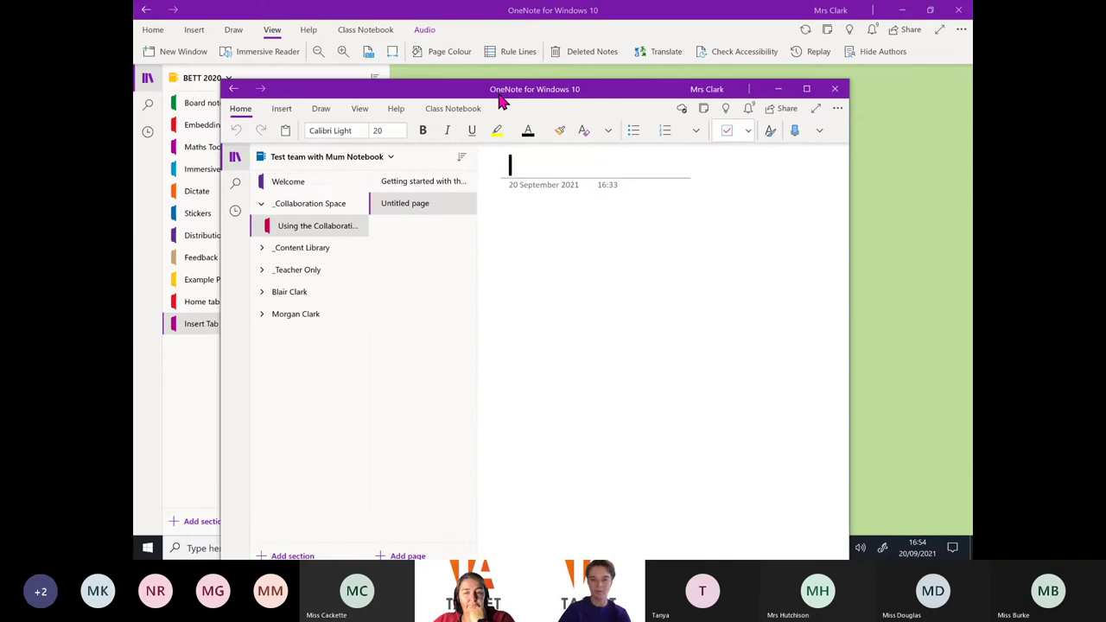
{"action": "left_click", "coordinate": [834, 90]}
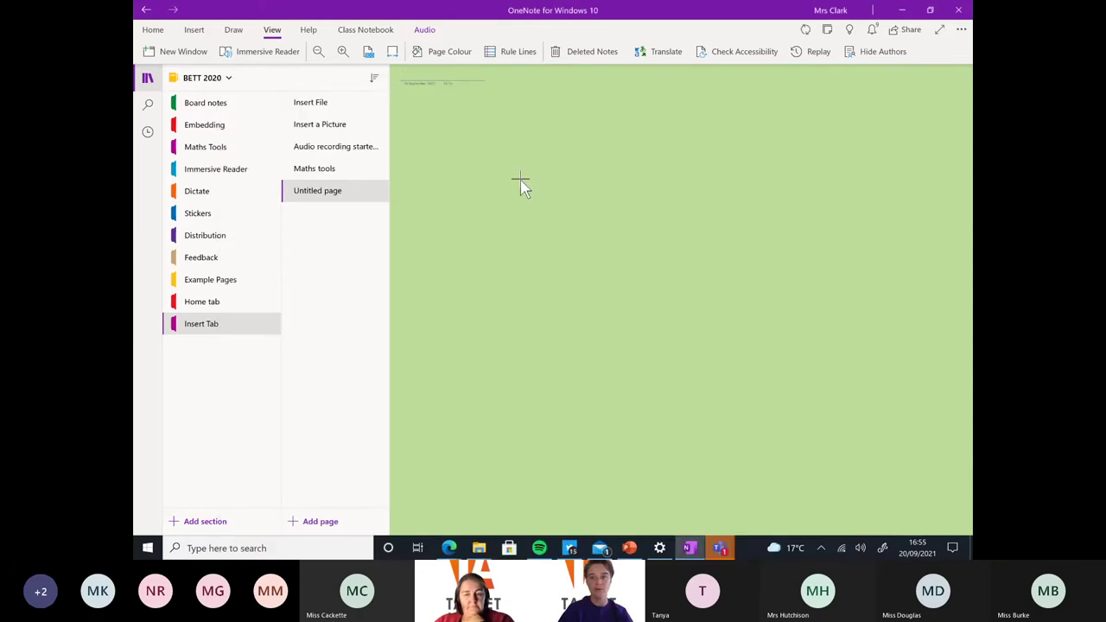
Toggle Hide Authors, switch to the Shared Tablet Academy Training notebook, and pick lasso select
{"action": "left_click", "coordinate": [881, 57]}
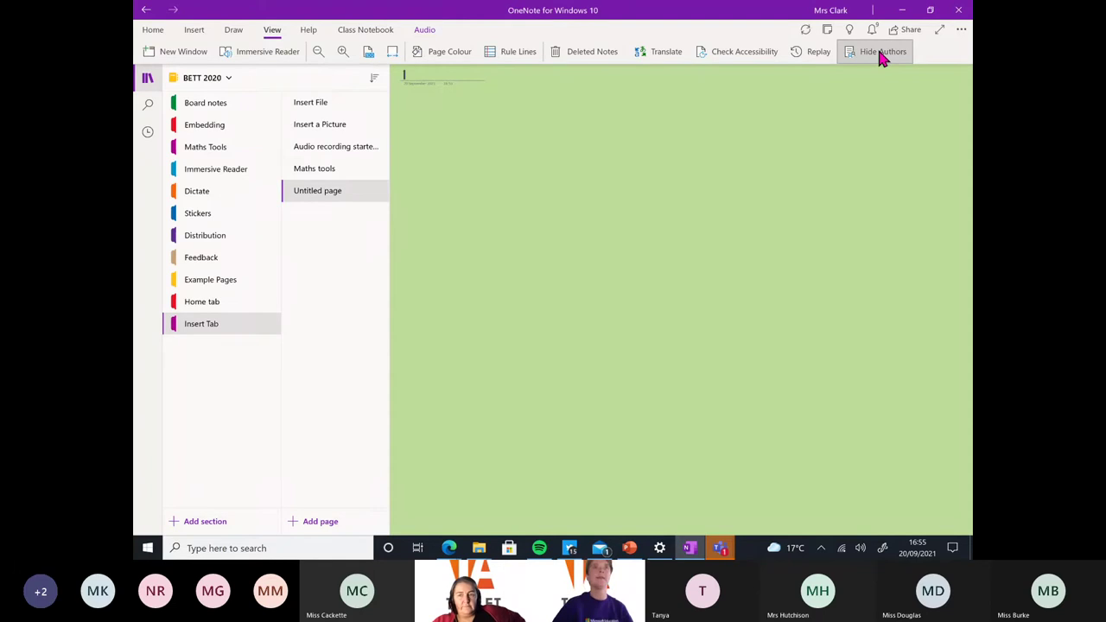
{"action": "left_click", "coordinate": [230, 78]}
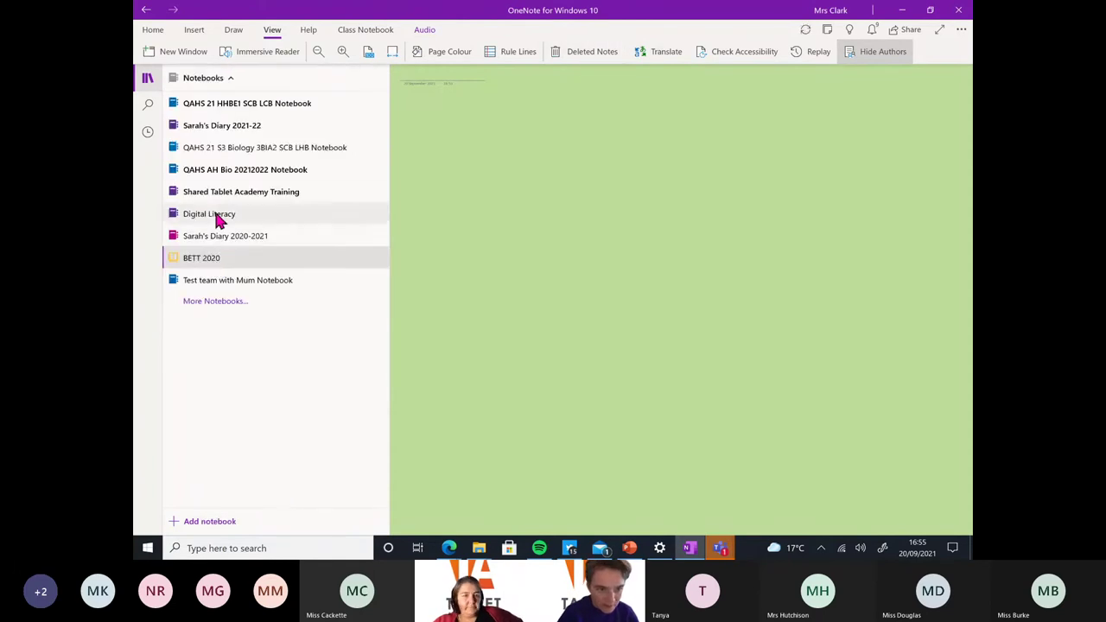
{"action": "left_click", "coordinate": [242, 194]}
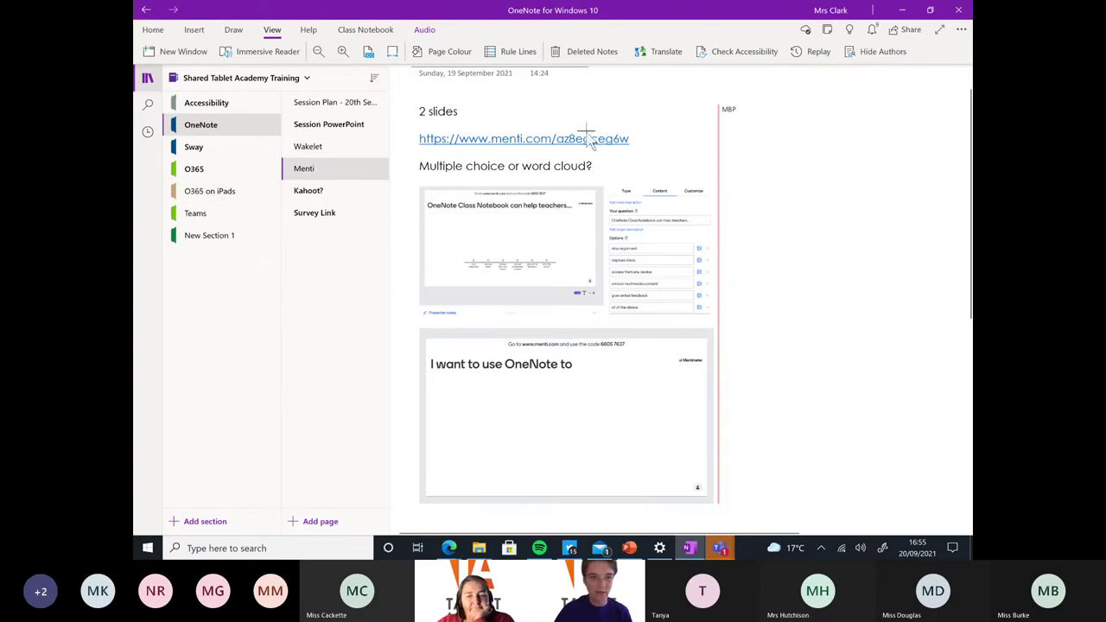
{"action": "left_click", "coordinate": [231, 29]}
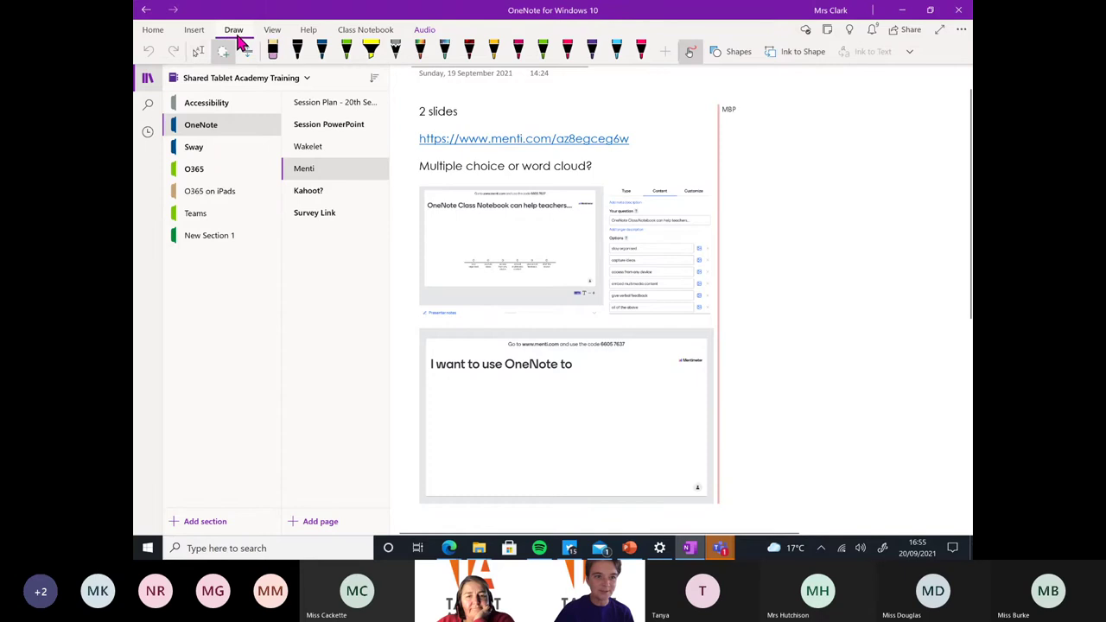
{"action": "left_click", "coordinate": [199, 53]}
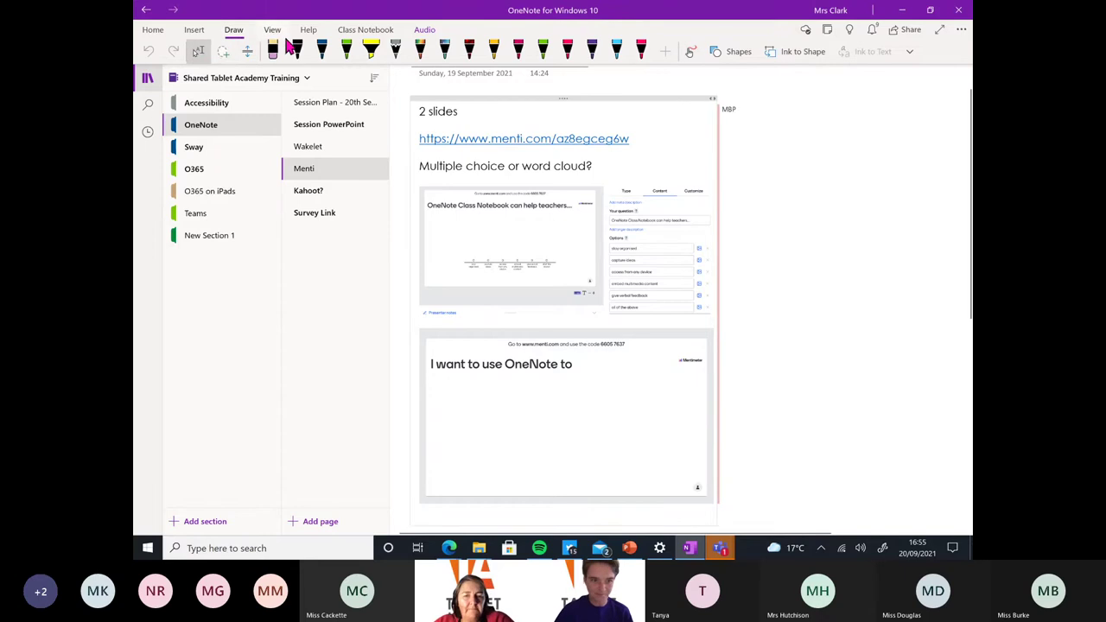
{"action": "left_click", "coordinate": [273, 31]}
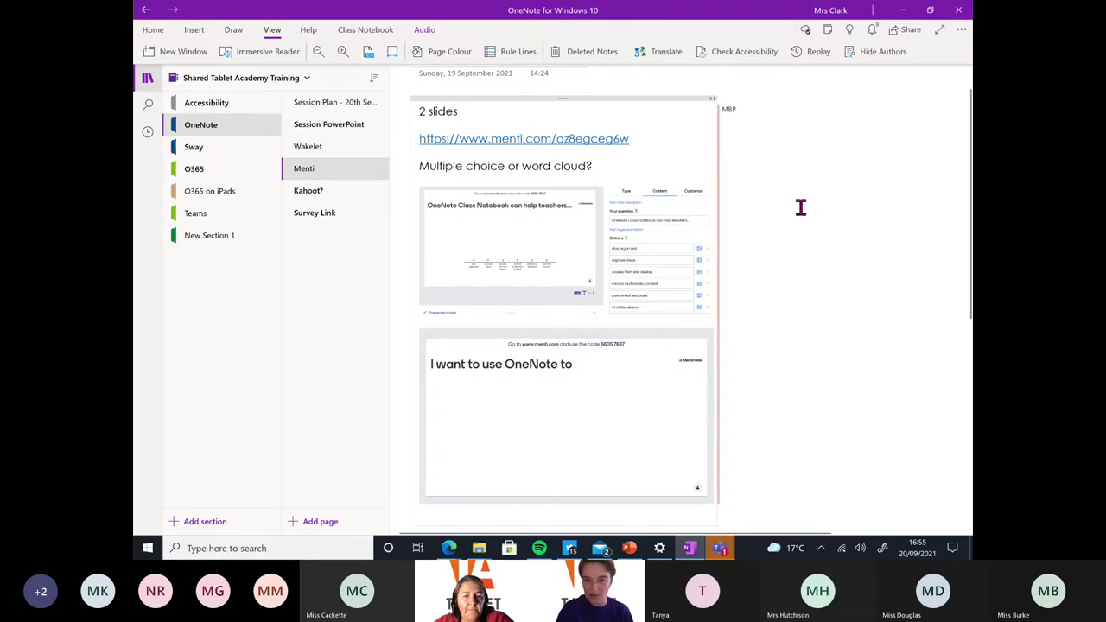
{"action": "scroll", "coordinate": [799, 207], "scroll_direction": "up", "scroll_amount": 3}
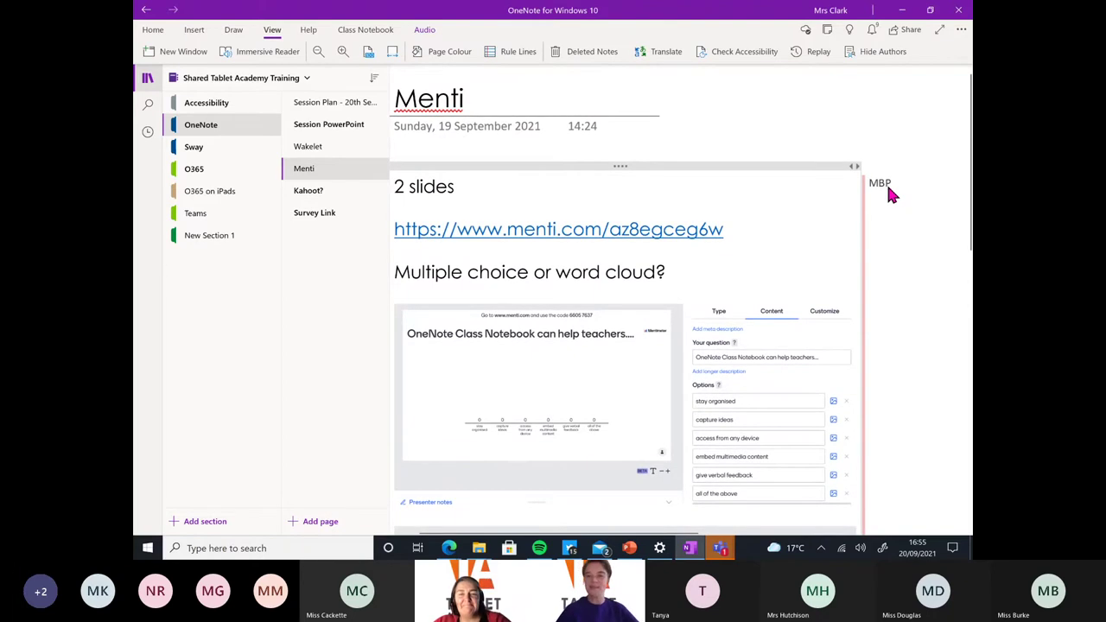
{"action": "scroll", "coordinate": [889, 194], "scroll_direction": "down", "scroll_amount": 1}
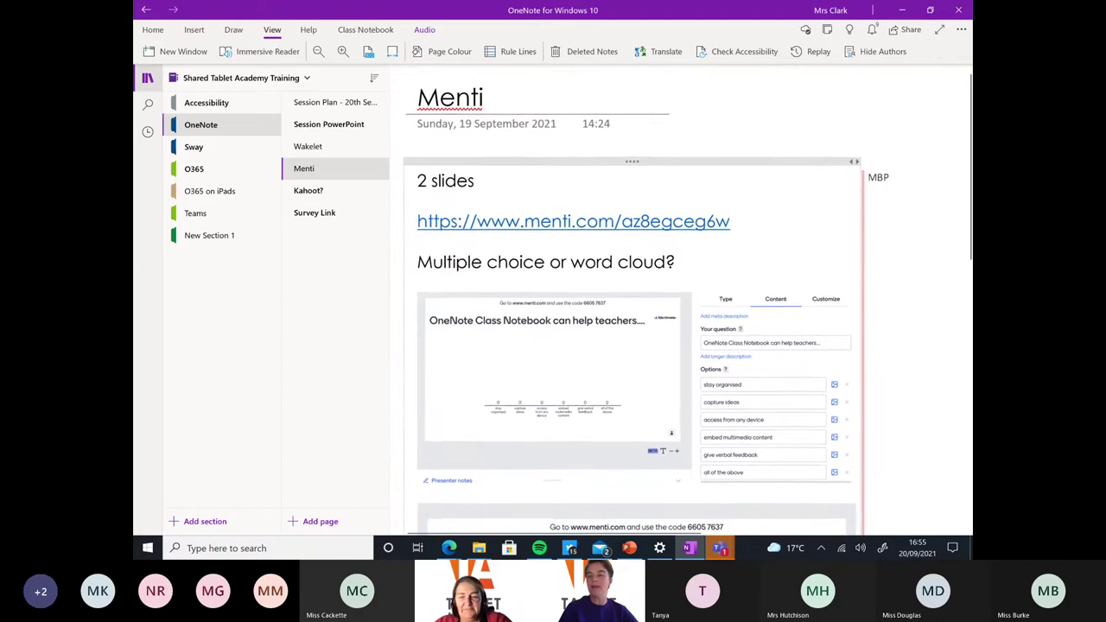
{"action": "left_click", "coordinate": [874, 59]}
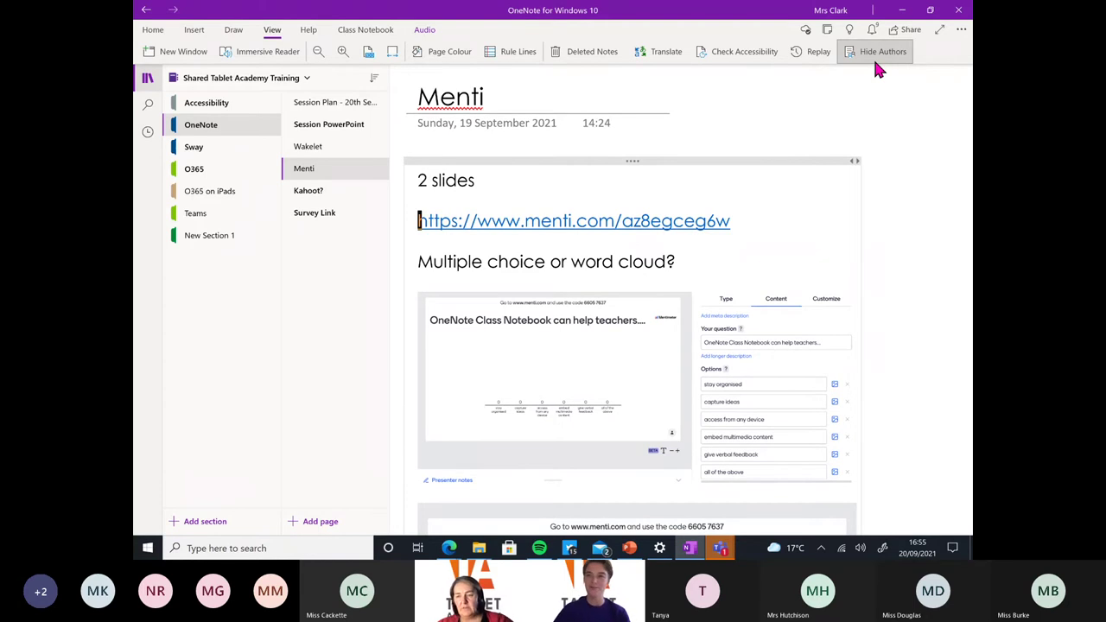
{"action": "left_click", "coordinate": [874, 61]}
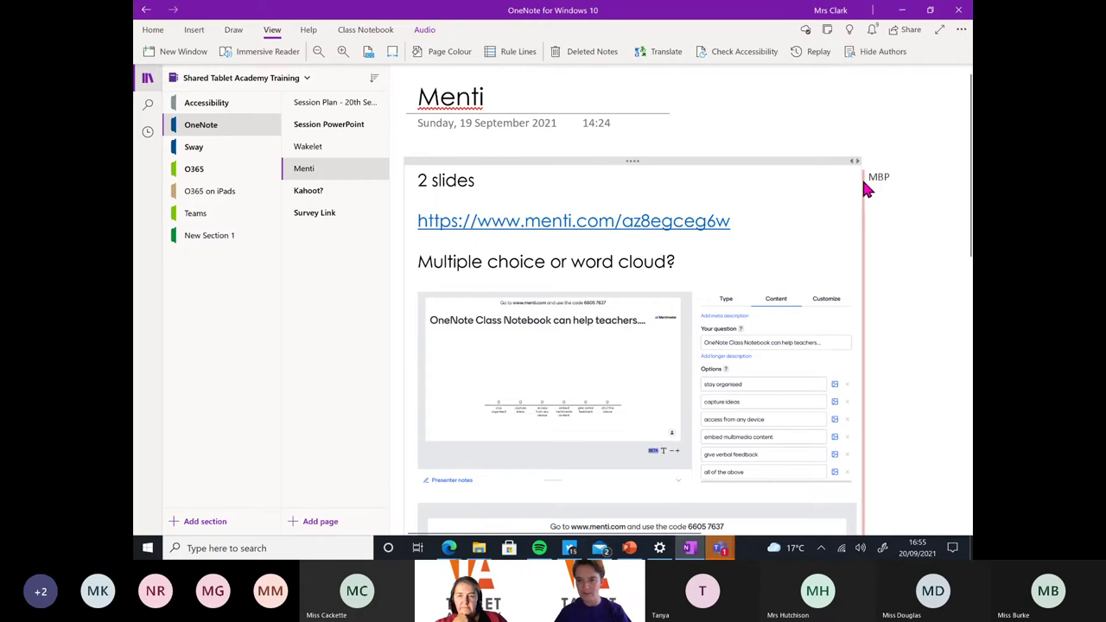
{"action": "scroll", "coordinate": [879, 179], "scroll_direction": "down", "scroll_amount": 3, "text": "ctrl"}
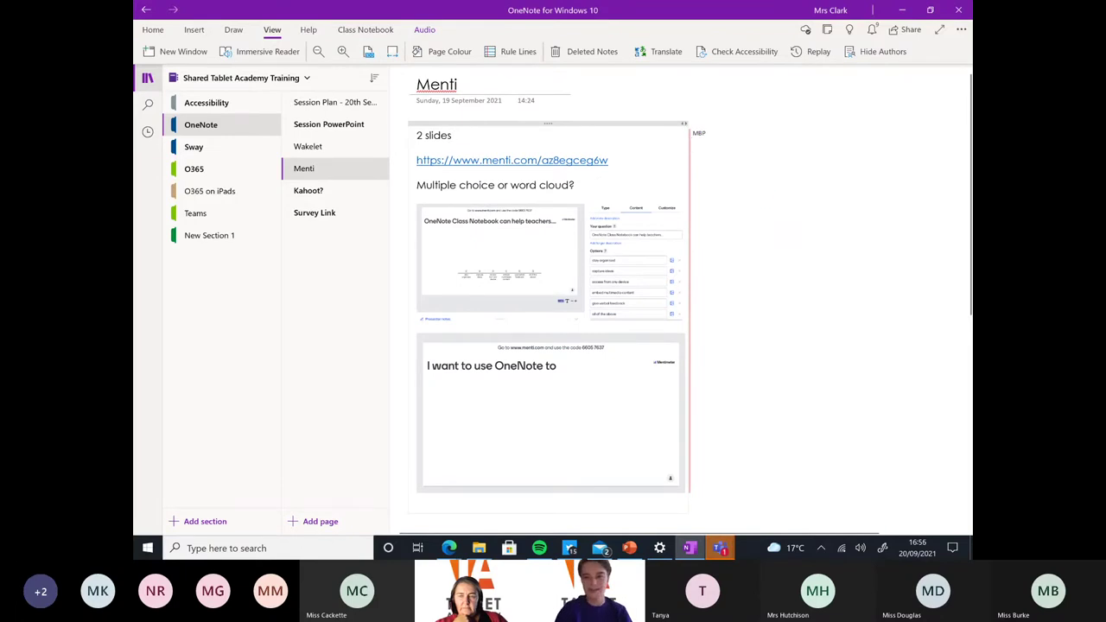
{"action": "scroll", "coordinate": [691, 303], "scroll_direction": "up", "scroll_amount": 3, "text": "ctrl"}
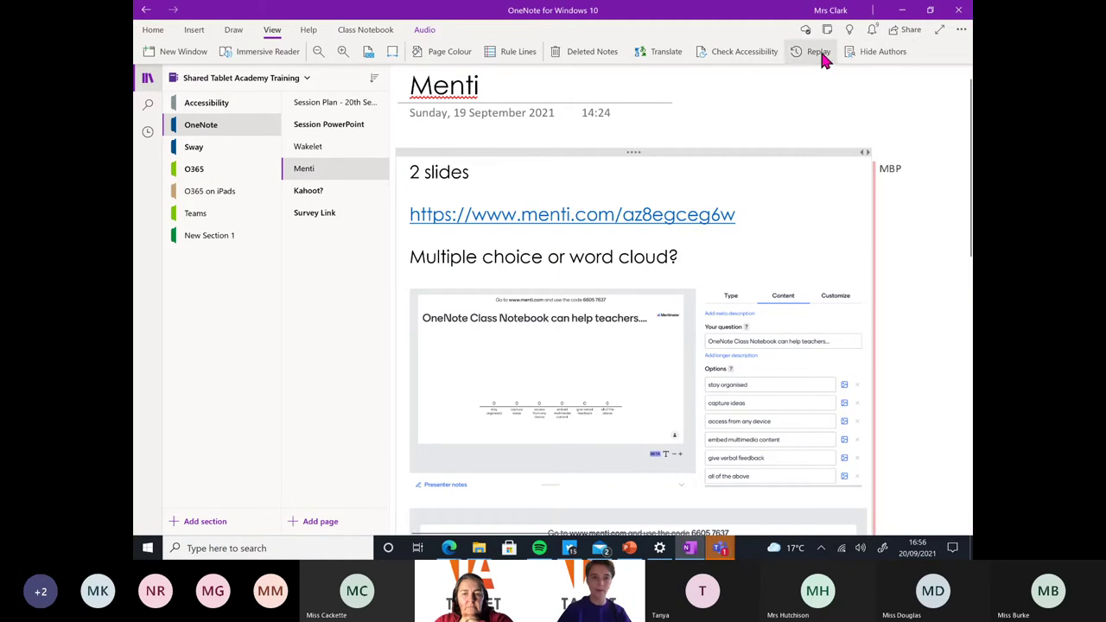
Open the Board Notes section under _Content Library in Test team with Mum Notebook
{"action": "left_click", "coordinate": [304, 78]}
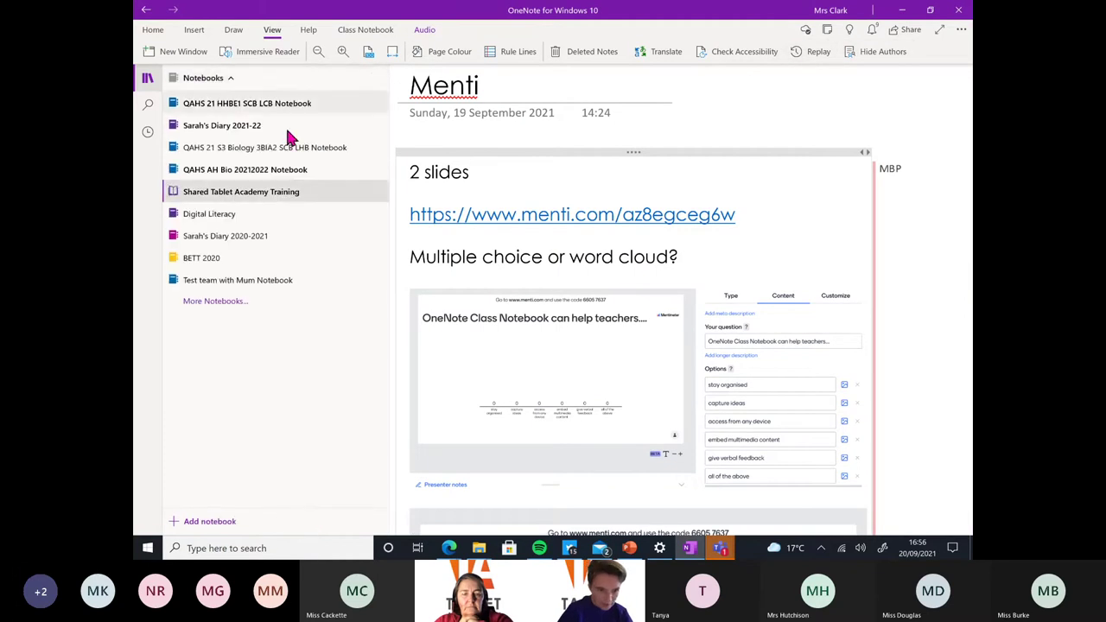
{"action": "left_click", "coordinate": [256, 282]}
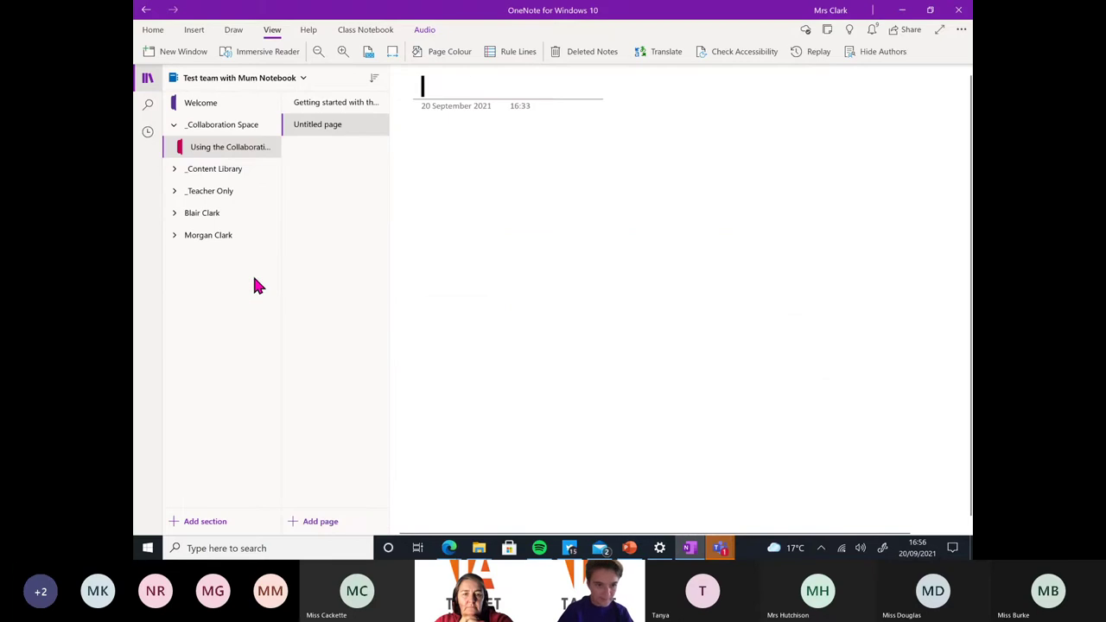
{"action": "left_click", "coordinate": [175, 169]}
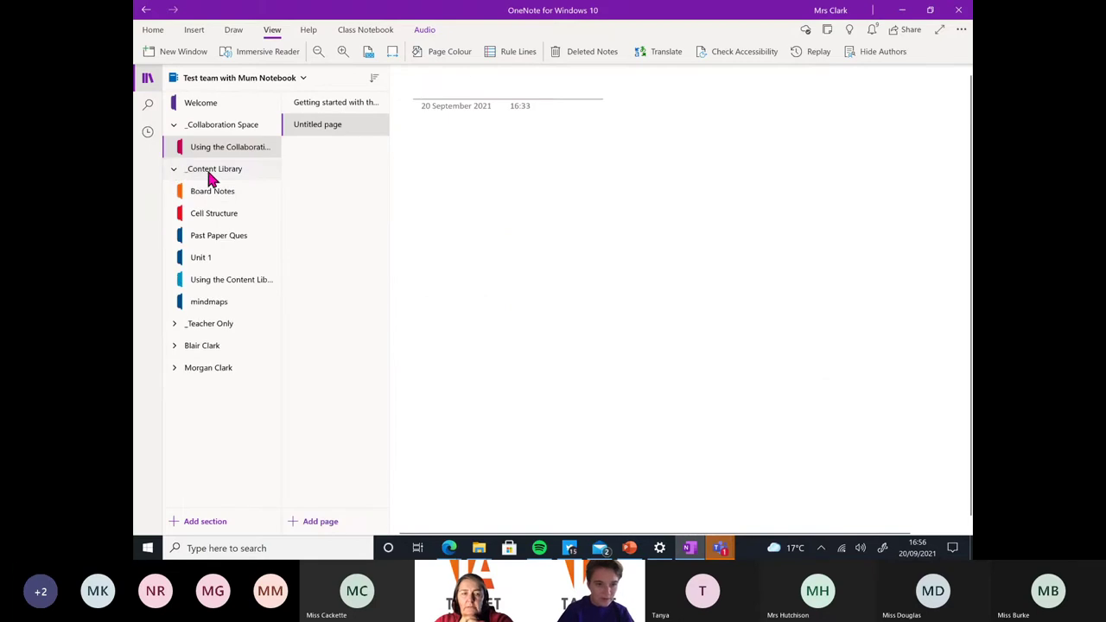
{"action": "left_click", "coordinate": [210, 190]}
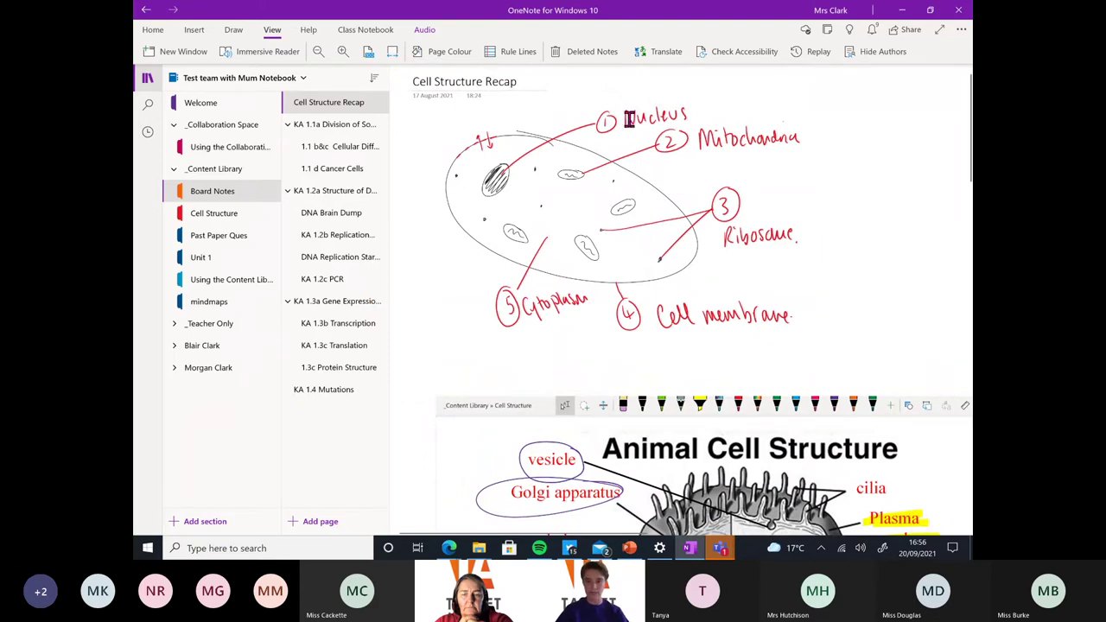
Replay the drawing of the labelled cell sketch, then open the KA 1.4 Mutations page
{"action": "left_click", "coordinate": [816, 53]}
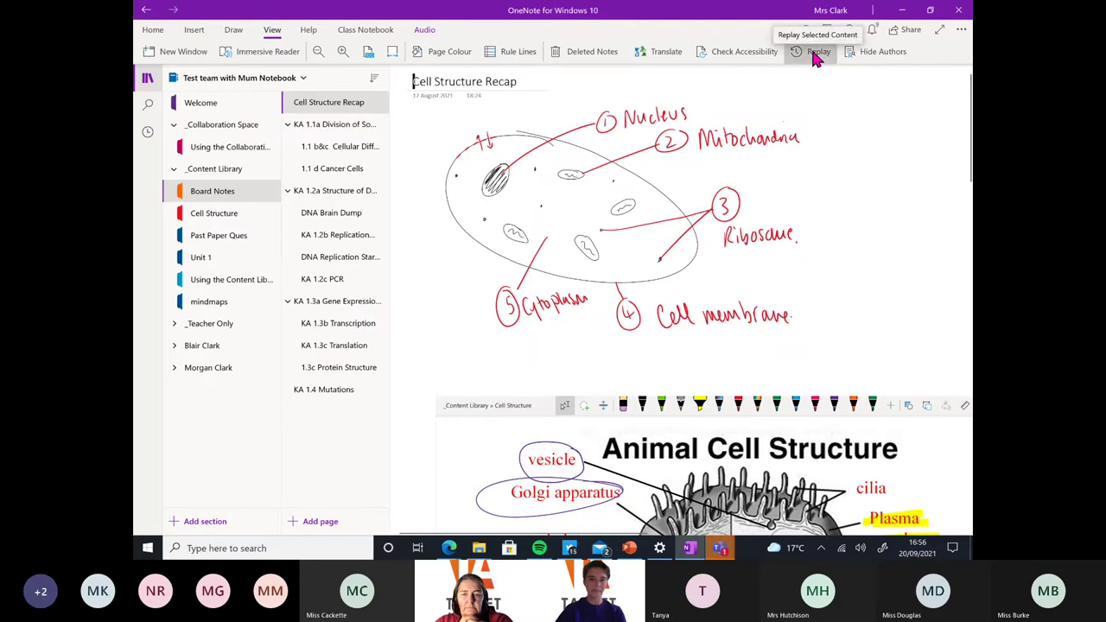
{"action": "mouse_move", "coordinate": [411, 95]}
{"action": "left_mouse_down"}
{"action": "mouse_move", "coordinate": [617, 173]}
{"action": "mouse_move", "coordinate": [842, 344]}
{"action": "left_mouse_up"}
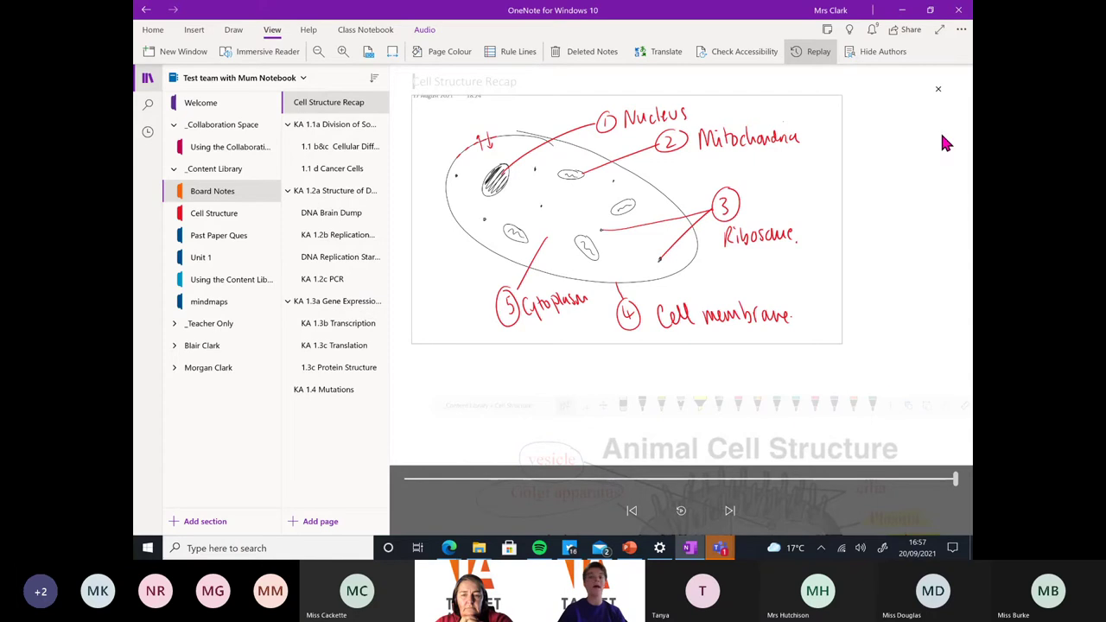
{"action": "left_click", "coordinate": [938, 90]}
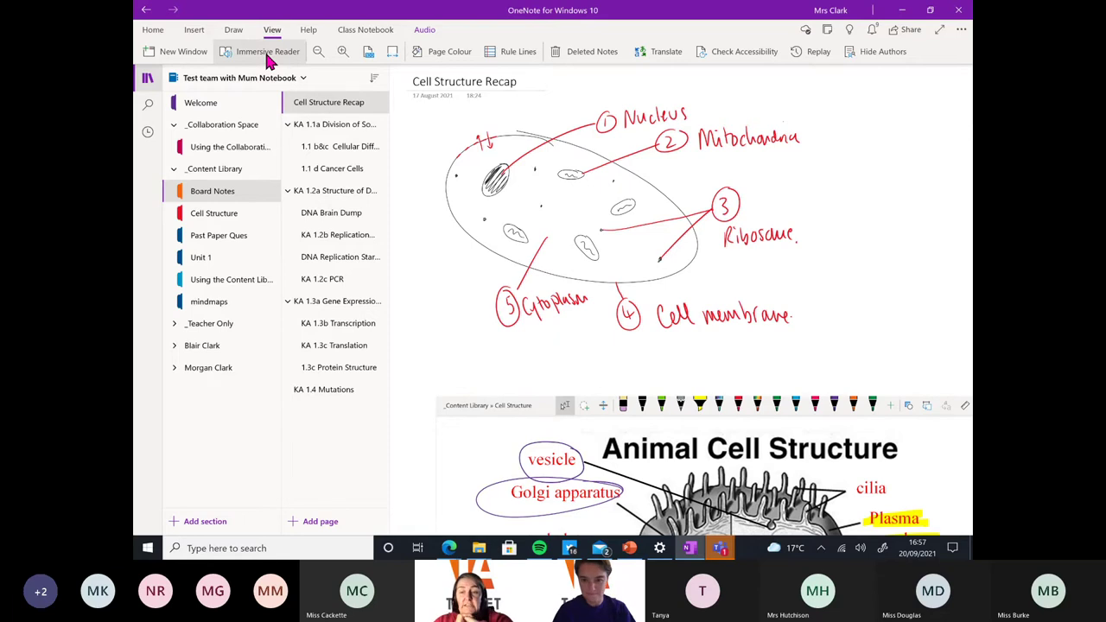
{"action": "scroll", "coordinate": [406, 76], "scroll_direction": "down", "scroll_amount": 5}
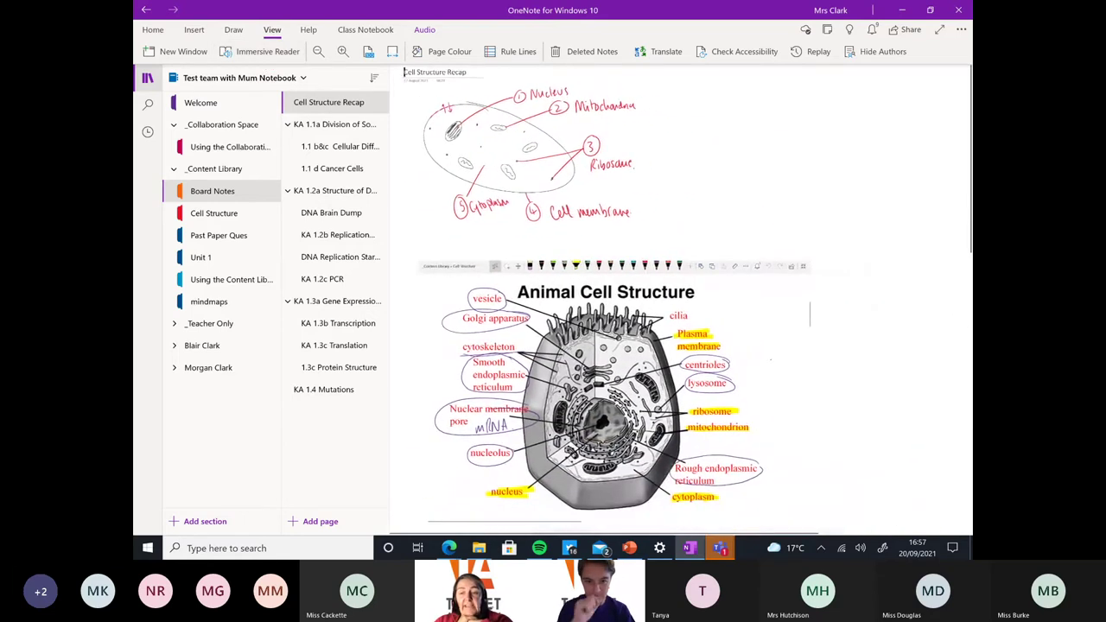
{"action": "scroll", "coordinate": [406, 76], "scroll_direction": "up", "scroll_amount": 3}
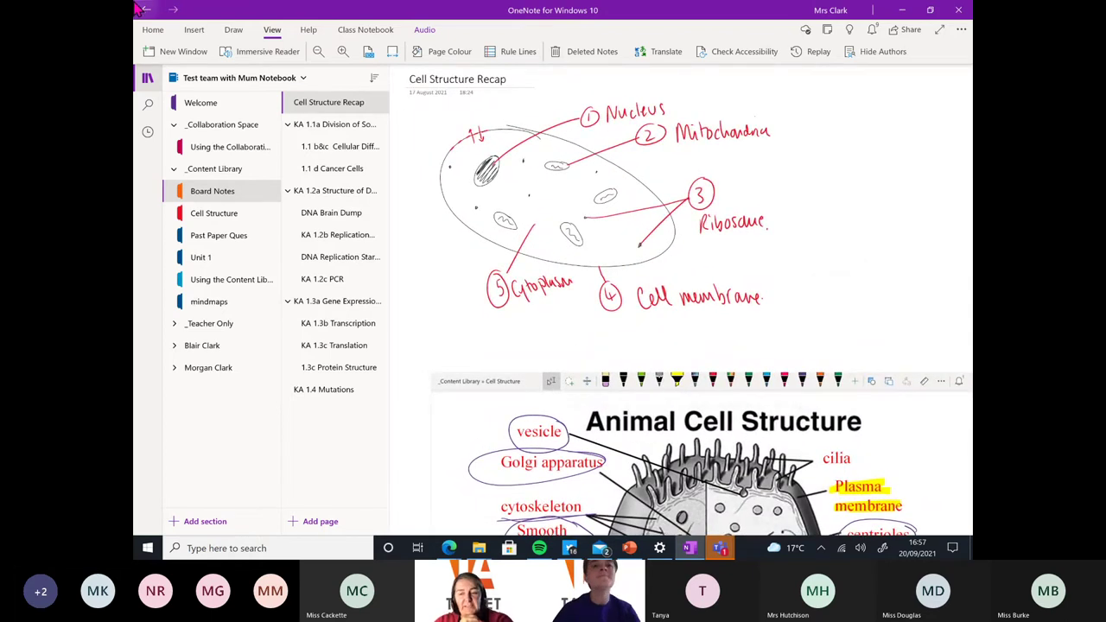
{"action": "left_click", "coordinate": [335, 392]}
Add a new page with ruled lines and zoom in to about double
{"action": "left_click", "coordinate": [343, 519]}
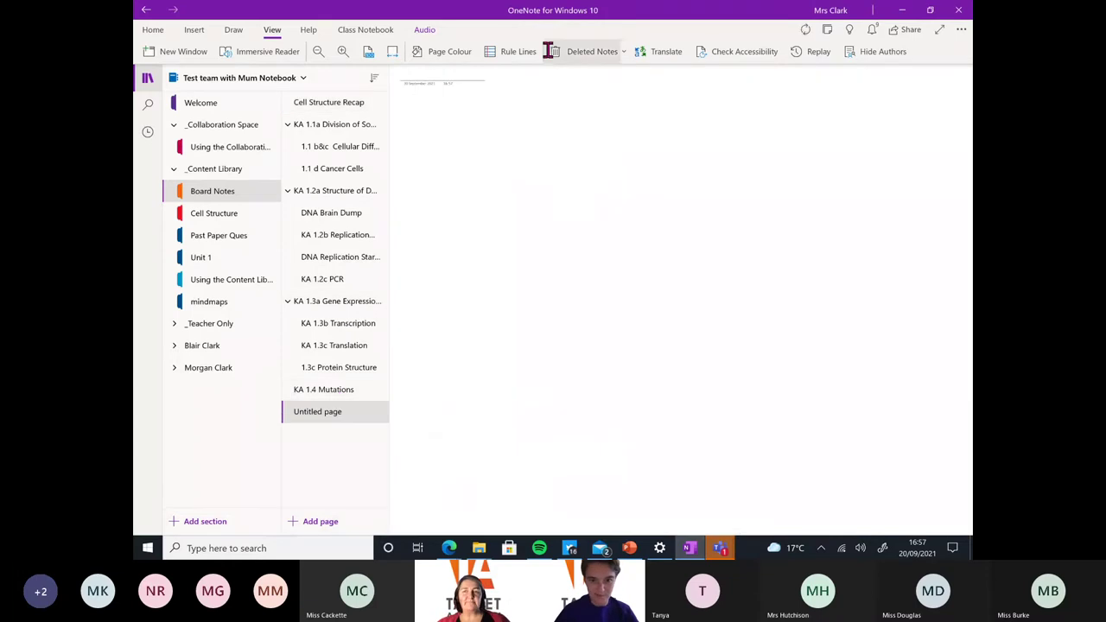
{"action": "left_click", "coordinate": [516, 54]}
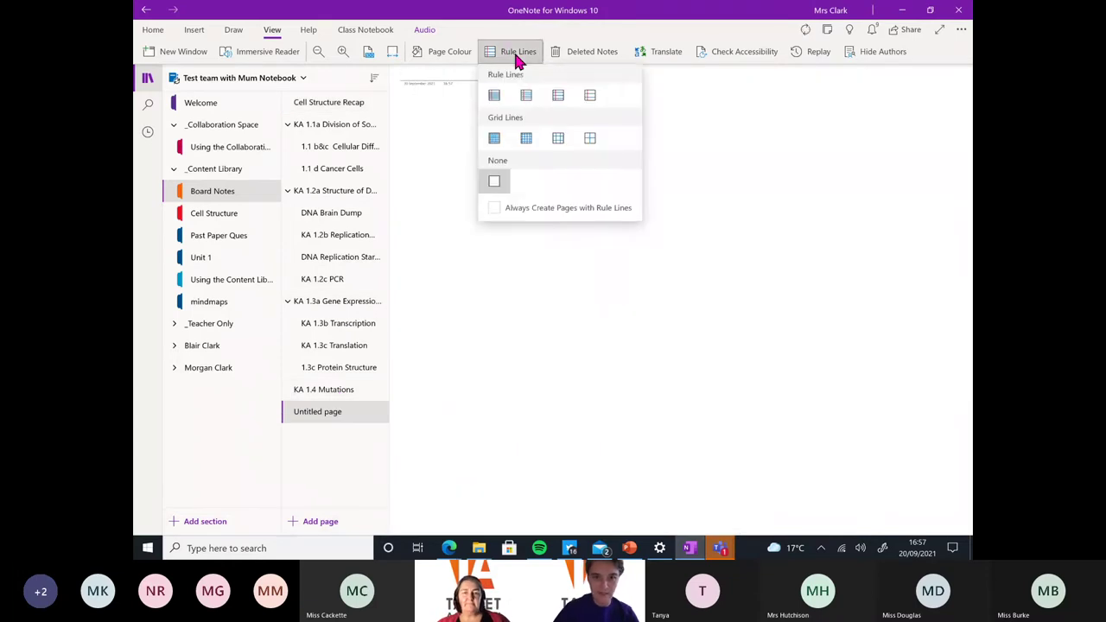
{"action": "left_click", "coordinate": [526, 95]}
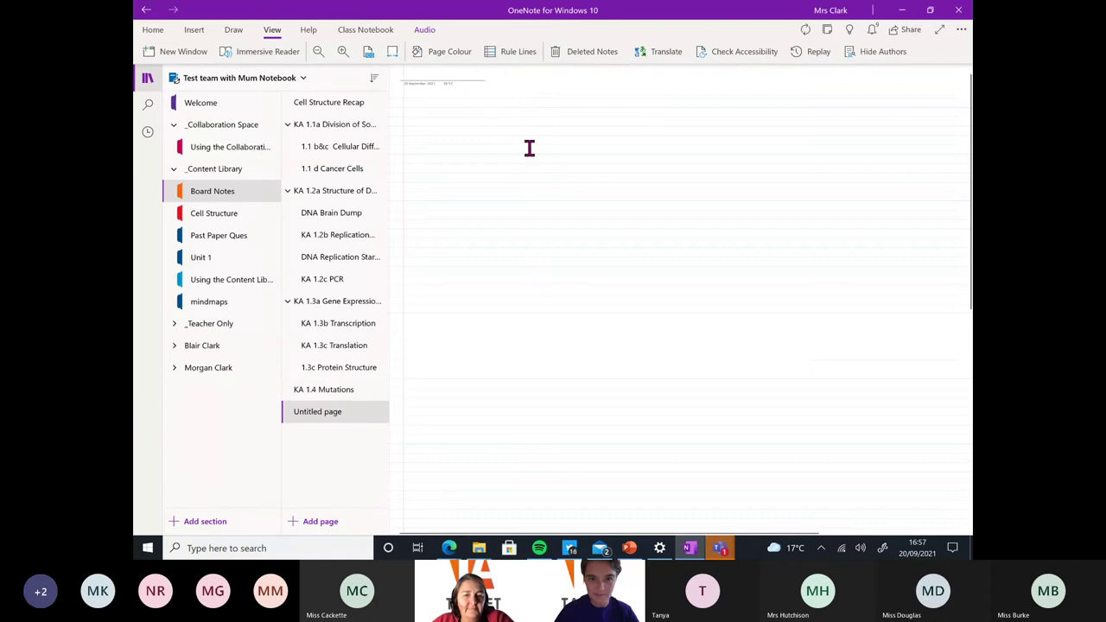
{"action": "key", "text": "ctrl+plus"}
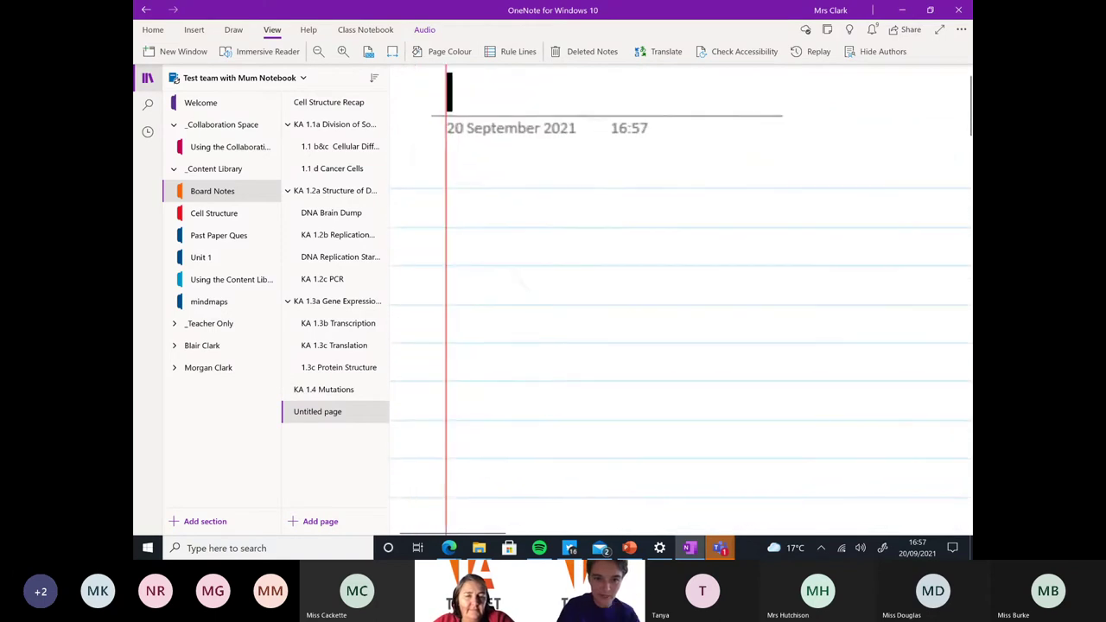
Type six lines from agdfagdasfdagfda to Jshfsjfhs, one per line, then zoom out
{"action": "left_click", "coordinate": [453, 221]}
{"action": "type", "text": "agdfagdasfdagfda"}
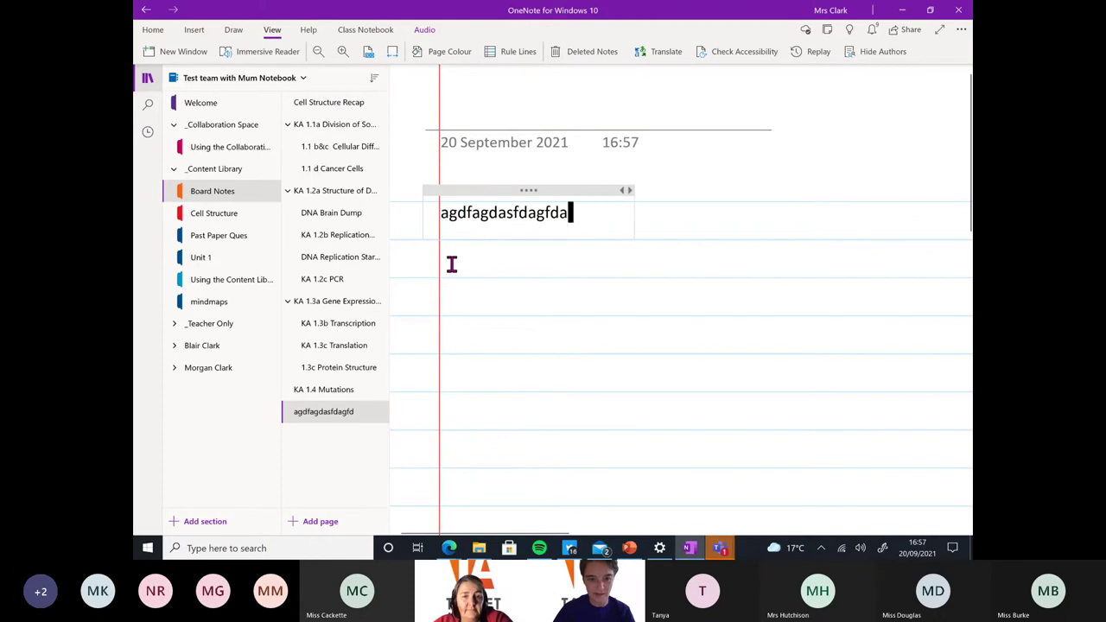
{"action": "key", "text": "Return"}
{"action": "type", "text": "hg"}
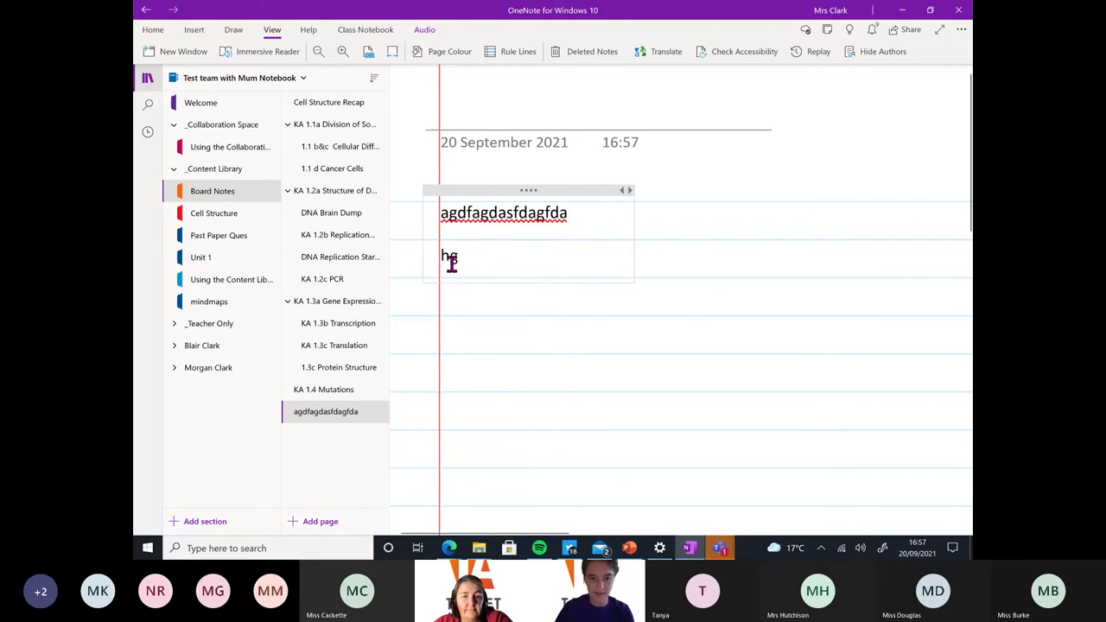
{"action": "type", "text": "dshdgadhagh"}
{"action": "key", "text": "Return"}
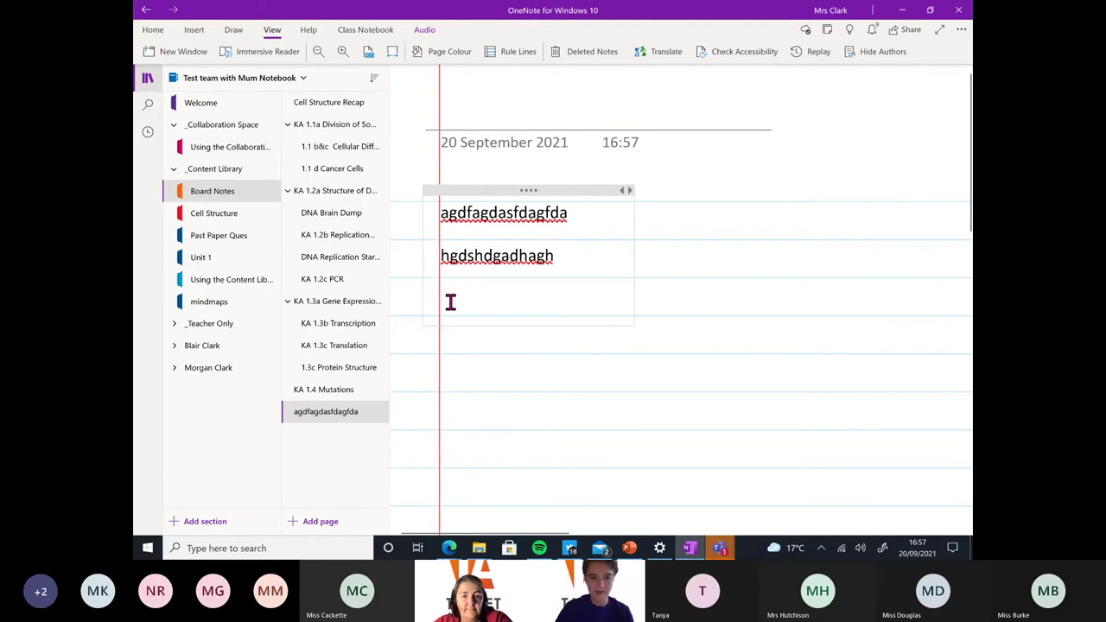
{"action": "type", "text": "zhgshgshdgahg"}
{"action": "key", "text": "Return"}
{"action": "type", "text": "gfsh"}
{"action": "key", "text": "BackSpace"}
{"action": "key", "text": "BackSpace"}
{"action": "key", "text": "BackSpace"}
{"action": "key", "text": "BackSpace"}
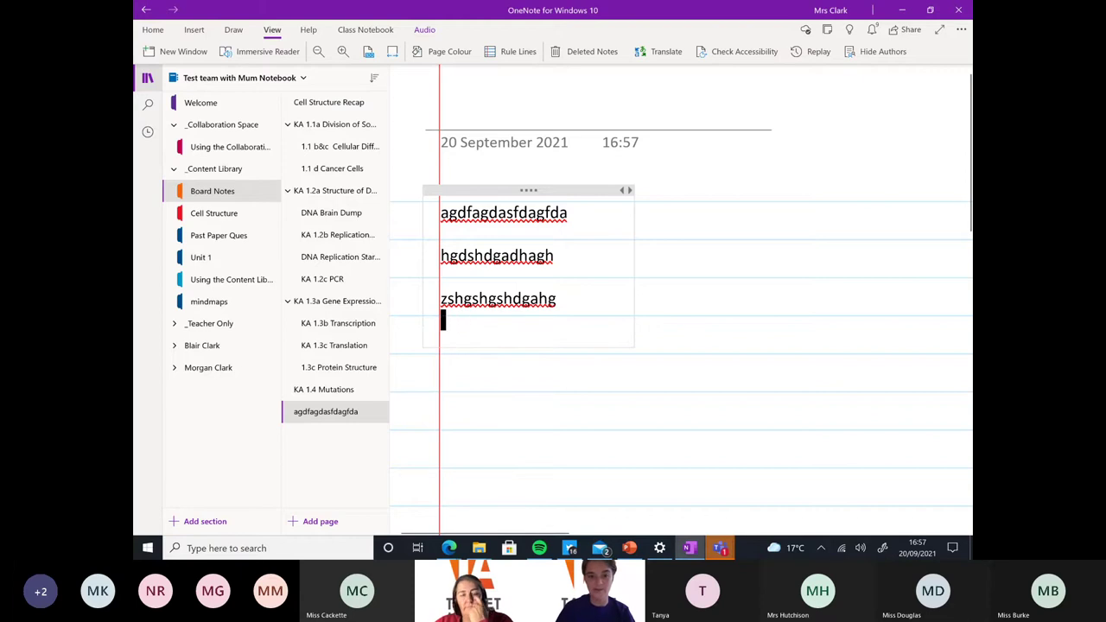
{"action": "key", "text": "Return"}
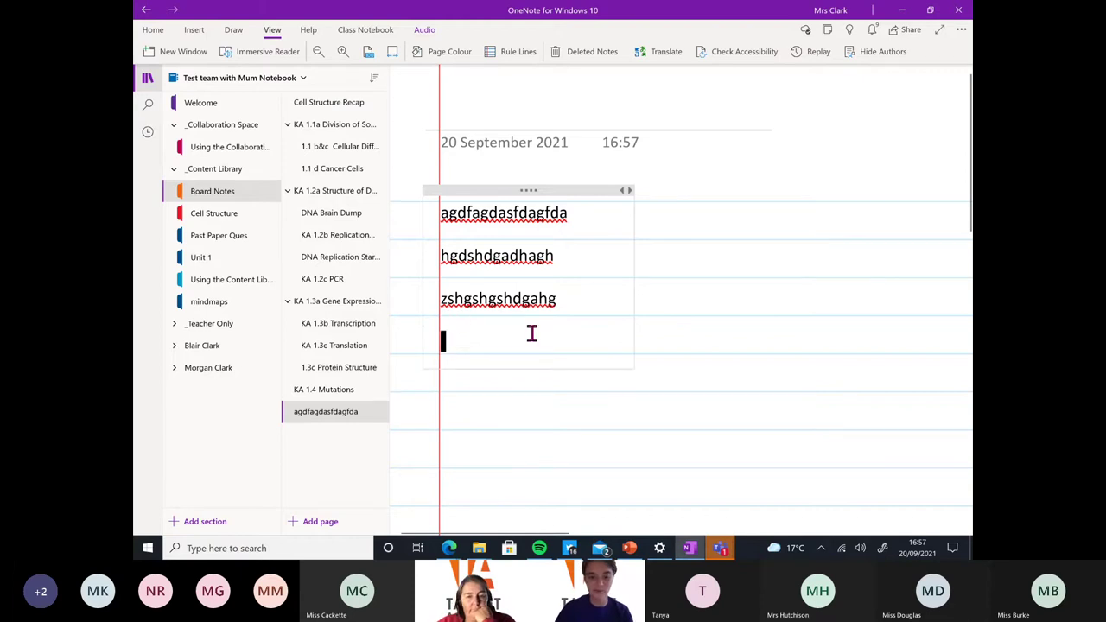
{"action": "type", "text": "gfshsgfhsjfgshj"}
{"action": "key", "text": "Return"}
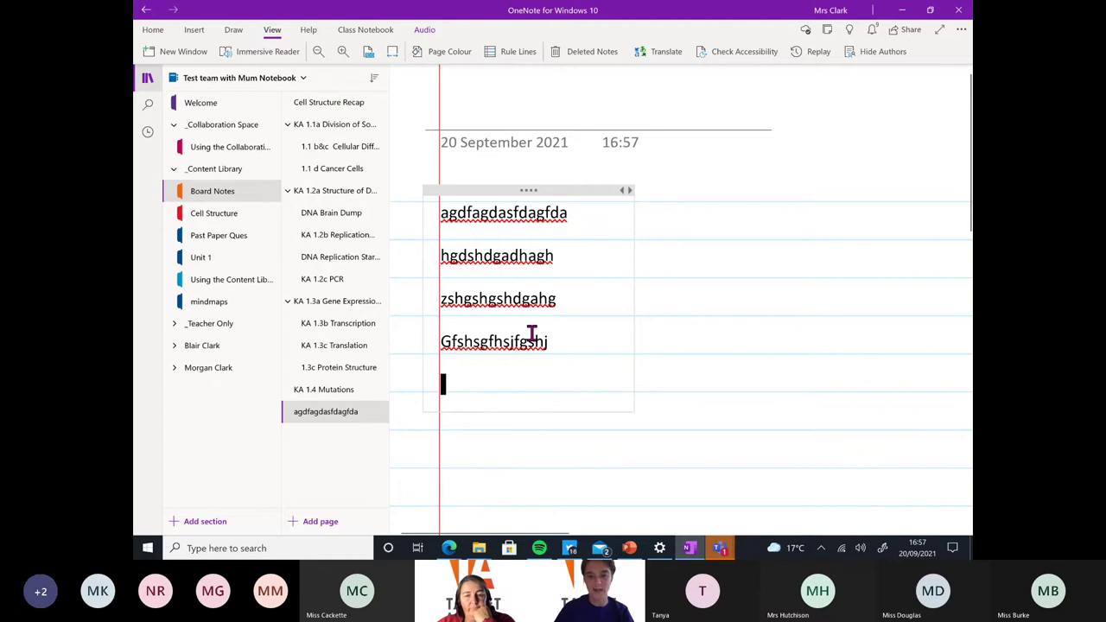
{"action": "type", "text": "shgshjfsgfshjgfsj"}
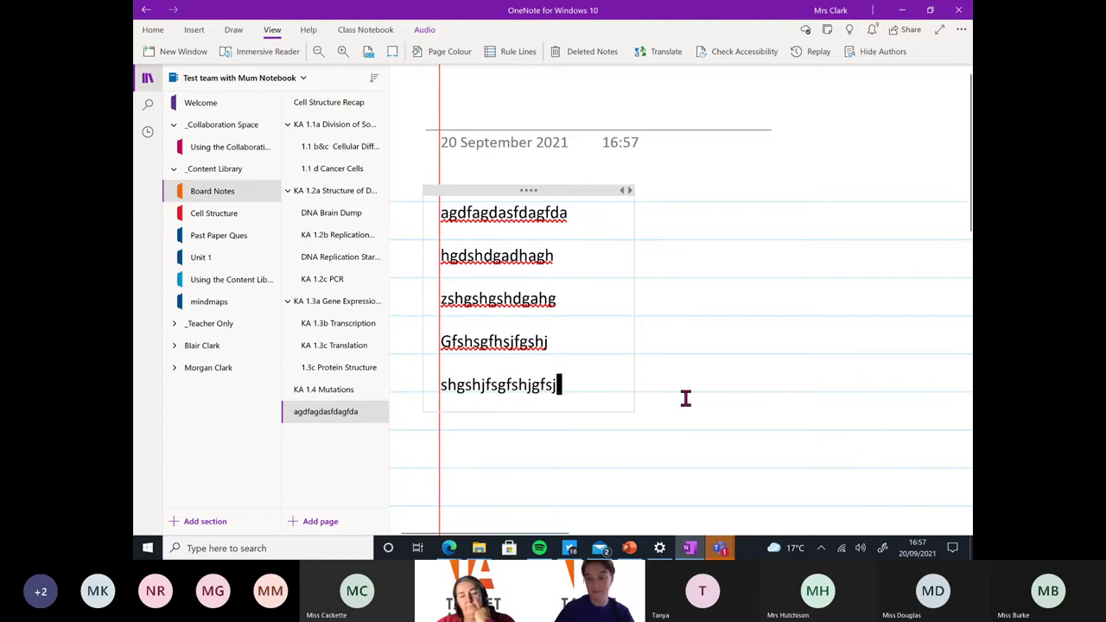
{"action": "key", "text": "Return"}
{"action": "type", "text": "Jshfsjfhs"}
{"action": "key", "text": "Return"}
{"action": "key", "text": "Return"}
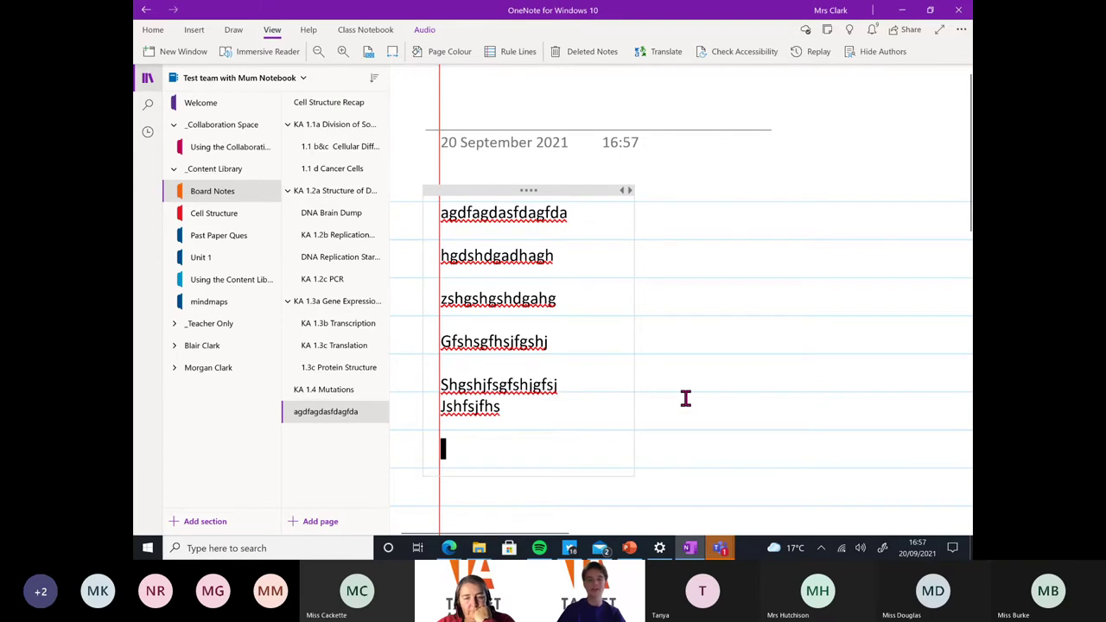
{"action": "key", "text": "ctrl+minus"}
{"action": "key", "text": "ctrl+minus"}
{"action": "key", "text": "ctrl+minus"}
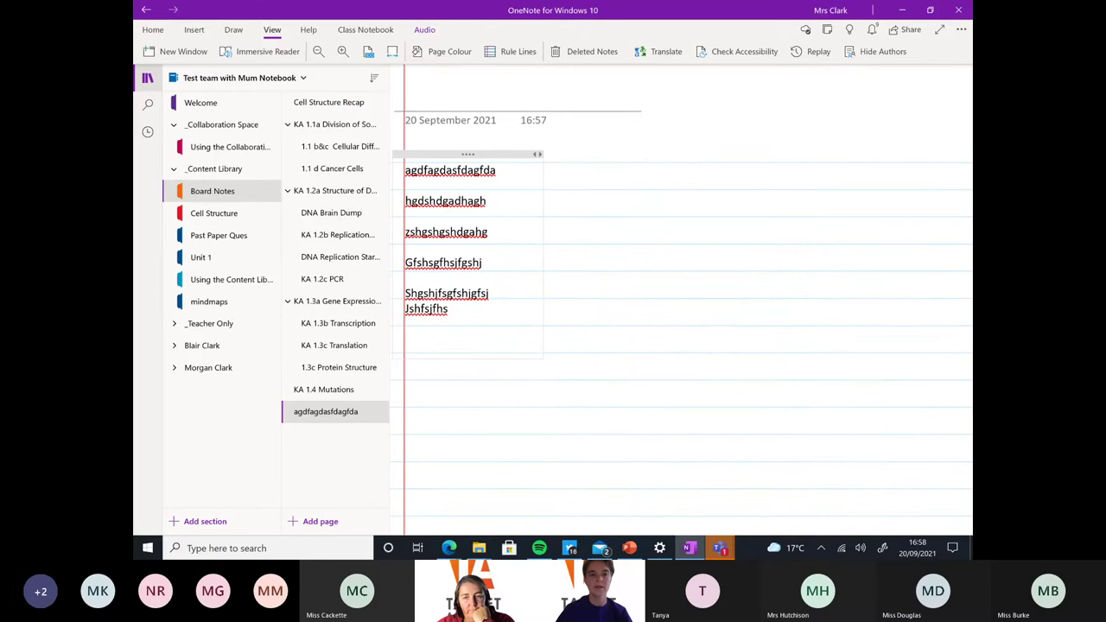
{"action": "key", "text": "alt+d"}
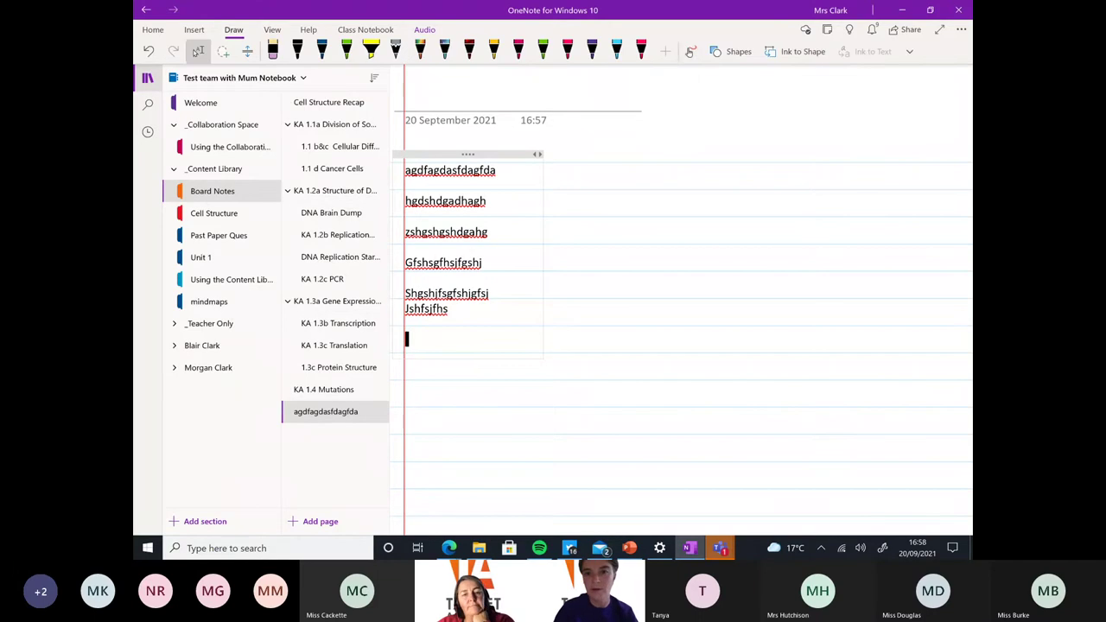
Handwrite 'Finger inking' with the red pen and draw a red line above it
{"action": "left_click", "coordinate": [641, 51]}
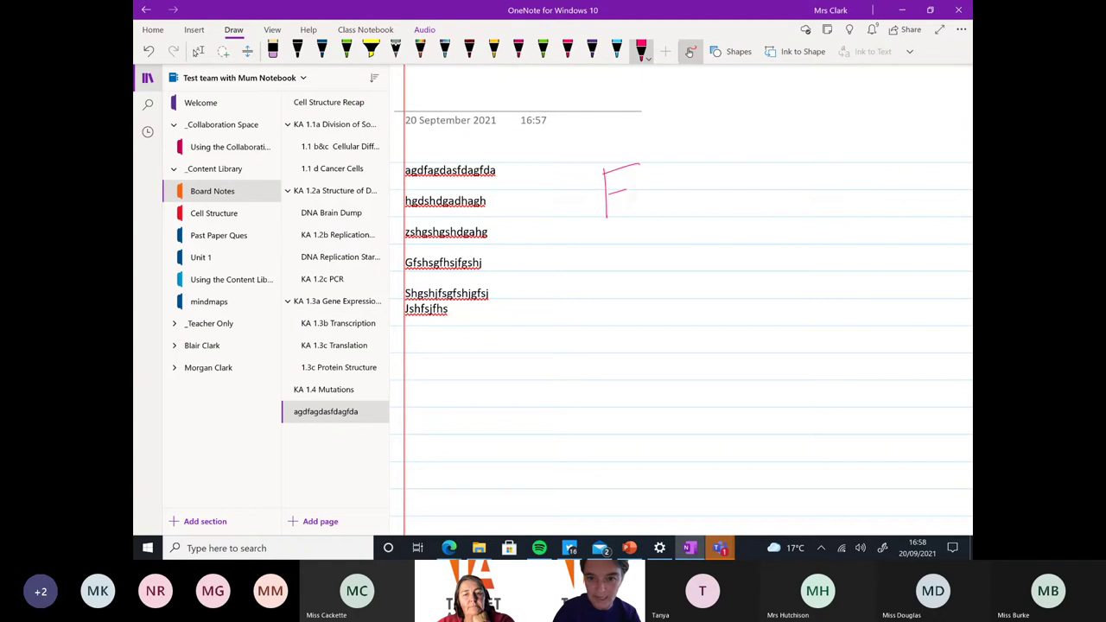
{"action": "mouse_move", "coordinate": [664, 215]}
{"action": "left_mouse_down"}
{"action": "mouse_move", "coordinate": [685, 213]}
{"action": "mouse_move", "coordinate": [677, 261]}
{"action": "left_mouse_up"}
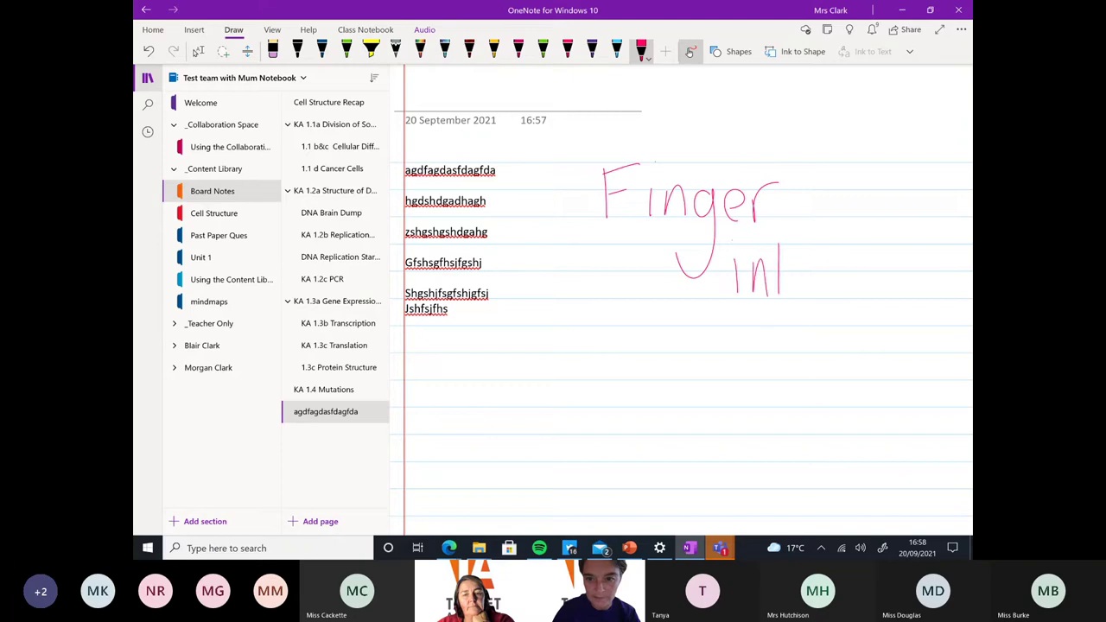
{"action": "mouse_move", "coordinate": [813, 270]}
{"action": "left_mouse_down"}
{"action": "mouse_move", "coordinate": [815, 292]}
{"action": "mouse_move", "coordinate": [842, 292]}
{"action": "mouse_move", "coordinate": [860, 371]}
{"action": "mouse_move", "coordinate": [845, 311]}
{"action": "left_mouse_up"}
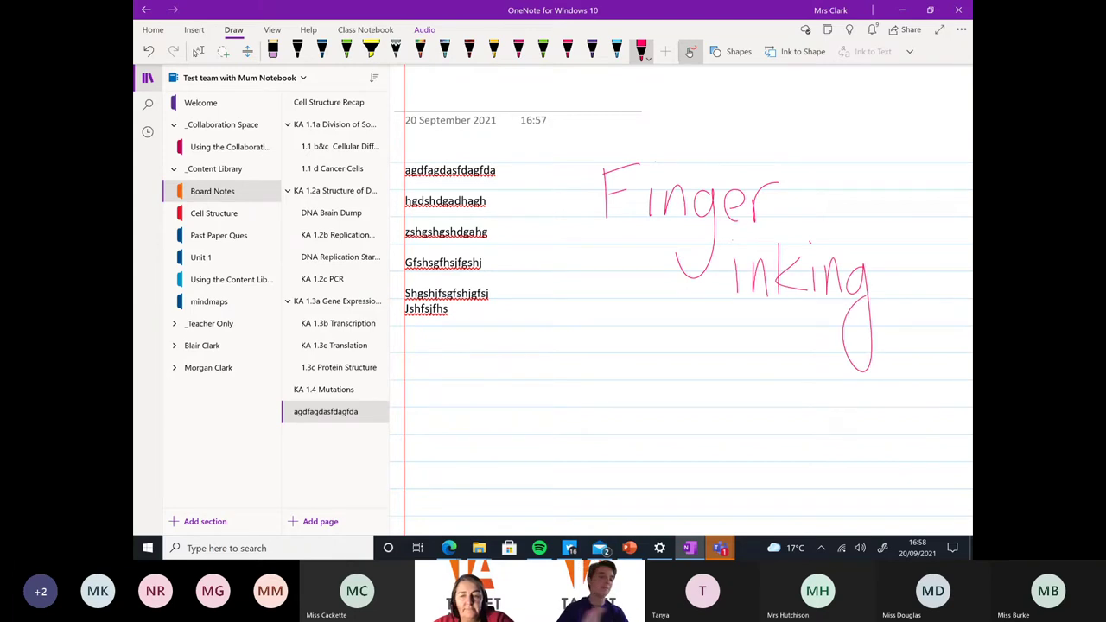
{"action": "left_click_drag", "start_coordinate": [596, 127], "coordinate": [708, 126]}
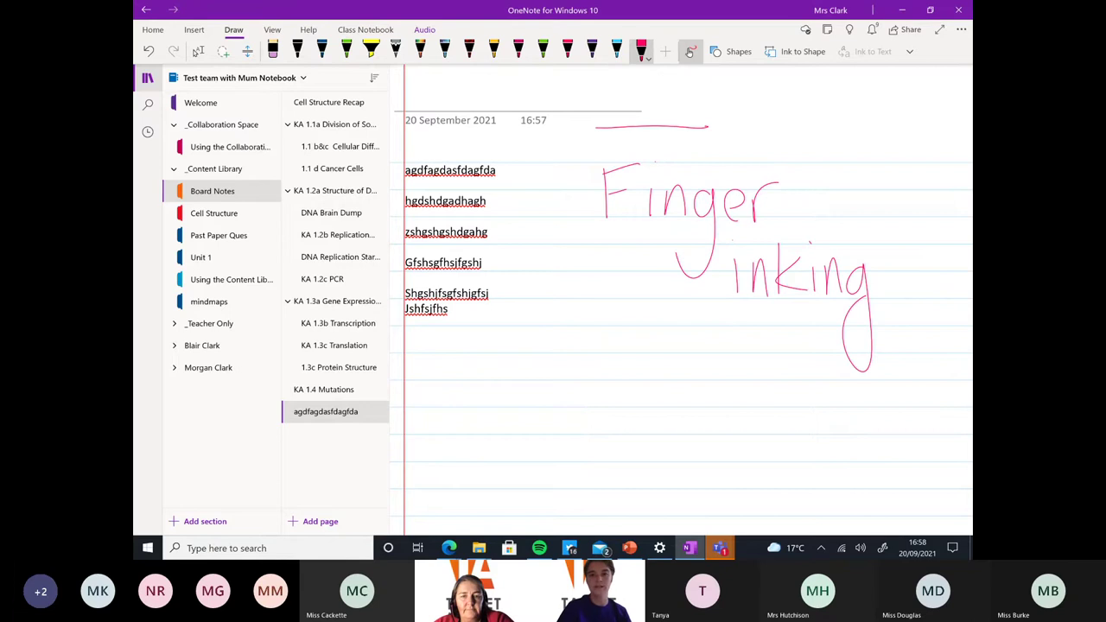
{"action": "left_click", "coordinate": [198, 50]}
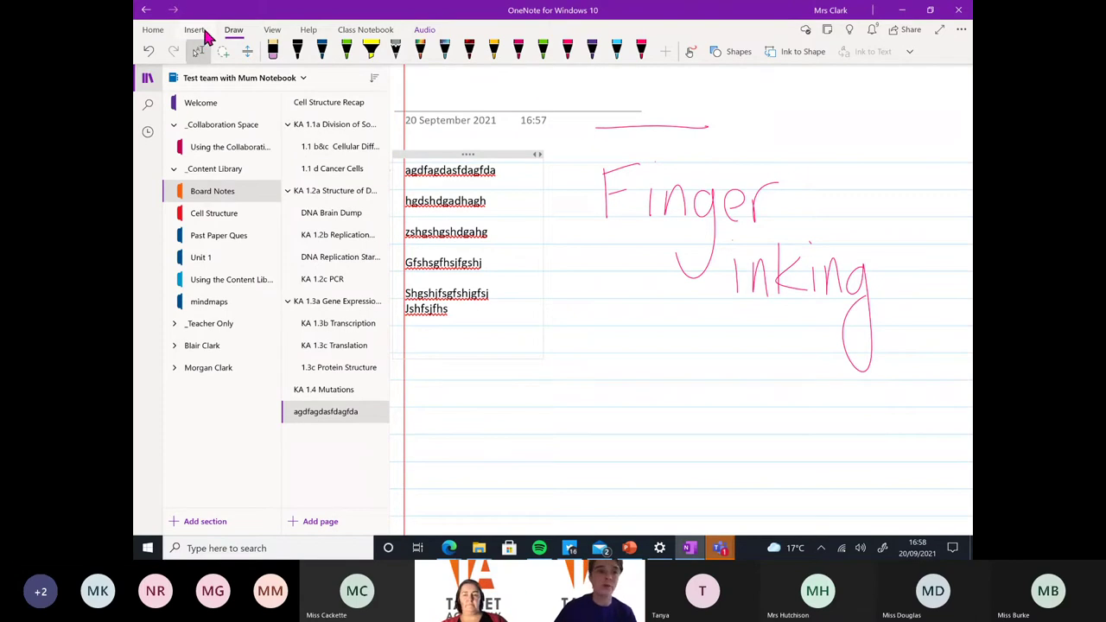
Browse the KA 1.1a Division of Somatic and Germline Cells page and Unit 1, then return to Board Notes
{"action": "left_click", "coordinate": [271, 31]}
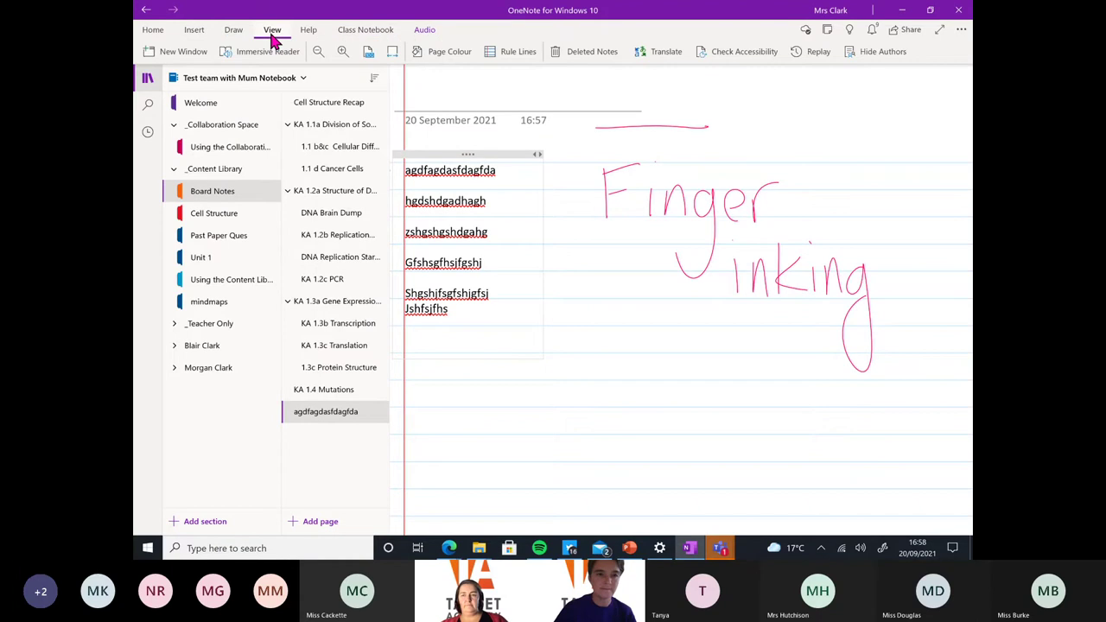
{"action": "left_click", "coordinate": [335, 130]}
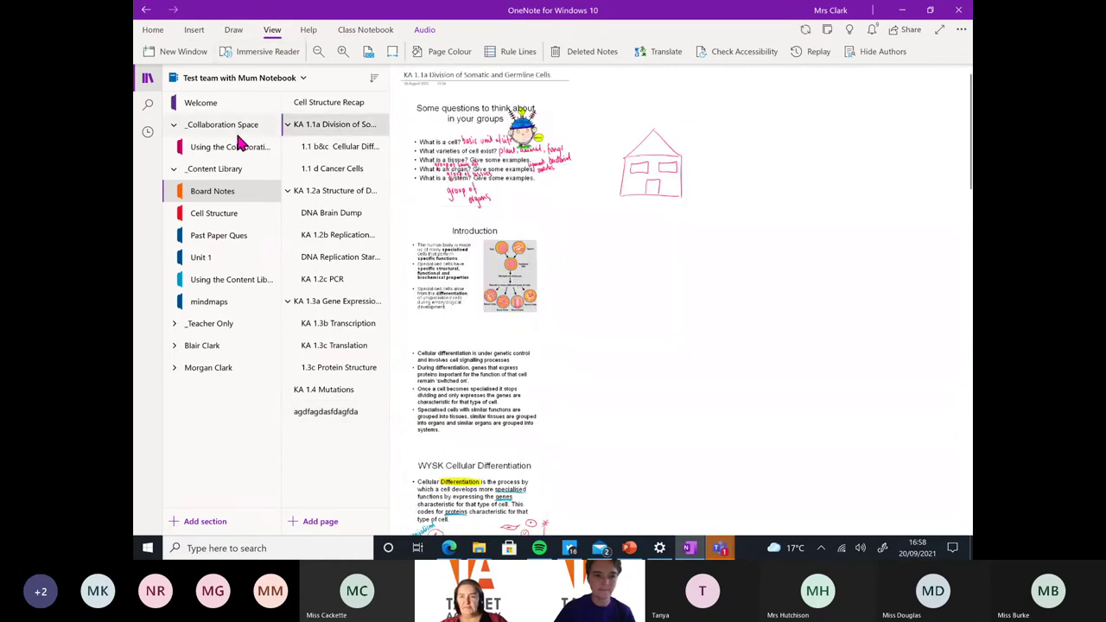
{"action": "left_click", "coordinate": [223, 258]}
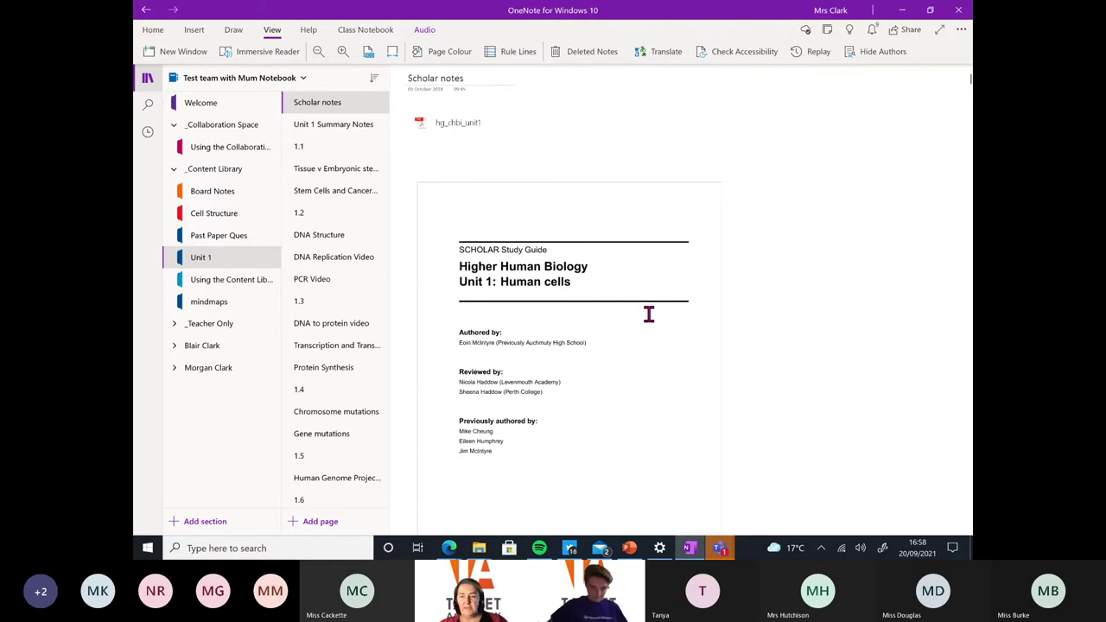
{"action": "scroll", "coordinate": [648, 314], "scroll_direction": "up", "scroll_amount": 3}
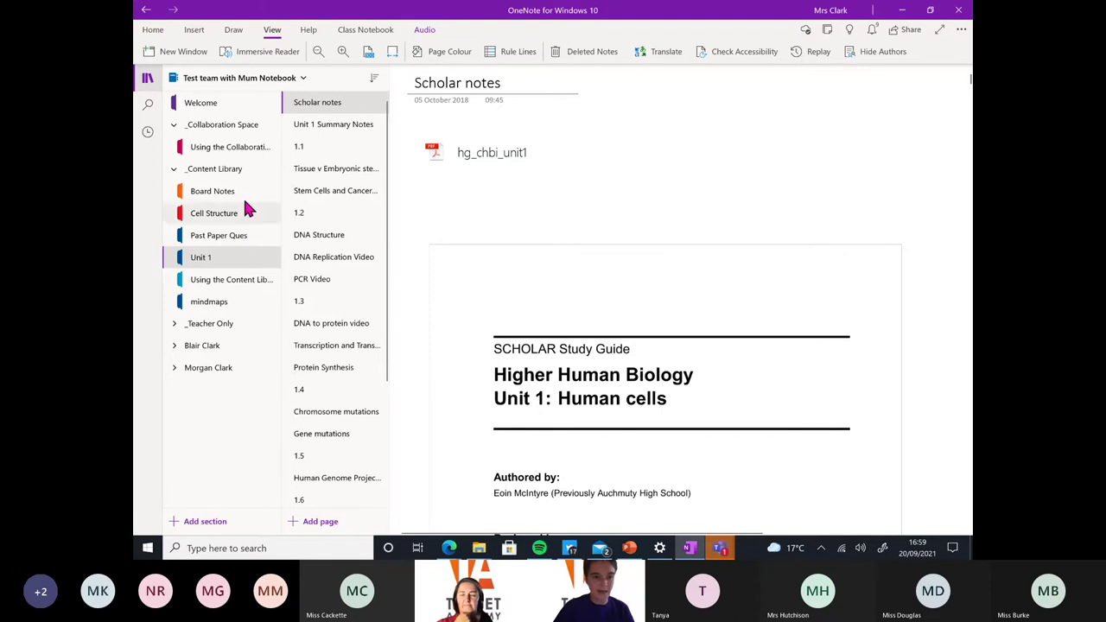
{"action": "left_click", "coordinate": [229, 191]}
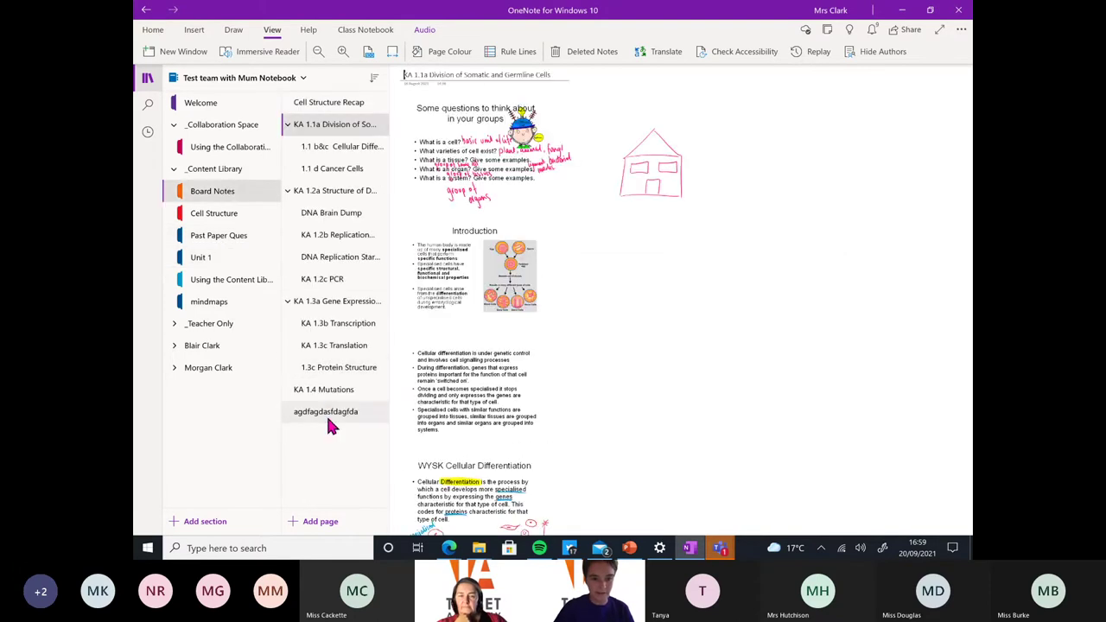
Add a page with a short self-introduction sentence, preview it in Immersive Reader, and fix 'ma' to 'am'
{"action": "left_click", "coordinate": [335, 522]}
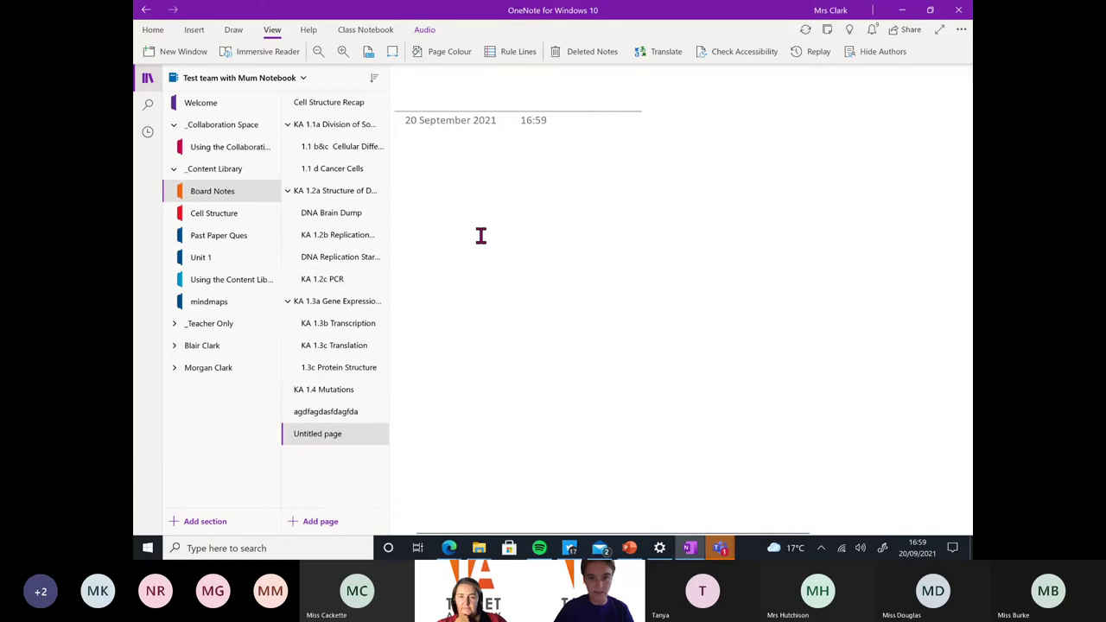
{"action": "key", "text": "Return"}
{"action": "type", "text": "My "}
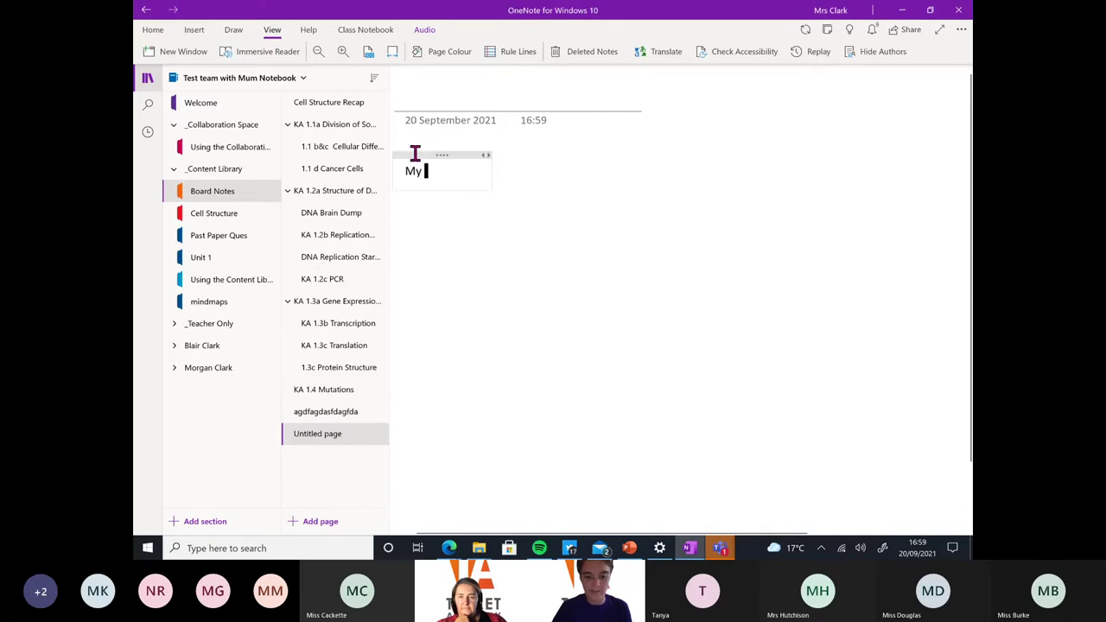
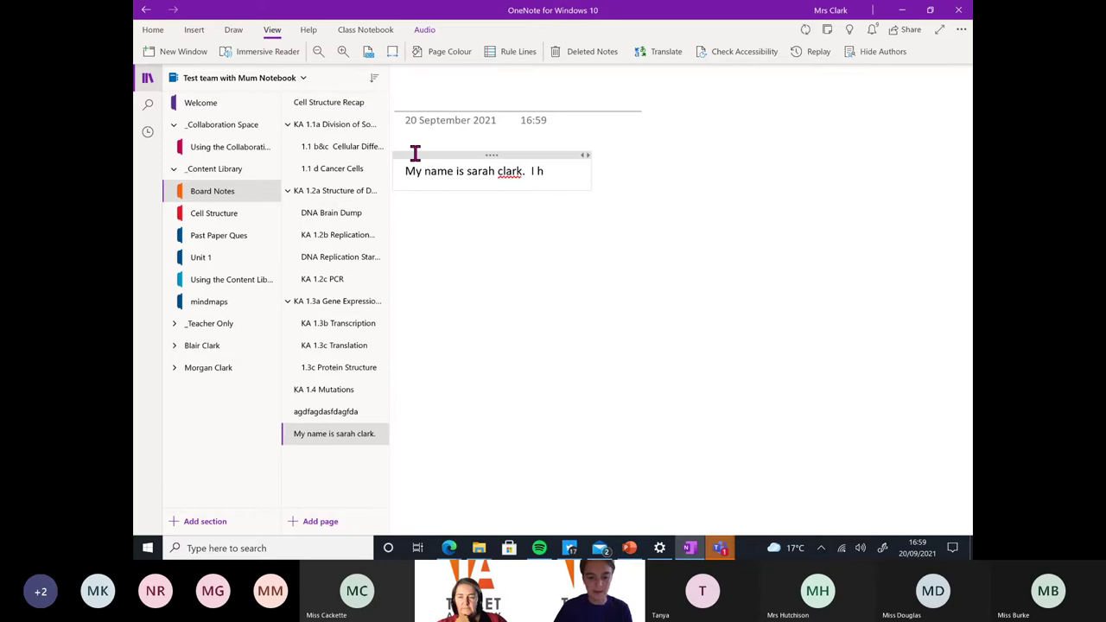
{"action": "type", "text": " help"}
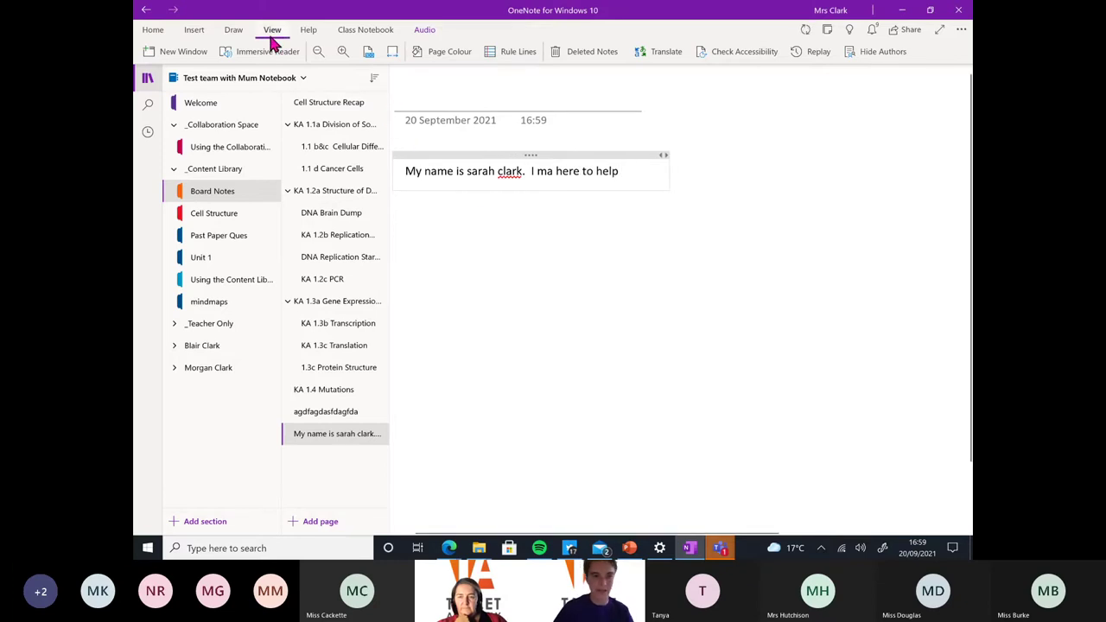
{"action": "left_click", "coordinate": [268, 52]}
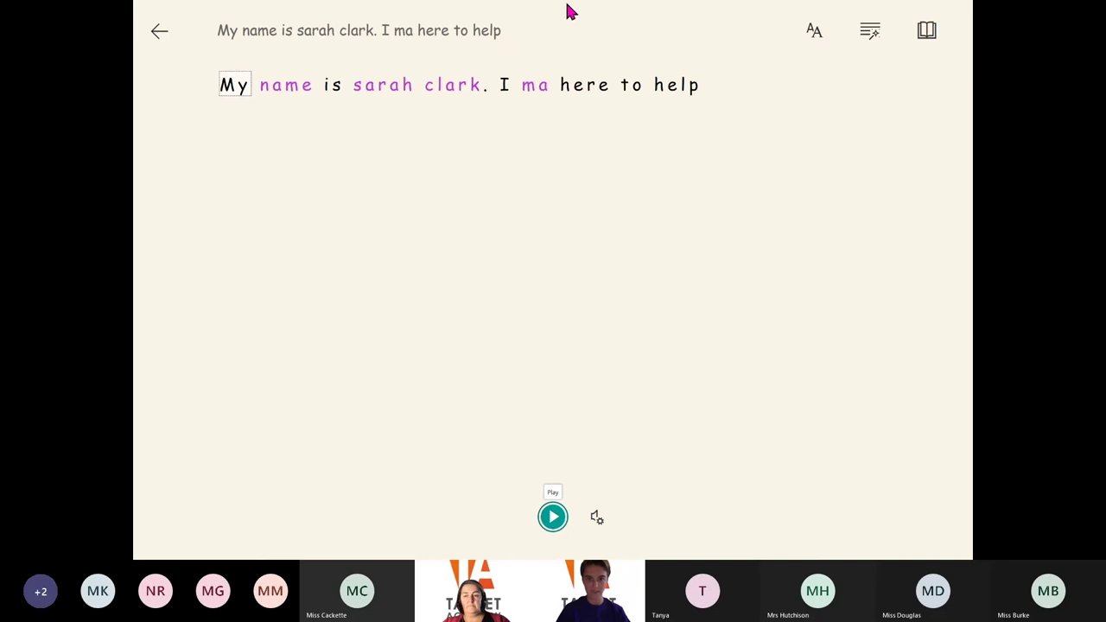
{"action": "left_click", "coordinate": [160, 31]}
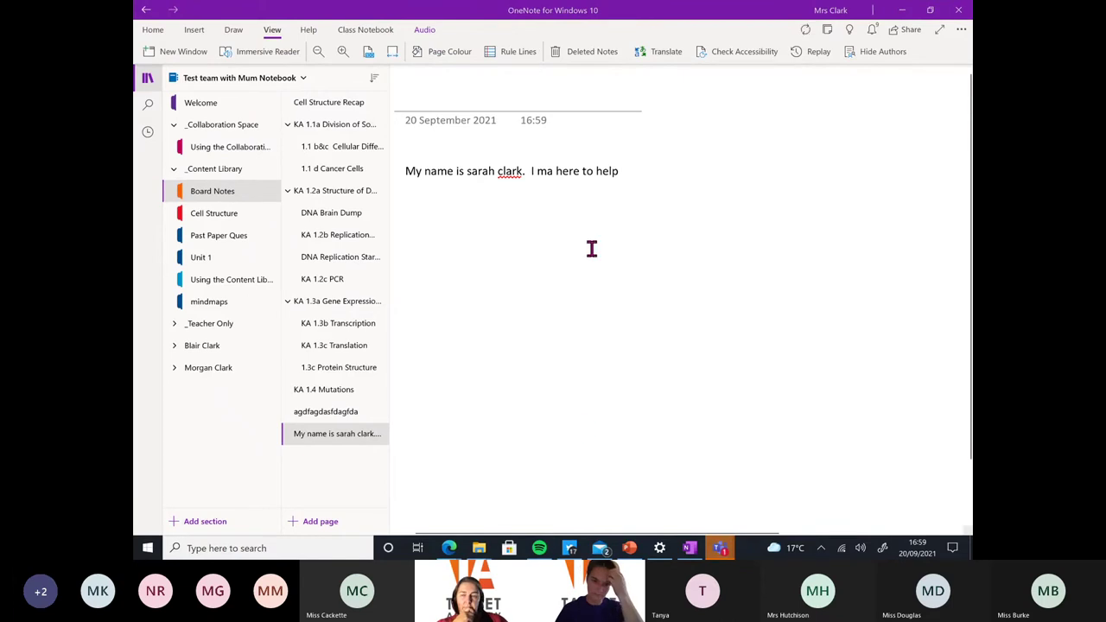
{"action": "left_click", "coordinate": [557, 171]}
{"action": "key", "text": "BackSpace"}
{"action": "key", "text": "BackSpace"}
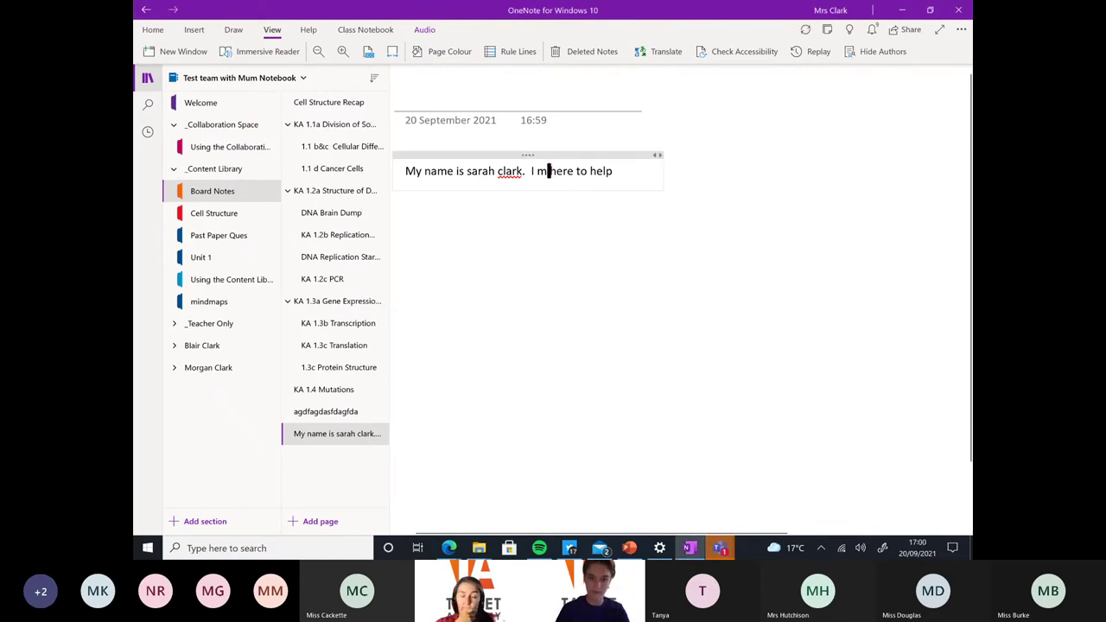
{"action": "type", "text": "am"}
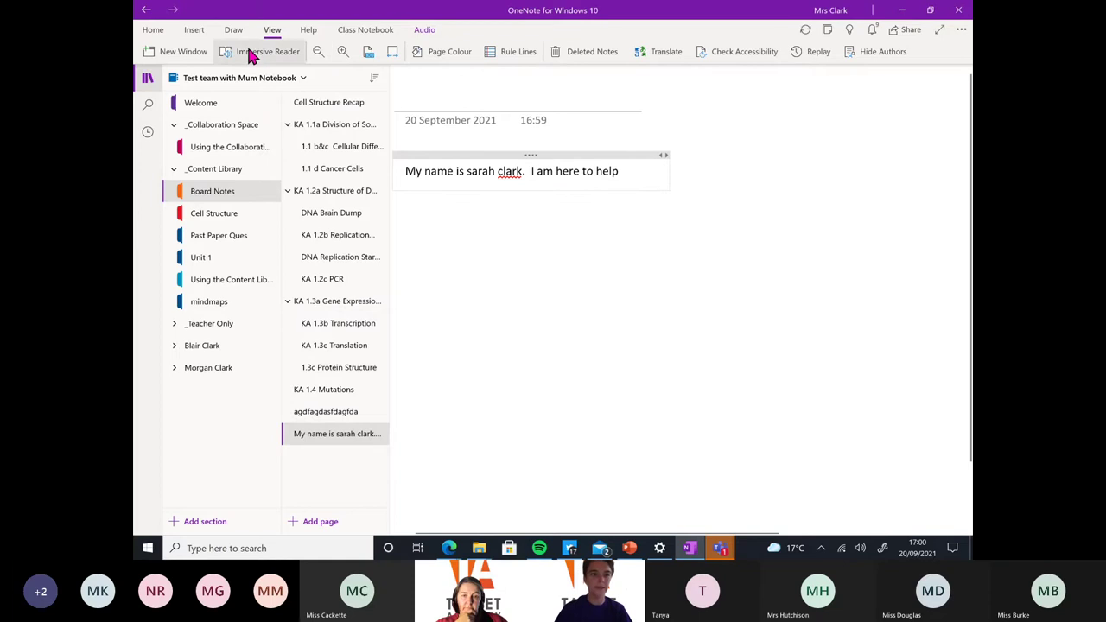
Reopen Immersive Reader, read the sentence aloud and set voice speed to 1.5
{"action": "left_click", "coordinate": [255, 53]}
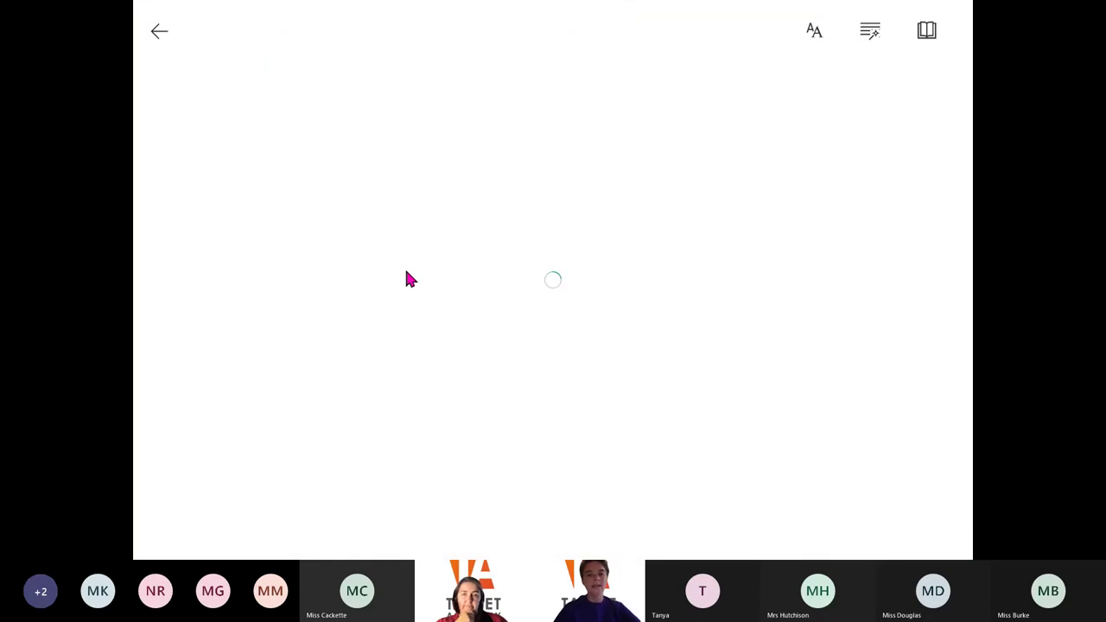
{"action": "left_click", "coordinate": [551, 522]}
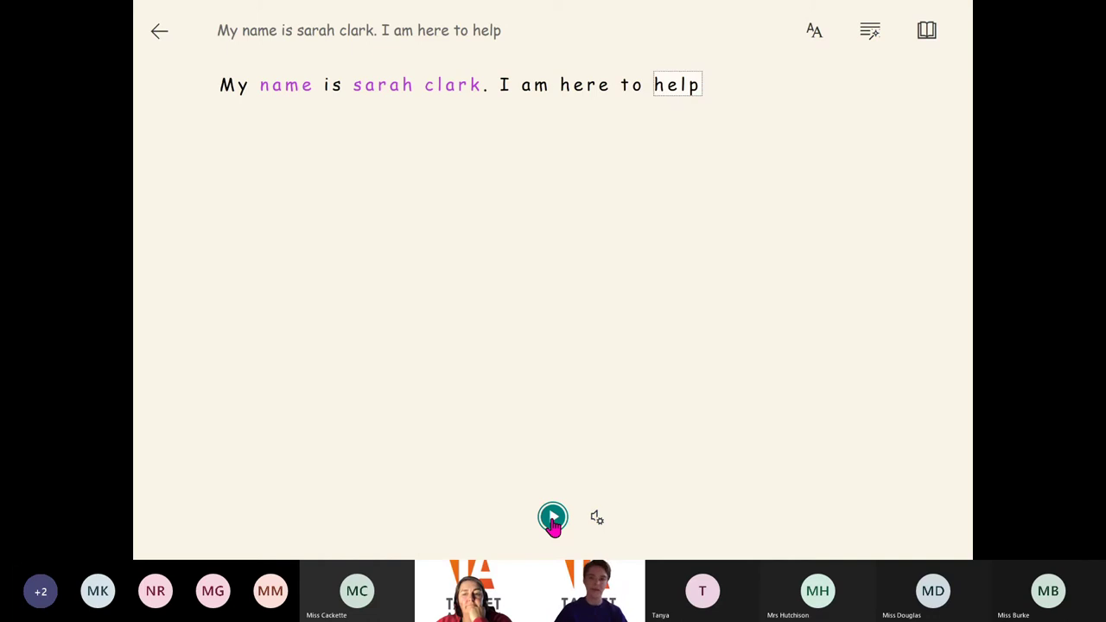
{"action": "left_click", "coordinate": [598, 523]}
{"action": "left_click_drag", "start_coordinate": [581, 380], "coordinate": [645, 380]}
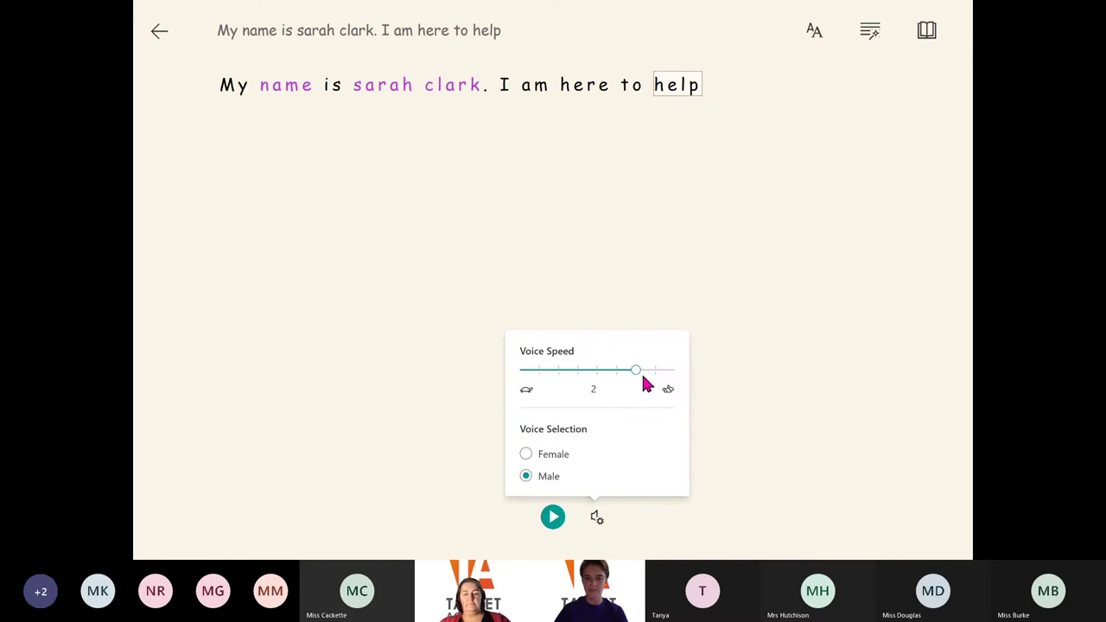
{"action": "left_click", "coordinate": [555, 518]}
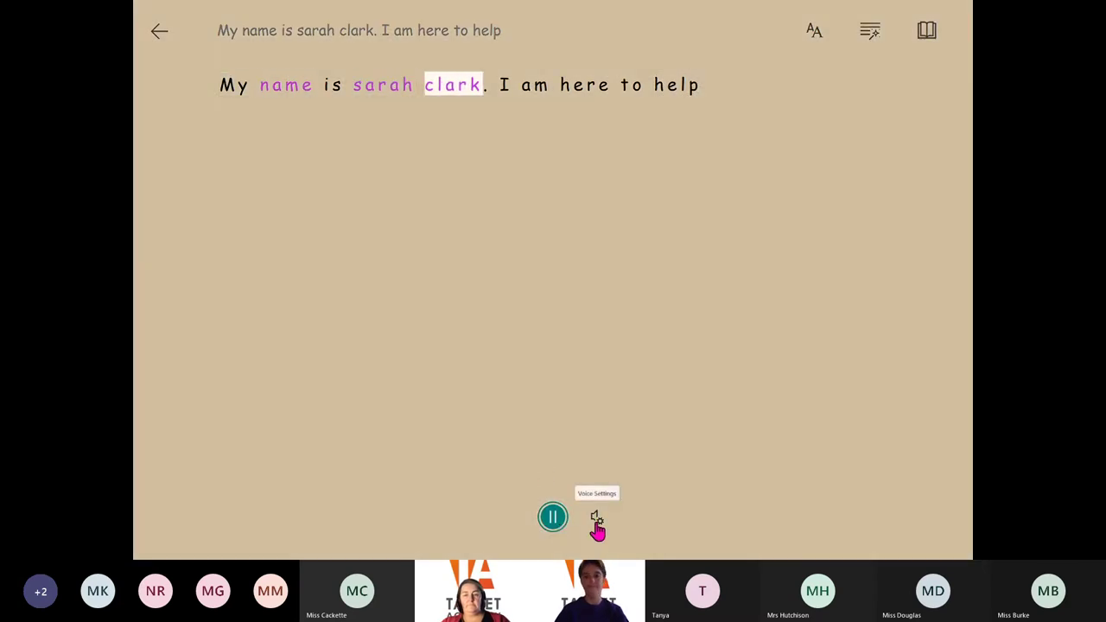
Switch the reading voice to Female, then play and pause the read-aloud
{"action": "left_click", "coordinate": [596, 518]}
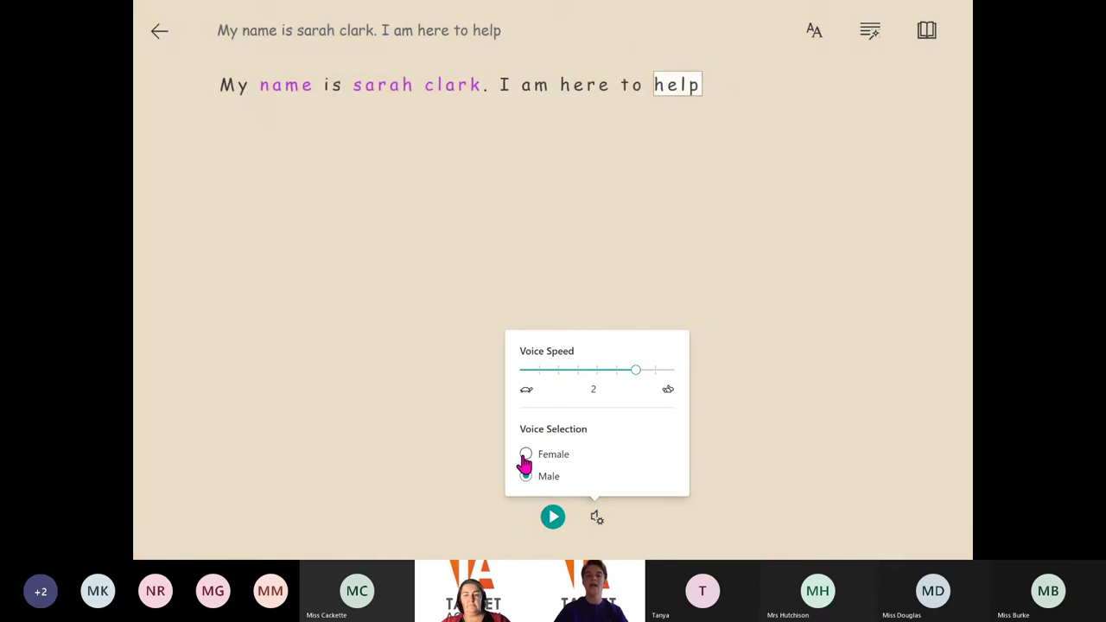
{"action": "left_click", "coordinate": [525, 455]}
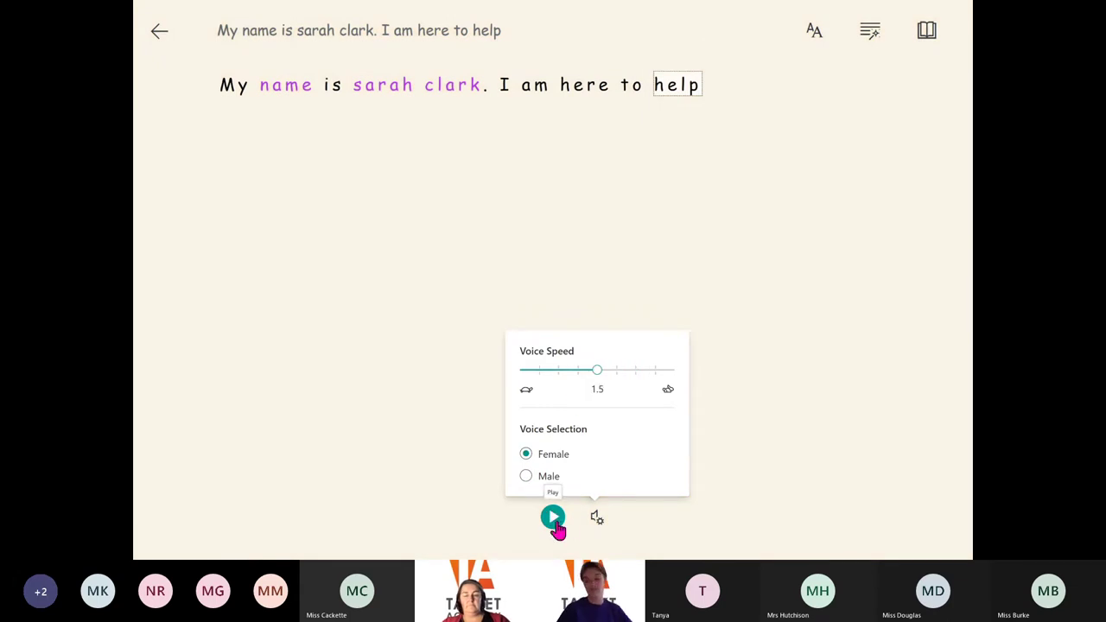
{"action": "left_click", "coordinate": [553, 518]}
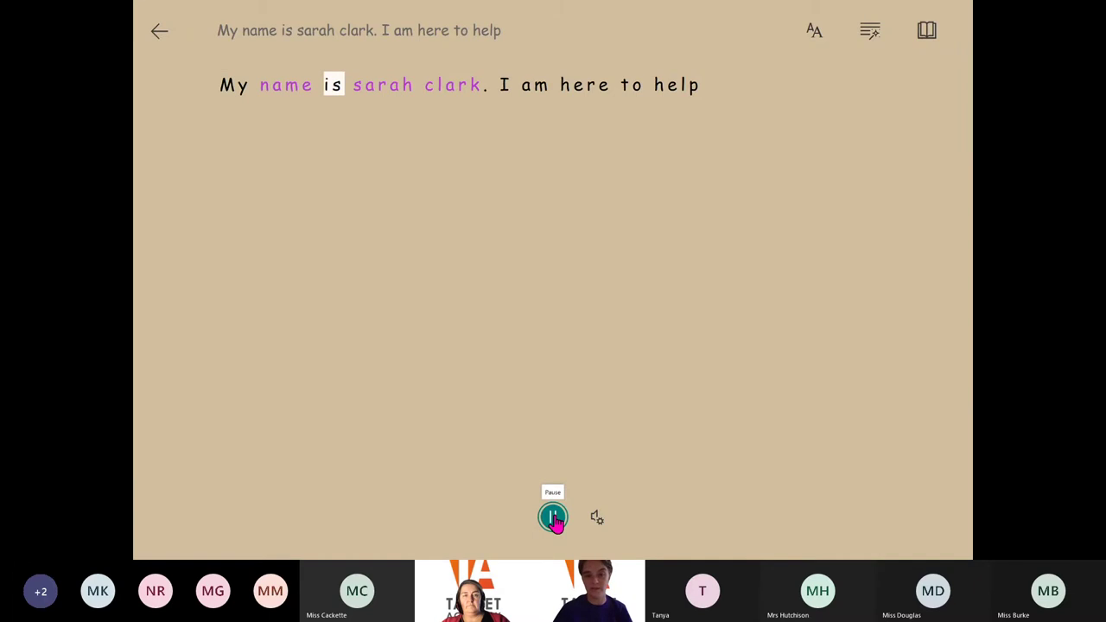
{"action": "left_click", "coordinate": [554, 519]}
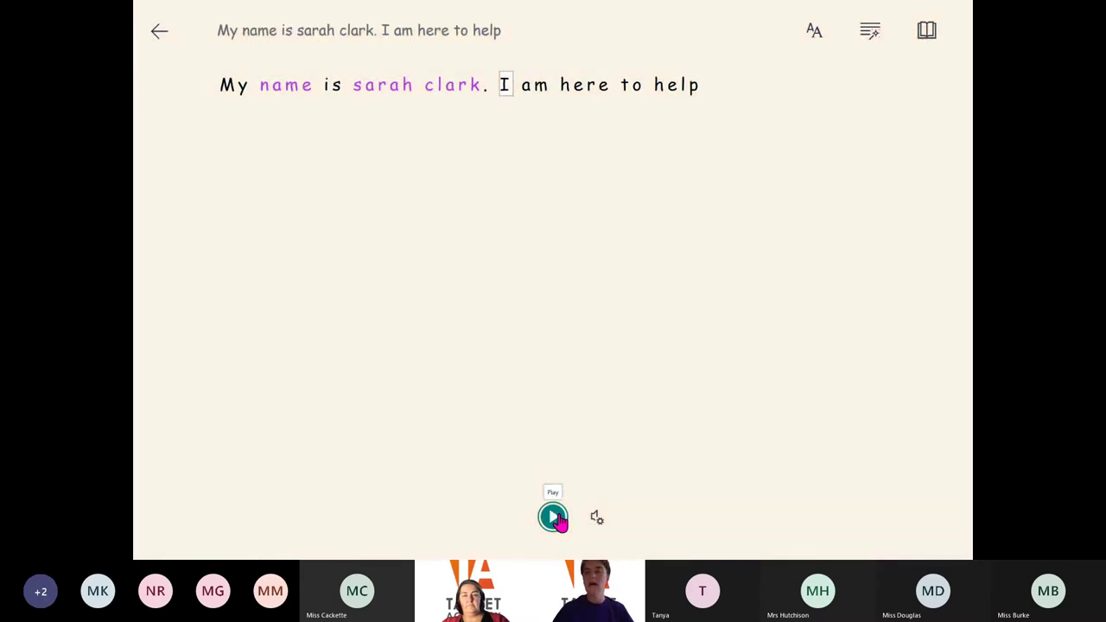
{"action": "left_click", "coordinate": [813, 32]}
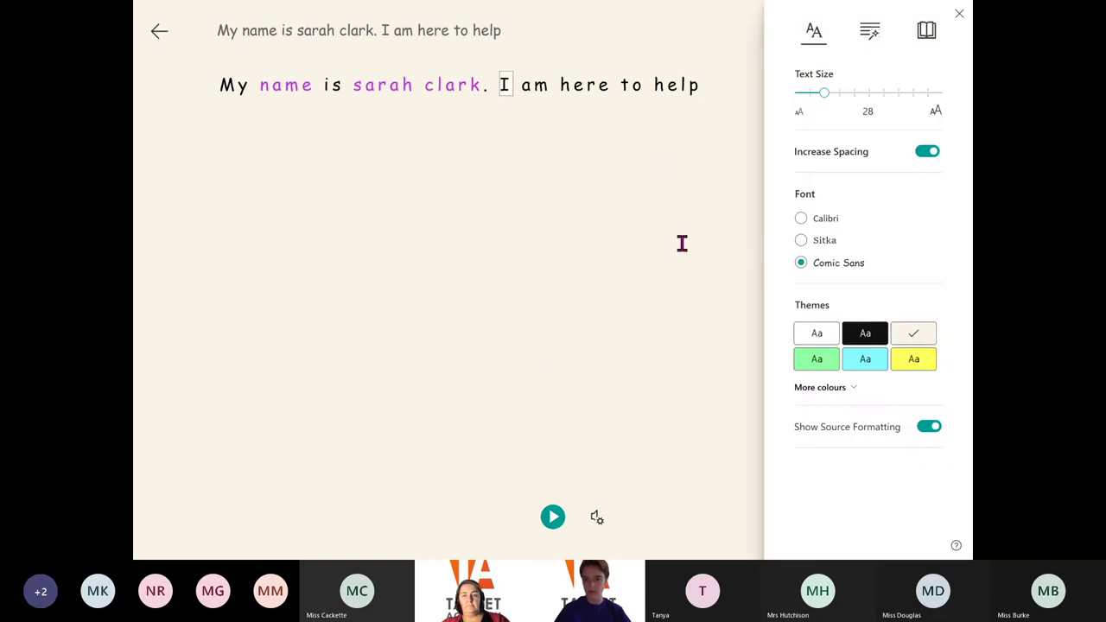
Give the reading page an Orchid pink background from the extra theme colours
{"action": "left_click", "coordinate": [849, 390]}
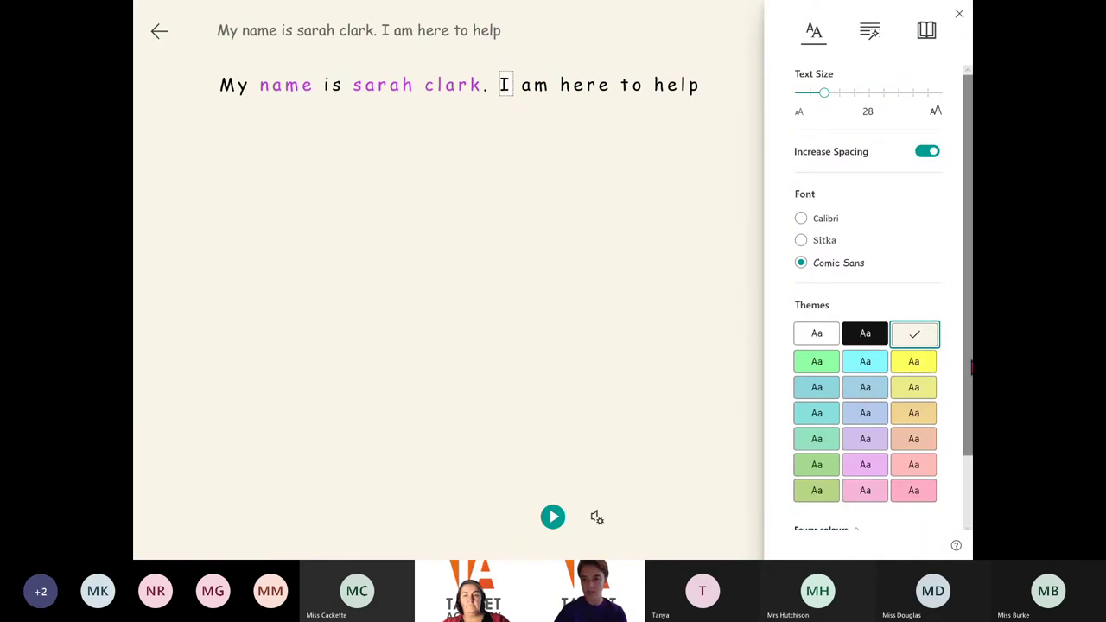
{"action": "left_click_drag", "start_coordinate": [971, 368], "coordinate": [970, 432]}
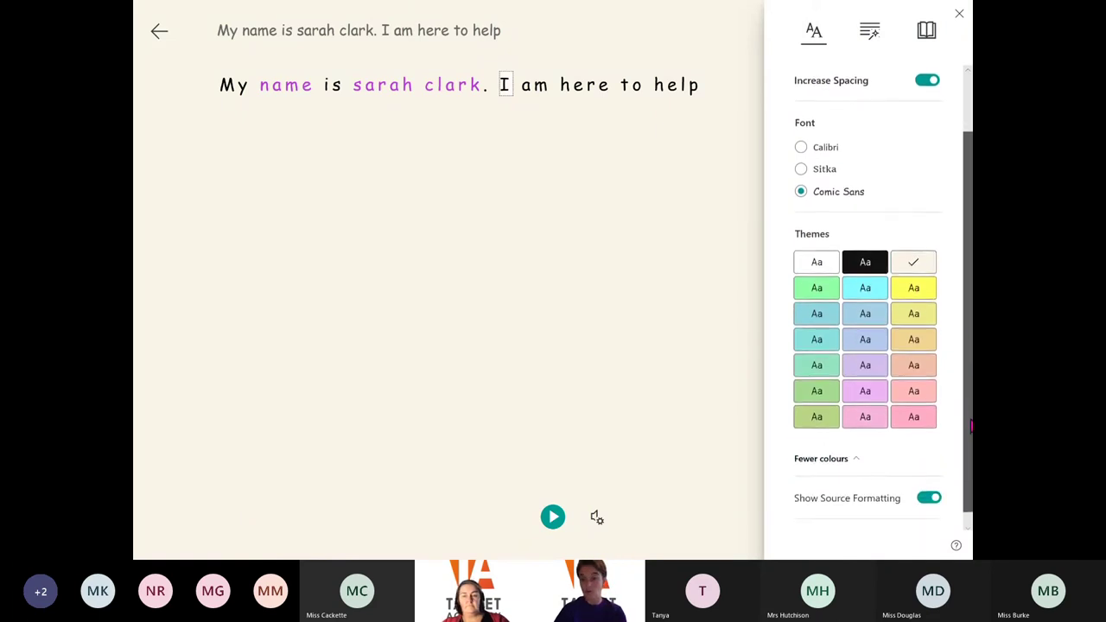
{"action": "left_click", "coordinate": [865, 385]}
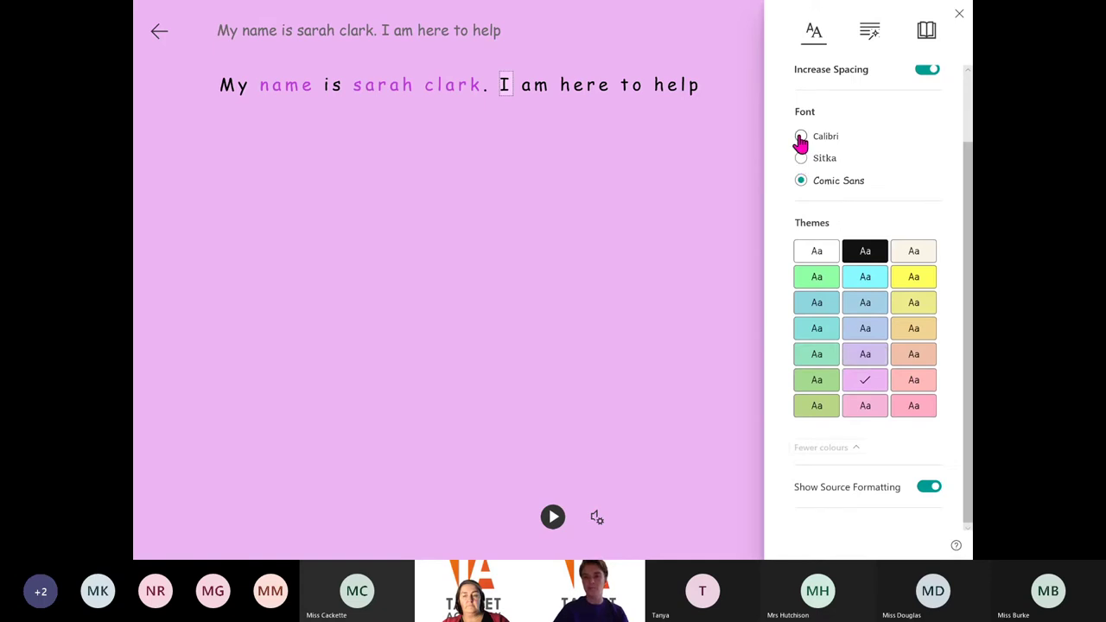
Try the Sitka and Calibri reading fonts, then go back to Comic Sans
{"action": "left_click", "coordinate": [801, 159]}
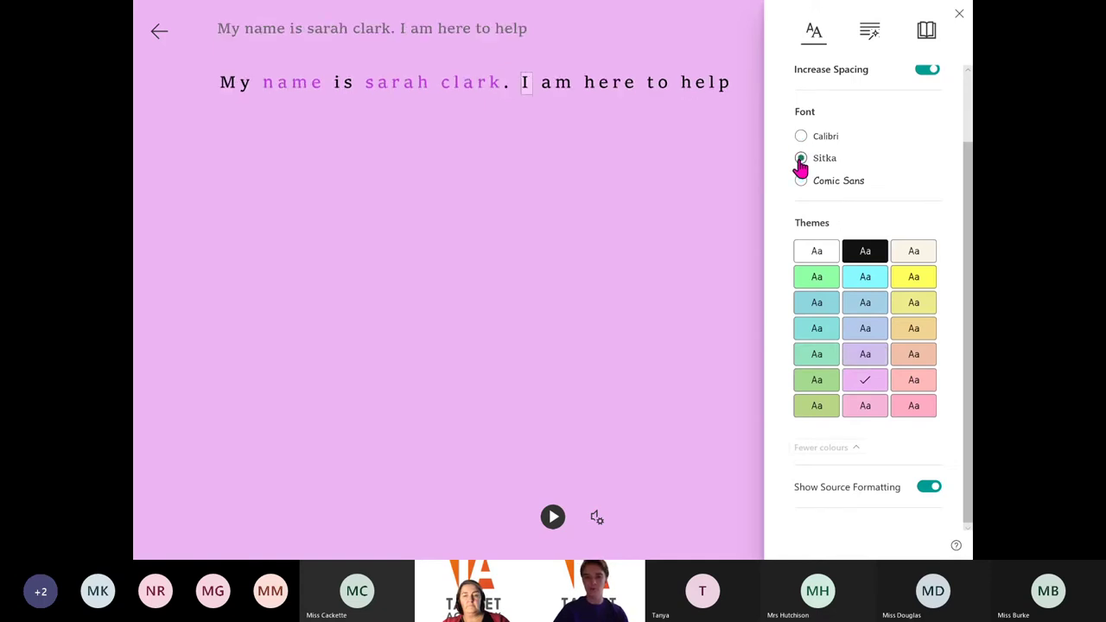
{"action": "left_click", "coordinate": [800, 138]}
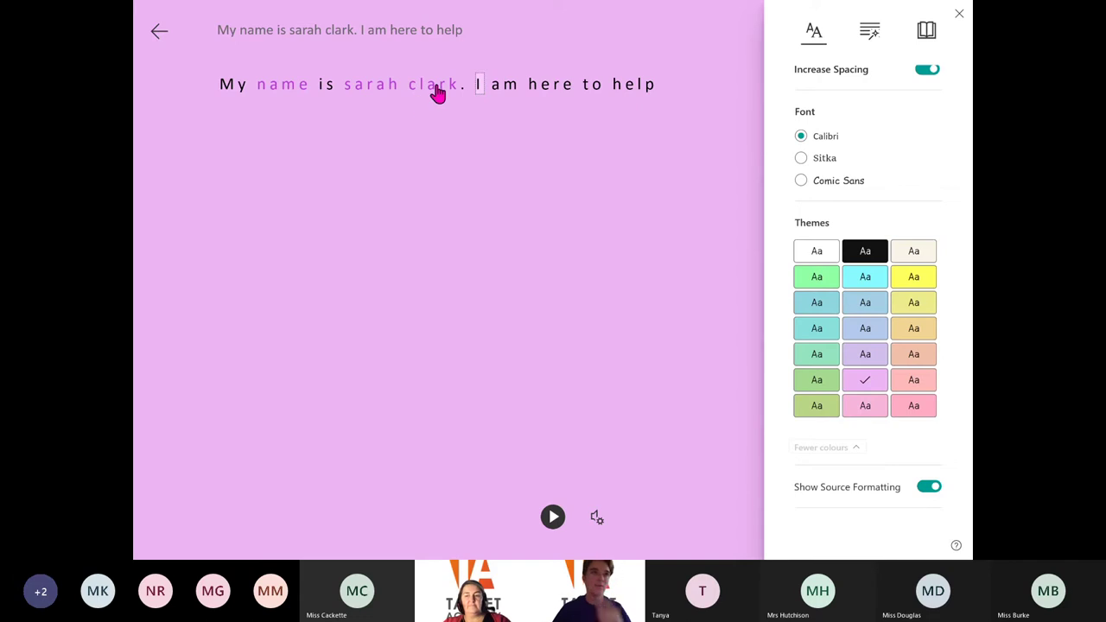
{"action": "left_click", "coordinate": [801, 181]}
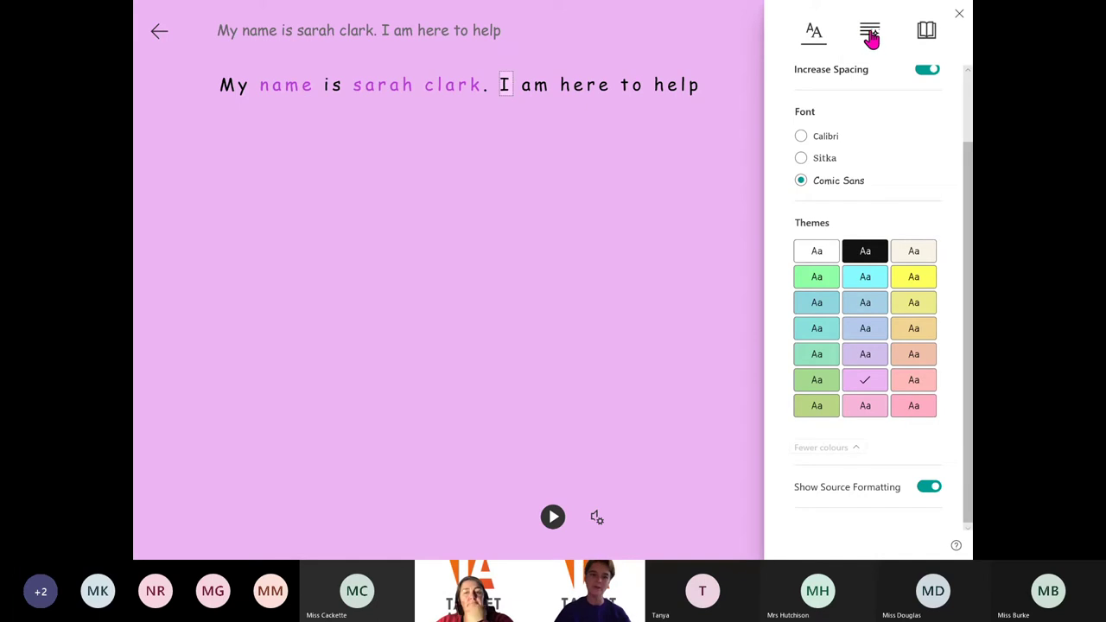
In Grammar Options, turn off noun colouring, try adjective highlighting, and colour the verbs
{"action": "left_click", "coordinate": [870, 39]}
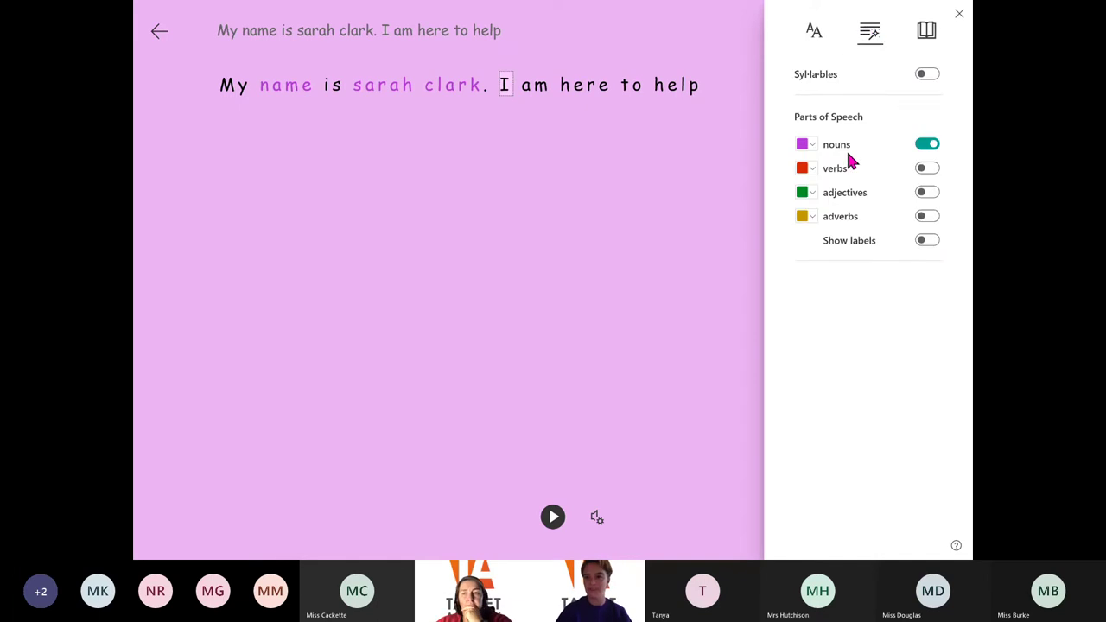
{"action": "left_click", "coordinate": [925, 146]}
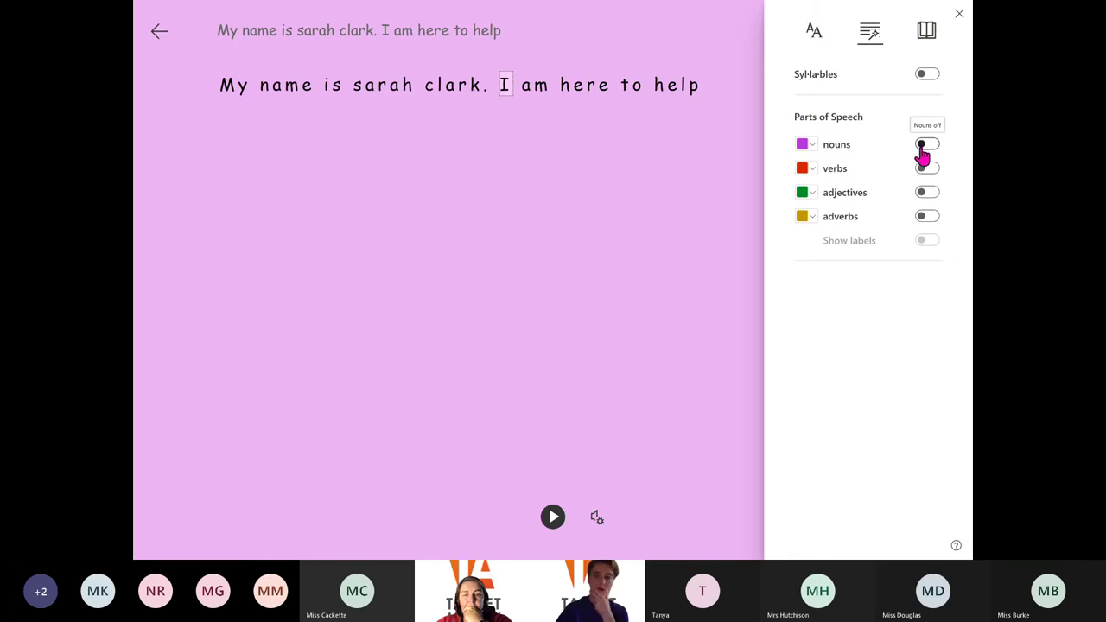
{"action": "left_click", "coordinate": [930, 201]}
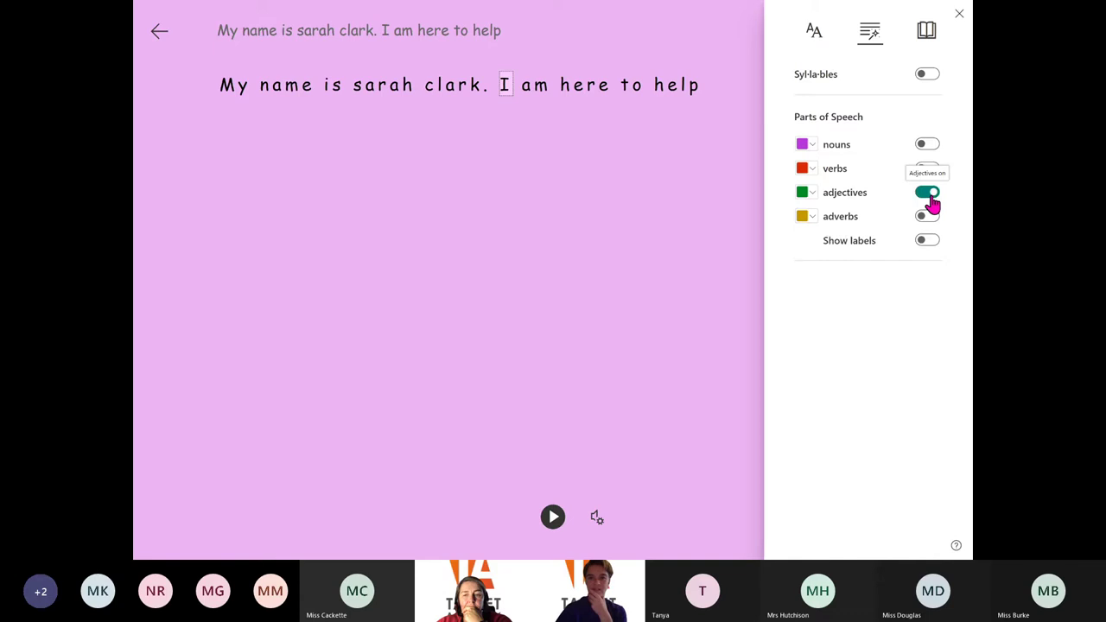
{"action": "left_click", "coordinate": [930, 200]}
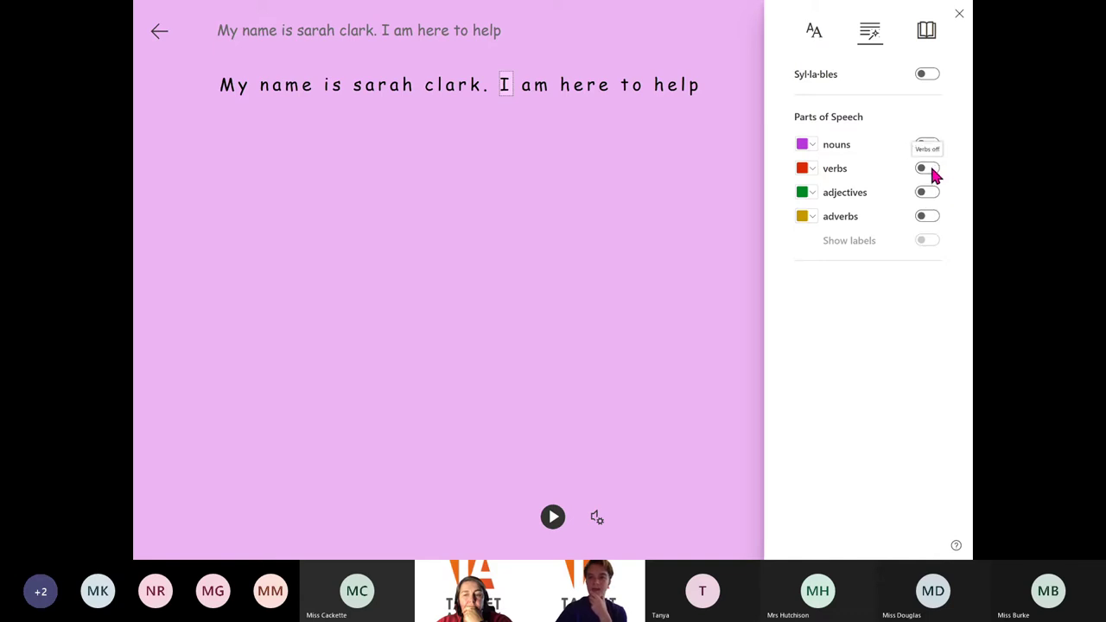
{"action": "left_click", "coordinate": [930, 171]}
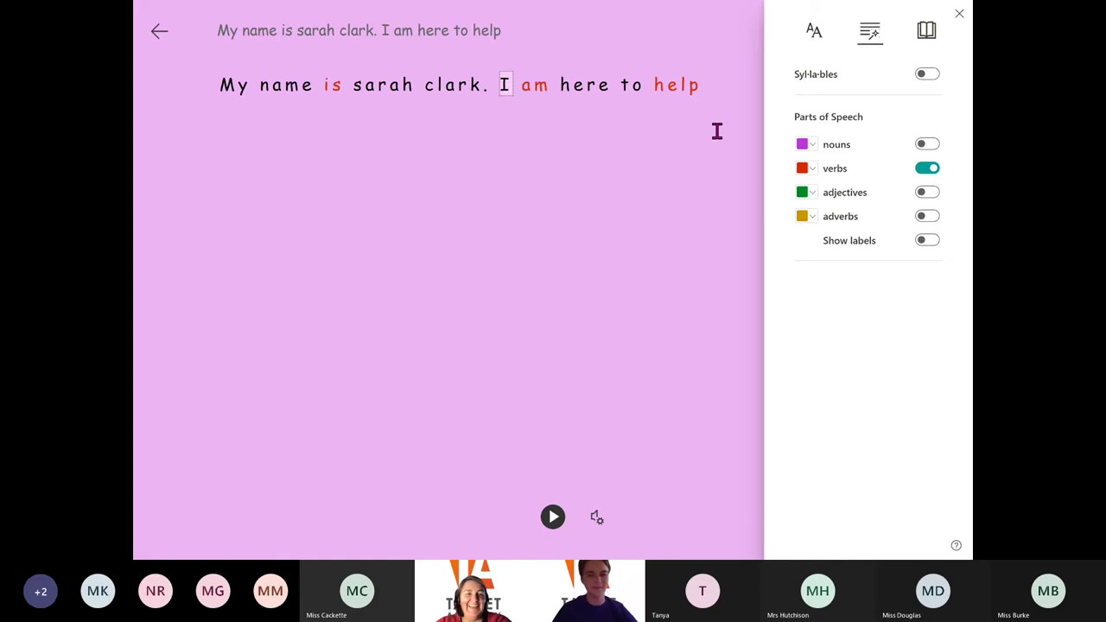
Split the words into syllables, view the verb colour choices, then turn verbs and syllables off
{"action": "left_click", "coordinate": [927, 78]}
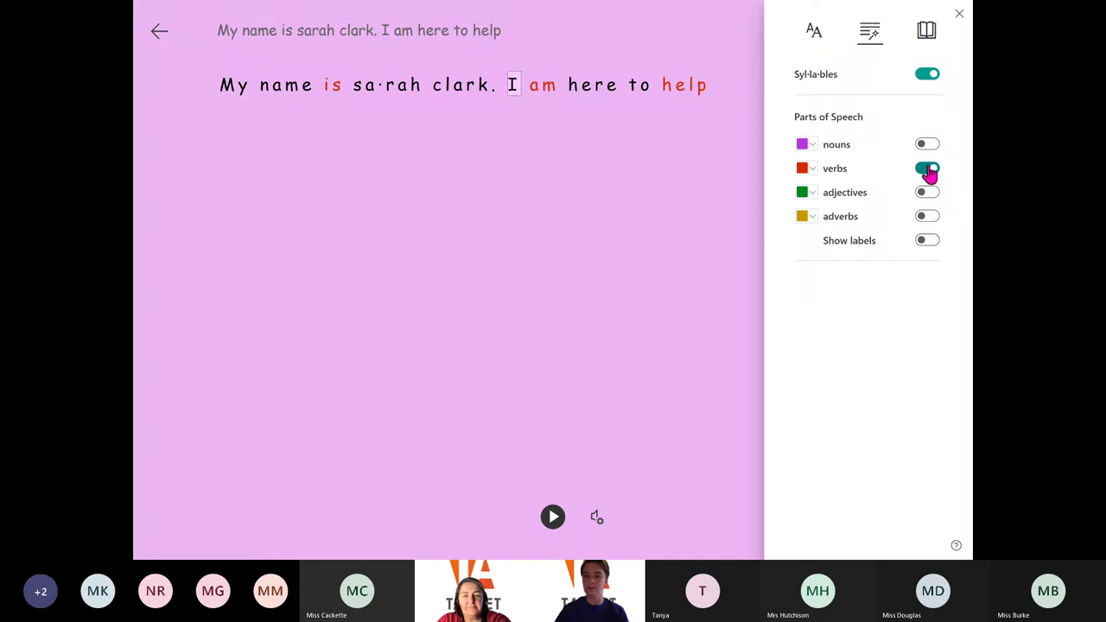
{"action": "left_click", "coordinate": [811, 173]}
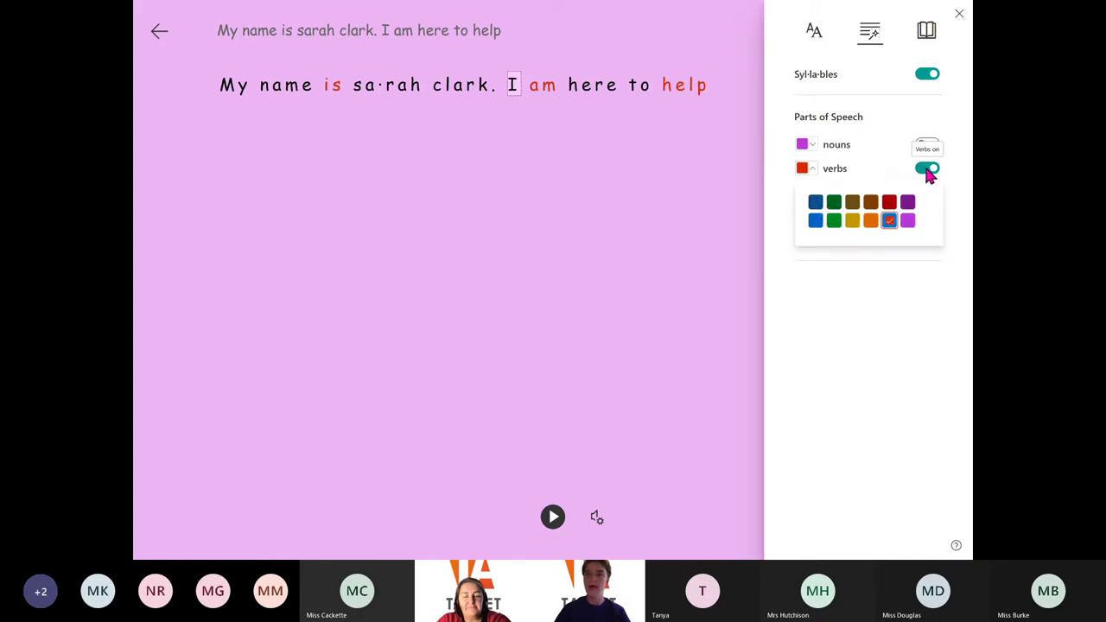
{"action": "left_click", "coordinate": [896, 140]}
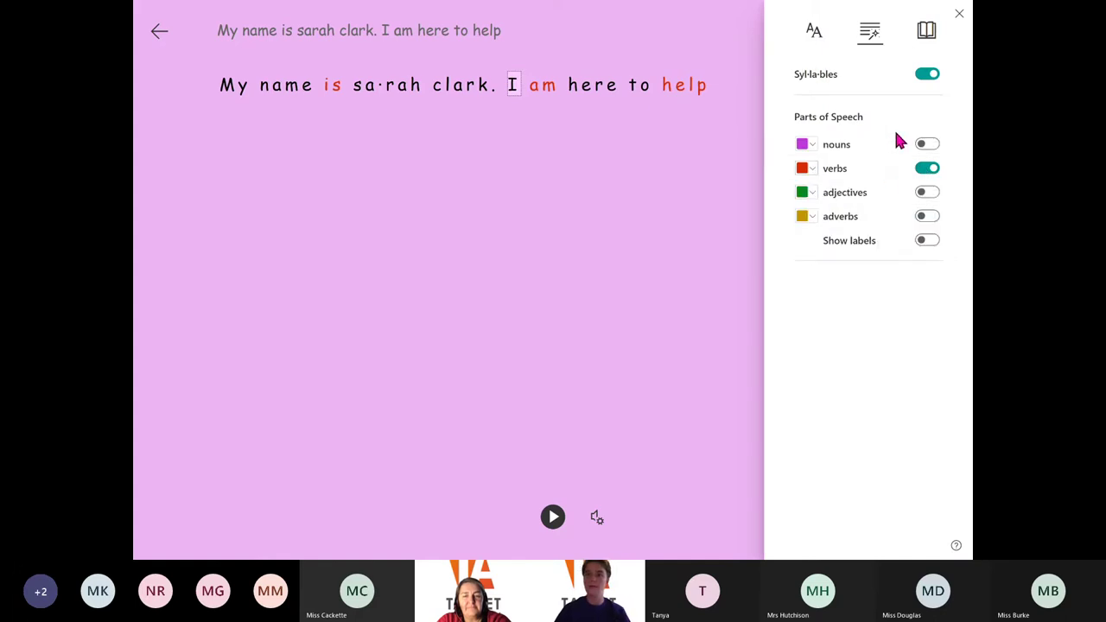
{"action": "left_click", "coordinate": [924, 172]}
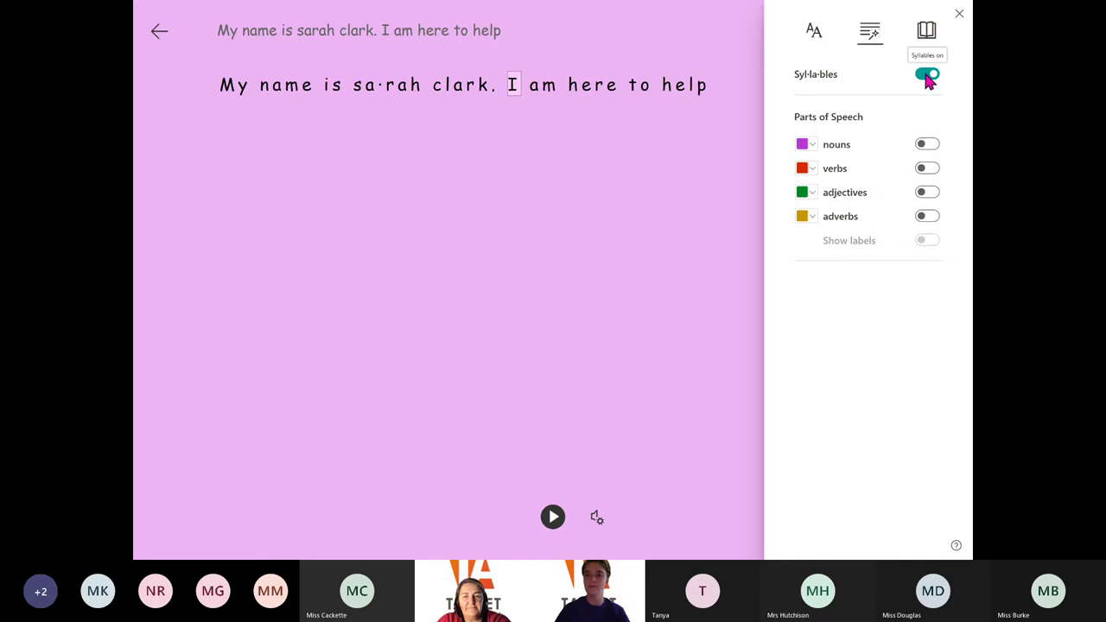
{"action": "left_click", "coordinate": [927, 77]}
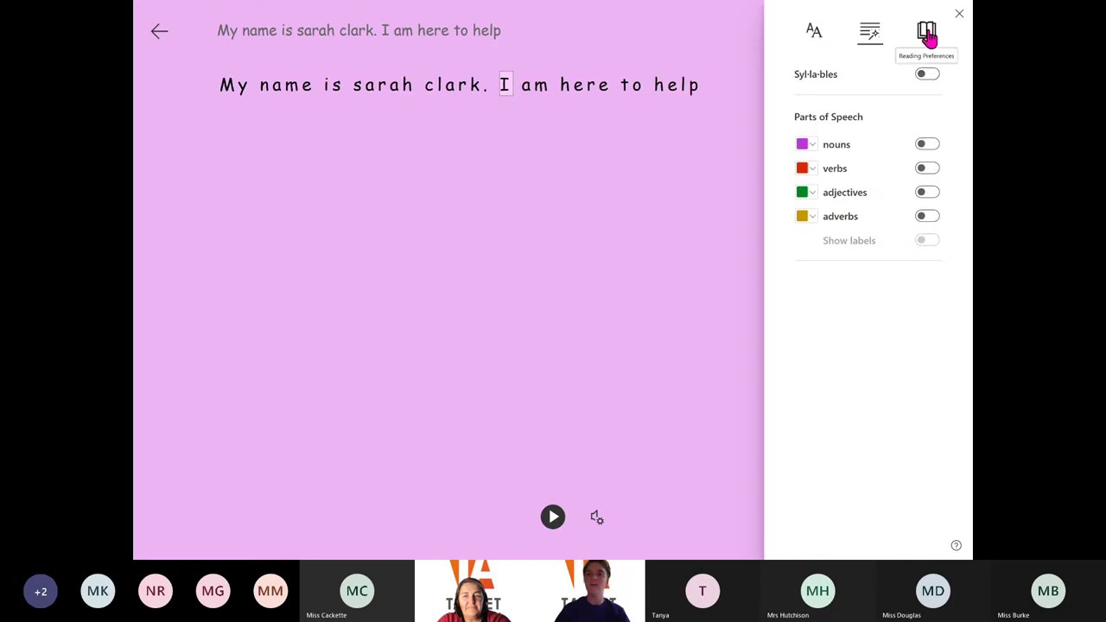
Turn on line focus, choose French (France) for translation, and look up 'name' in the picture dictionary
{"action": "left_click", "coordinate": [927, 33]}
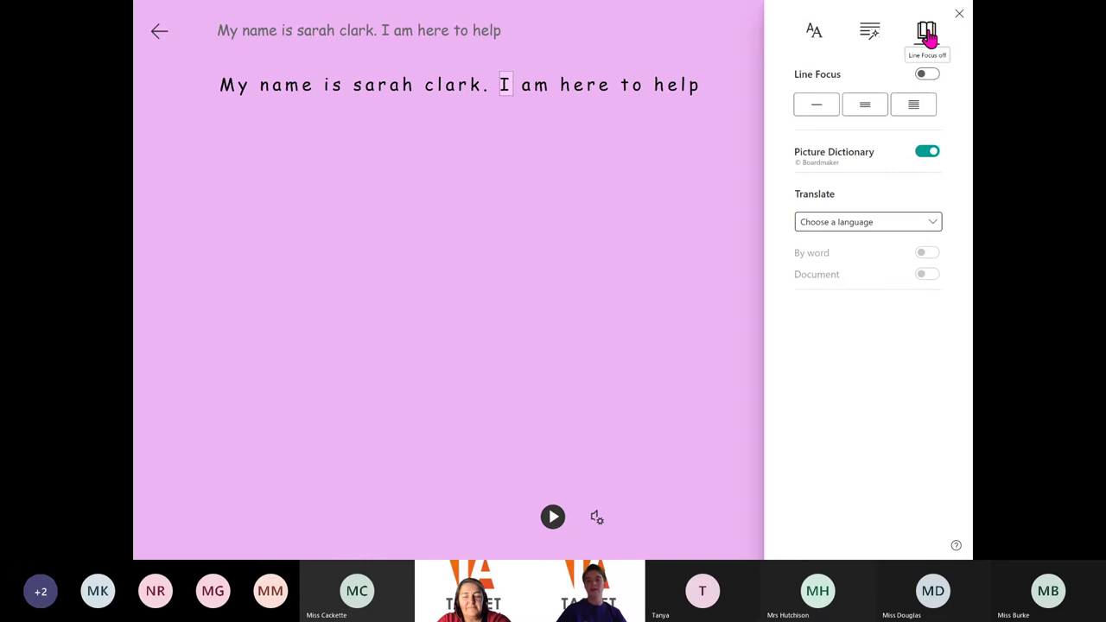
{"action": "left_click", "coordinate": [866, 107]}
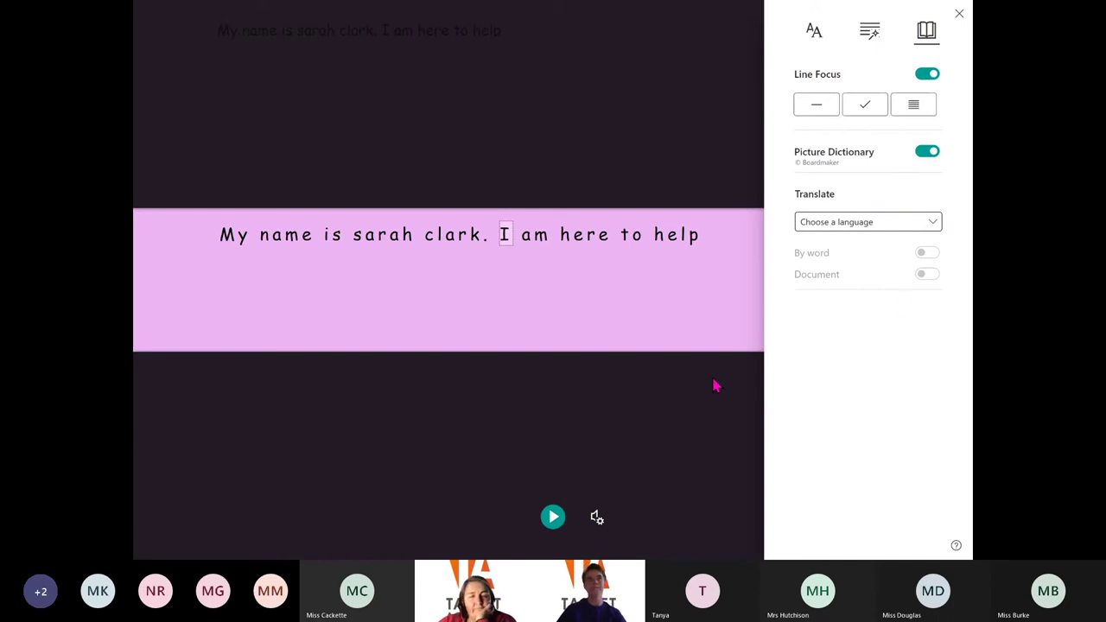
{"action": "left_click", "coordinate": [933, 226]}
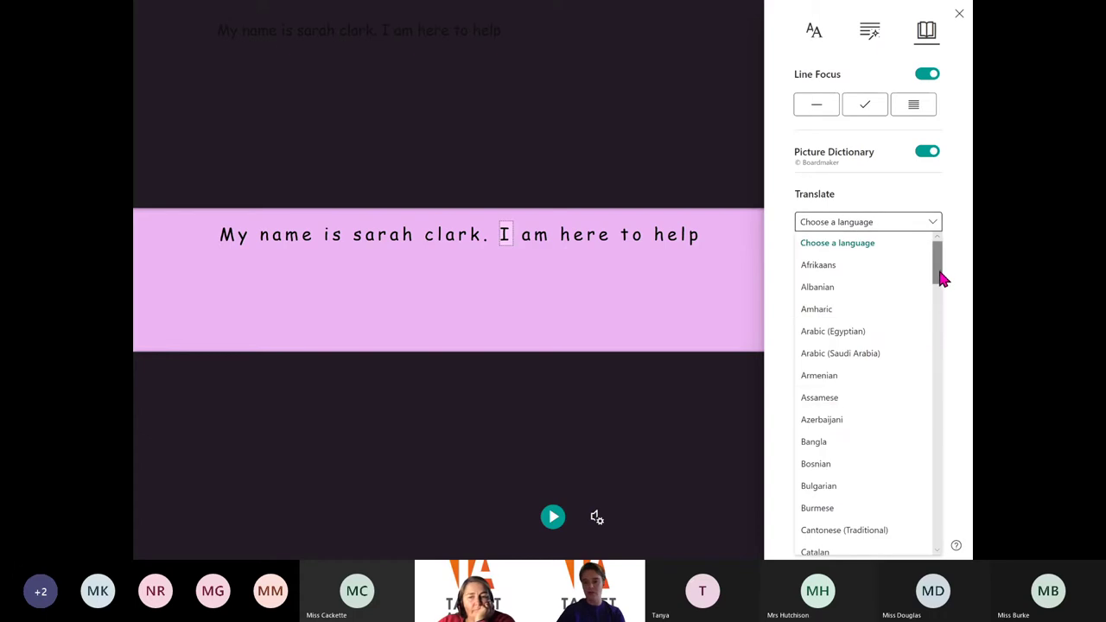
{"action": "left_click_drag", "start_coordinate": [941, 276], "coordinate": [938, 365]}
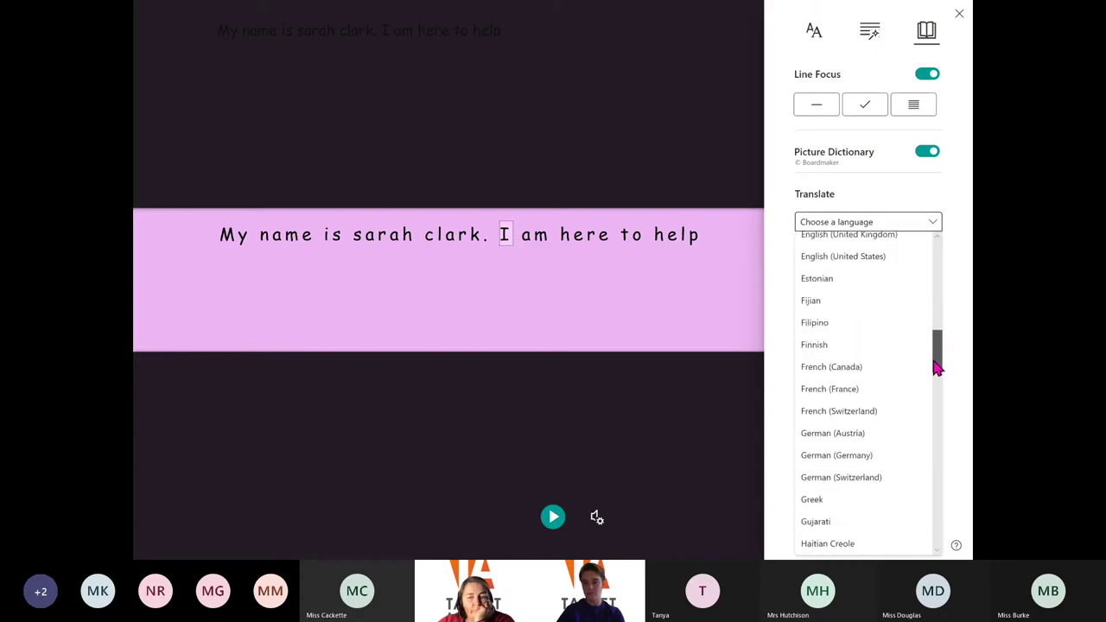
{"action": "left_click", "coordinate": [863, 395]}
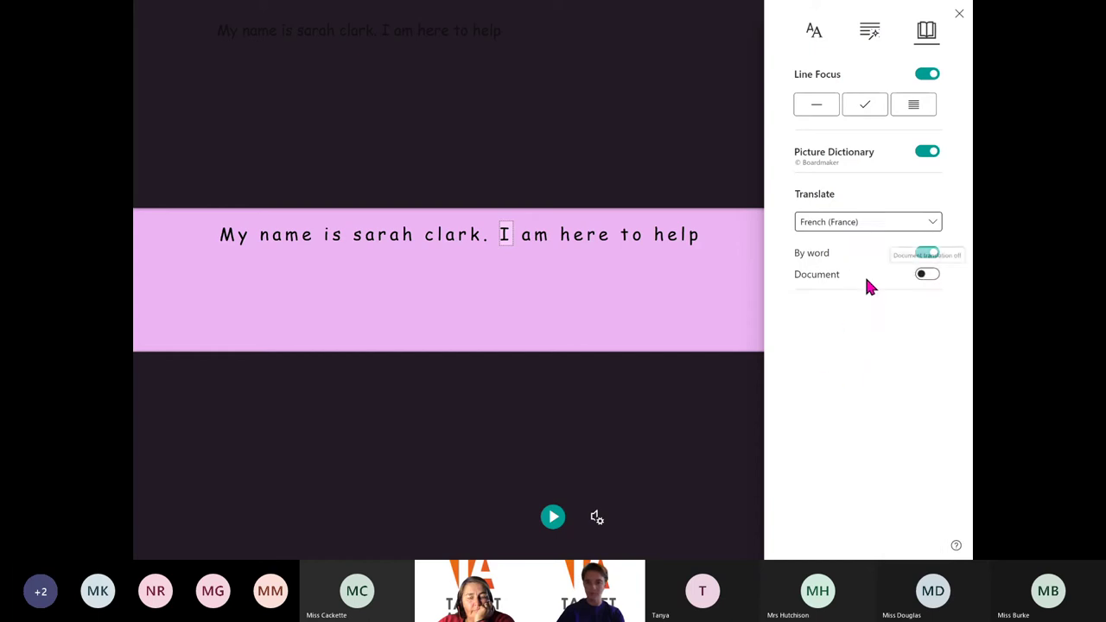
{"action": "left_click", "coordinate": [294, 243]}
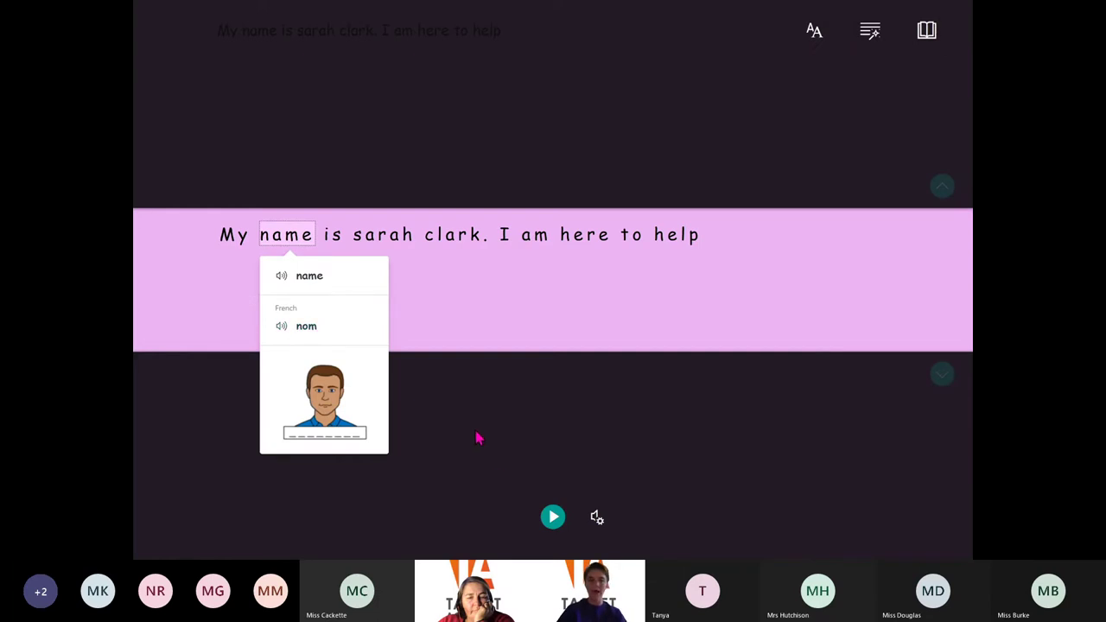
Translate the whole note into French, read it aloud, and toggle between French and English
{"action": "left_click", "coordinate": [531, 413]}
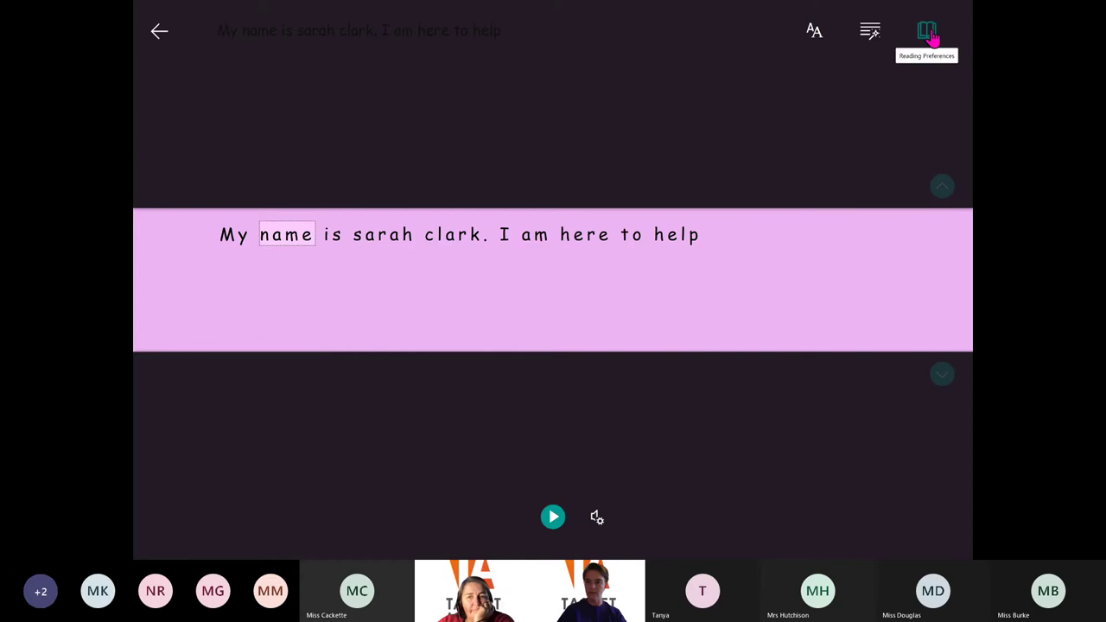
{"action": "left_click", "coordinate": [926, 39]}
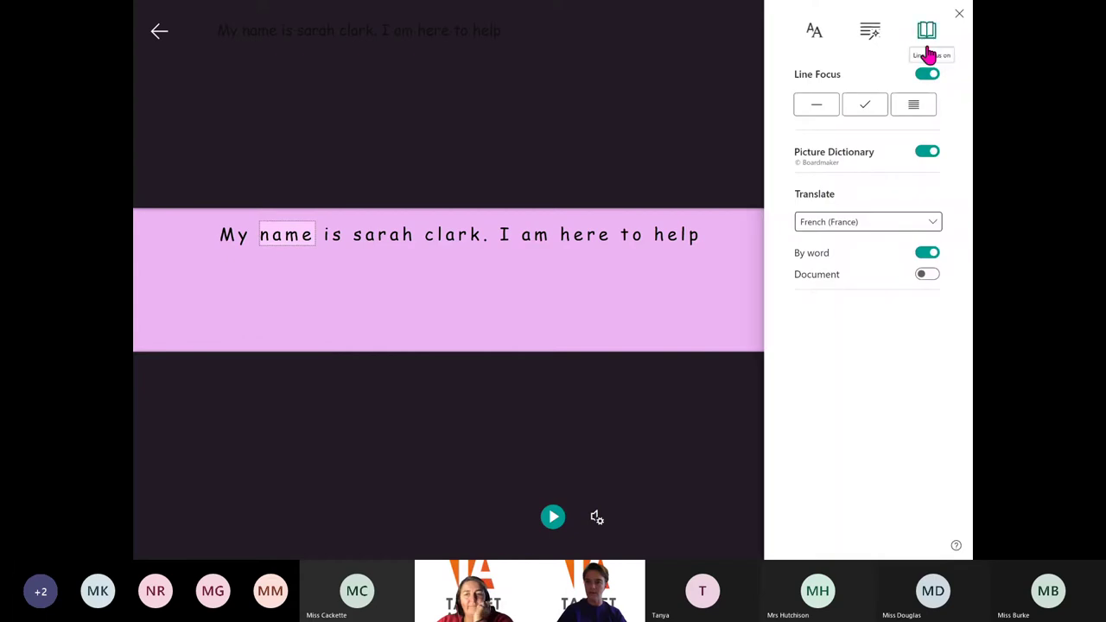
{"action": "left_click", "coordinate": [926, 276]}
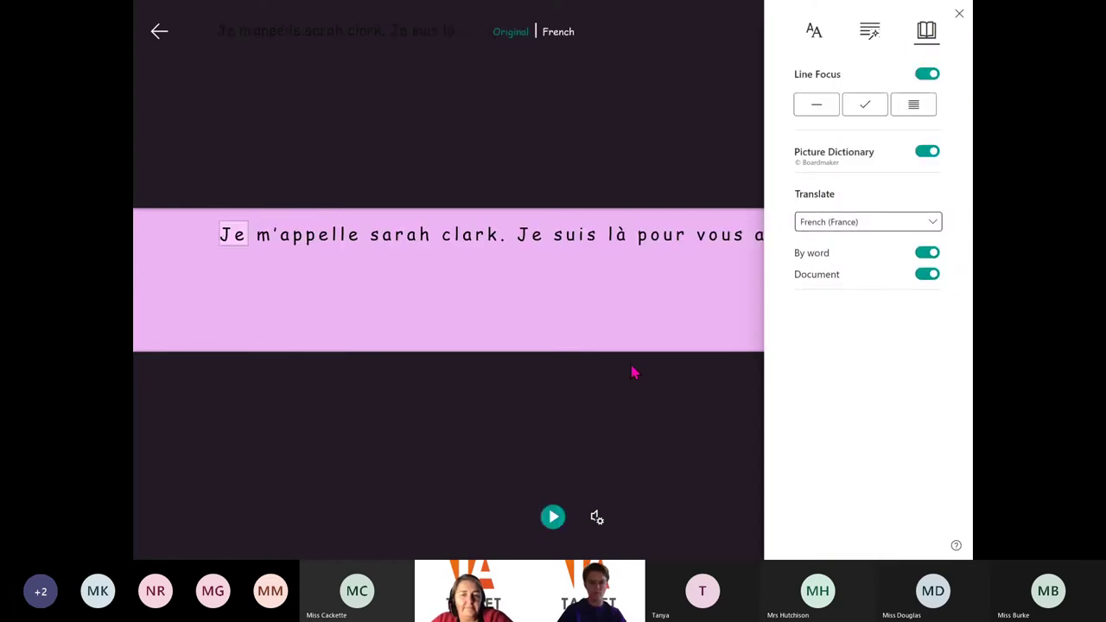
{"action": "left_click", "coordinate": [554, 520]}
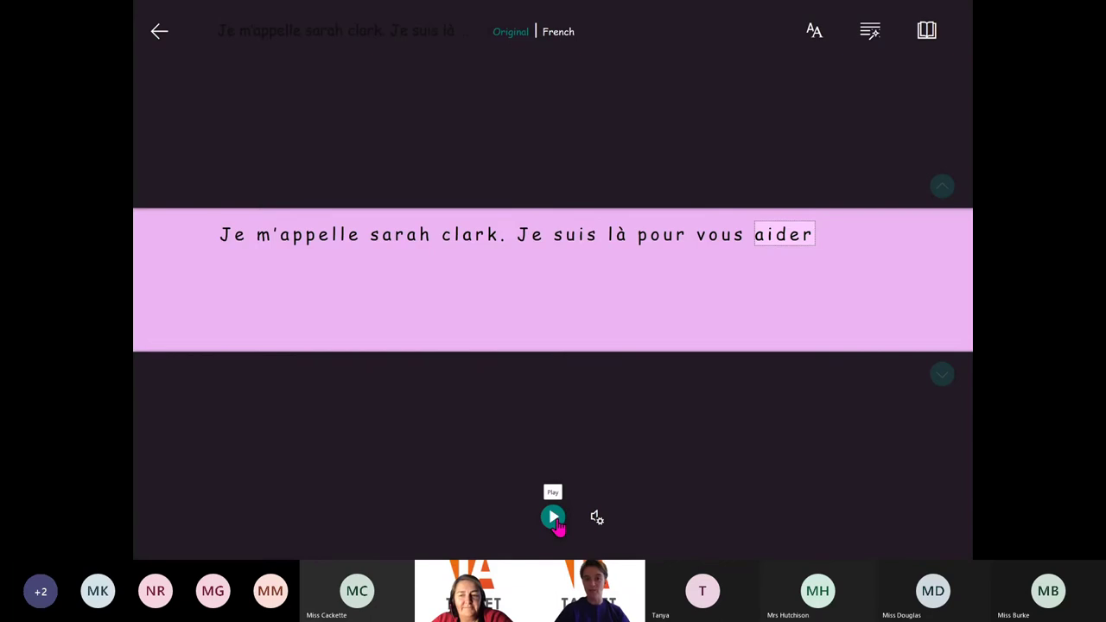
{"action": "left_click", "coordinate": [511, 34]}
{"action": "left_click", "coordinate": [557, 39]}
{"action": "left_click", "coordinate": [516, 37]}
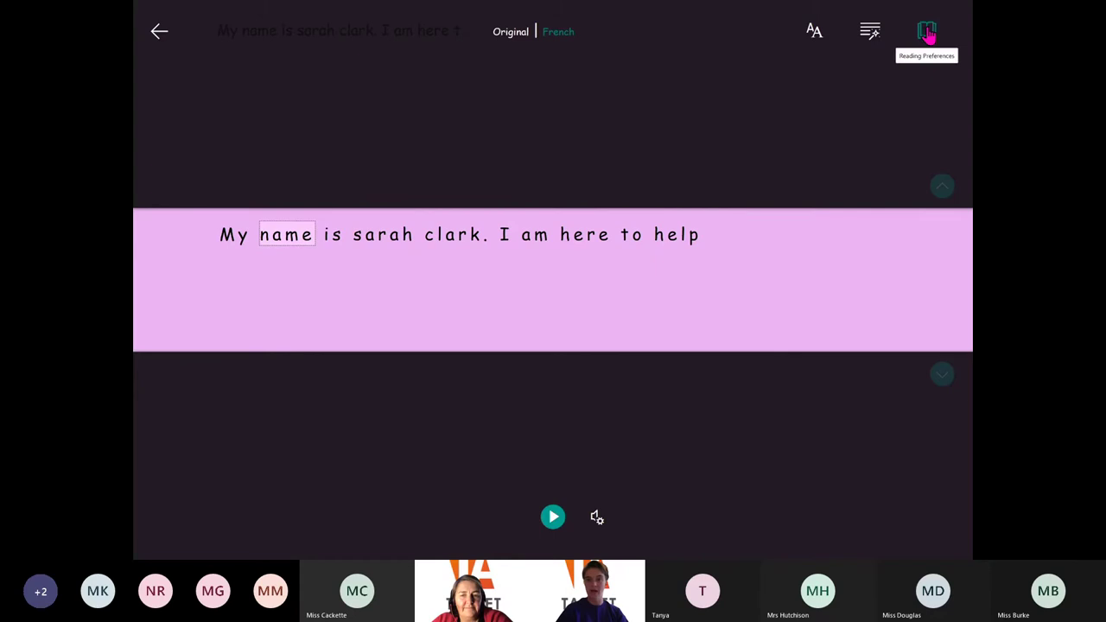
Show the picture dictionary card for 'name' again, then exit Immersive Reader
{"action": "left_click", "coordinate": [926, 32]}
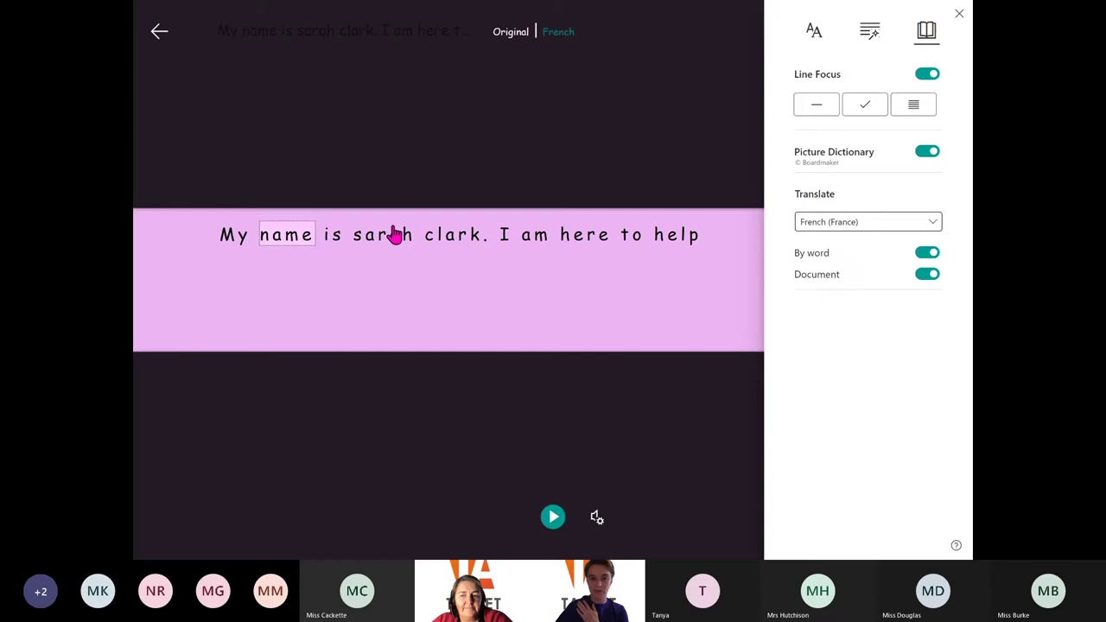
{"action": "left_click", "coordinate": [299, 244]}
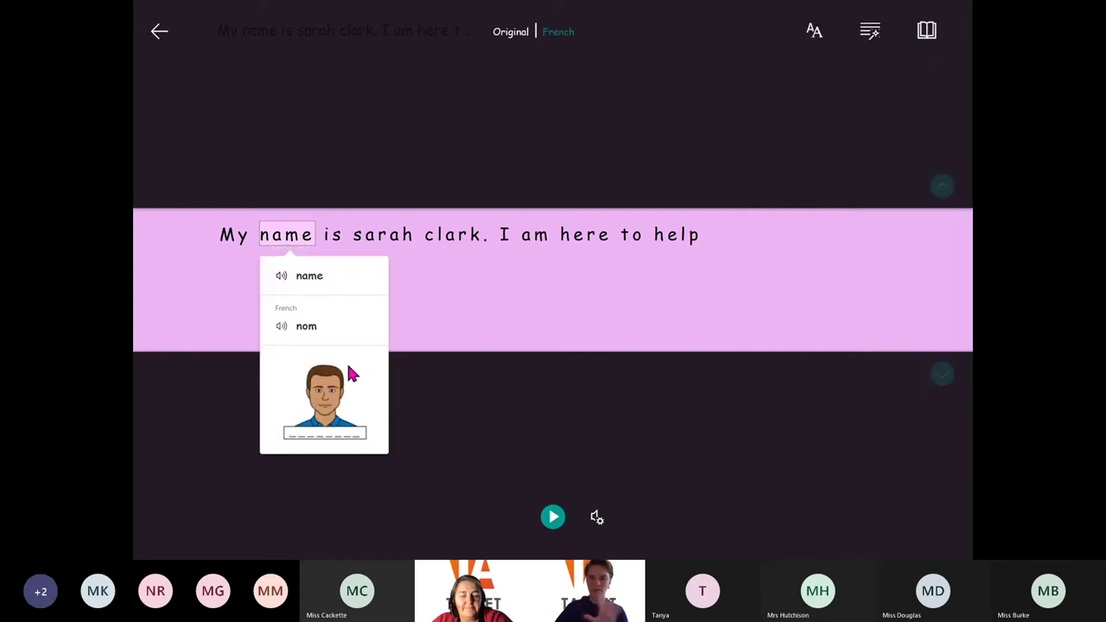
{"action": "left_click", "coordinate": [161, 42]}
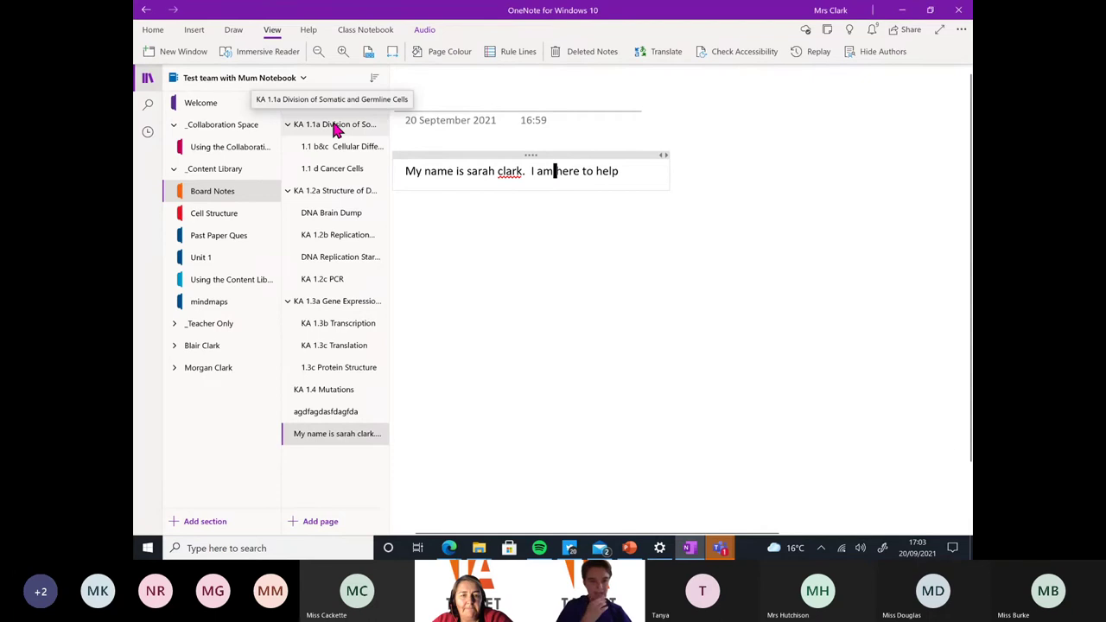
Open the Unit 1 Summary Notes page in the Unit 1 section in Immersive Reader
{"action": "left_click", "coordinate": [222, 258]}
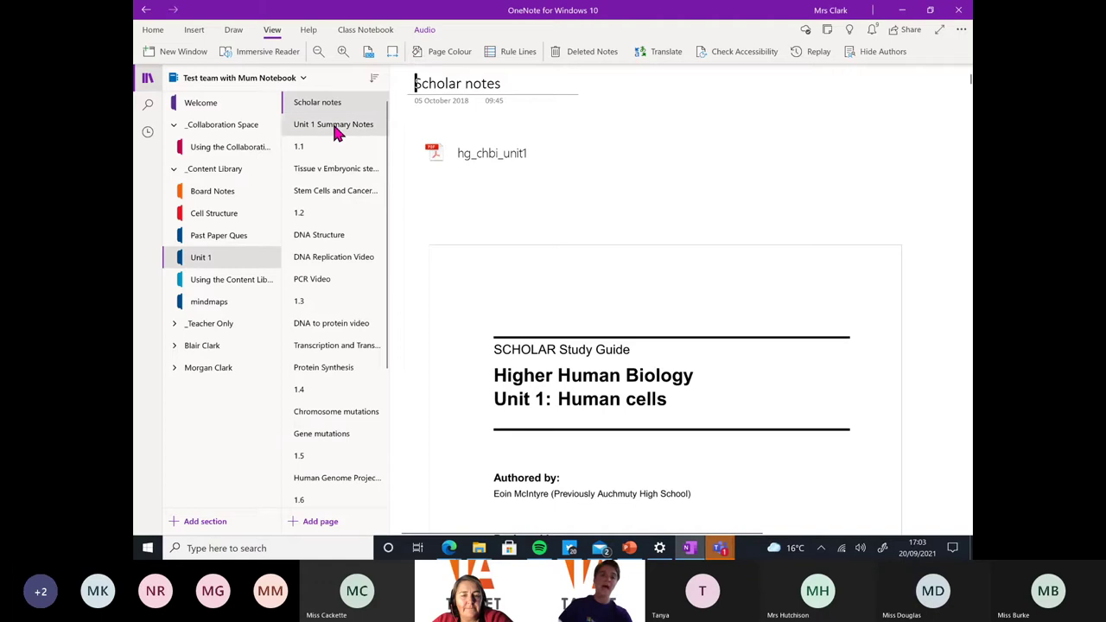
{"action": "left_click", "coordinate": [335, 130]}
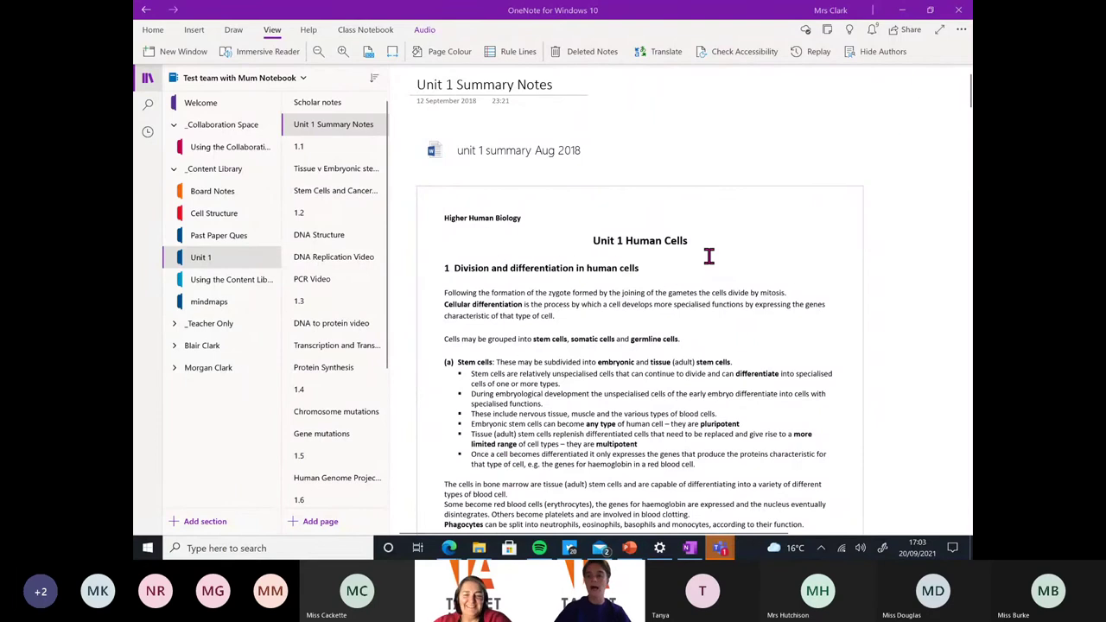
{"action": "scroll", "coordinate": [759, 495], "scroll_direction": "down", "scroll_amount": 2}
{"action": "left_click_drag", "start_coordinate": [758, 495], "coordinate": [754, 495]}
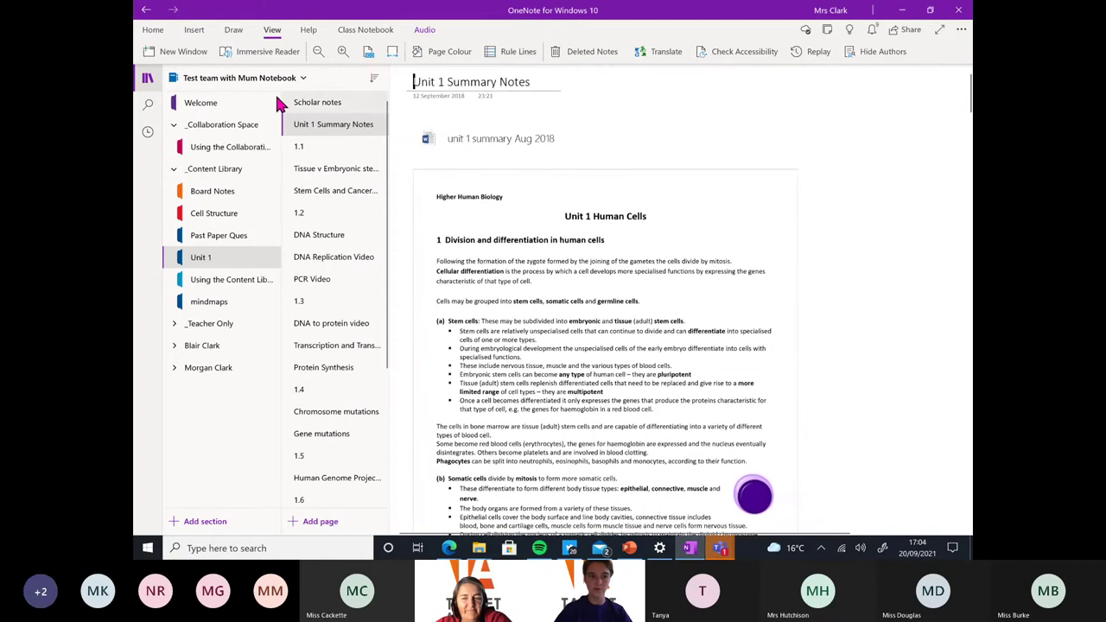
{"action": "left_click", "coordinate": [233, 54]}
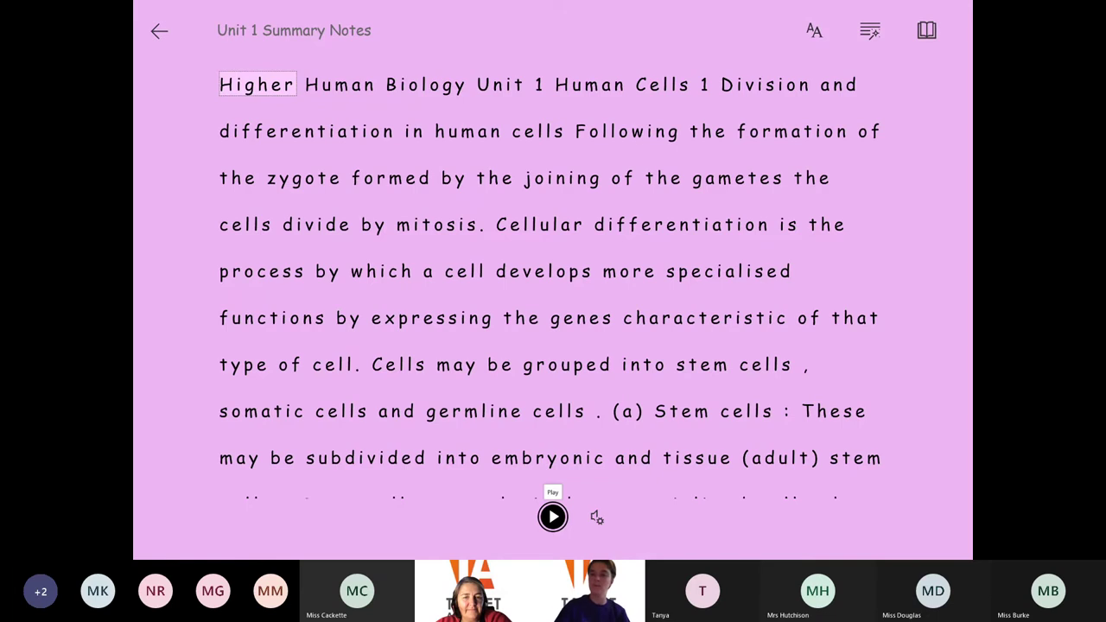
Read the summary notes aloud, look up 'Stem' (French Tige), then read on from Stem and pause
{"action": "scroll", "coordinate": [550, 280], "scroll_direction": "down", "scroll_amount": 10}
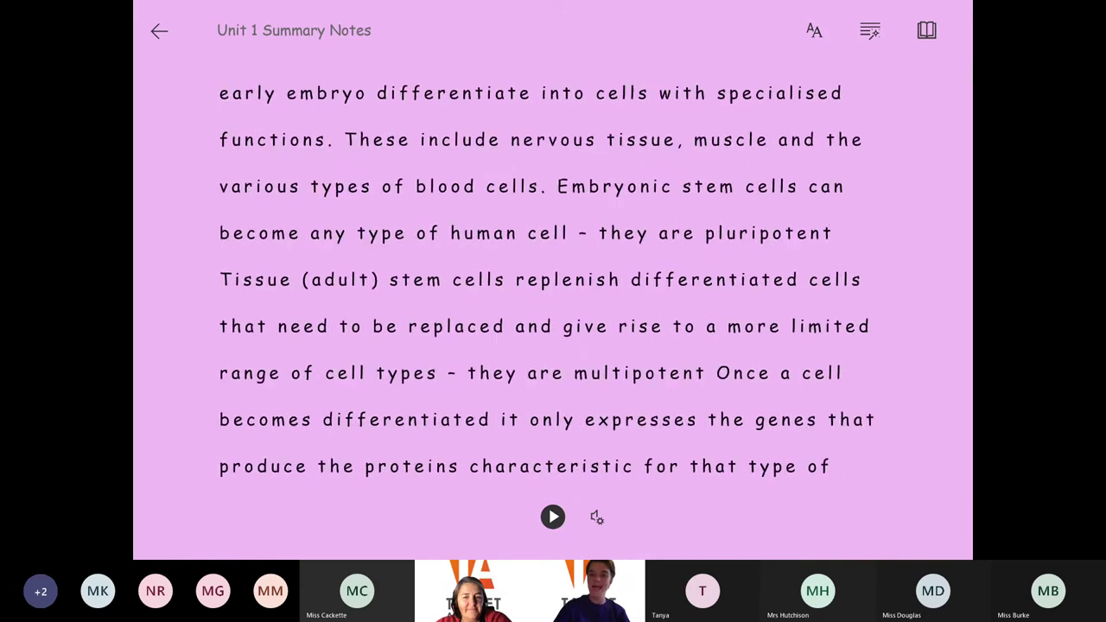
{"action": "scroll", "coordinate": [549, 280], "scroll_direction": "down", "scroll_amount": 3}
{"action": "scroll", "coordinate": [552, 280], "scroll_direction": "down", "scroll_amount": 15}
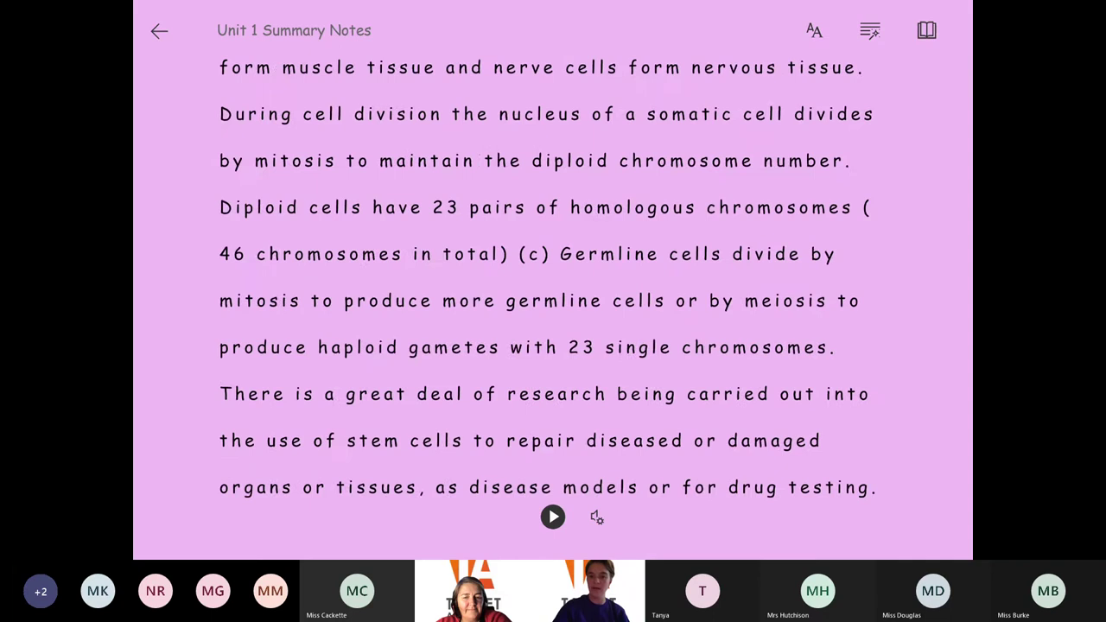
{"action": "left_click", "coordinate": [553, 517]}
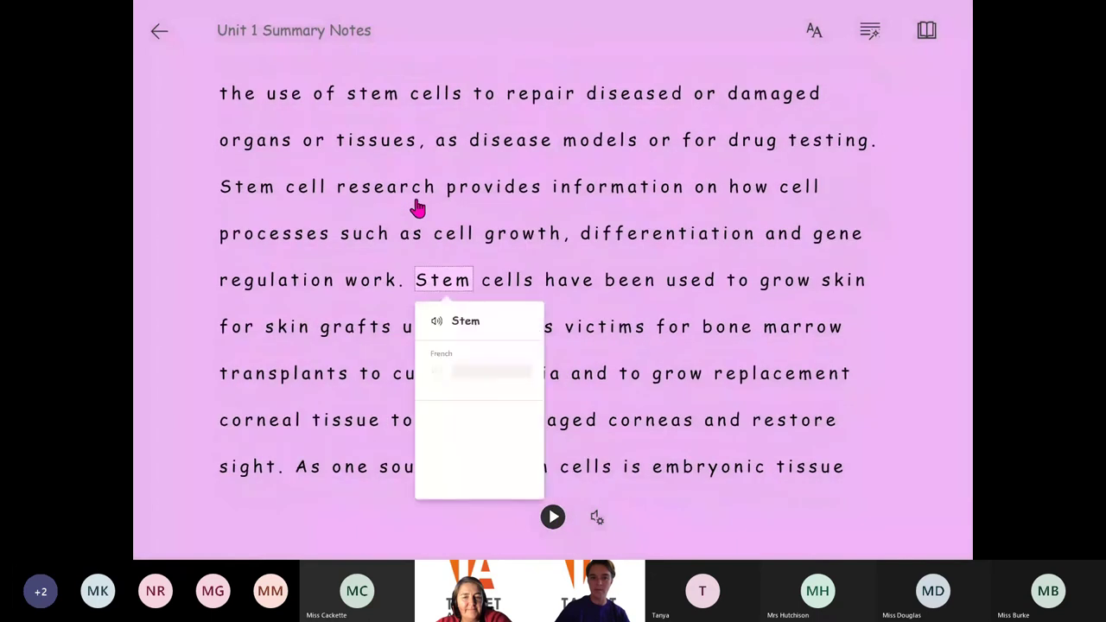
{"action": "left_click", "coordinate": [417, 287]}
{"action": "left_click", "coordinate": [416, 286]}
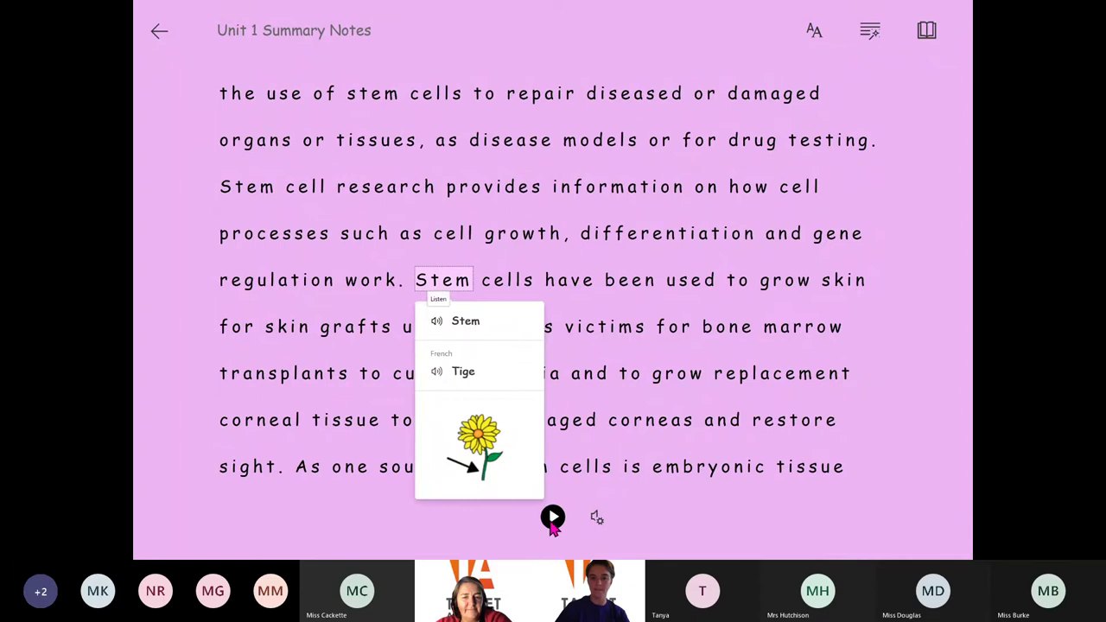
{"action": "left_click", "coordinate": [552, 518]}
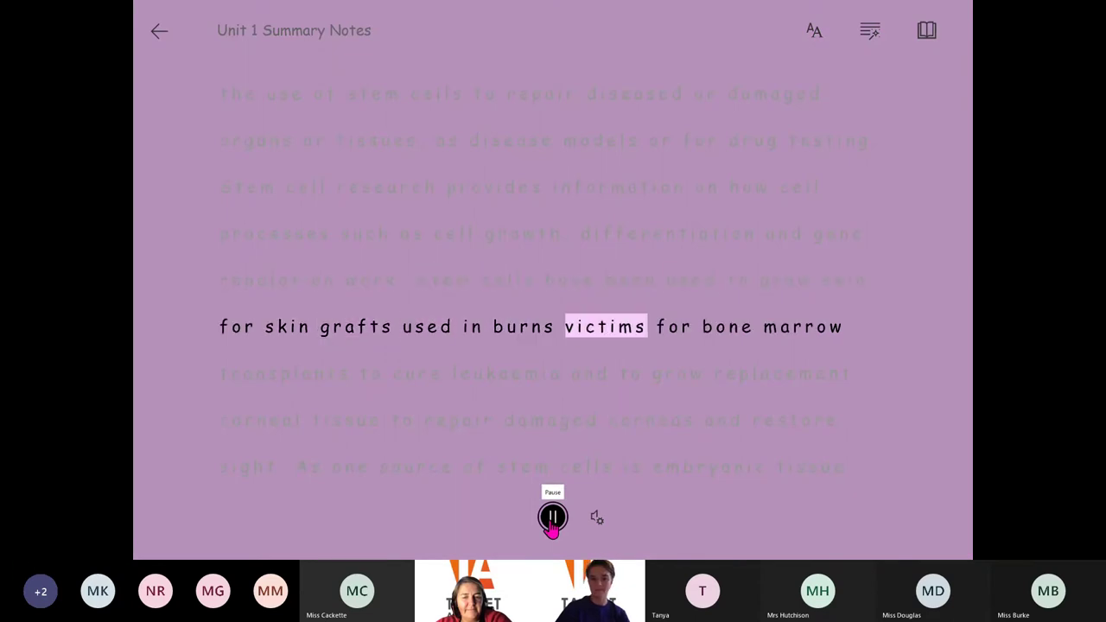
{"action": "left_click", "coordinate": [552, 517]}
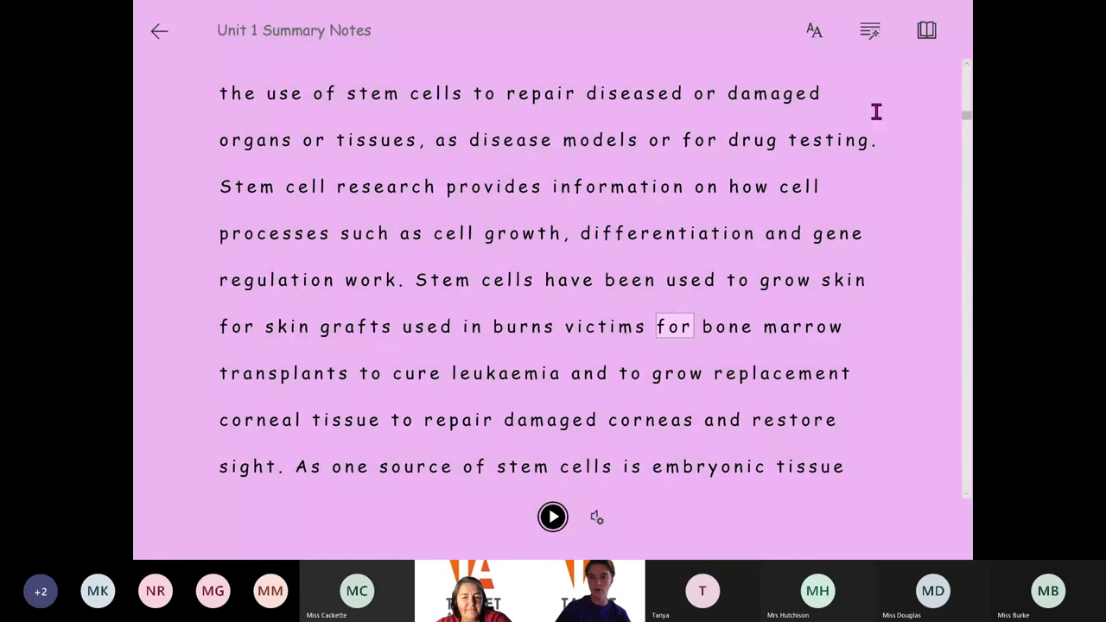
Translate the Unit 1 Summary Notes into French, play and pause the read-aloud, then exit the reader
{"action": "left_click", "coordinate": [928, 33]}
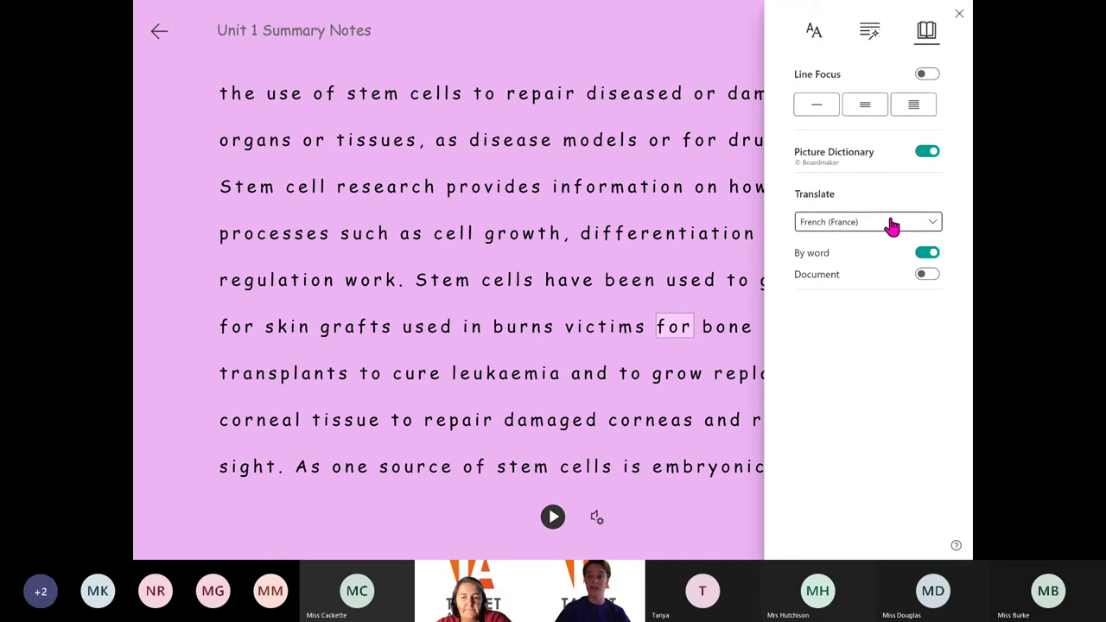
{"action": "left_click", "coordinate": [924, 275]}
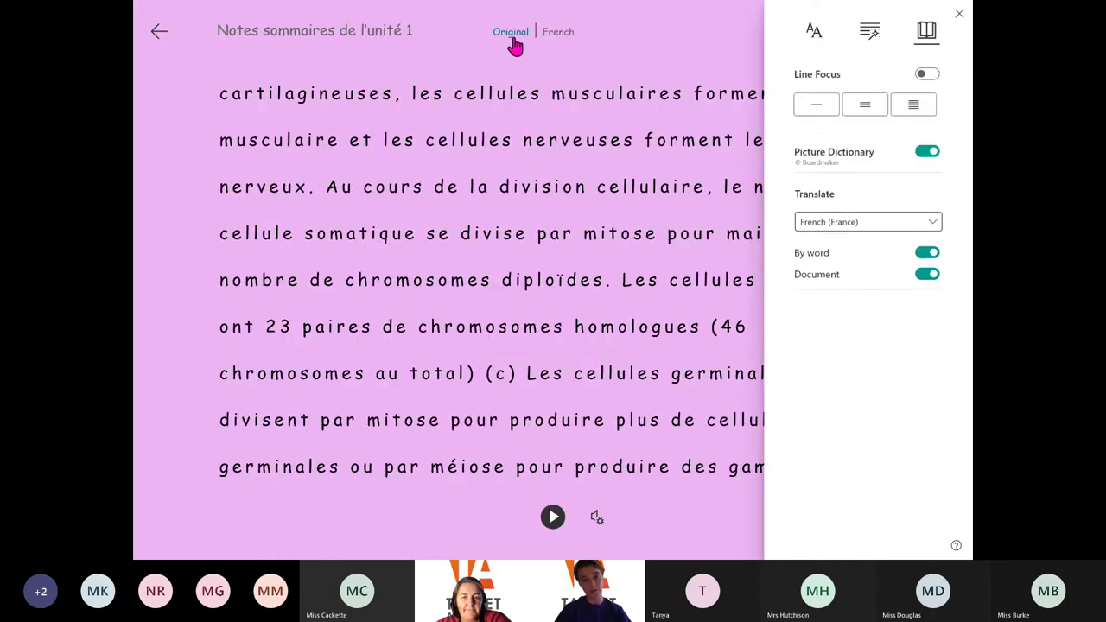
{"action": "left_click", "coordinate": [552, 517]}
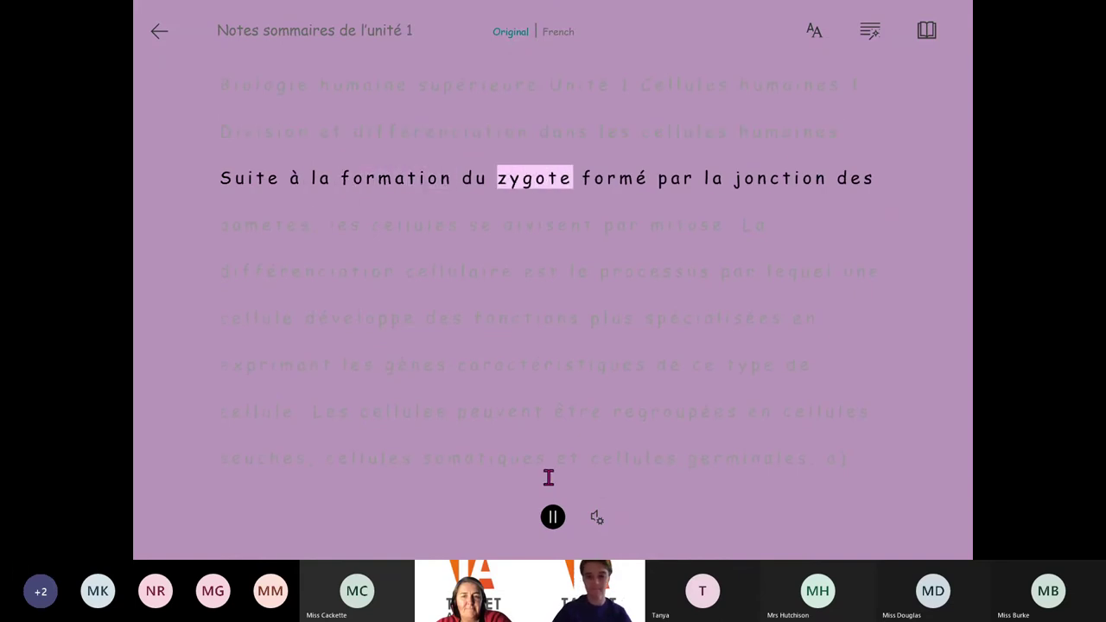
{"action": "left_click", "coordinate": [553, 516]}
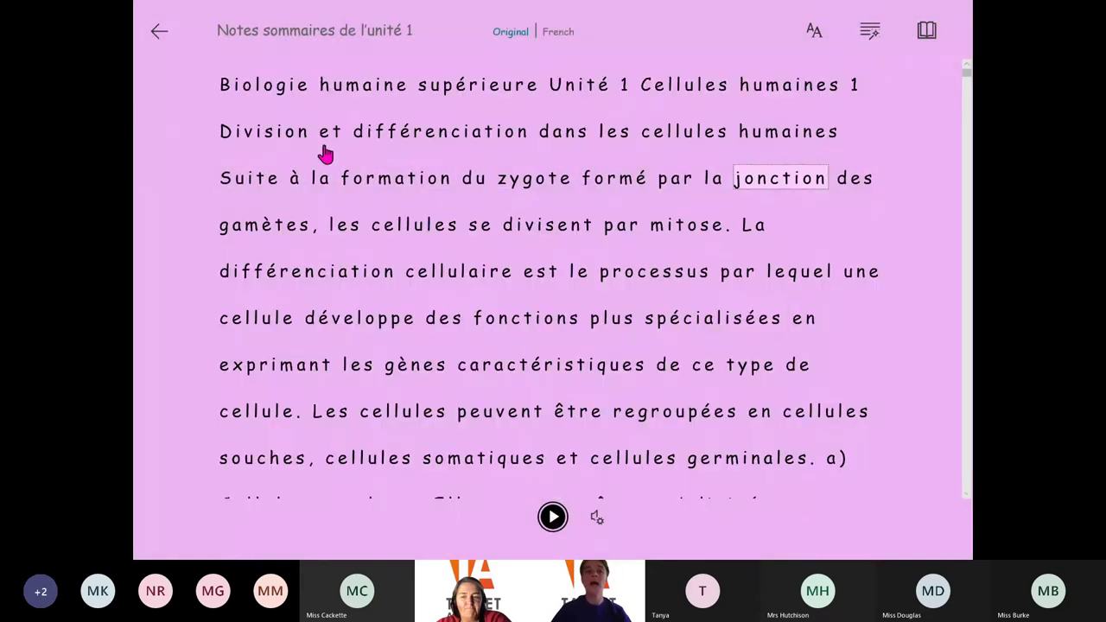
{"action": "left_click", "coordinate": [159, 36]}
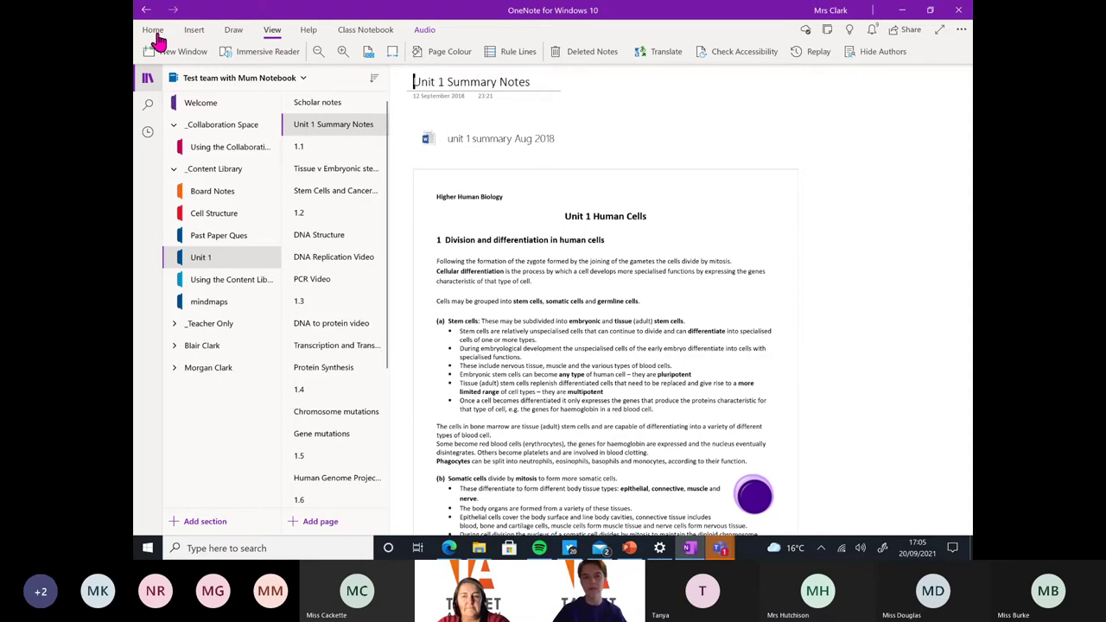
Open page 1.1 from the Scholar notes in Immersive Reader
{"action": "left_click", "coordinate": [345, 107]}
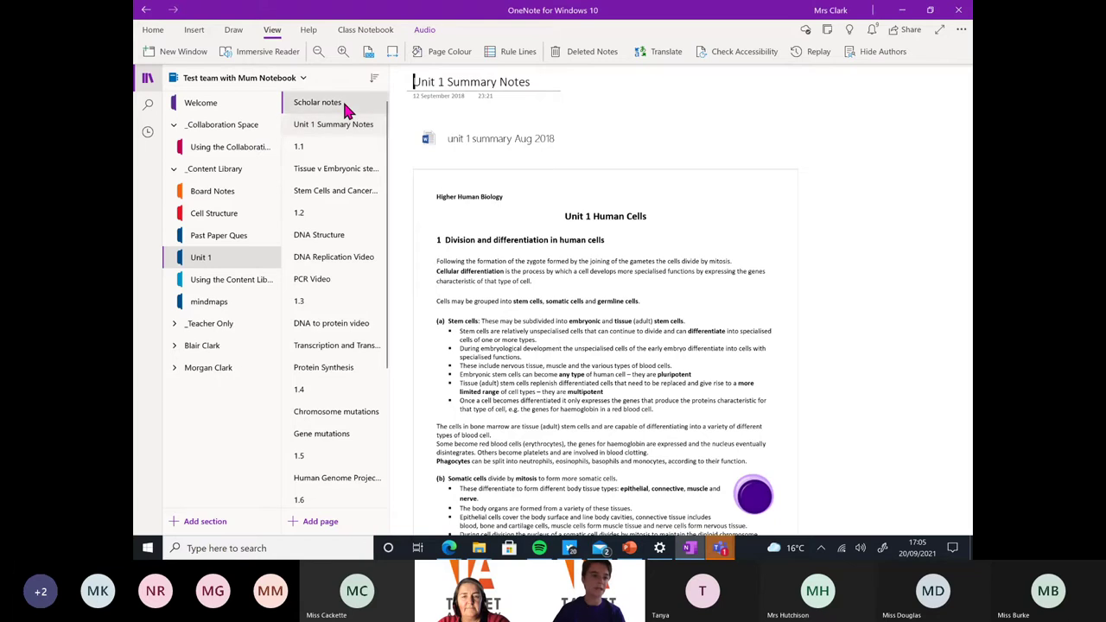
{"action": "left_click", "coordinate": [335, 153]}
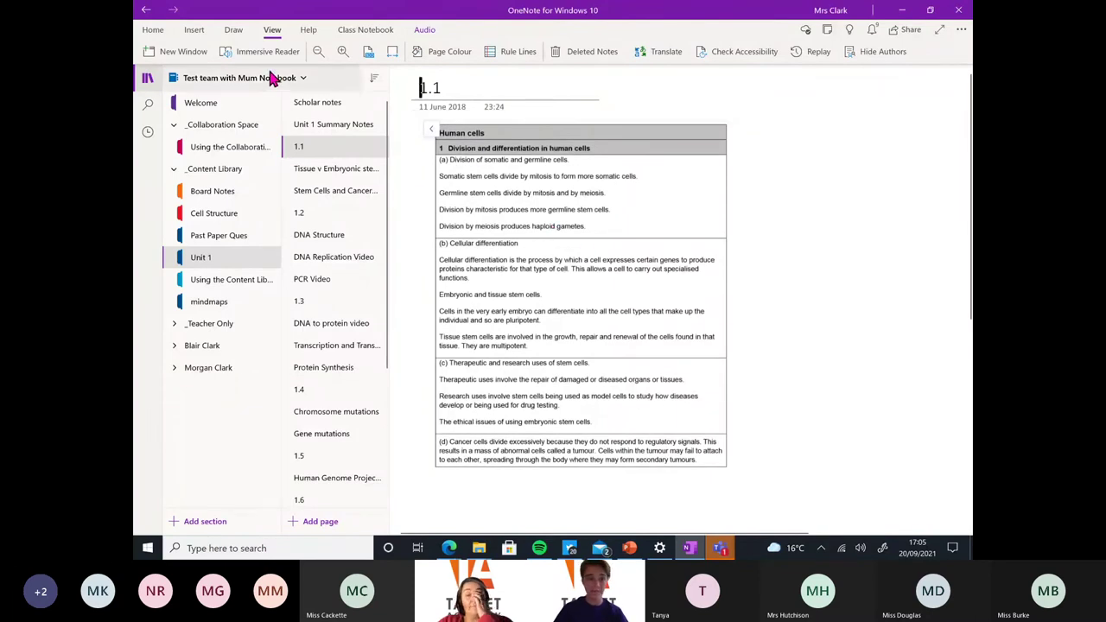
{"action": "left_click", "coordinate": [235, 53]}
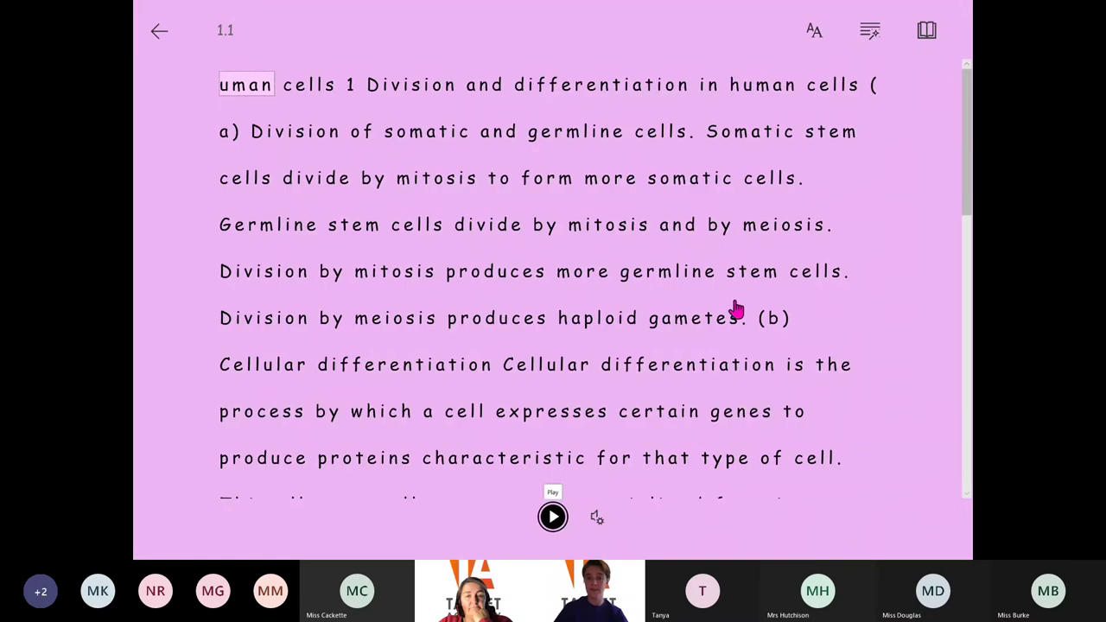
Read the passage aloud starting from the word Cancer and pause at 'respond'
{"action": "scroll", "coordinate": [659, 297], "scroll_direction": "down", "scroll_amount": 5}
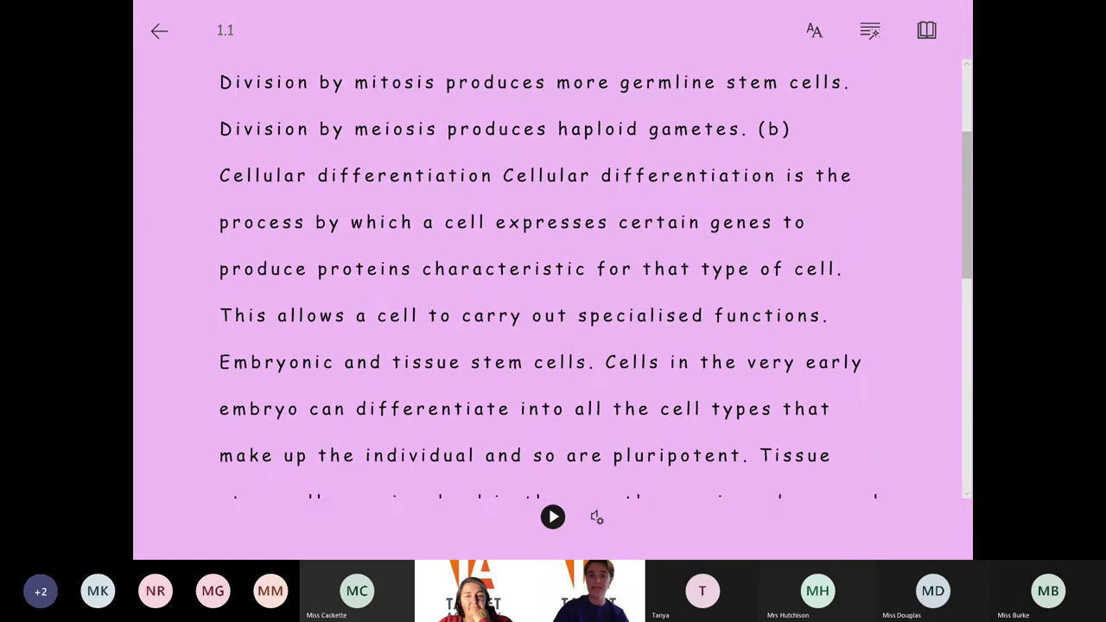
{"action": "scroll", "coordinate": [553, 277], "scroll_direction": "down", "scroll_amount": 5}
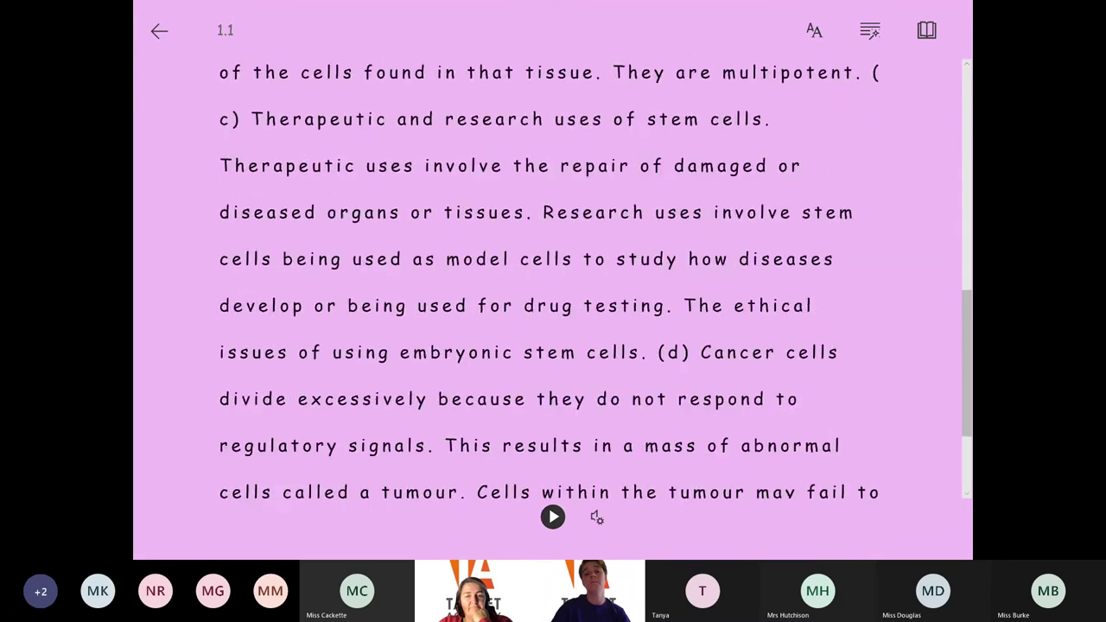
{"action": "scroll", "coordinate": [552, 277], "scroll_direction": "down", "scroll_amount": 3}
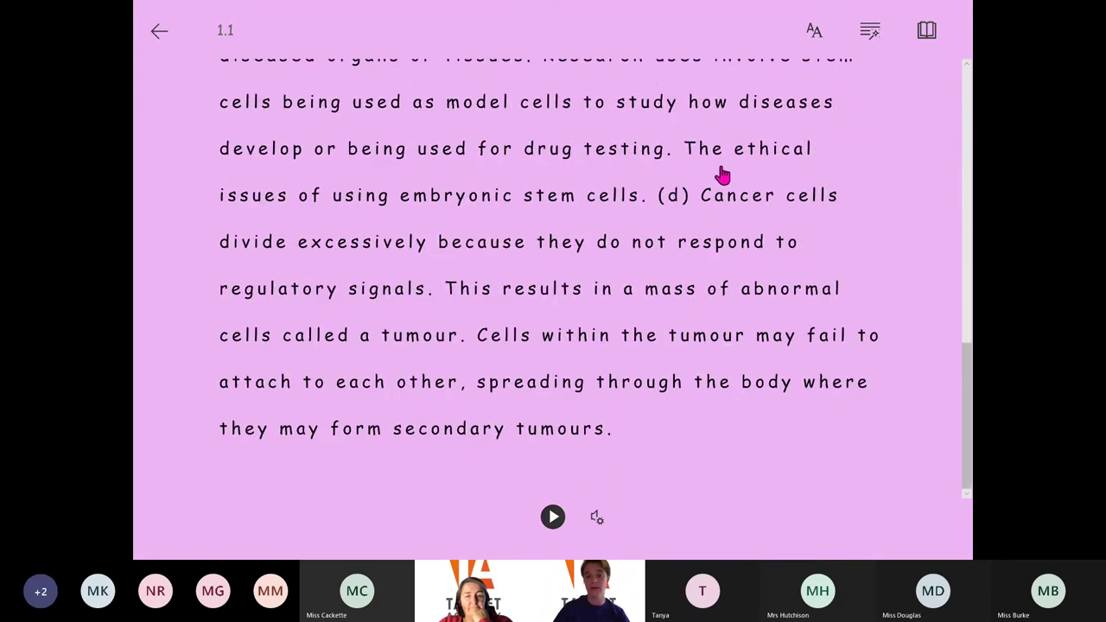
{"action": "left_click", "coordinate": [738, 207]}
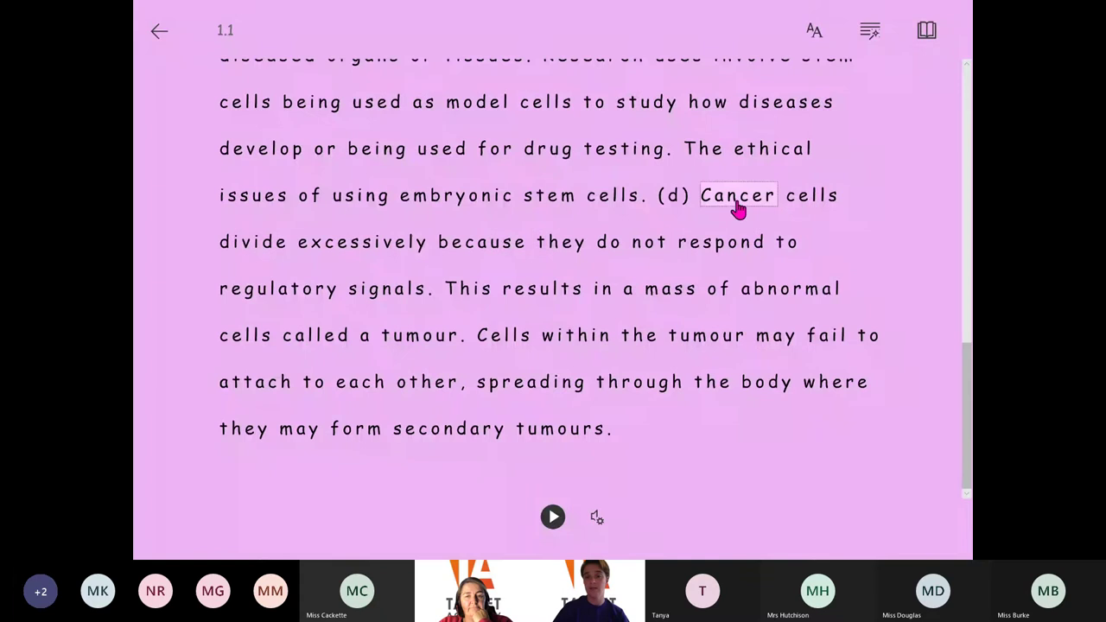
{"action": "left_click", "coordinate": [556, 520]}
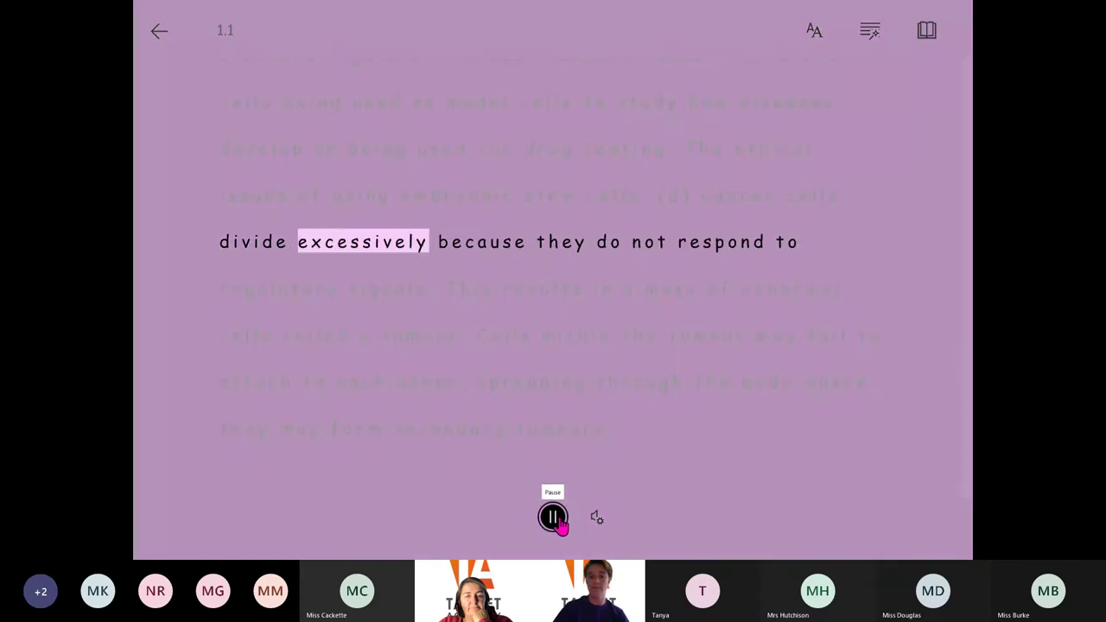
{"action": "left_click", "coordinate": [553, 518]}
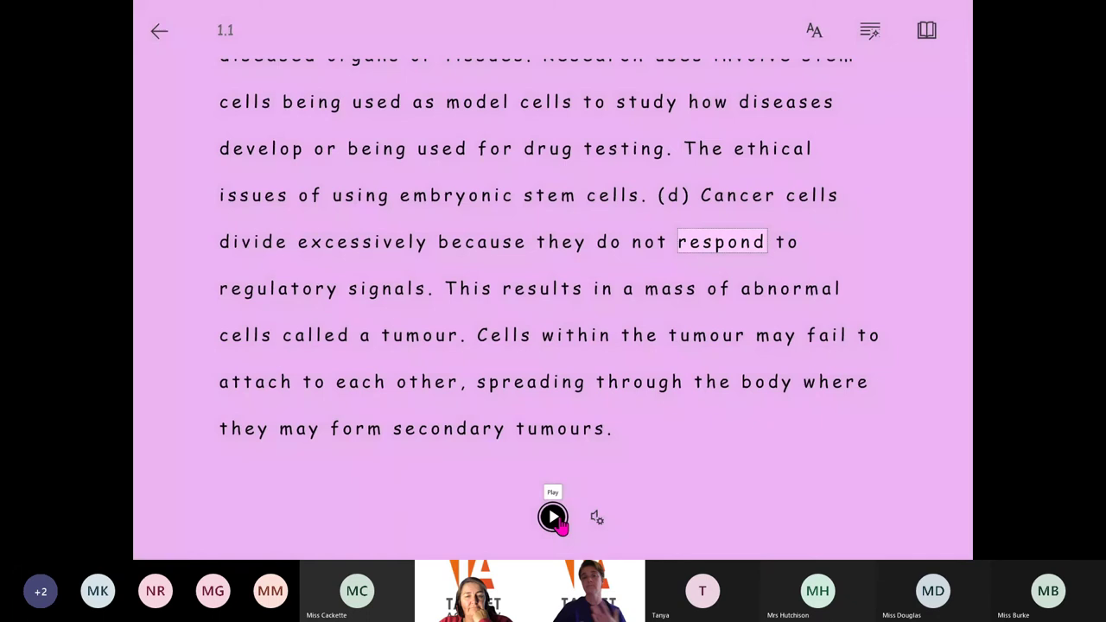
Exit Immersive Reader and browse the Scholar notes page with the Unit 1 Human cells study guide
{"action": "left_click", "coordinate": [160, 34]}
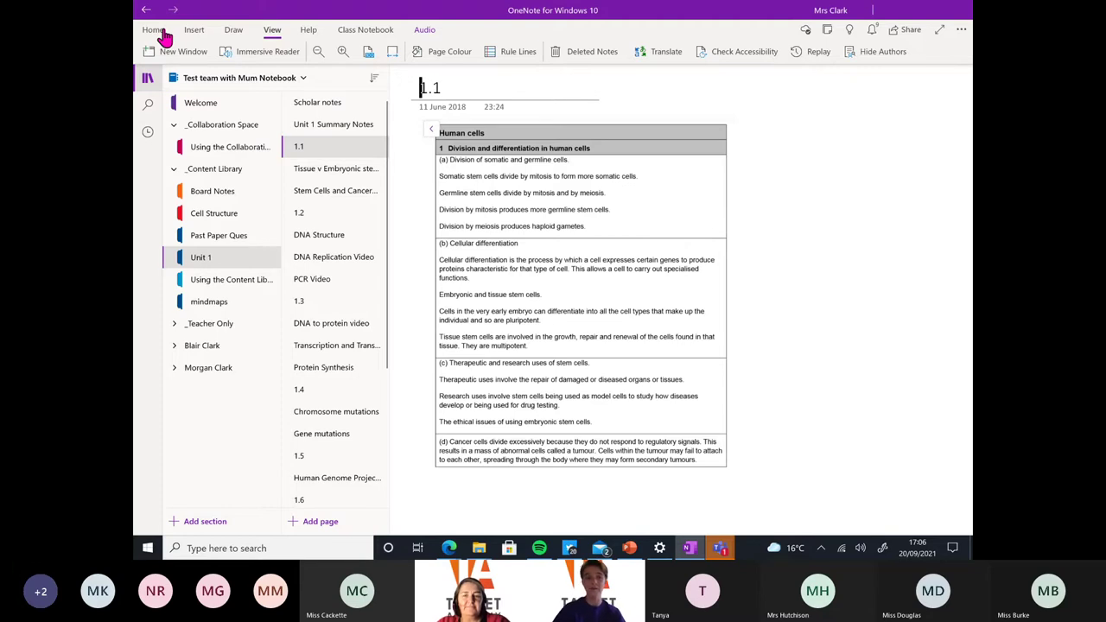
{"action": "left_click", "coordinate": [310, 105]}
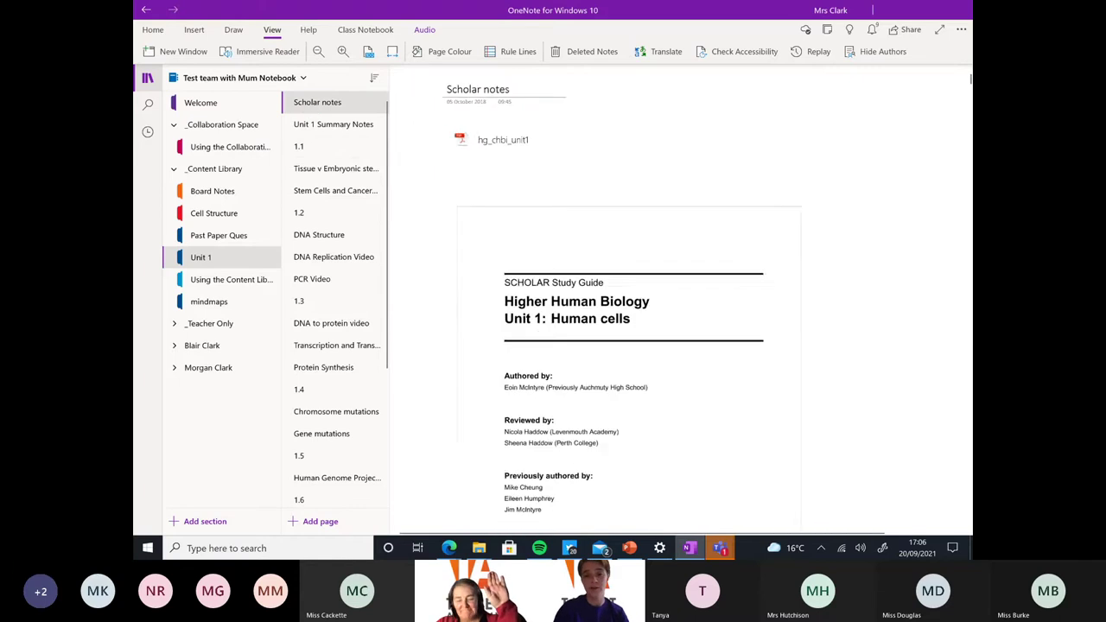
{"action": "scroll", "coordinate": [596, 345], "scroll_direction": "down", "scroll_amount": 2}
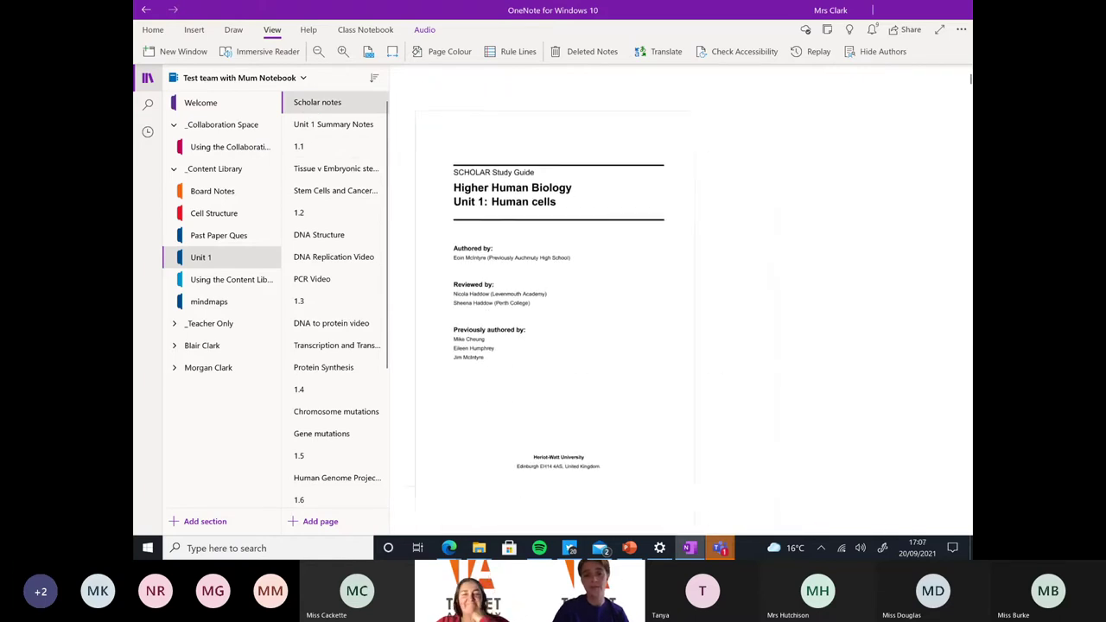
{"action": "scroll", "coordinate": [553, 345], "scroll_direction": "up", "scroll_amount": 1}
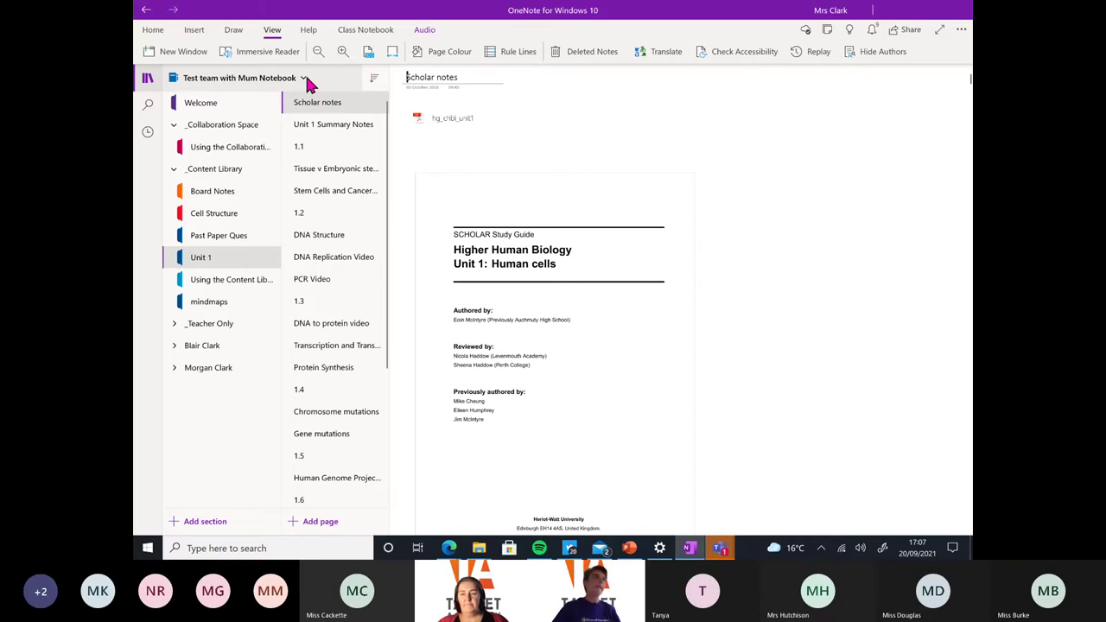
Go to the BETT 2020 notebook's Embedding section YouTube page, then bring the Edge window forward
{"action": "left_click", "coordinate": [301, 80]}
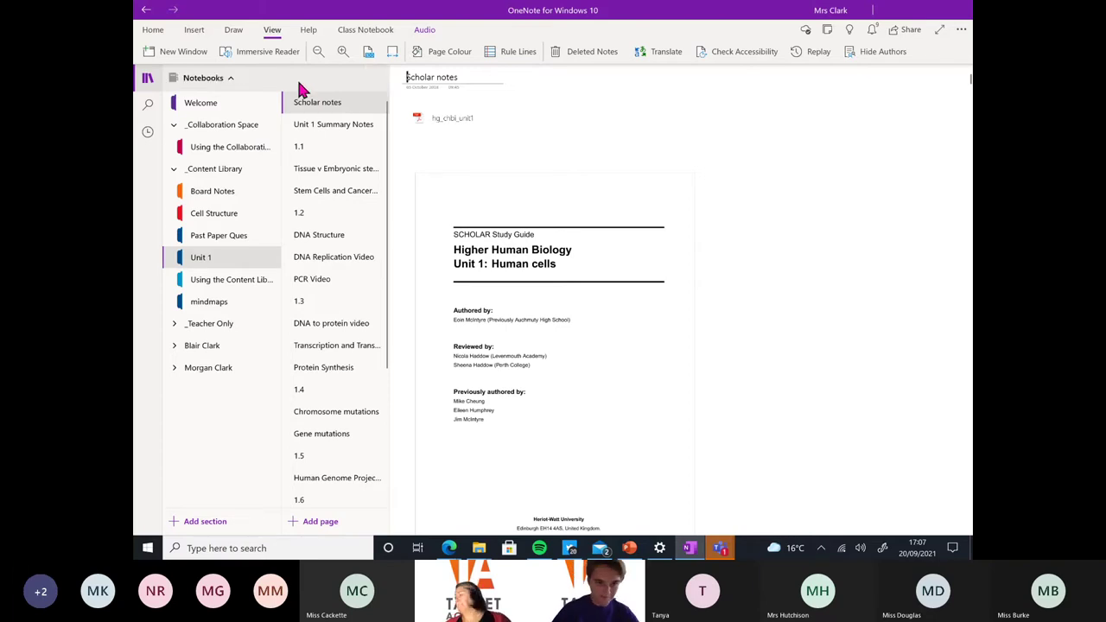
{"action": "left_click", "coordinate": [228, 264]}
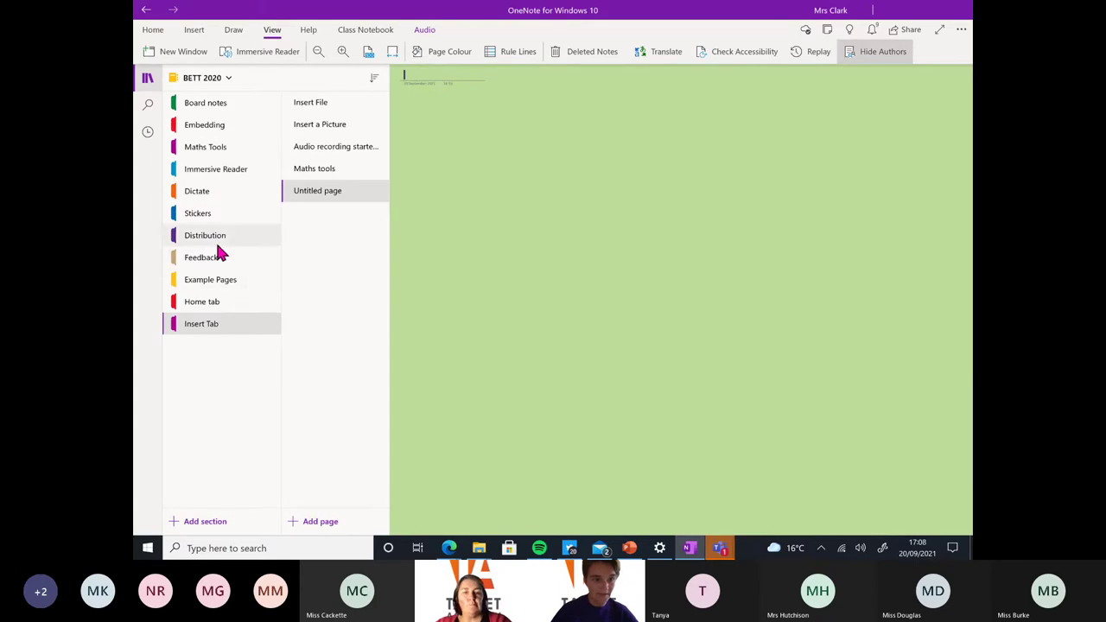
{"action": "left_click", "coordinate": [210, 127]}
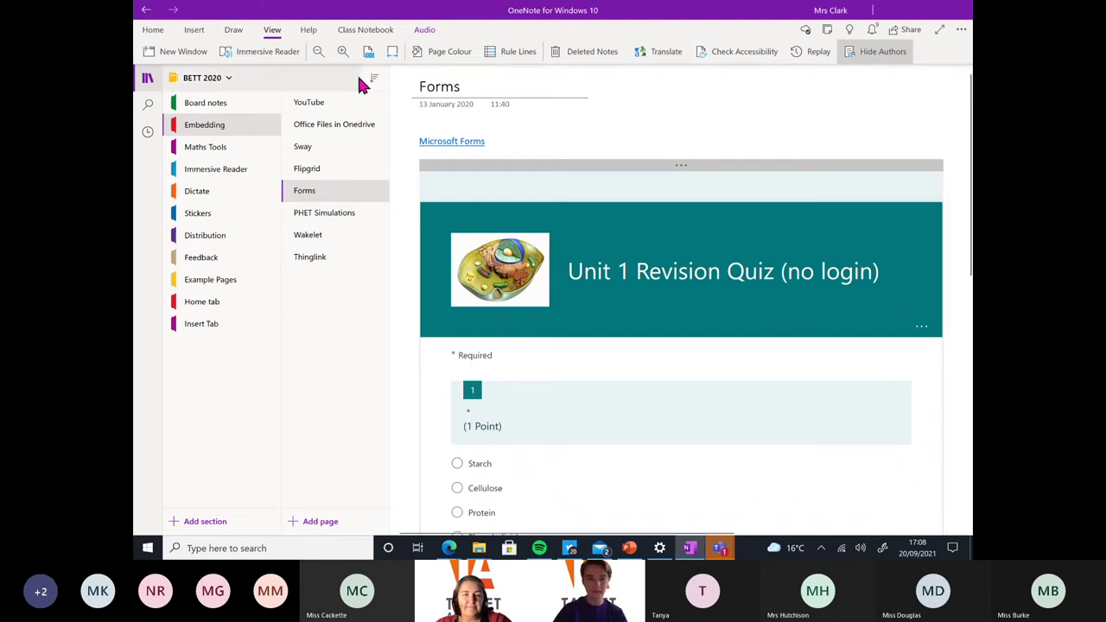
{"action": "left_click", "coordinate": [326, 105]}
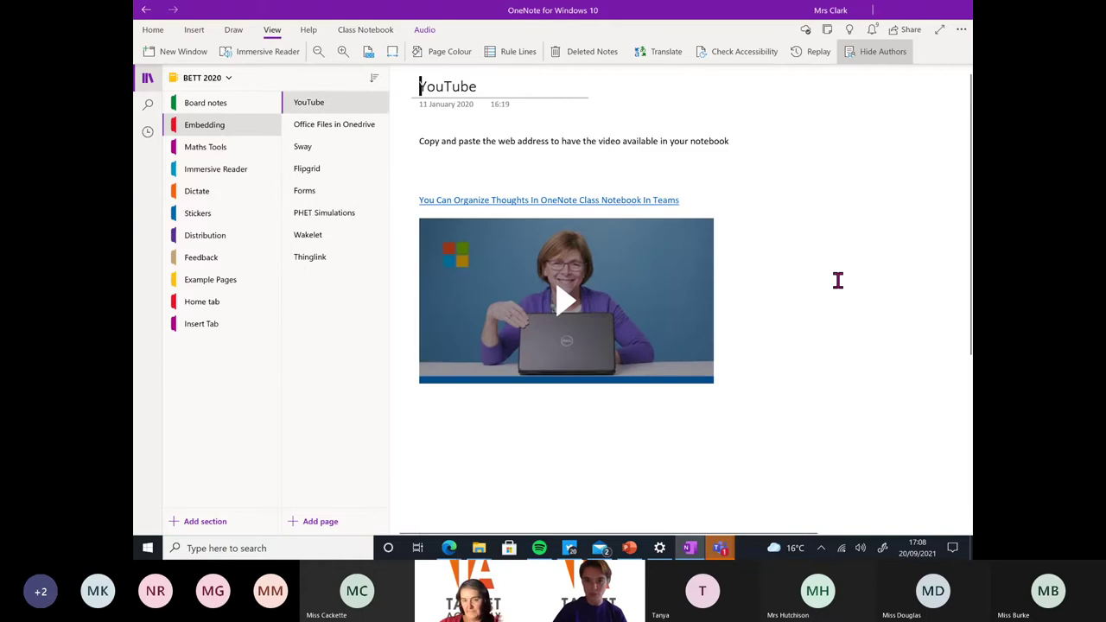
{"action": "mouse_move", "coordinate": [449, 552]}
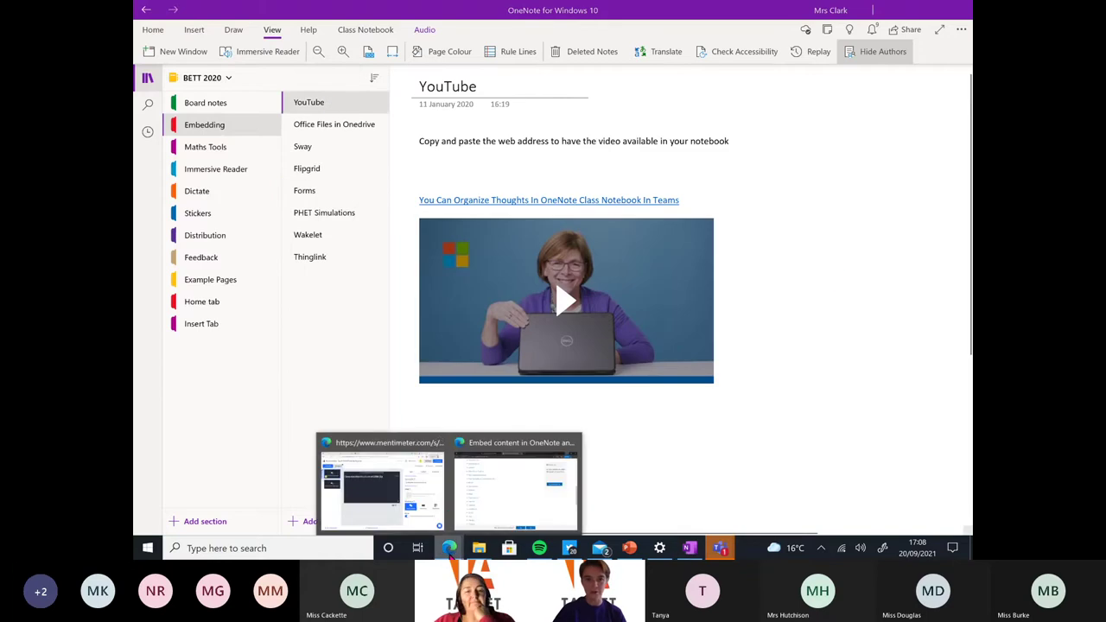
{"action": "left_click", "coordinate": [421, 492]}
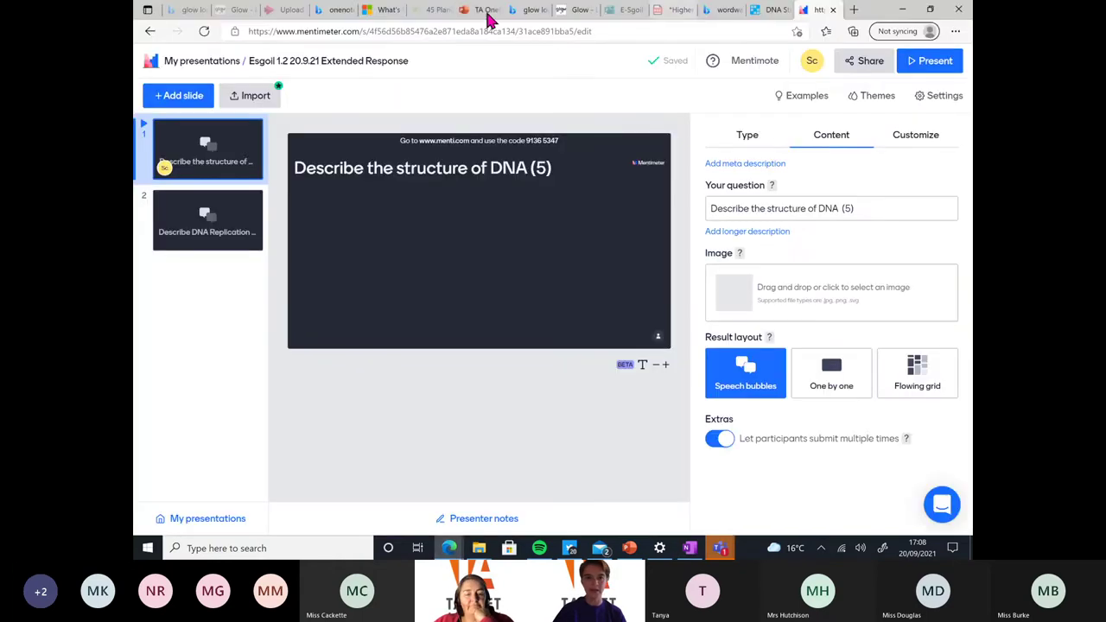
Find the PSG substitution video on YouTube in a new Edge tab, copy its link, and return to OneNote
{"action": "left_click", "coordinate": [855, 11]}
{"action": "type", "text": "you"}
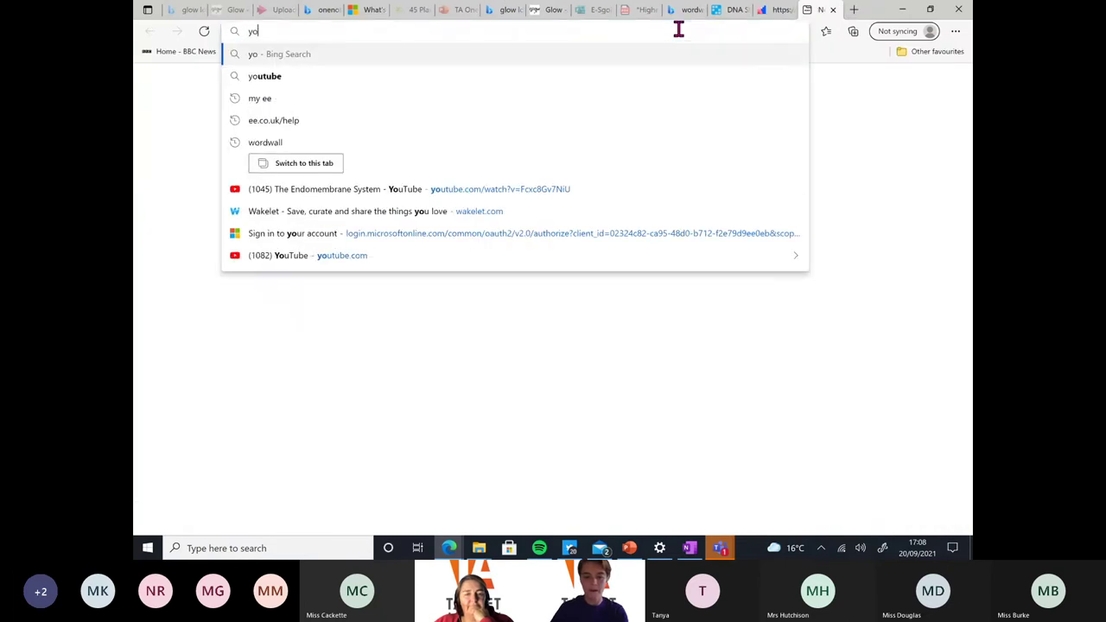
{"action": "type", "text": "tube"}
{"action": "key", "text": "Return"}
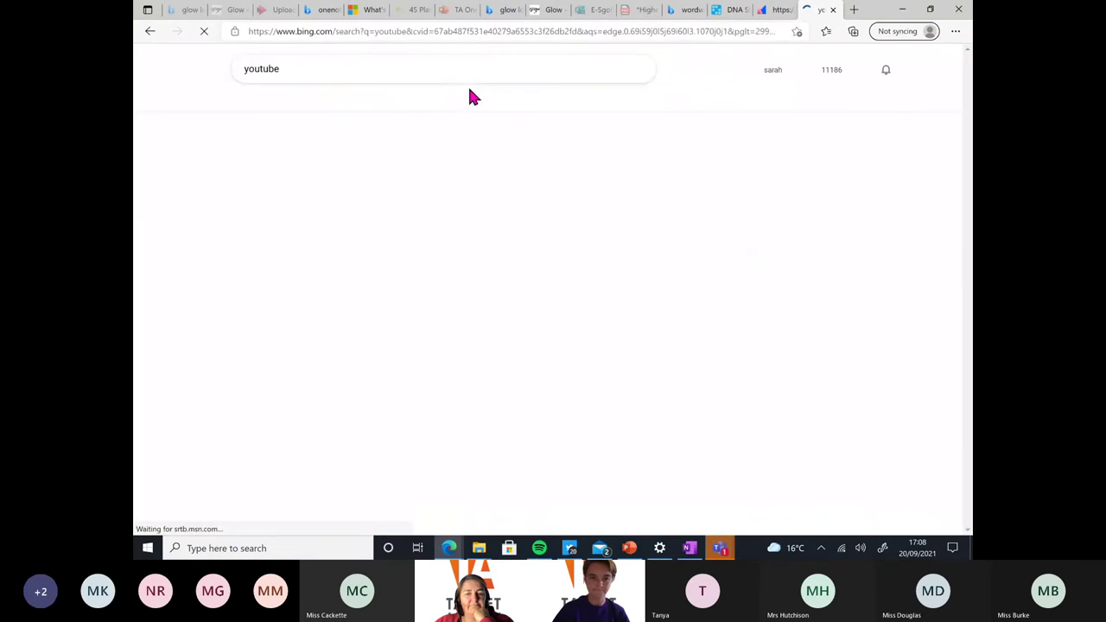
{"action": "left_click", "coordinate": [273, 155]}
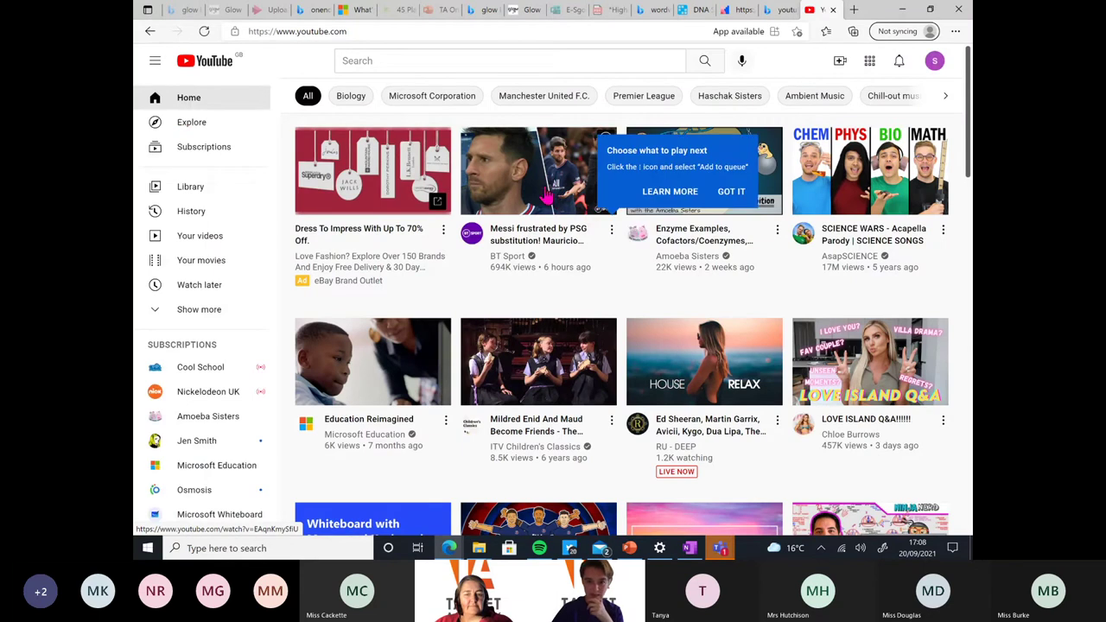
{"action": "left_click", "coordinate": [543, 237]}
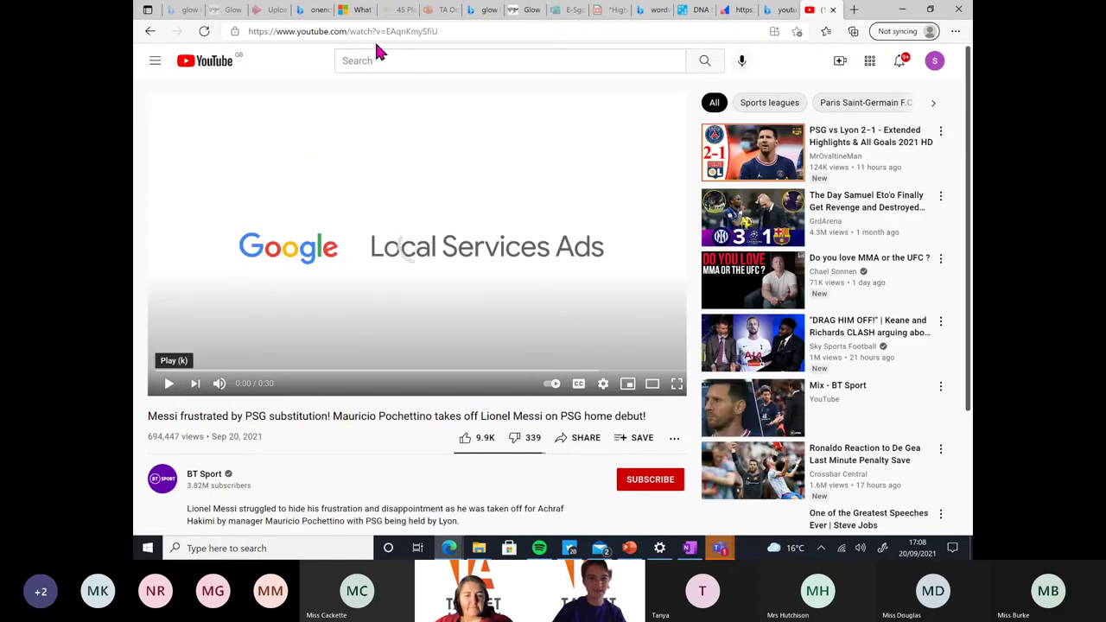
{"action": "left_click", "coordinate": [438, 32]}
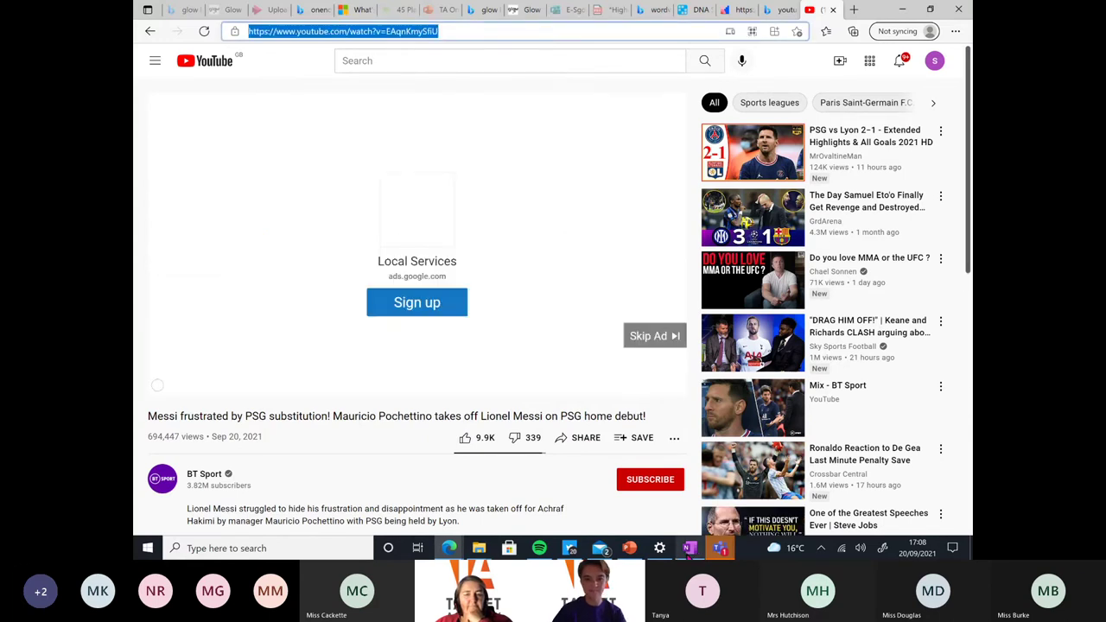
{"action": "key", "text": "alt+Tab"}
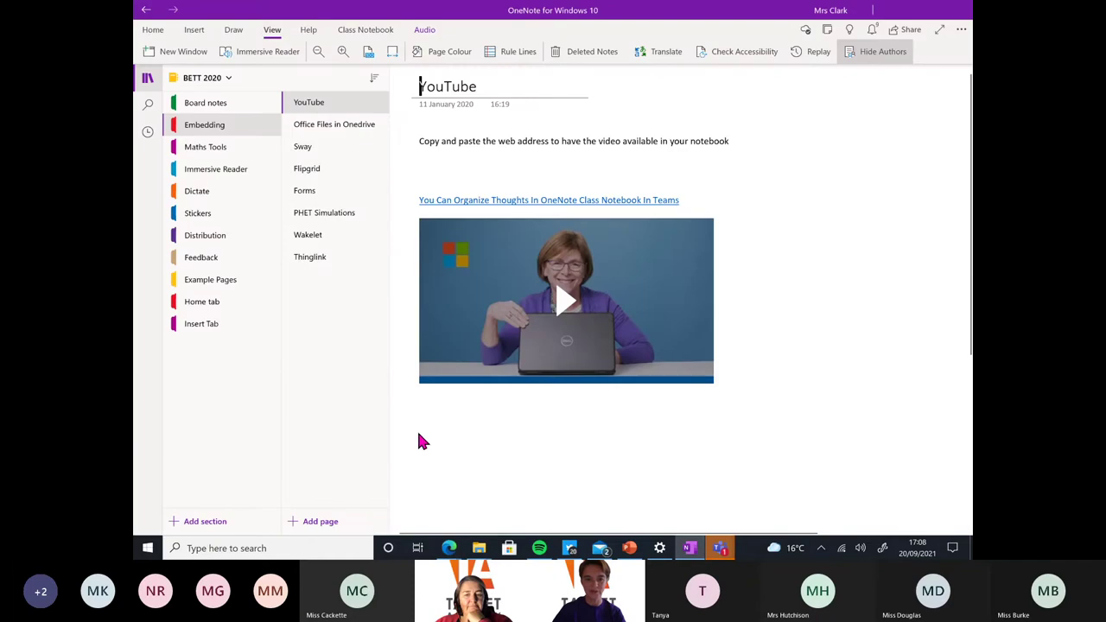
Paste the PSG substitution video link below the first video, then pause the video in the browser
{"action": "left_click", "coordinate": [431, 423]}
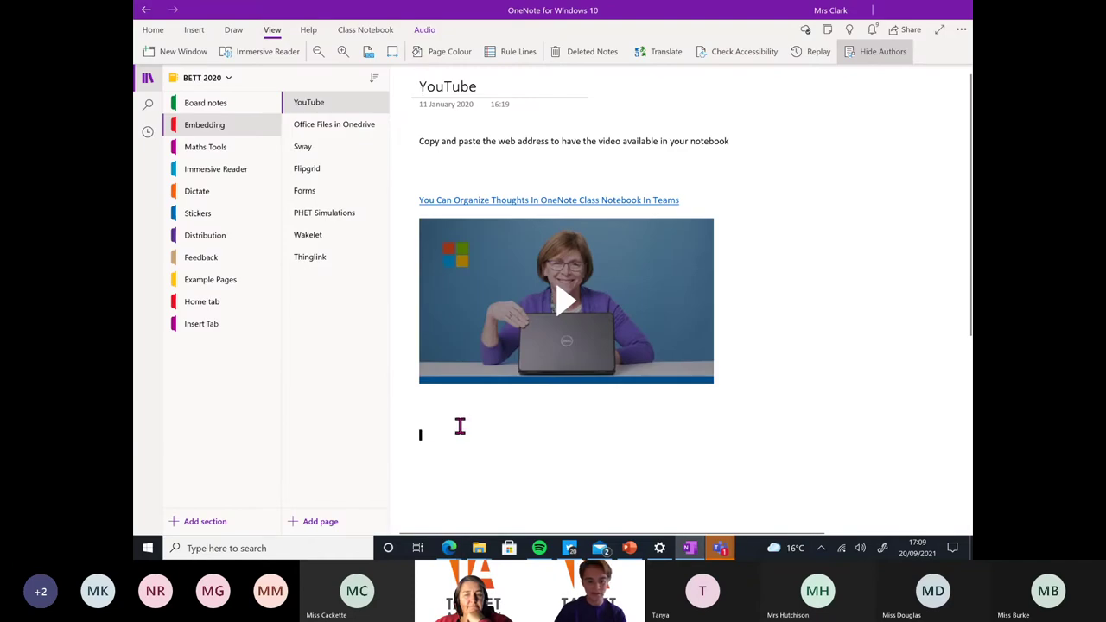
{"action": "type", "text": "(1103) Messi frustrated by PSG substitution! Mauricio Pochettino takes off Lionel Messi on PSG home debut! - YouTube"}
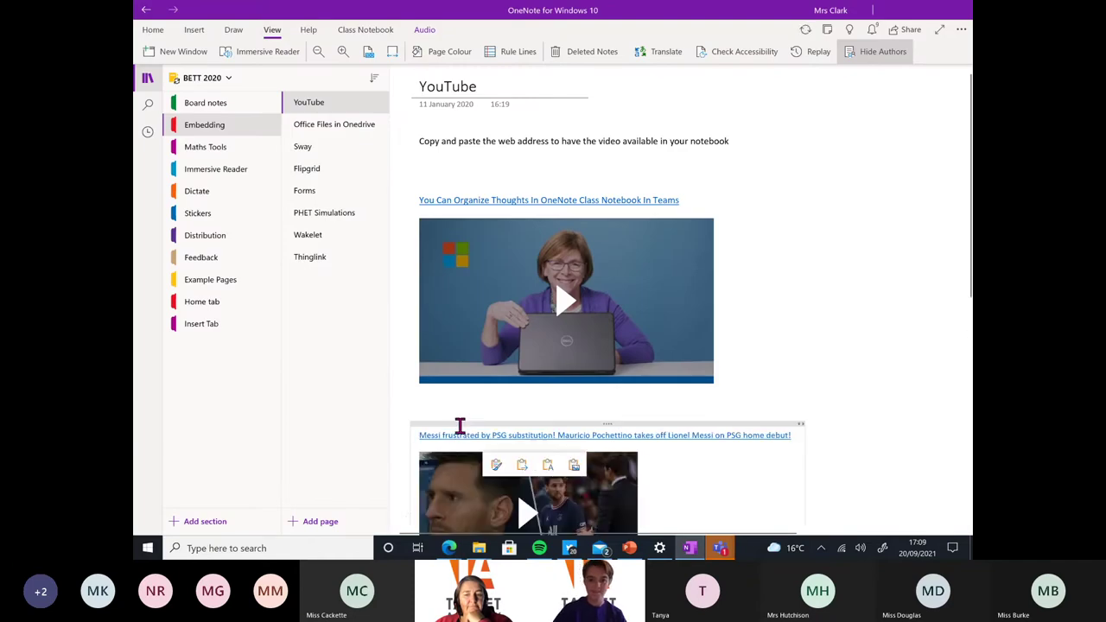
{"action": "mouse_move", "coordinate": [450, 548]}
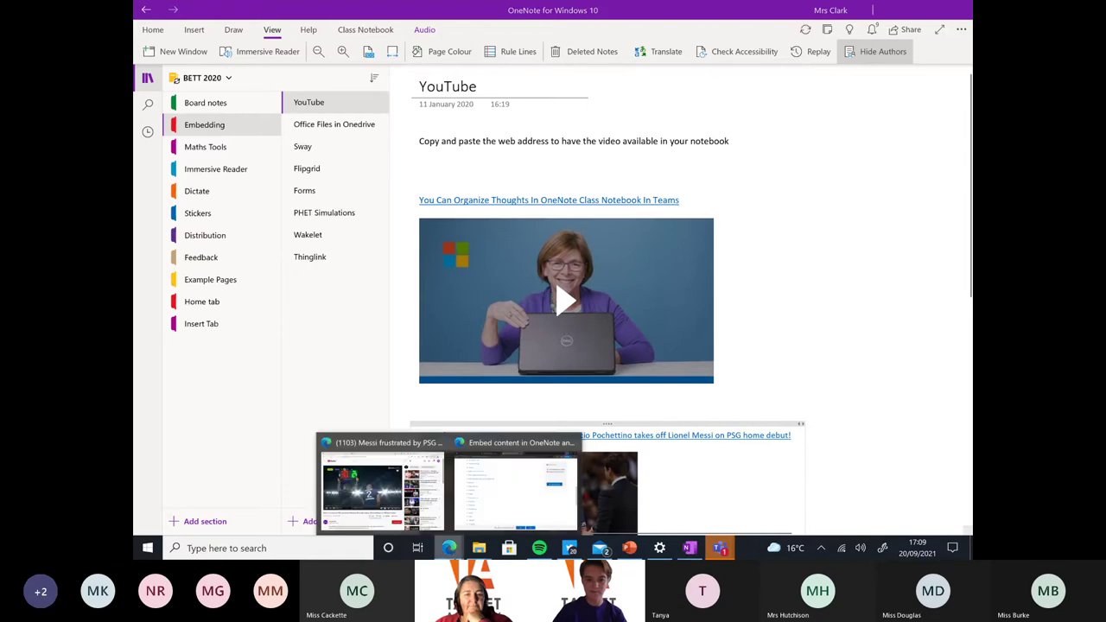
{"action": "left_click", "coordinate": [431, 494]}
{"action": "left_click", "coordinate": [169, 382]}
Back in OneNote, zoom the page in slightly and play the first embedded video
{"action": "left_click", "coordinate": [691, 547]}
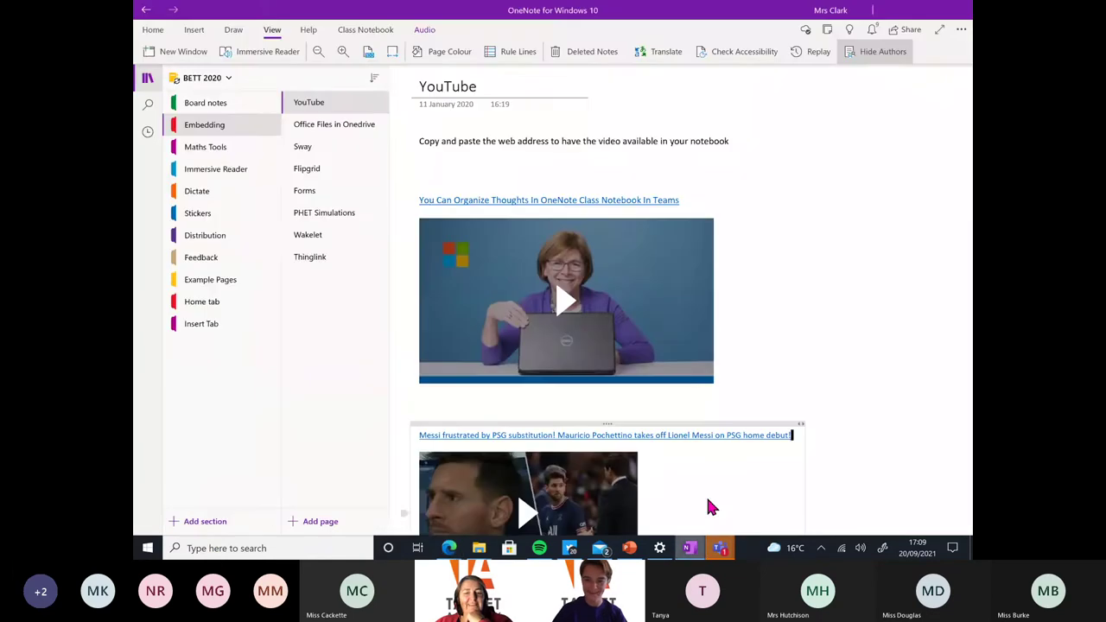
{"action": "scroll", "coordinate": [604, 328], "scroll_direction": "down", "scroll_amount": 3}
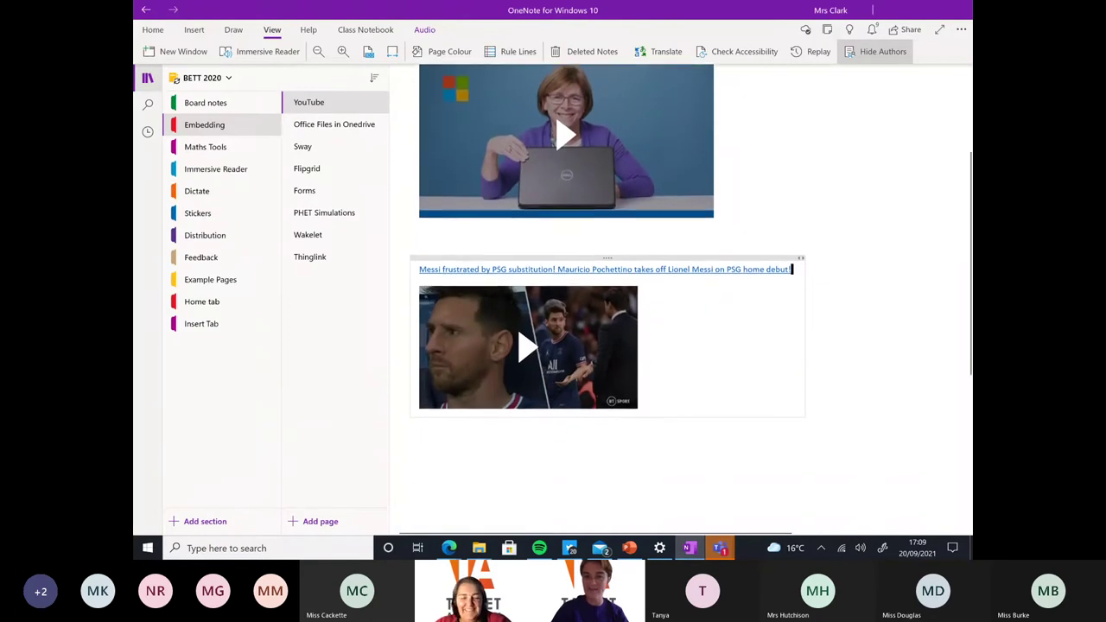
{"action": "key", "text": "ctrl+plus"}
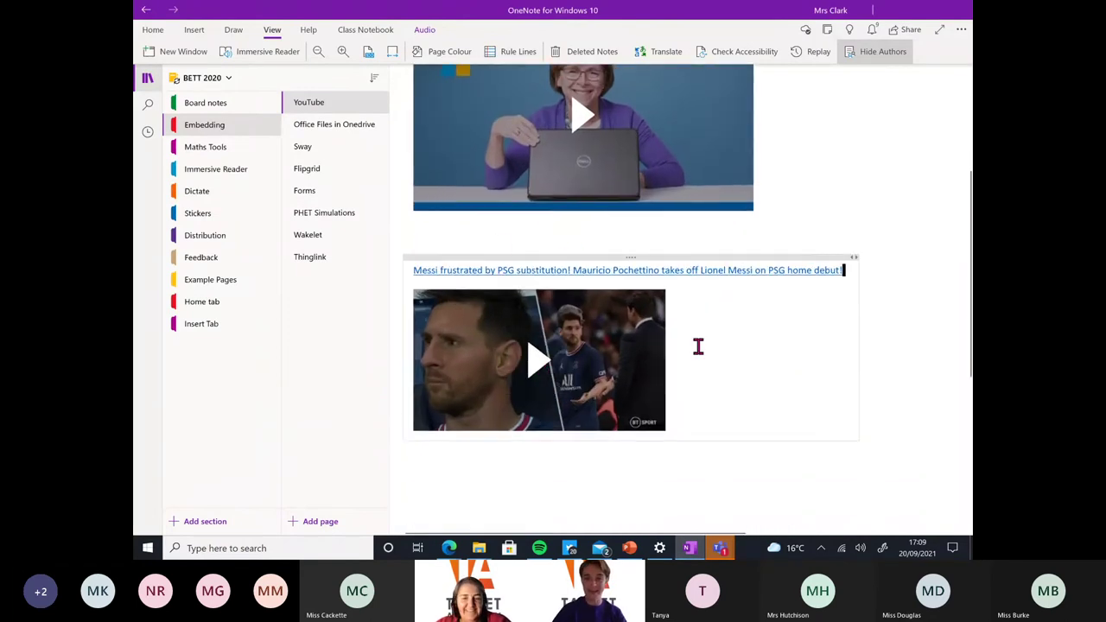
{"action": "scroll", "coordinate": [698, 345], "scroll_direction": "up", "scroll_amount": 2}
{"action": "scroll", "coordinate": [583, 212], "scroll_direction": "down", "scroll_amount": 1}
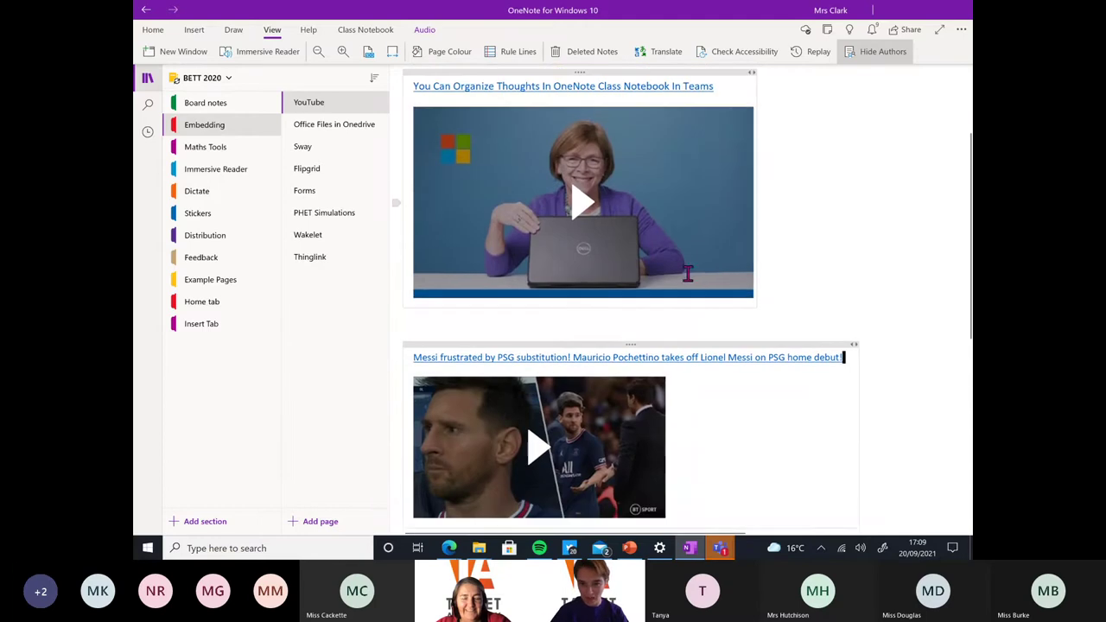
{"action": "left_click", "coordinate": [583, 207]}
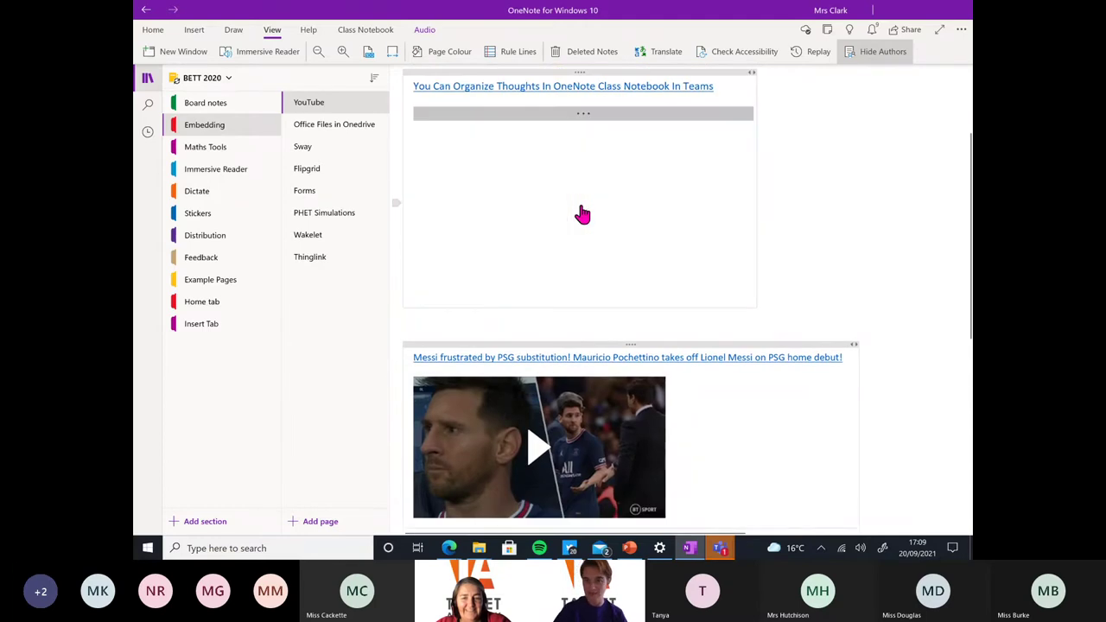